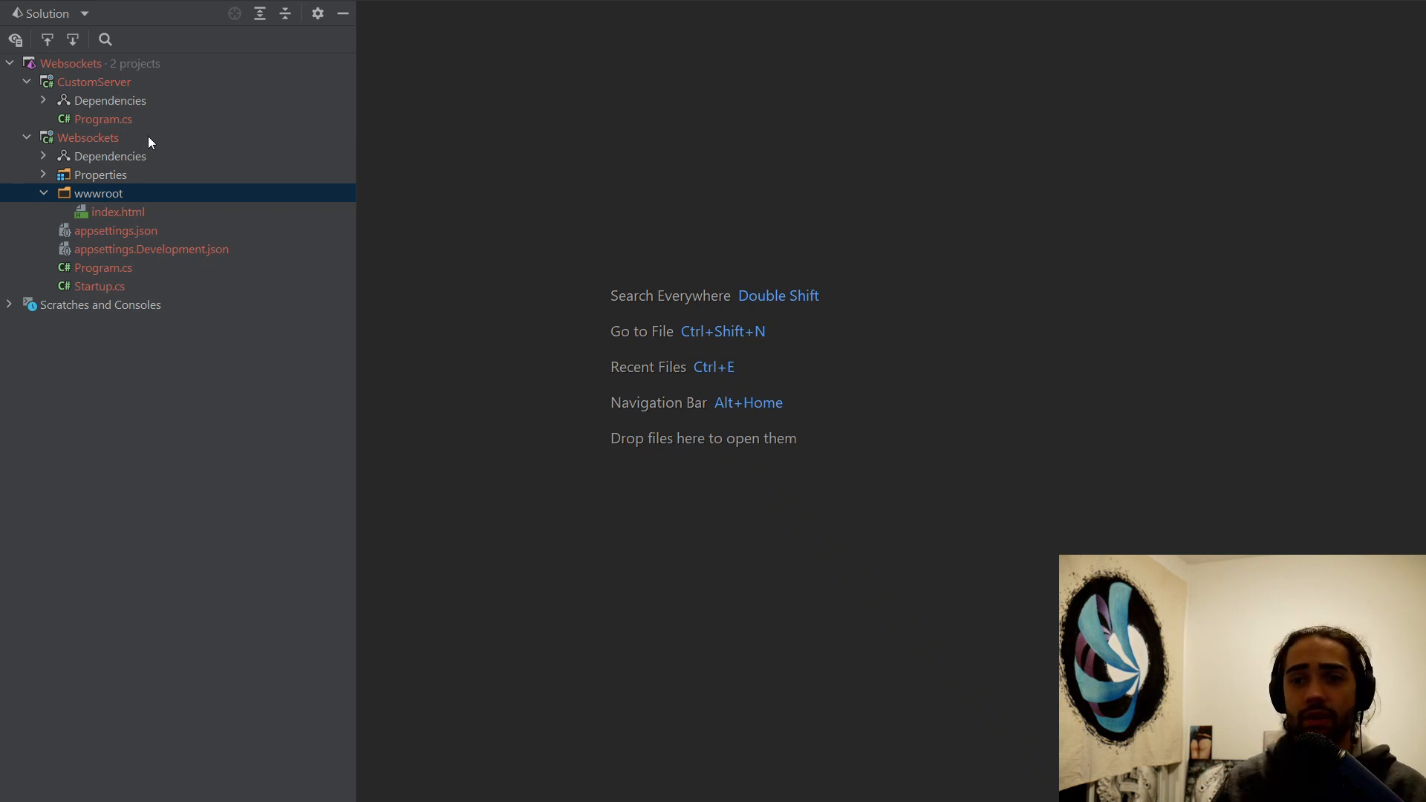
{"action": "double_click", "coordinate": [86, 286]}
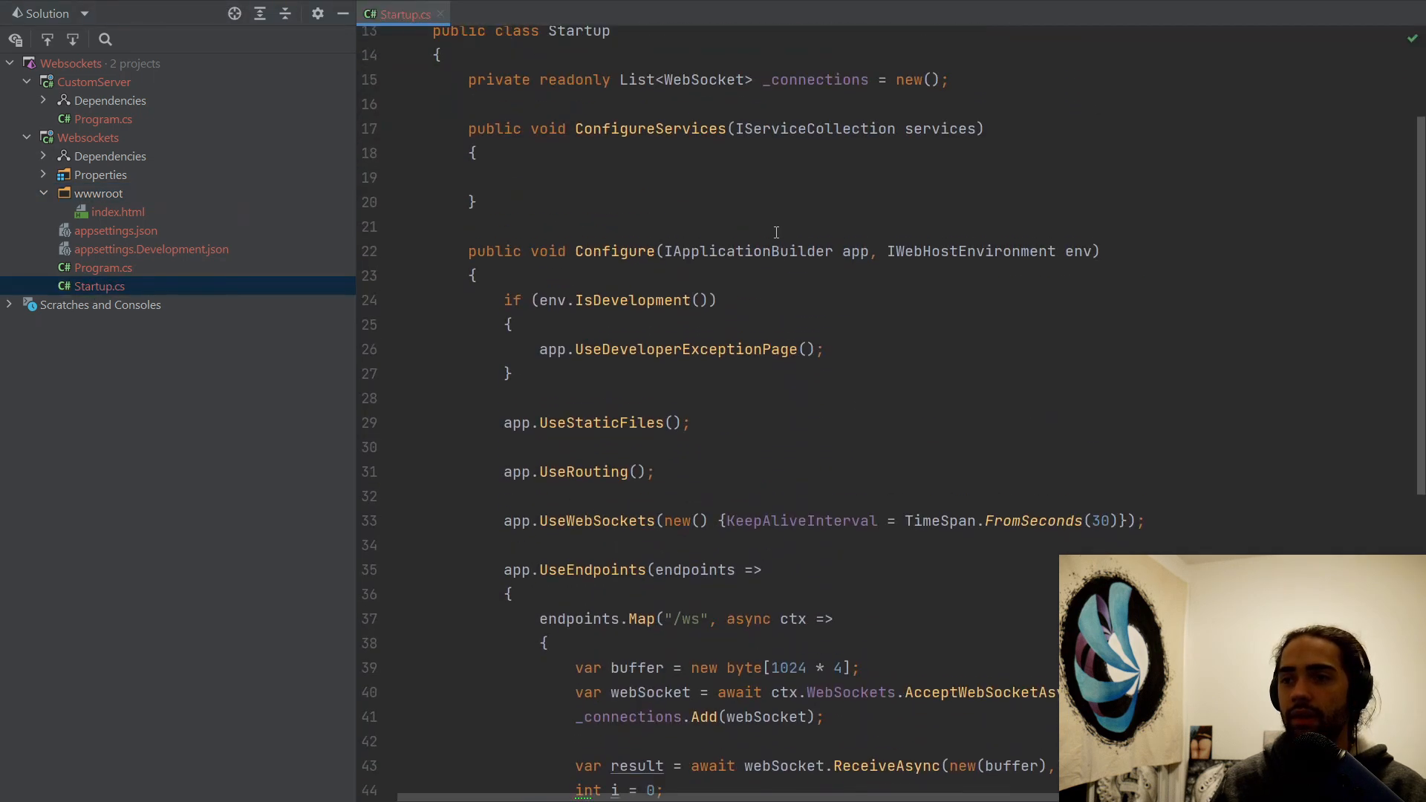
{"action": "scroll", "coordinate": [510, 126], "scroll_direction": "down", "scroll_amount": 4}
{"action": "scroll", "coordinate": [510, 127], "scroll_direction": "up", "scroll_amount": 4}
{"action": "left_click_drag", "start_coordinate": [509, 216], "coordinate": [695, 701]}
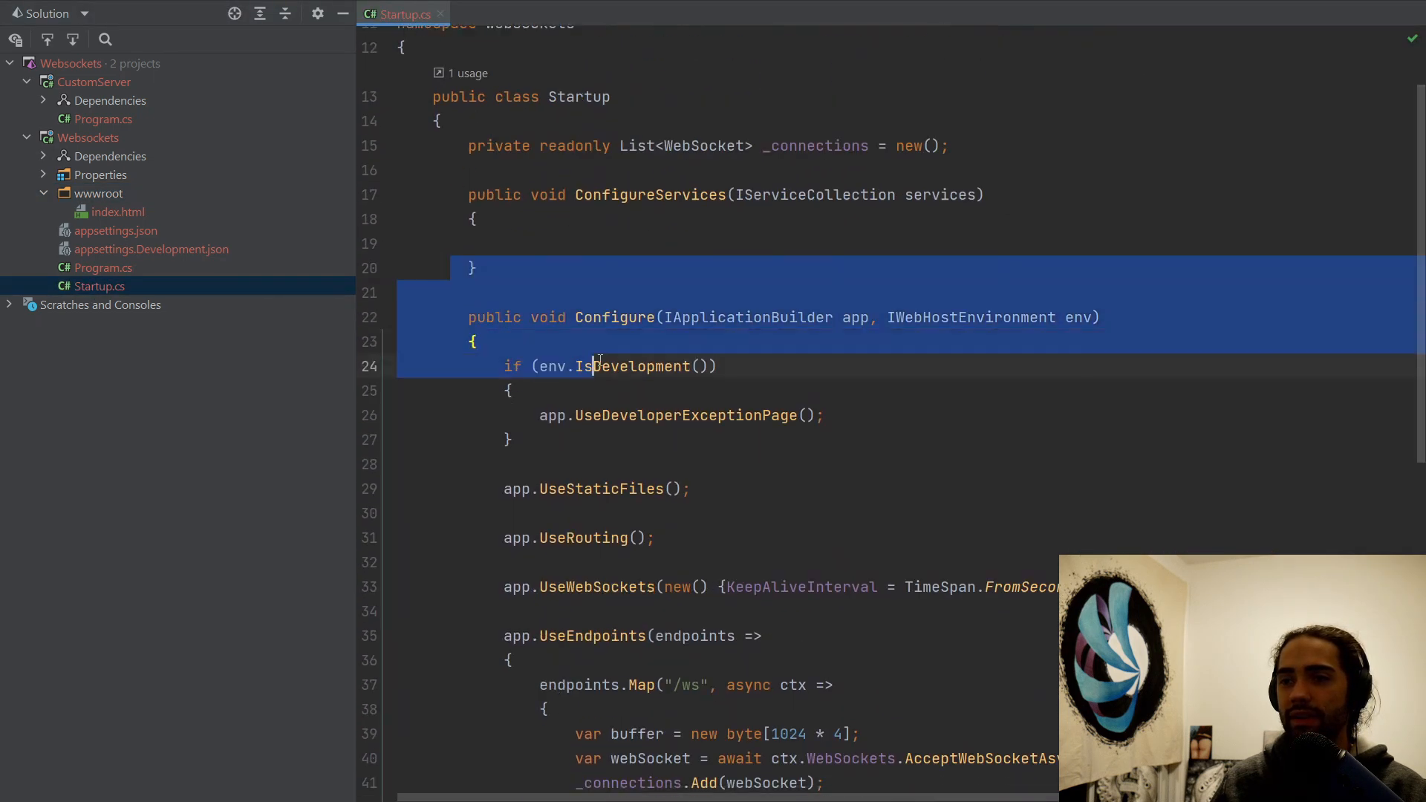
{"action": "scroll", "coordinate": [700, 695], "scroll_direction": "up", "scroll_amount": 6}
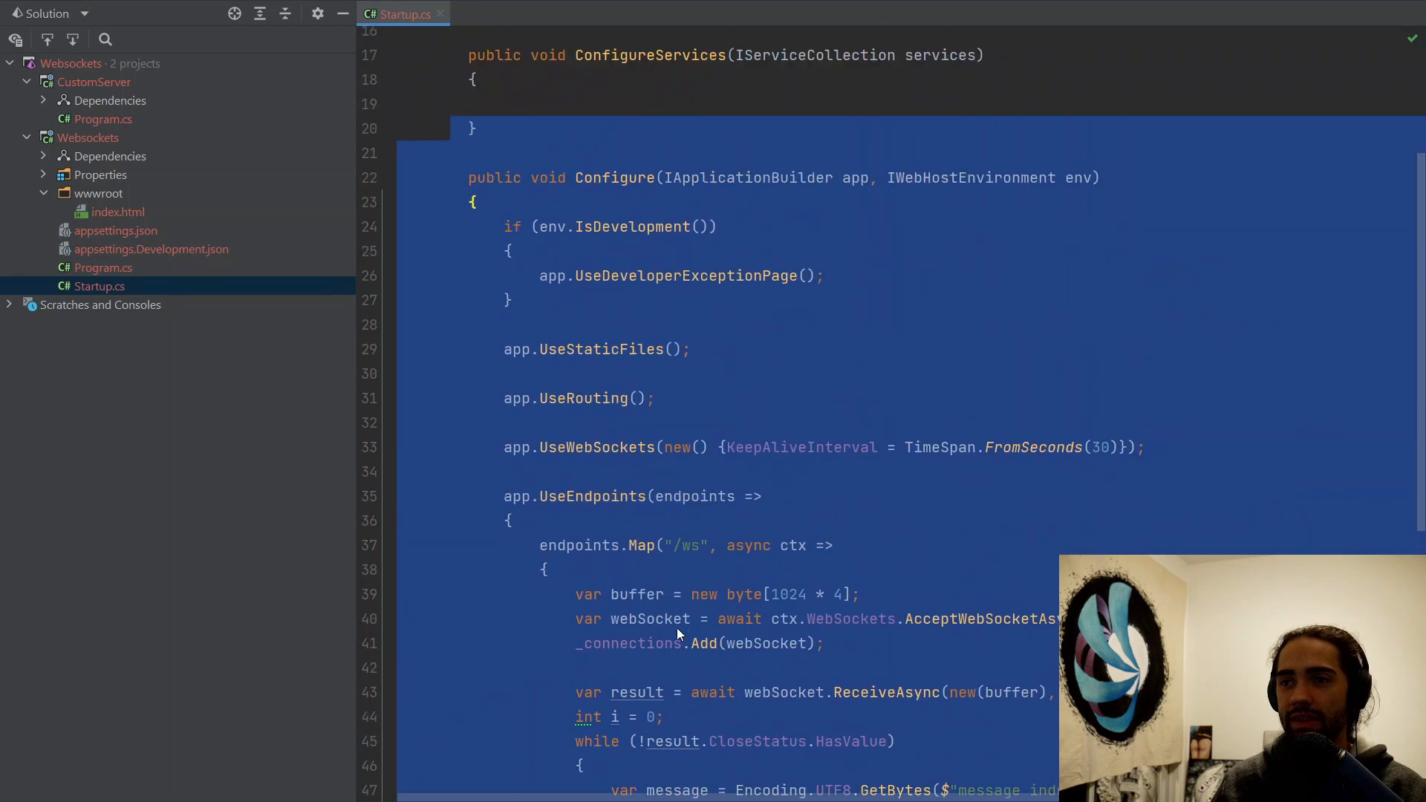
{"action": "left_click", "coordinate": [576, 210]}
{"action": "triple_click", "coordinate": [574, 210]}
{"action": "left_click", "coordinate": [949, 209]}
{"action": "scroll", "coordinate": [952, 221], "scroll_direction": "down", "scroll_amount": 3}
{"action": "scroll", "coordinate": [748, 294], "scroll_direction": "down", "scroll_amount": 2}
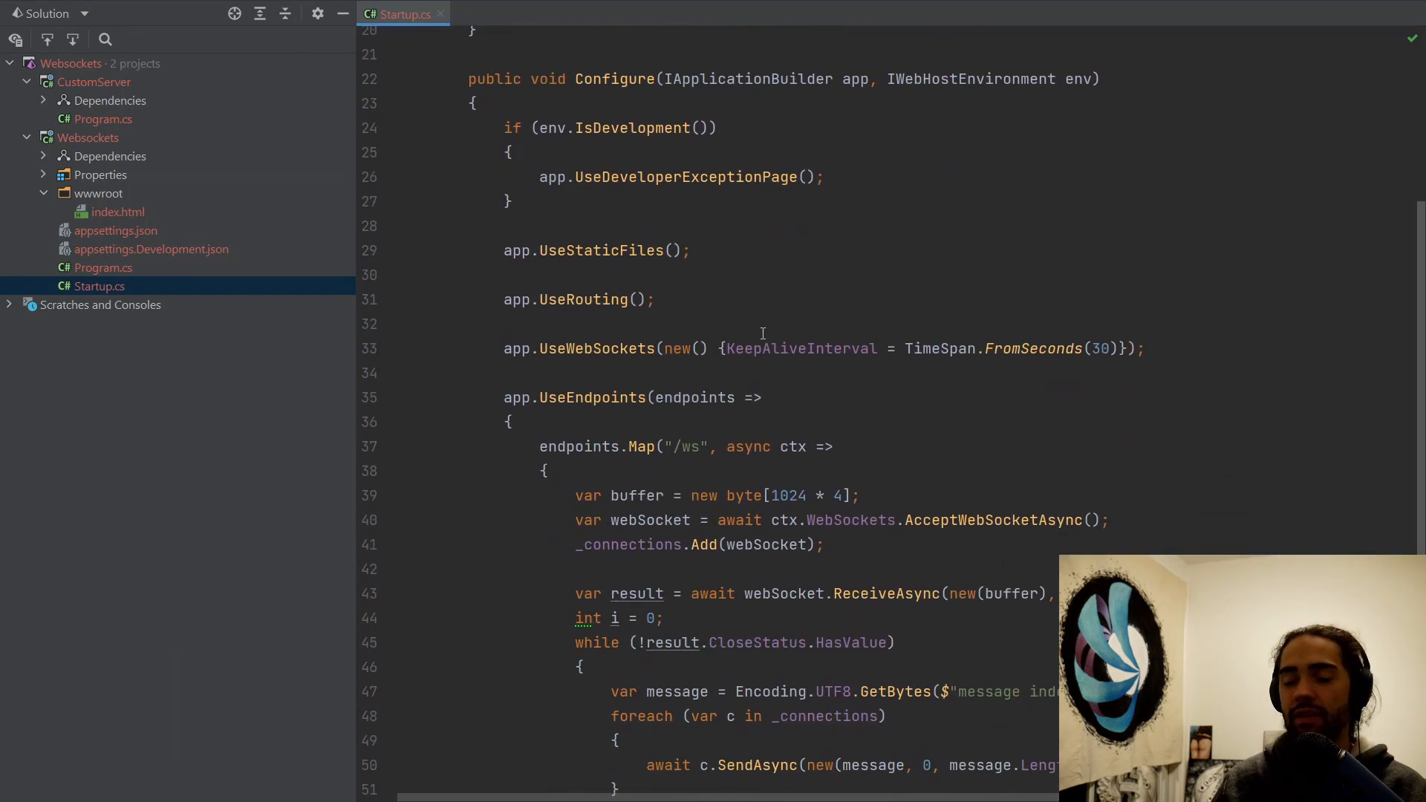
{"action": "left_click_drag", "start_coordinate": [685, 160], "coordinate": [684, 208]}
{"action": "mouse_move", "coordinate": [683, 258]}
{"action": "left_mouse_down"}
{"action": "mouse_move", "coordinate": [684, 316]}
{"action": "mouse_move", "coordinate": [568, 261]}
{"action": "left_mouse_up"}
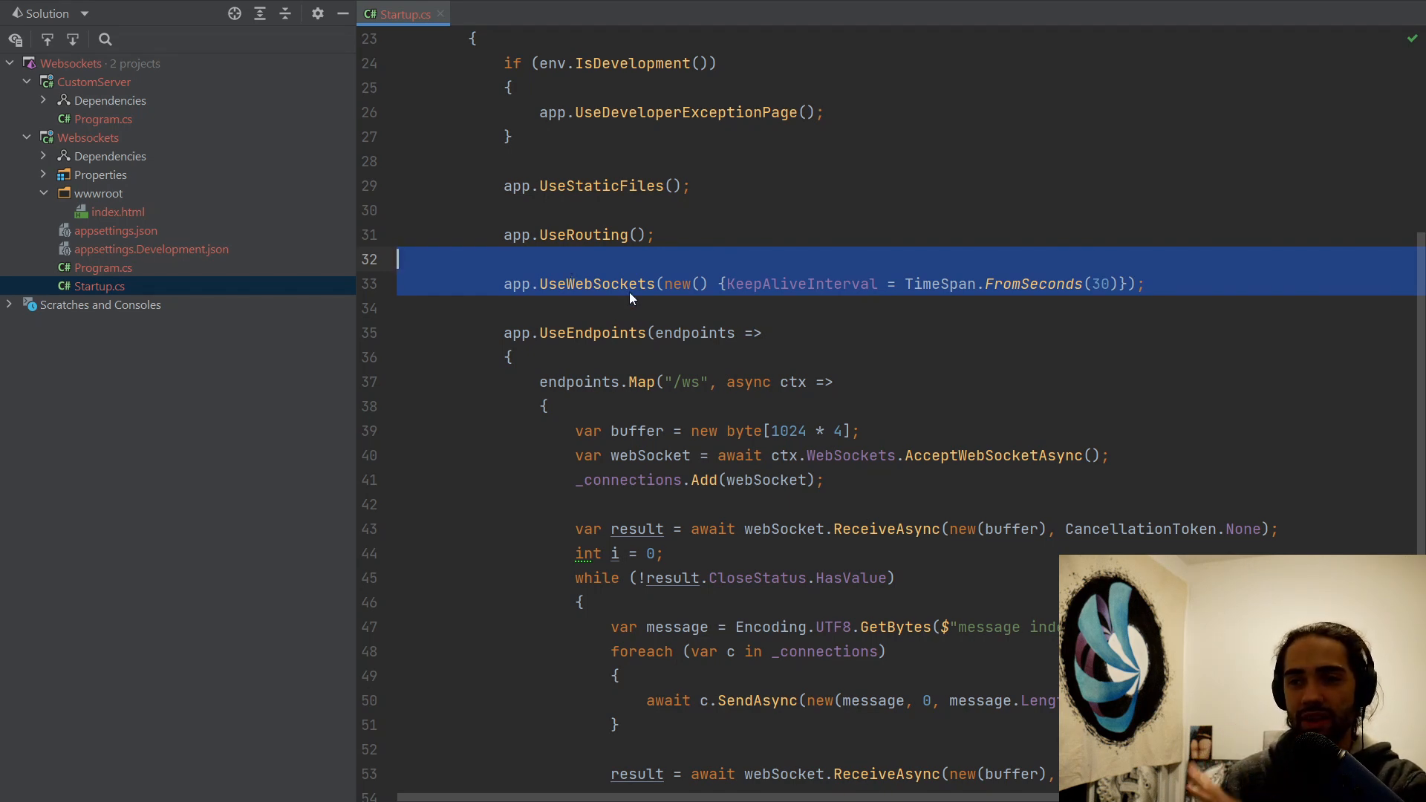
{"action": "left_click", "coordinate": [602, 309]}
{"action": "left_click_drag", "start_coordinate": [568, 261], "coordinate": [587, 317]}
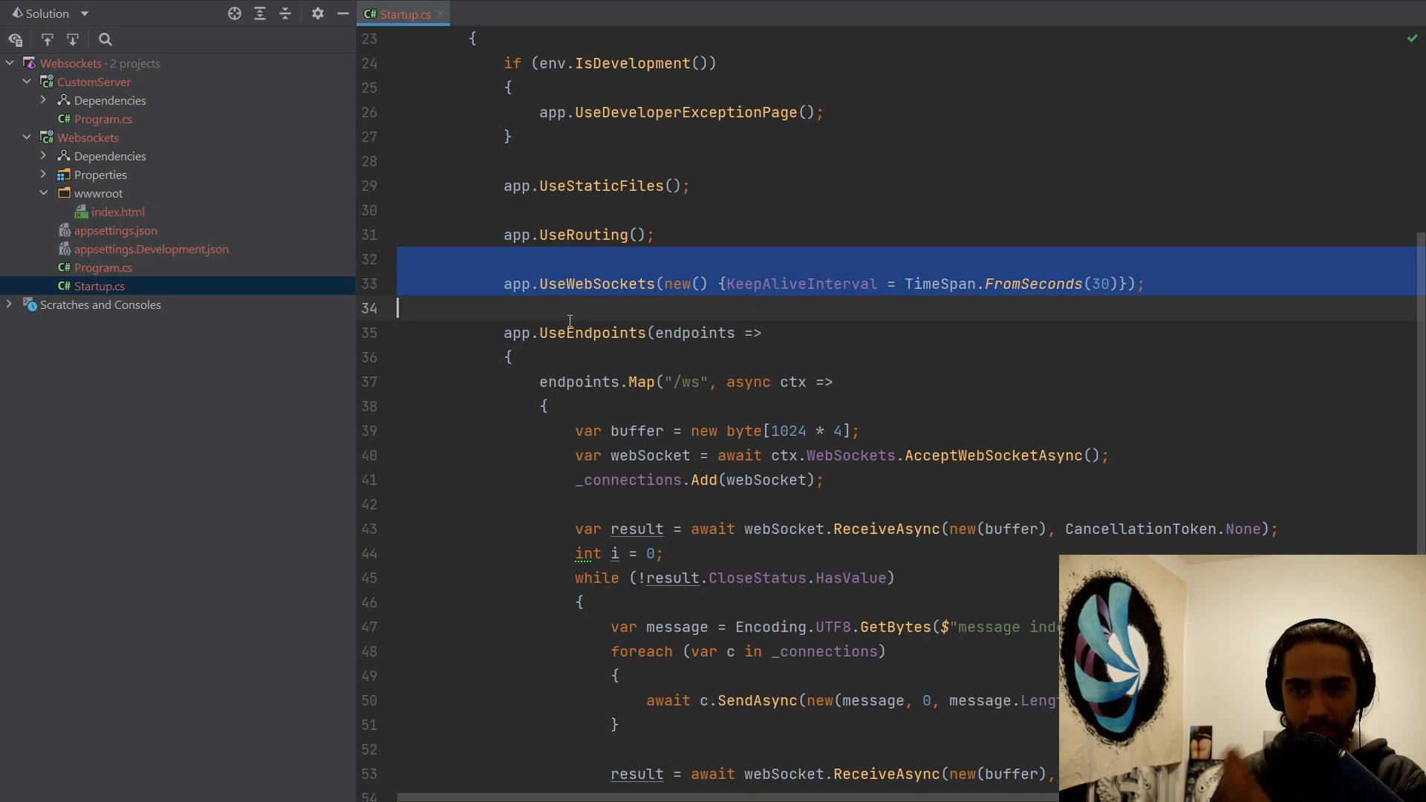
{"action": "mouse_move", "coordinate": [597, 284]}
{"action": "scroll", "coordinate": [586, 293], "scroll_direction": "down", "scroll_amount": 1}
{"action": "mouse_move", "coordinate": [540, 328]}
{"action": "left_mouse_down"}
{"action": "mouse_move", "coordinate": [666, 627]}
{"action": "mouse_move", "coordinate": [880, 627]}
{"action": "left_mouse_up"}
{"action": "left_click", "coordinate": [879, 626]}
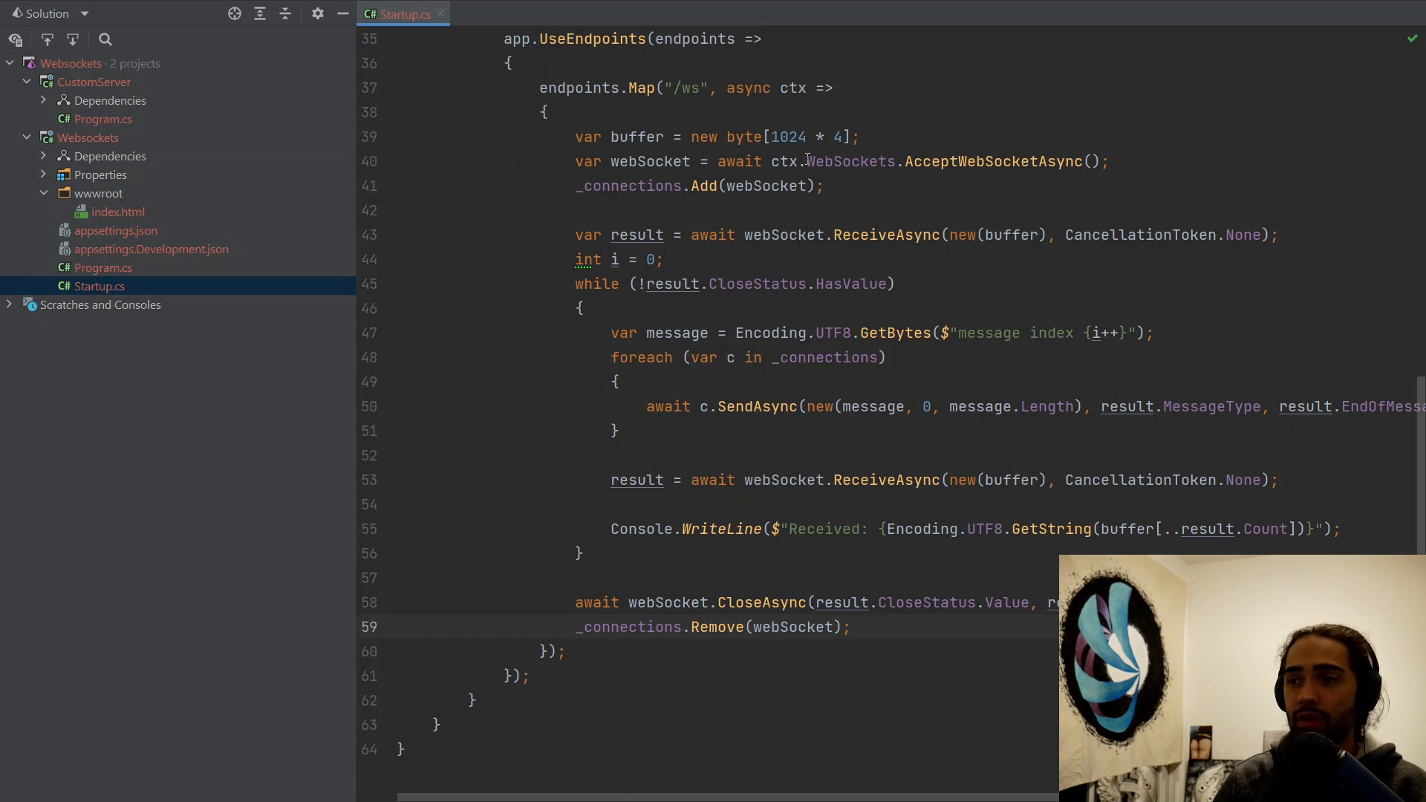
{"action": "left_click_drag", "start_coordinate": [754, 89], "coordinate": [548, 650]}
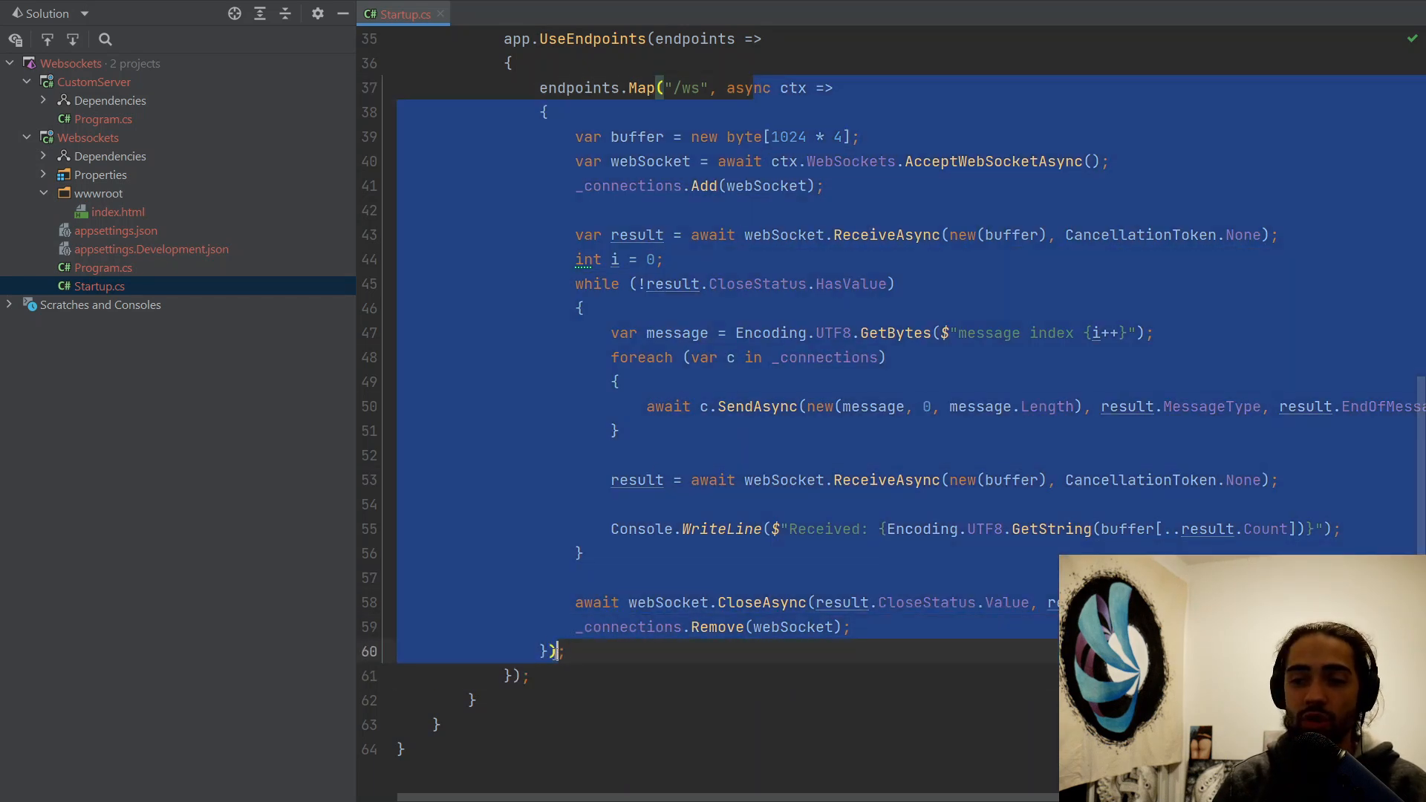
{"action": "left_click", "coordinate": [731, 557]}
{"action": "left_click_drag", "start_coordinate": [780, 88], "coordinate": [835, 88]}
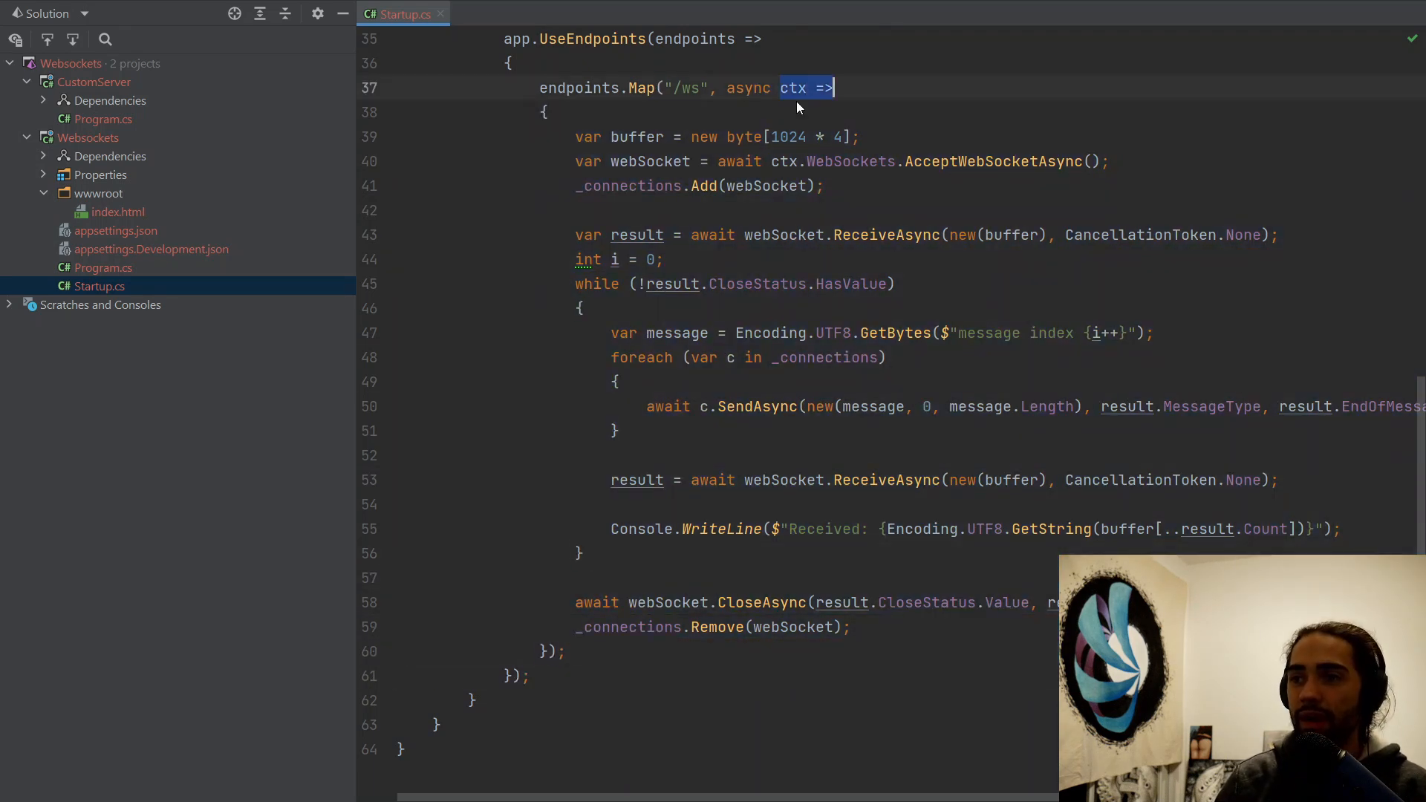
{"action": "double_click", "coordinate": [791, 137]}
{"action": "left_click", "coordinate": [778, 162]}
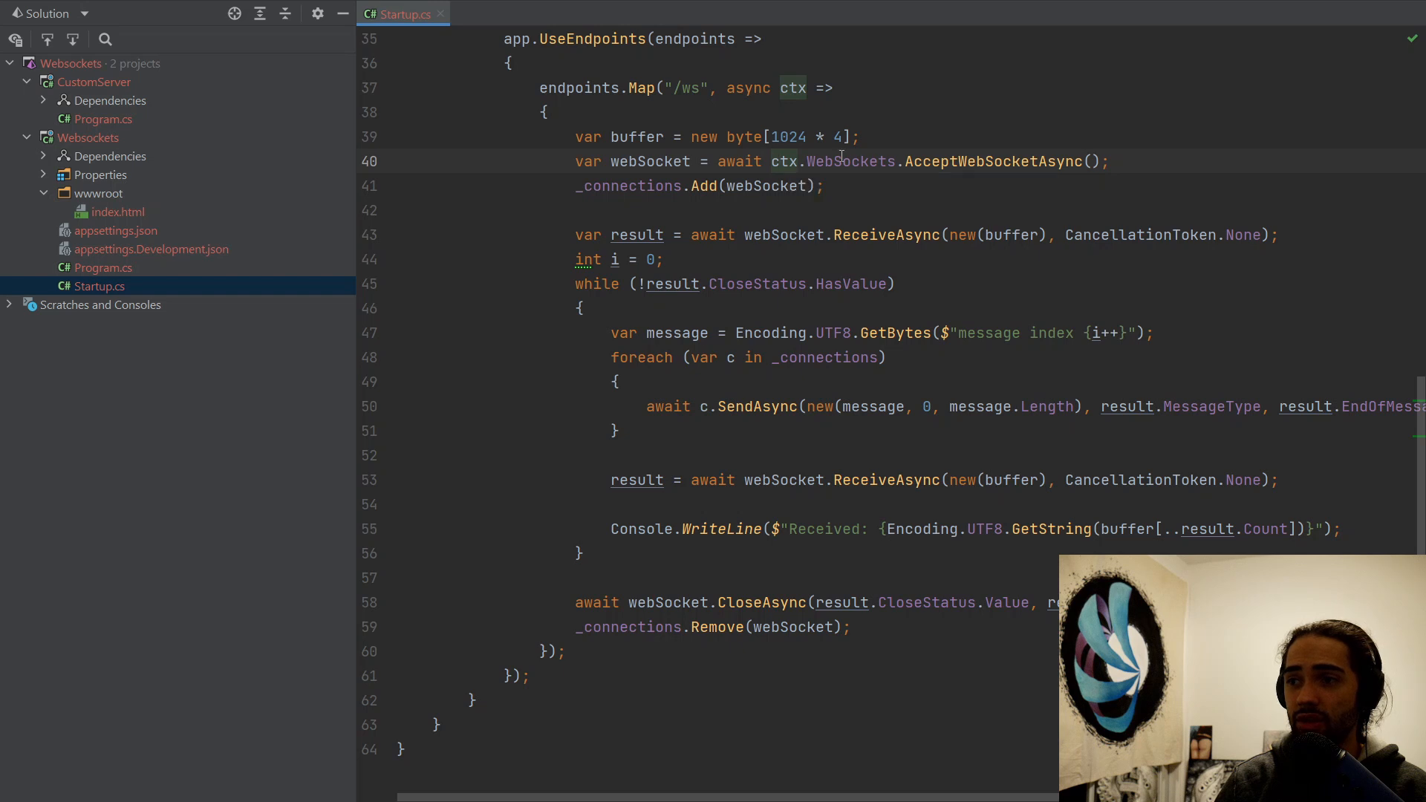
{"action": "left_click", "coordinate": [832, 161]}
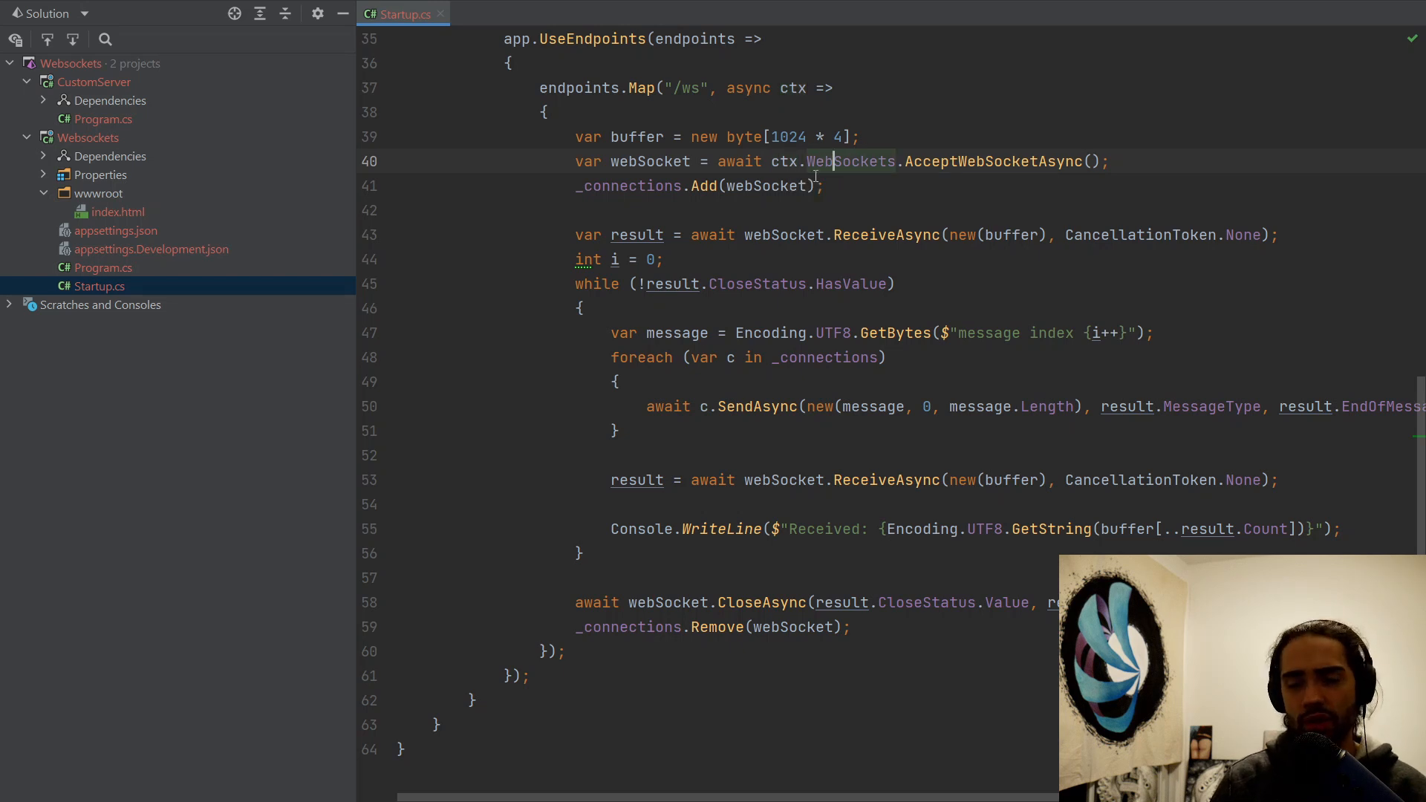
{"action": "left_click", "coordinate": [688, 87]}
{"action": "left_click", "coordinate": [1001, 162]}
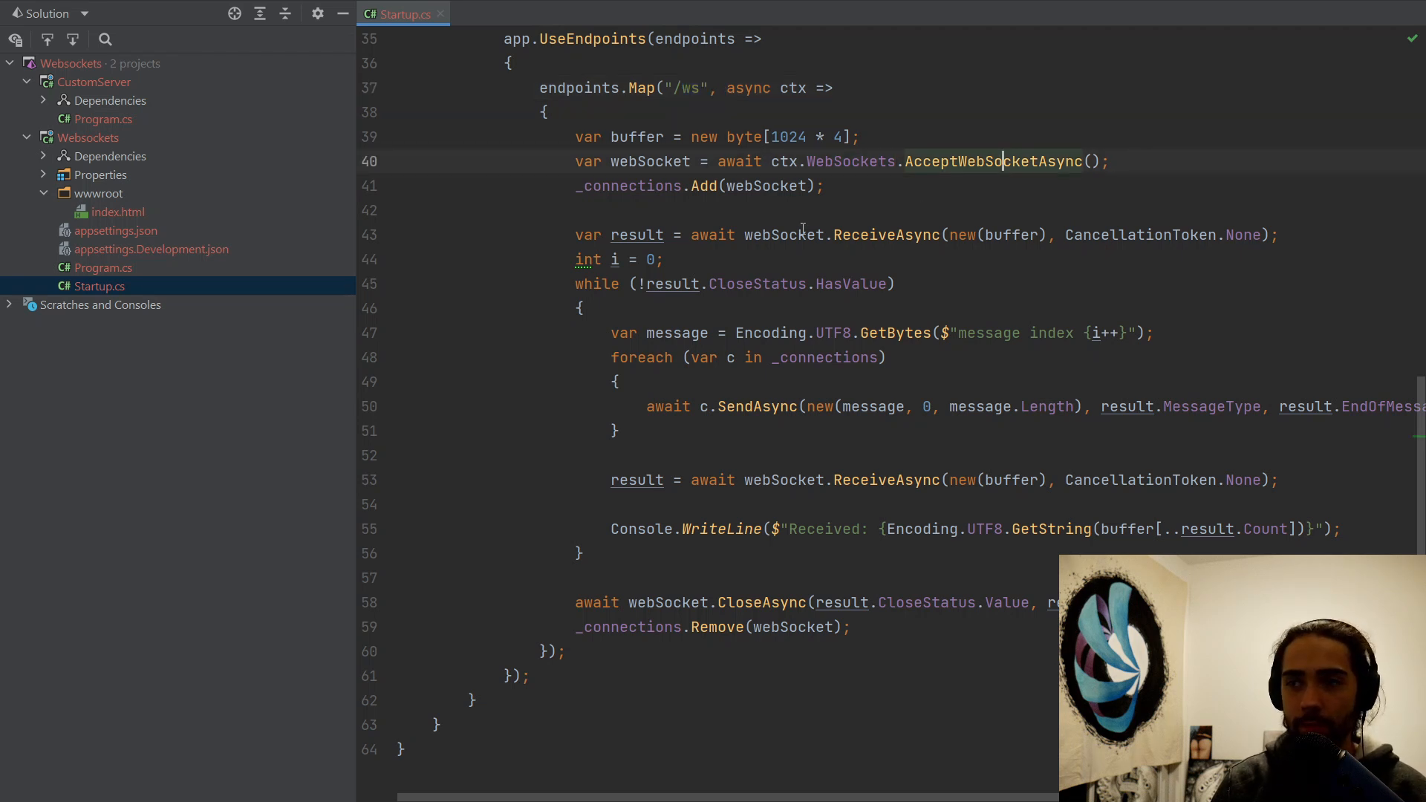
{"action": "left_click", "coordinate": [638, 162]}
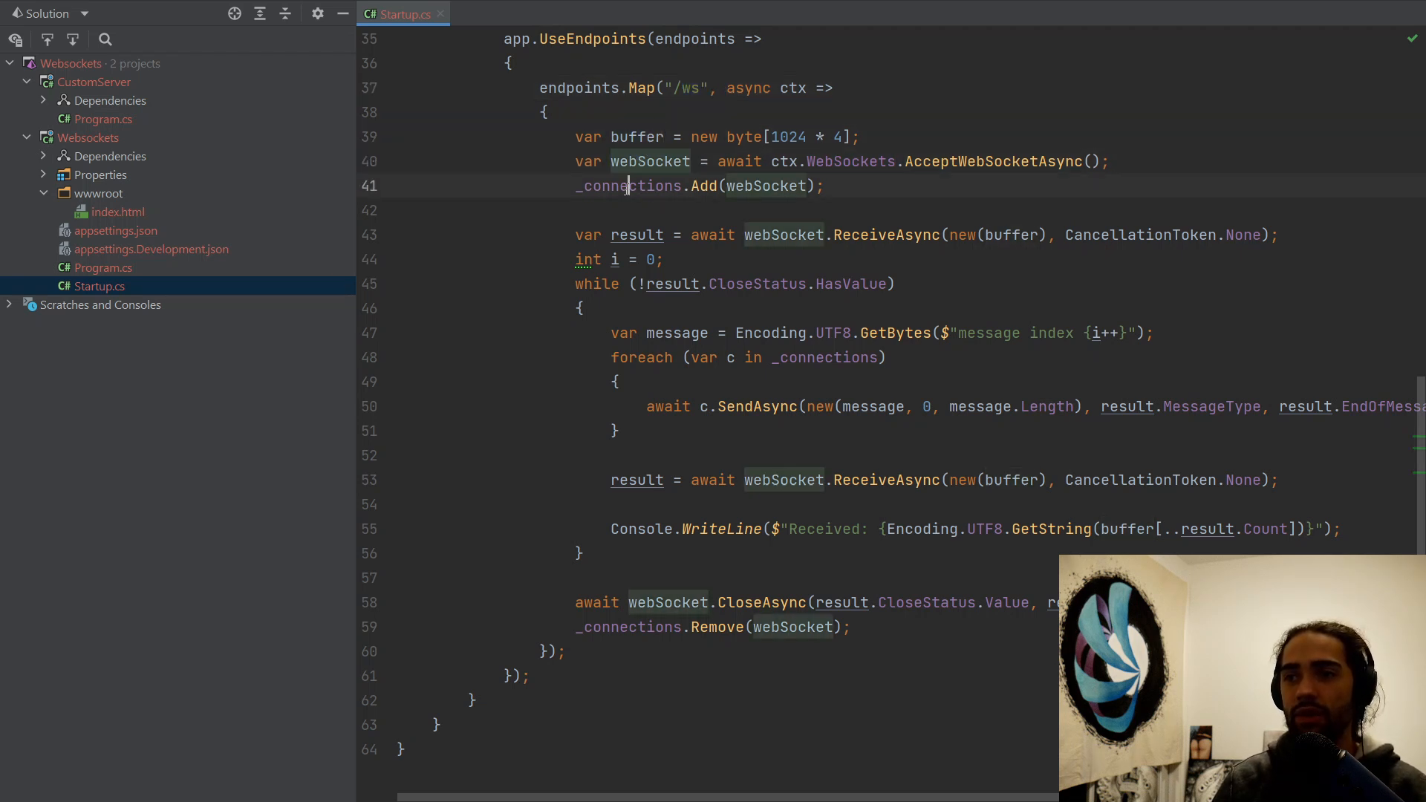
{"action": "double_click", "coordinate": [634, 186]}
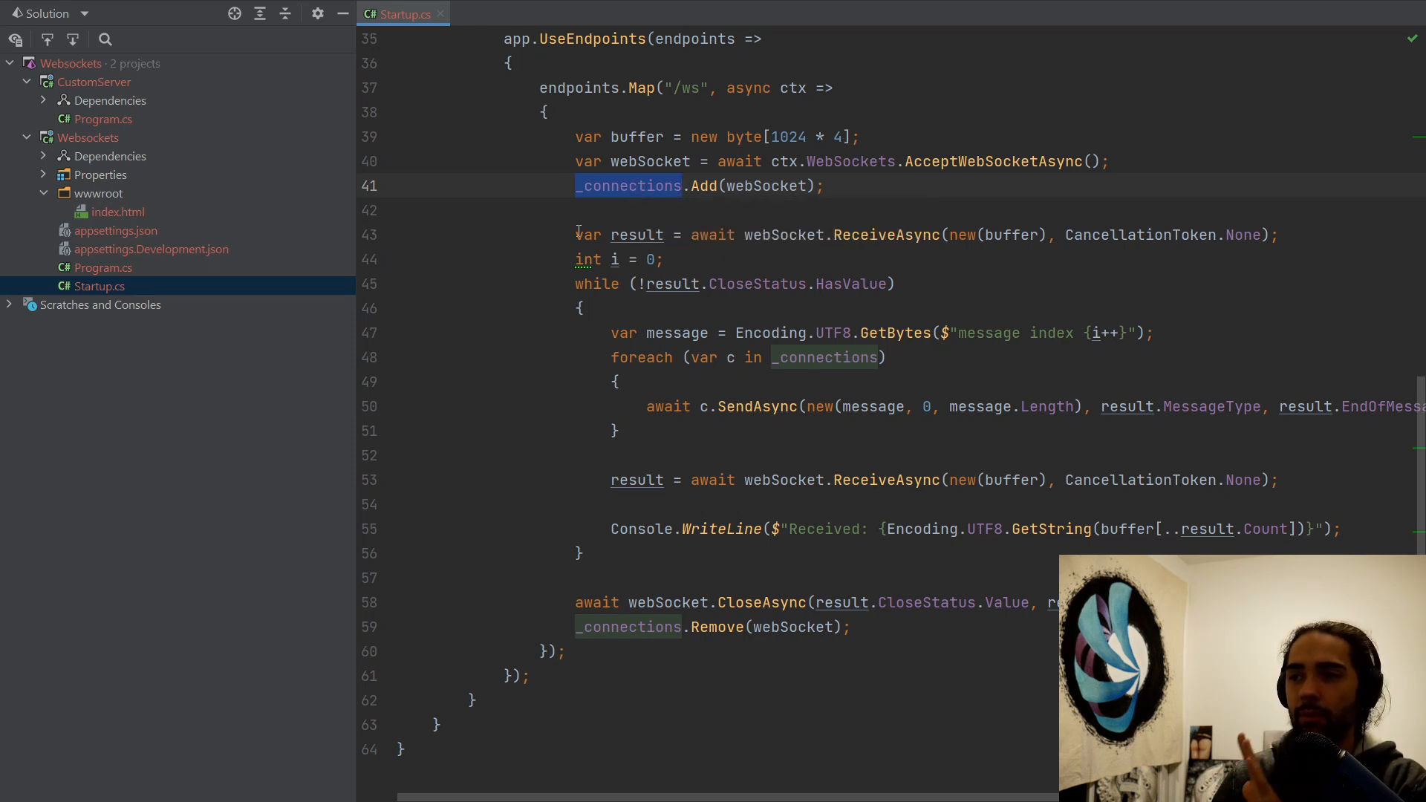
{"action": "left_click_drag", "start_coordinate": [575, 236], "coordinate": [897, 602]}
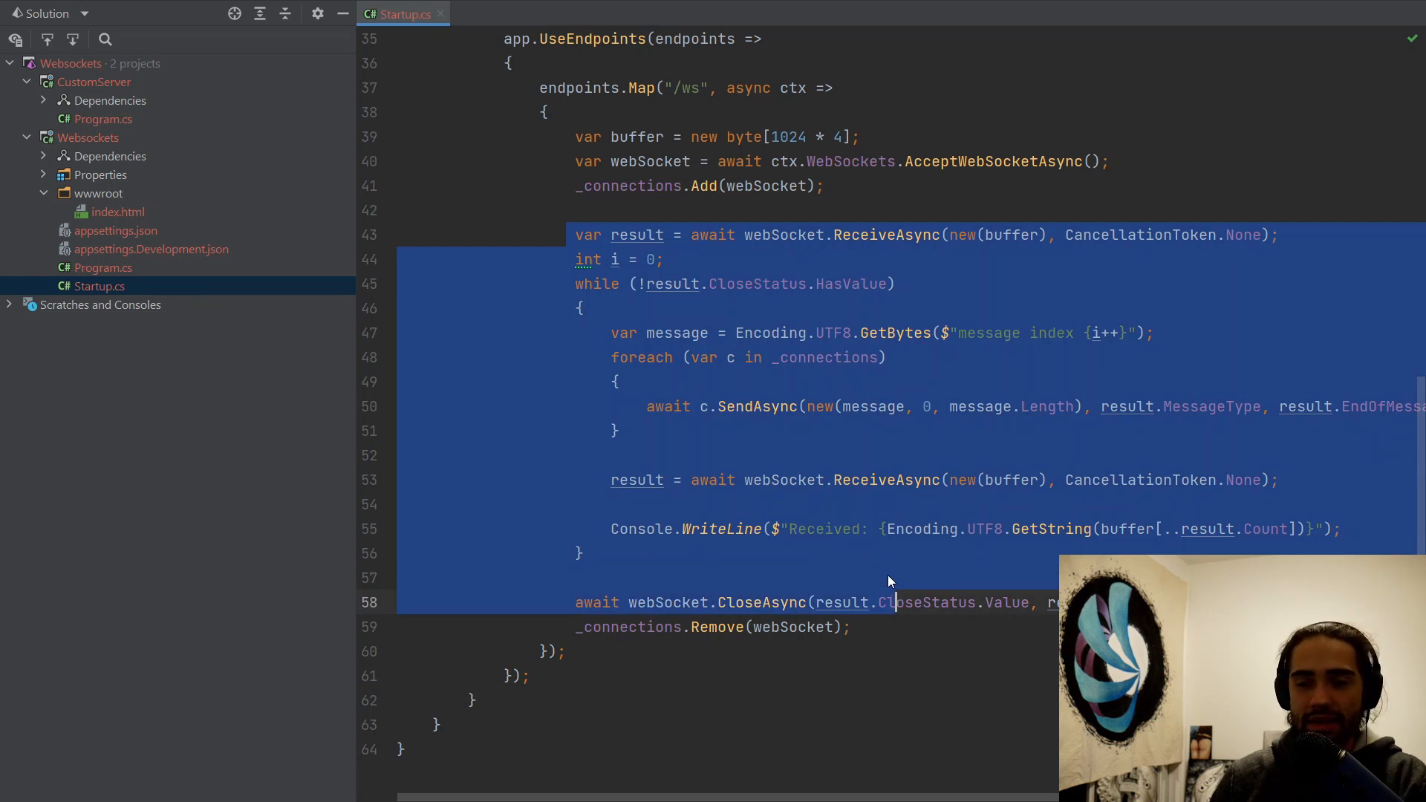
{"action": "left_click_drag", "start_coordinate": [1279, 235], "coordinate": [576, 235]}
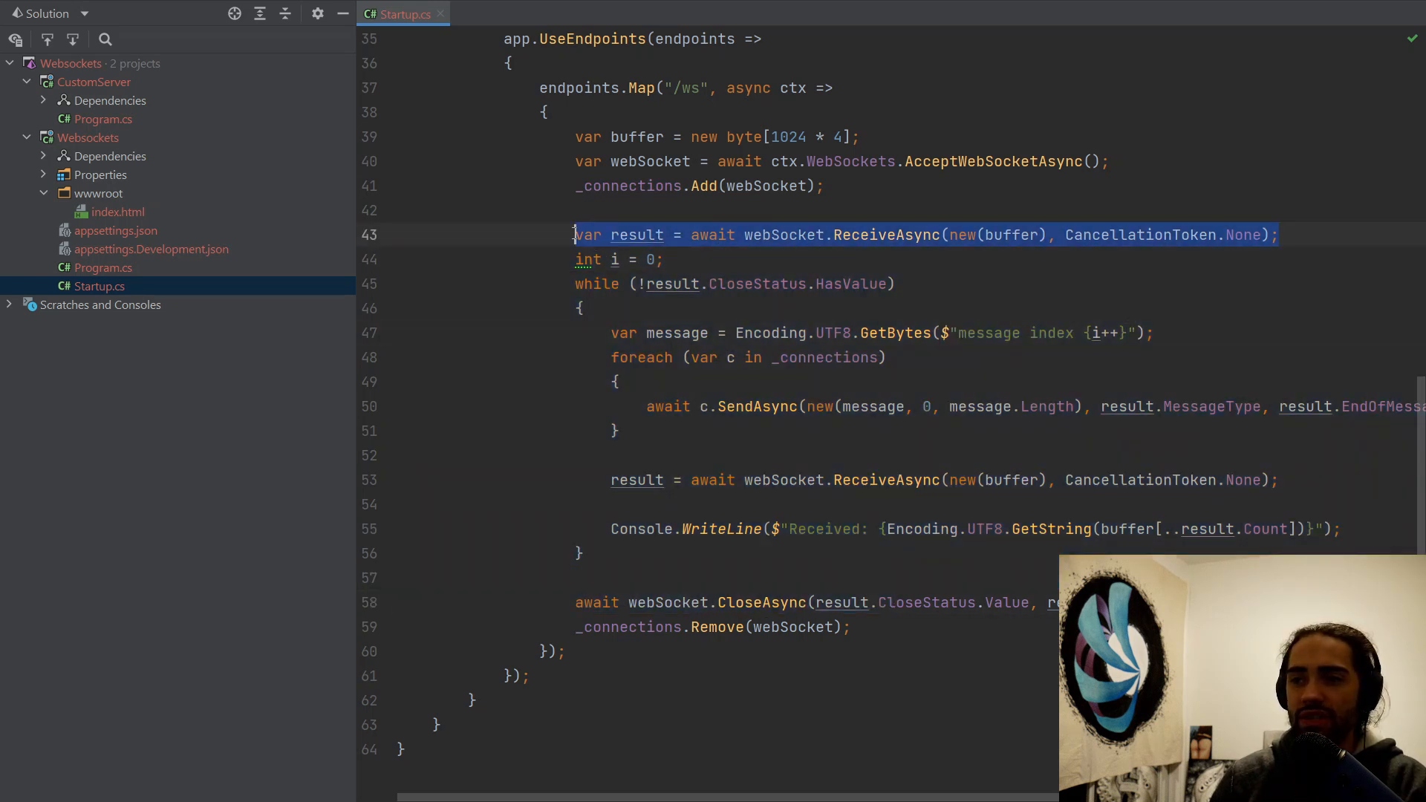
{"action": "left_click_drag", "start_coordinate": [575, 284], "coordinate": [653, 554]}
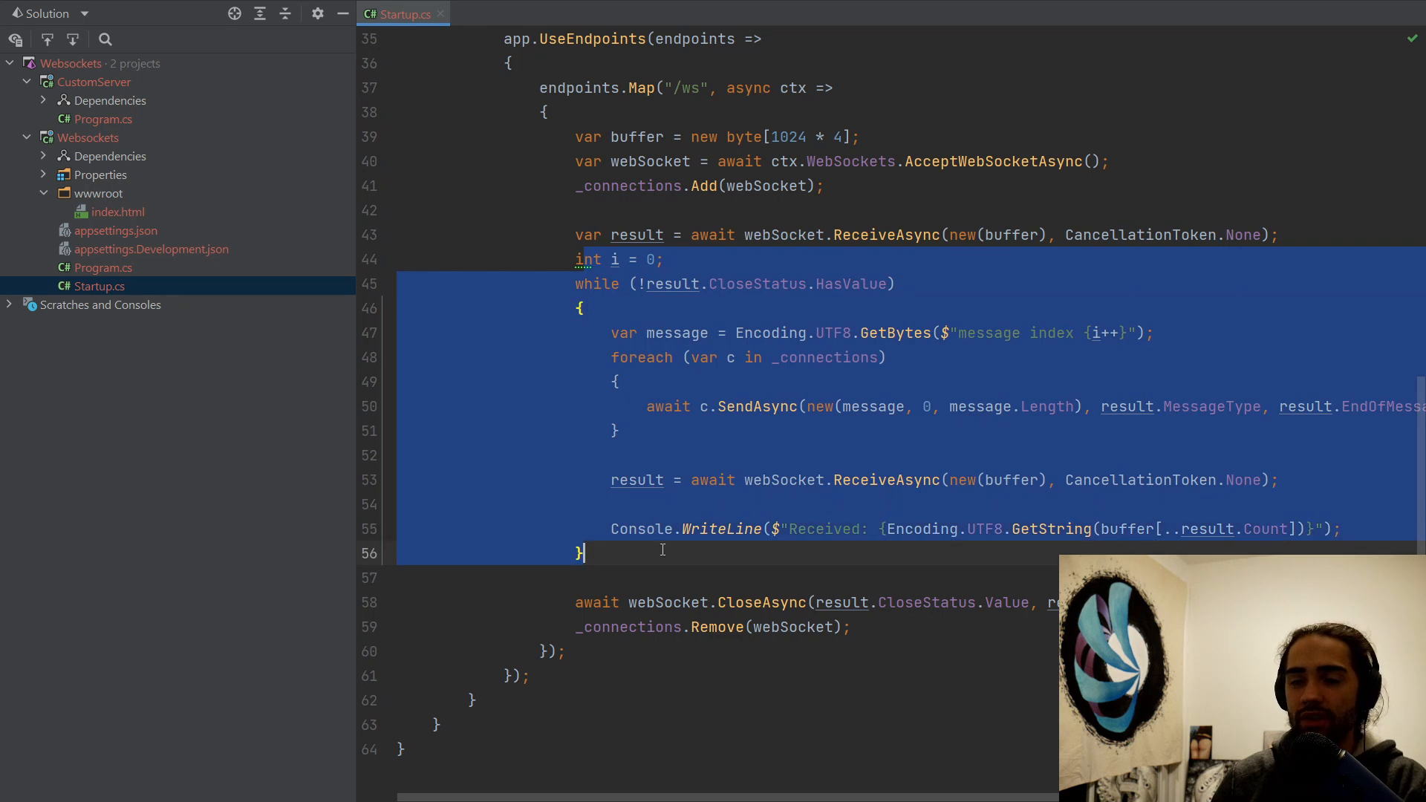
{"action": "left_click", "coordinate": [653, 546]}
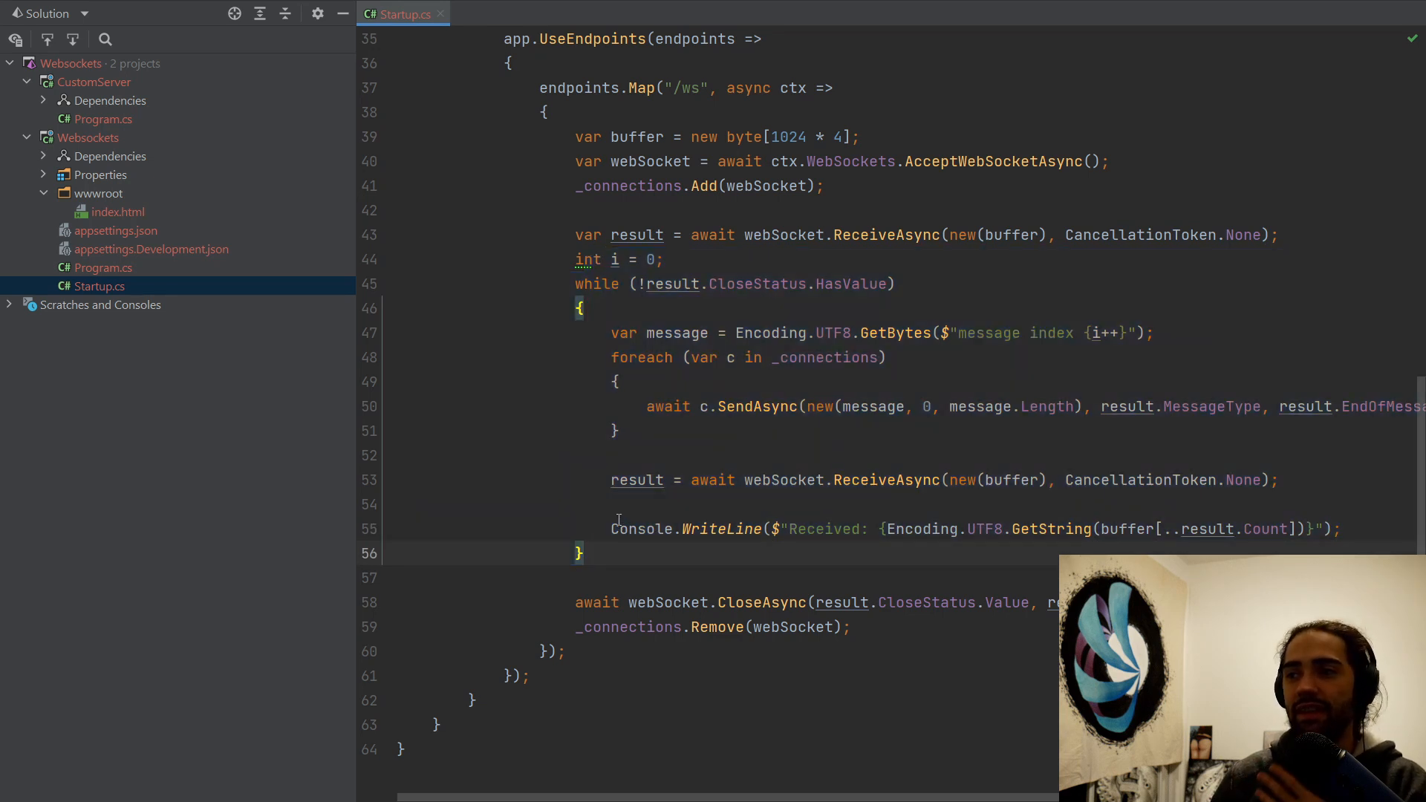
{"action": "mouse_move", "coordinate": [585, 554]}
{"action": "left_mouse_down"}
{"action": "mouse_move", "coordinate": [559, 259]}
{"action": "mouse_move", "coordinate": [687, 256]}
{"action": "left_mouse_up"}
{"action": "key", "text": "ctrl+shift+Right"}
{"action": "left_click", "coordinate": [677, 258]}
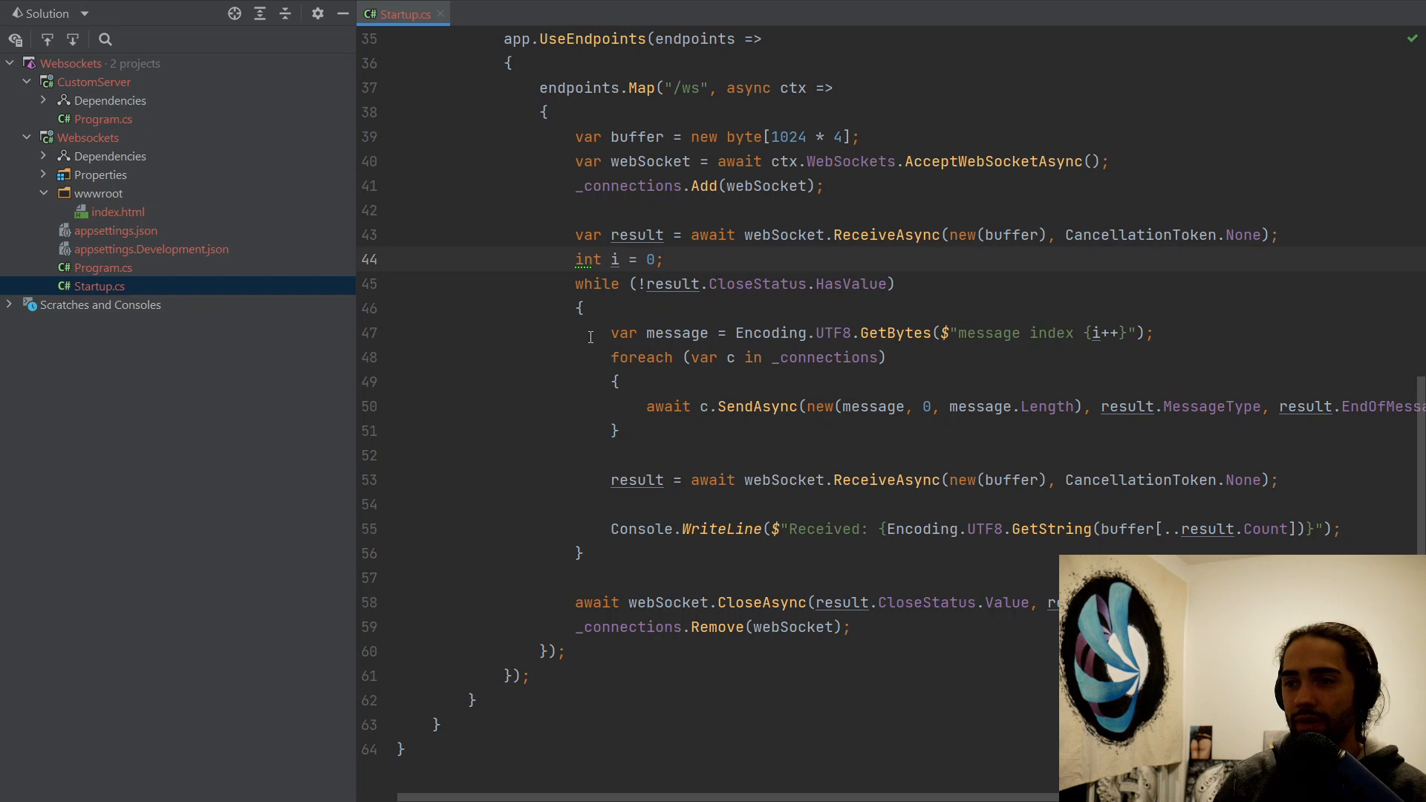
Highlight the broadcast block (lines 47–51), the SendAsync call and the second ReceiveAsync and logging lines
{"action": "left_click_drag", "start_coordinate": [591, 330], "coordinate": [1159, 332]}
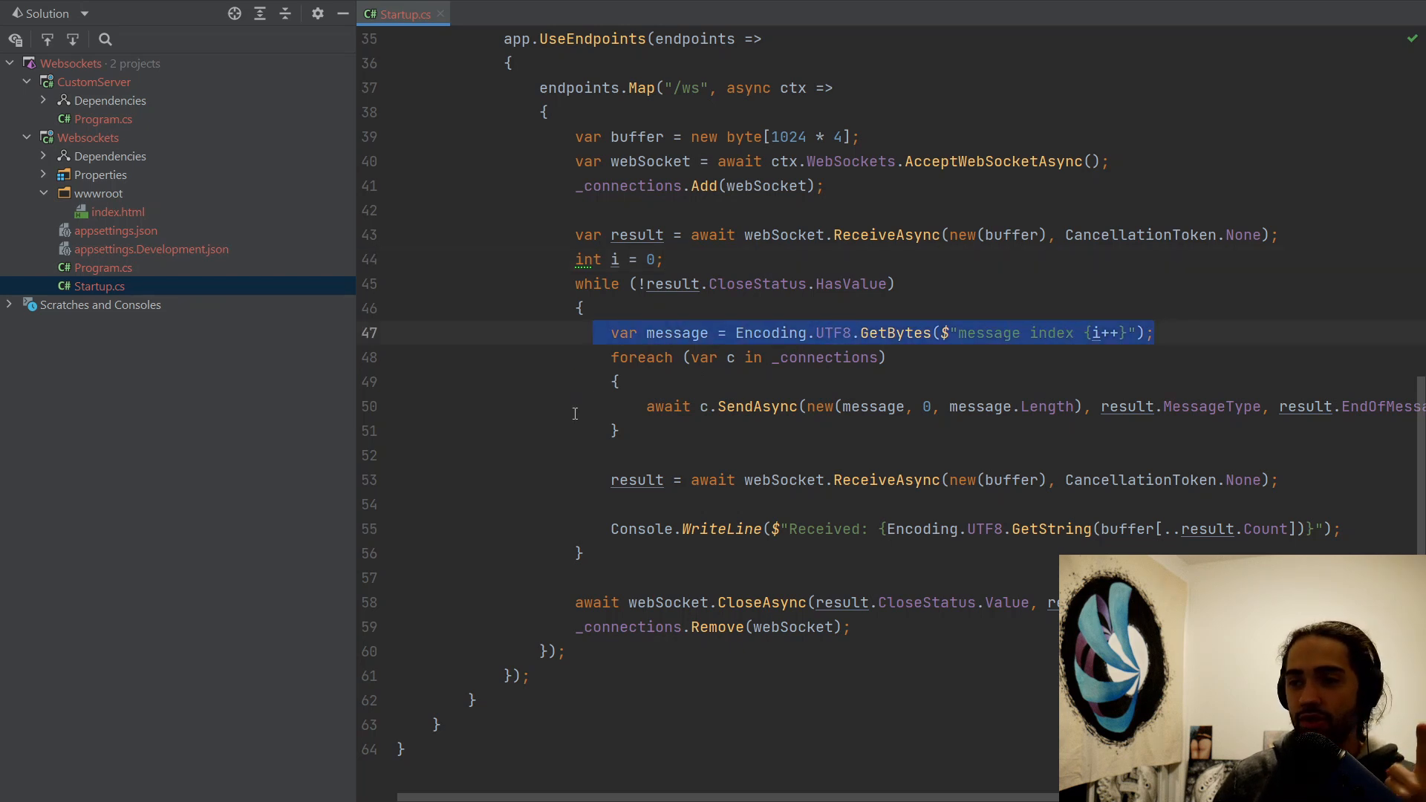
{"action": "left_click_drag", "start_coordinate": [610, 407], "coordinate": [1136, 406]}
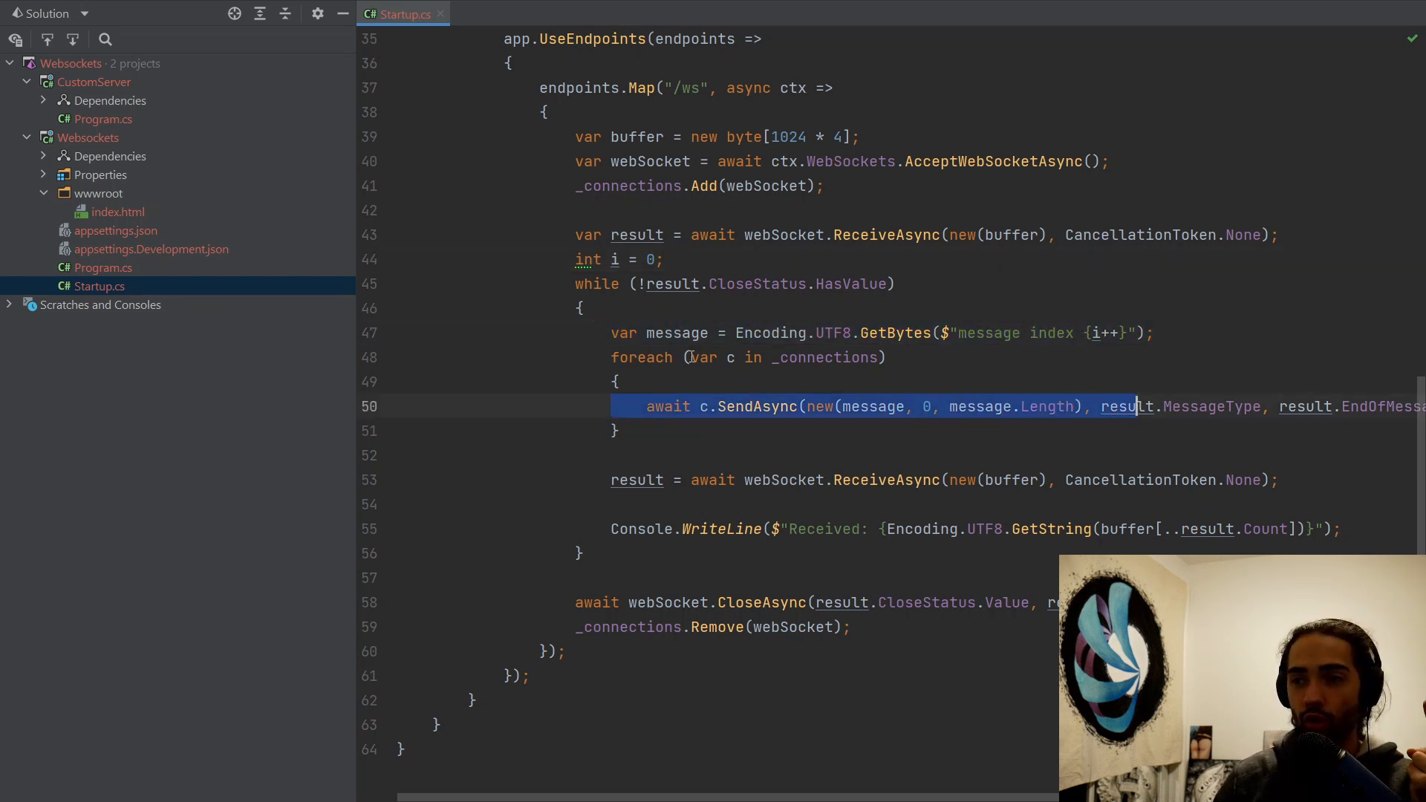
{"action": "left_click_drag", "start_coordinate": [619, 431], "coordinate": [603, 332]}
{"action": "left_click_drag", "start_coordinate": [620, 430], "coordinate": [602, 332]}
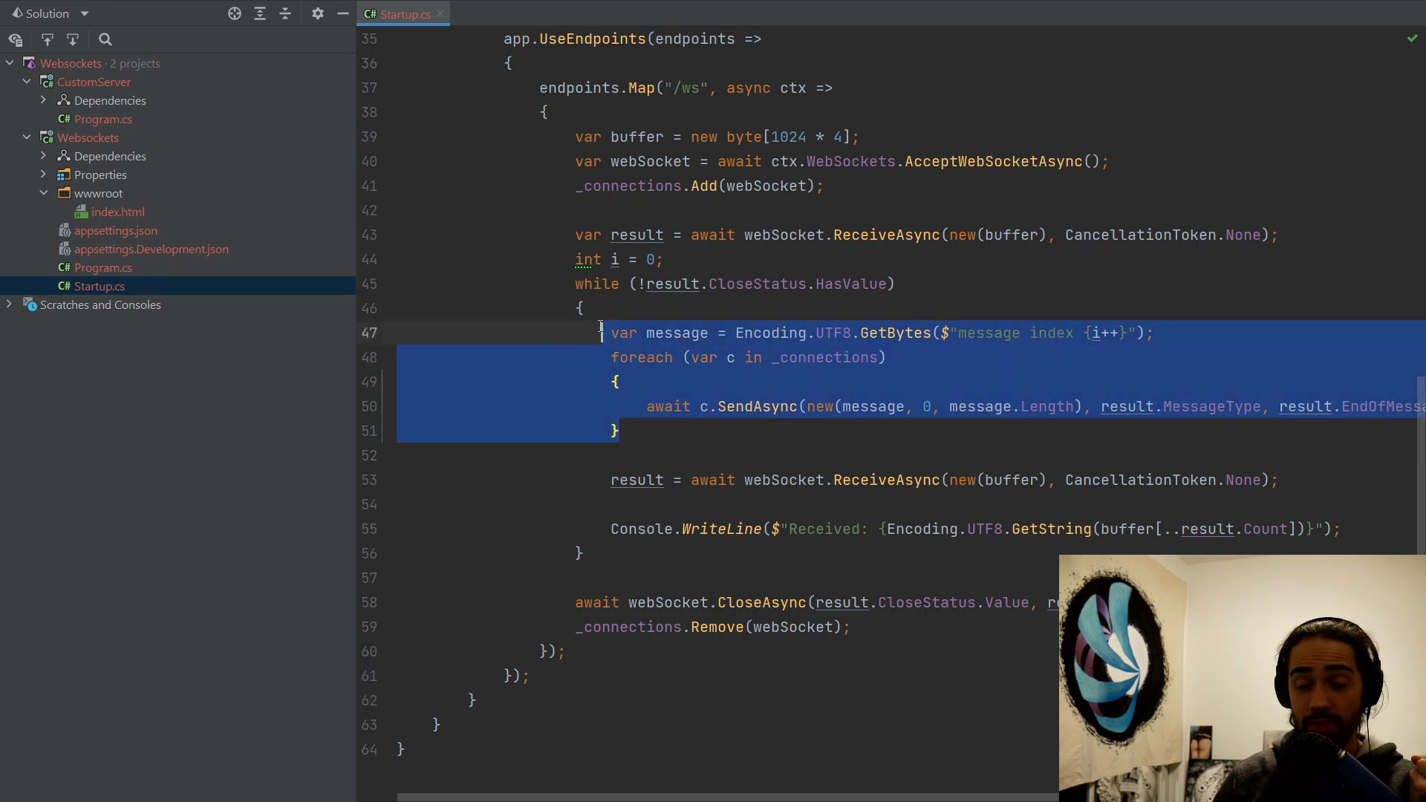
{"action": "left_click_drag", "start_coordinate": [623, 463], "coordinate": [500, 525]}
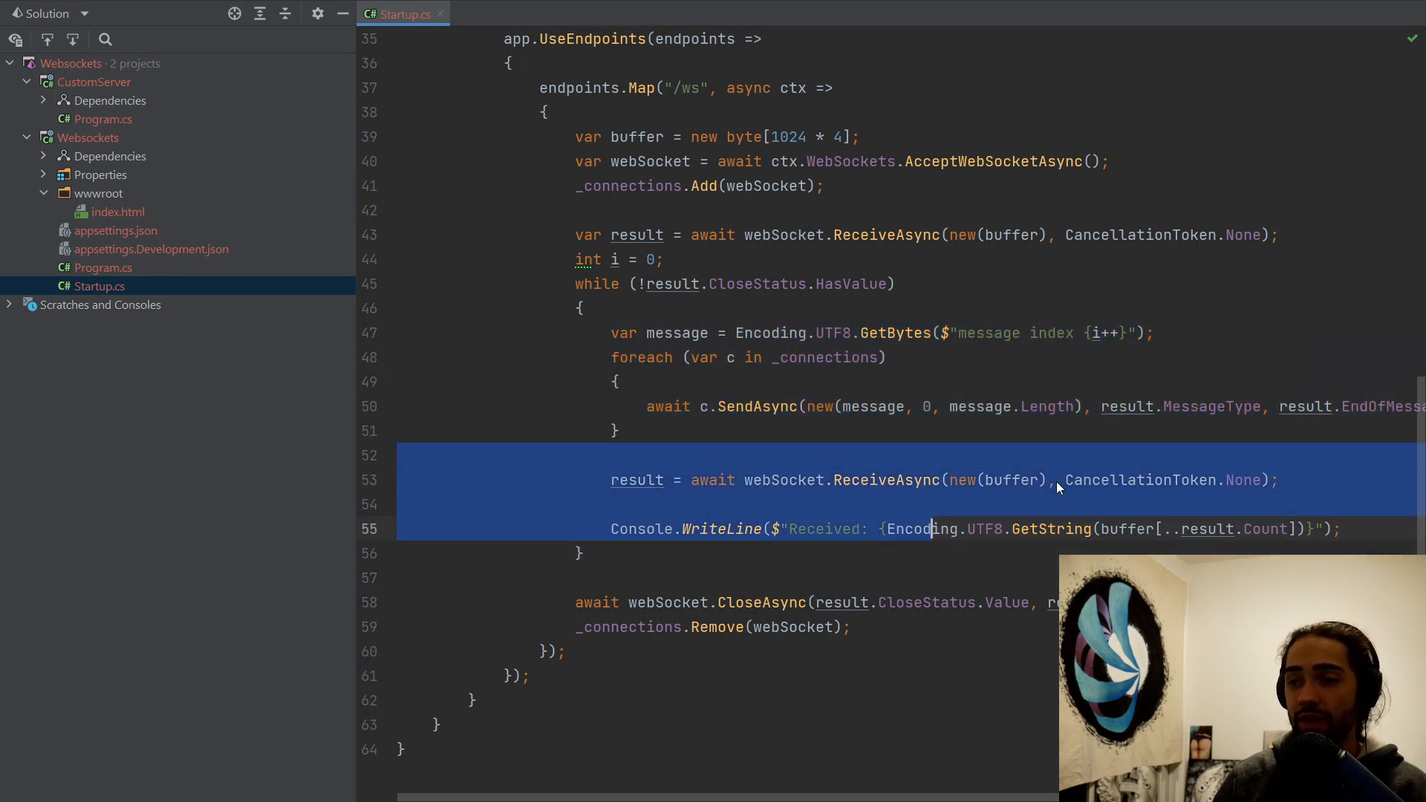
{"action": "left_click", "coordinate": [752, 479]}
{"action": "left_click_drag", "start_coordinate": [1163, 479], "coordinate": [614, 479]}
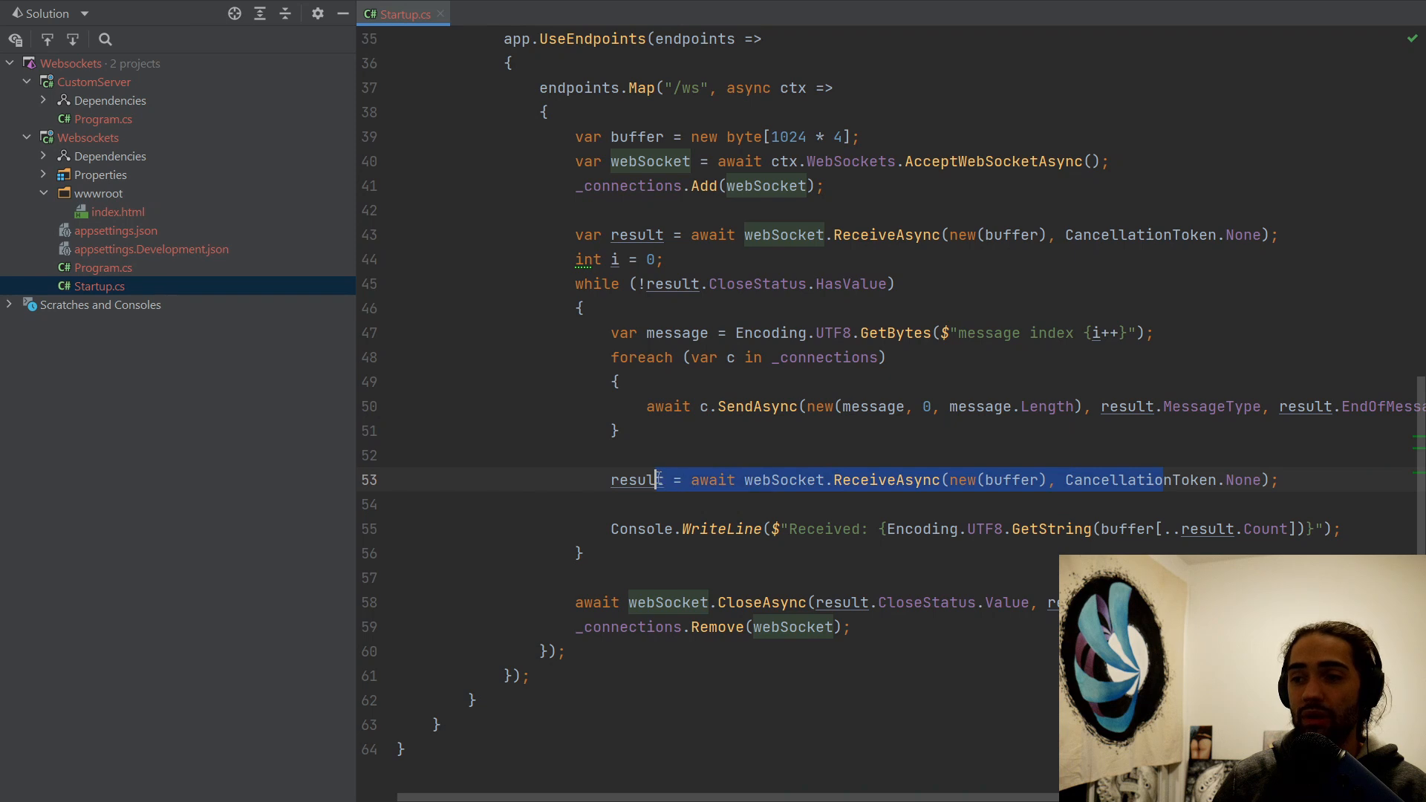
{"action": "triple_click", "coordinate": [1304, 480]}
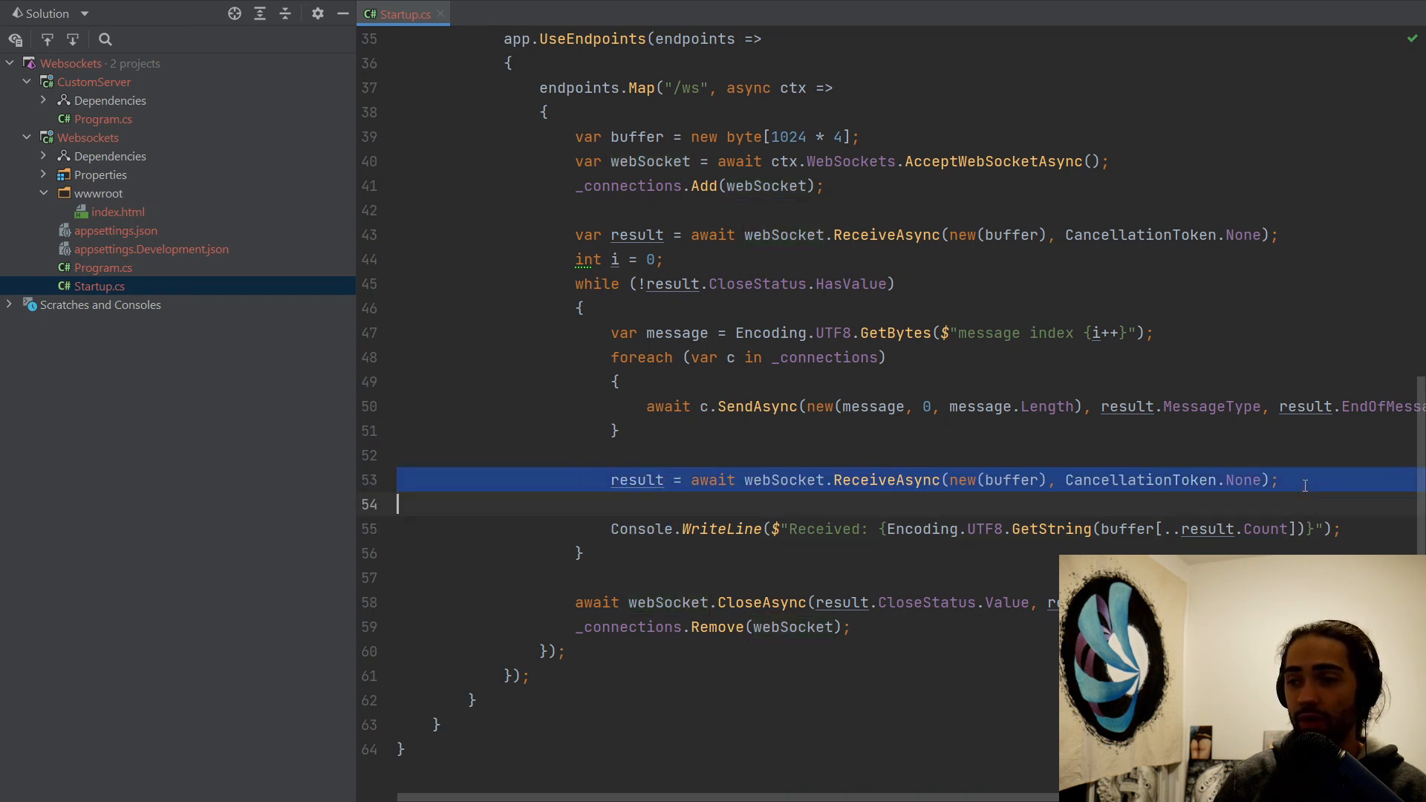
{"action": "triple_click", "coordinate": [1371, 542]}
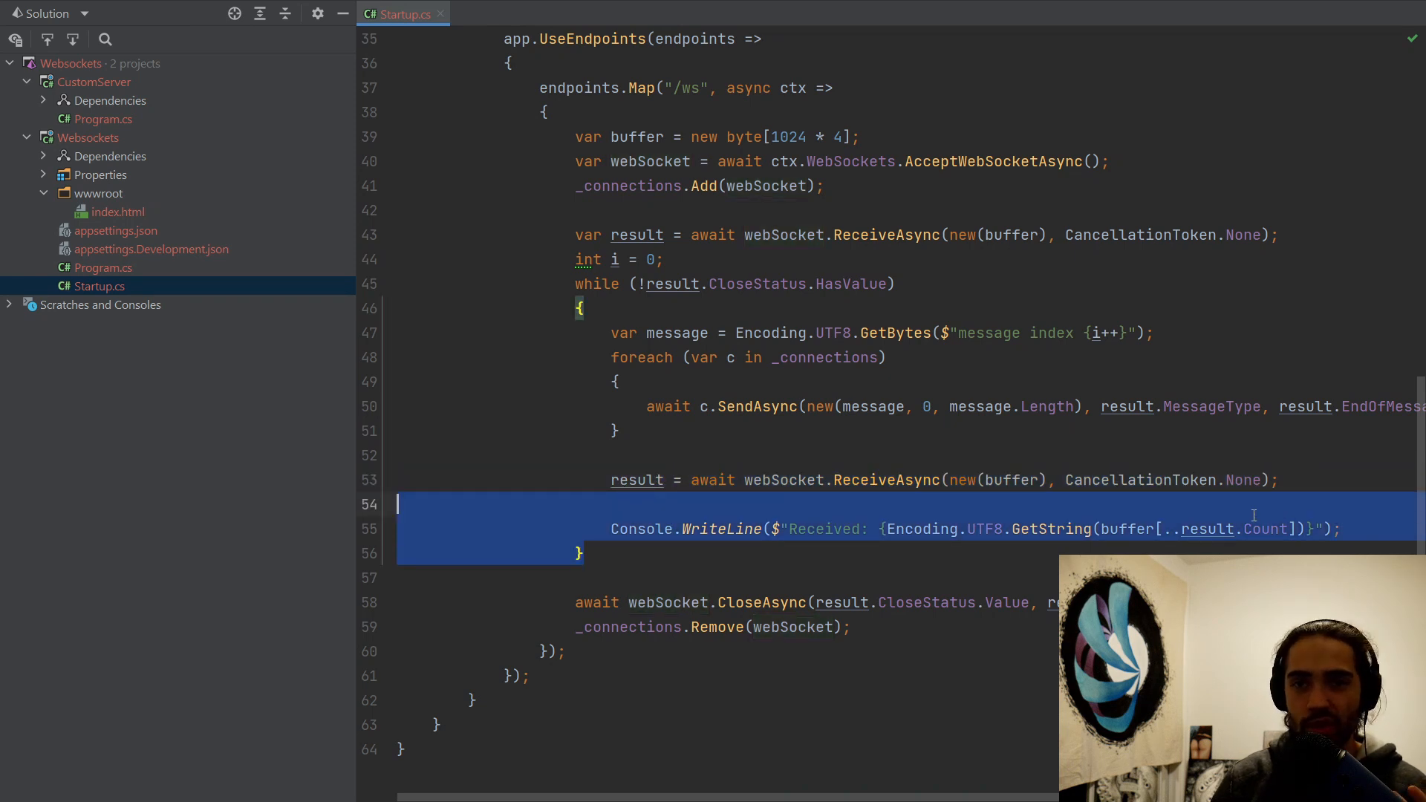
{"action": "left_click", "coordinate": [626, 562]}
Highlight the while loop (45–56), the broadcast and receive lines, and the received-text decoding expression on line 55
{"action": "left_click_drag", "start_coordinate": [626, 562], "coordinate": [575, 282]}
{"action": "left_click", "coordinate": [913, 407]}
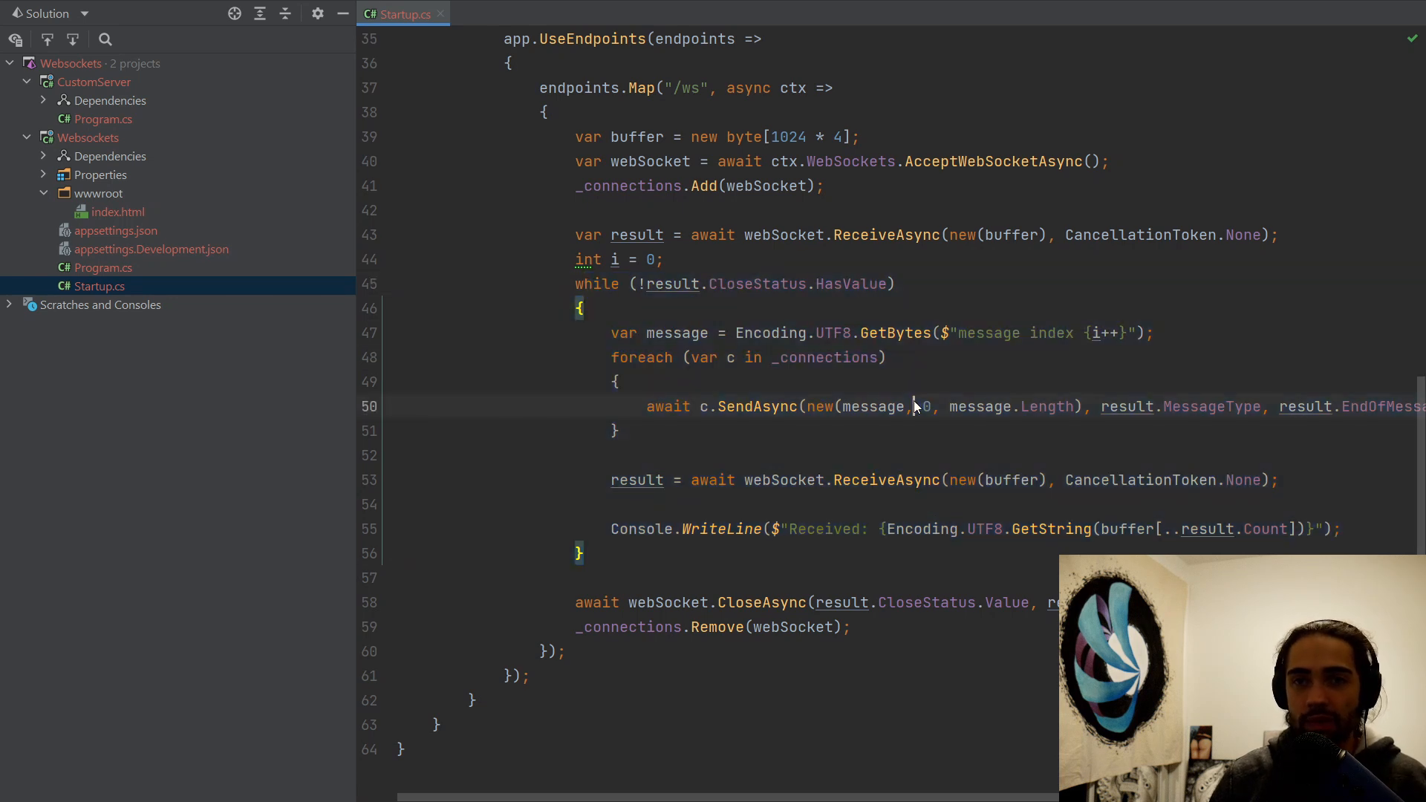
{"action": "left_click_drag", "start_coordinate": [636, 436], "coordinate": [592, 333]}
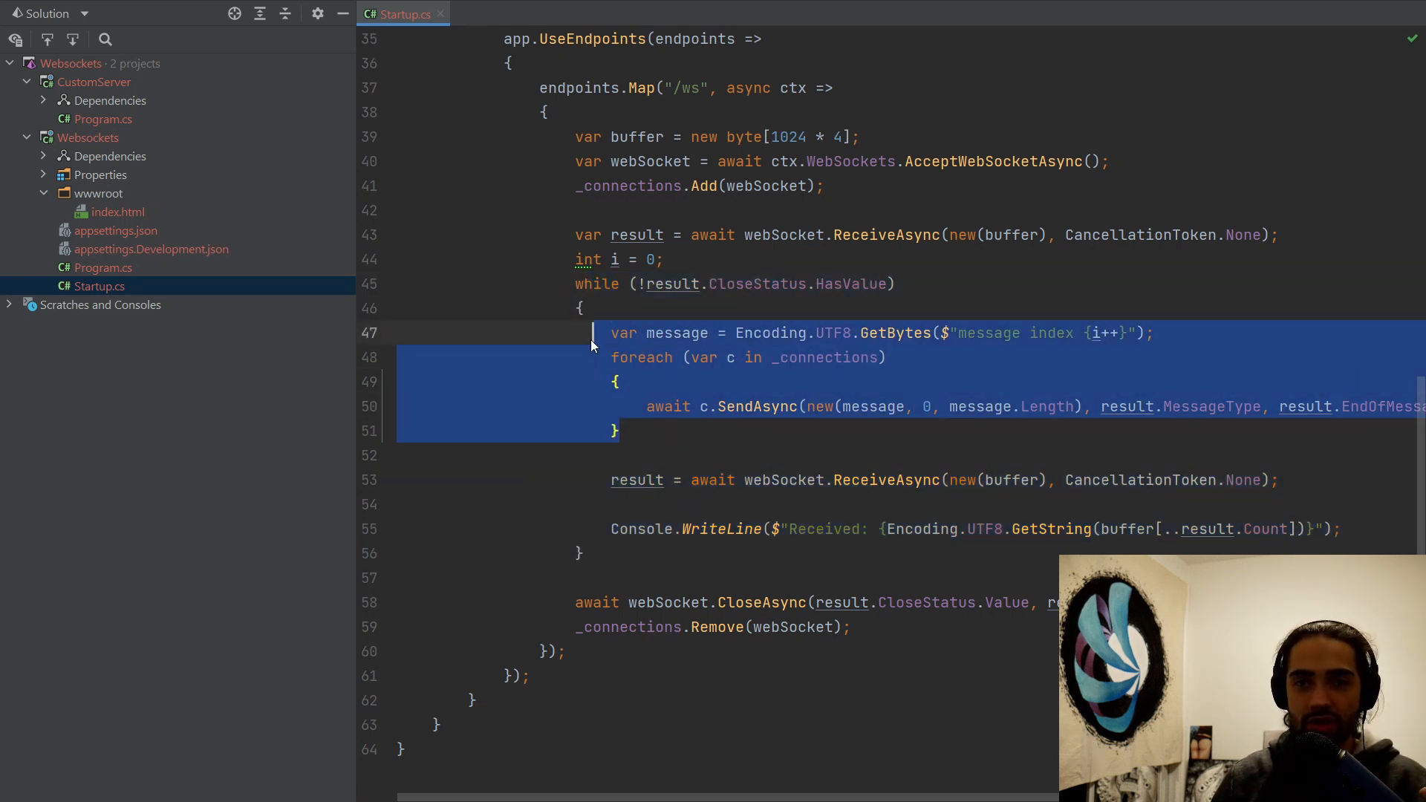
{"action": "left_click_drag", "start_coordinate": [602, 454], "coordinate": [790, 529]}
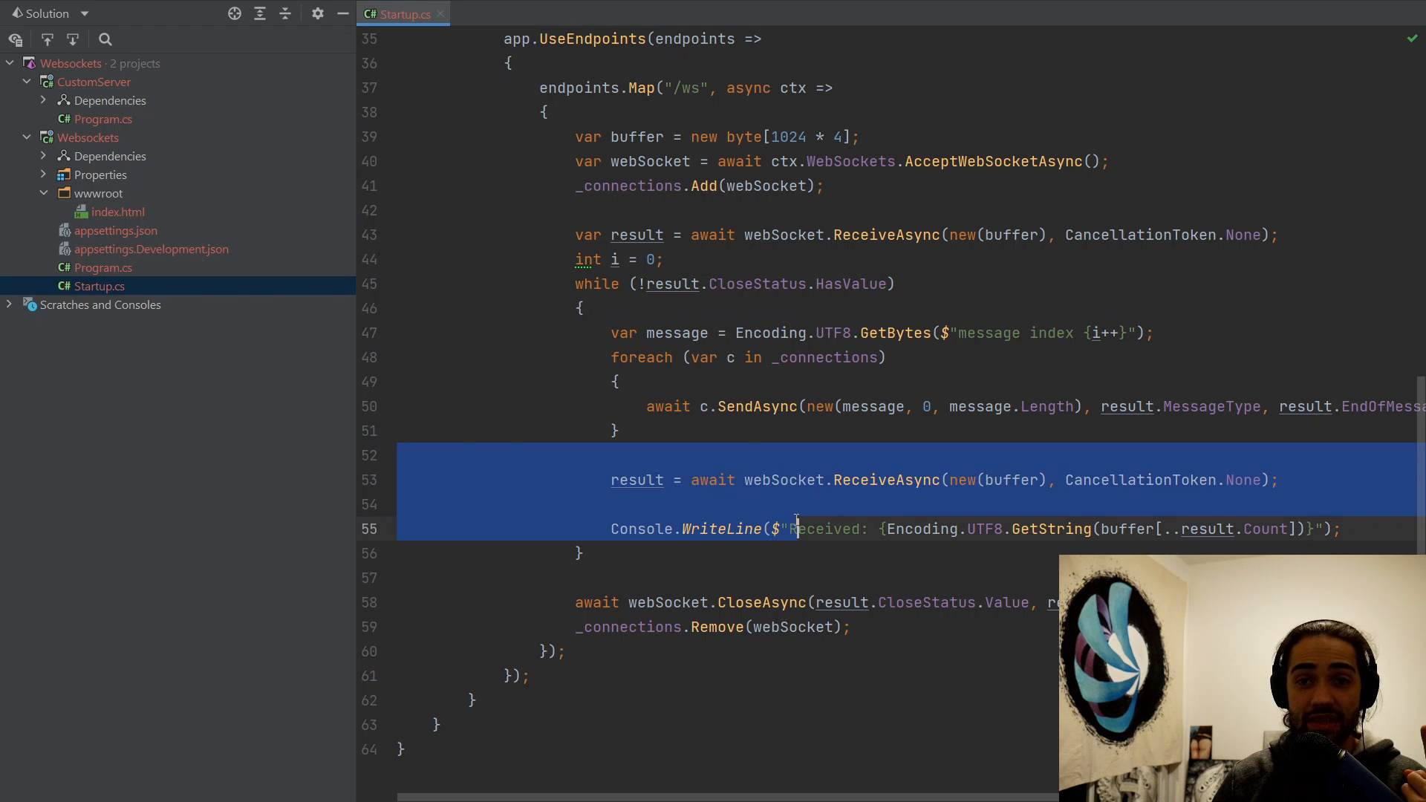
{"action": "left_click", "coordinate": [979, 479]}
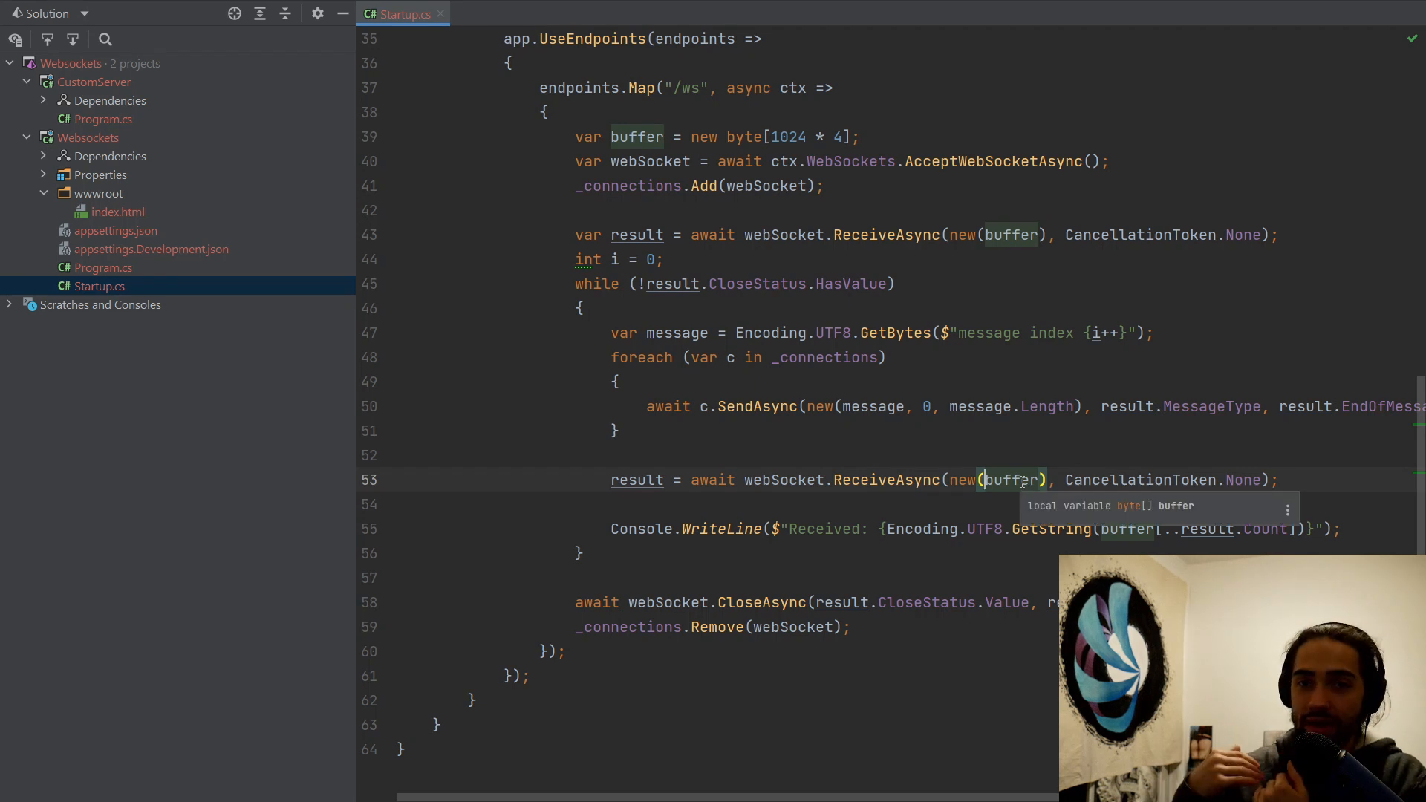
{"action": "left_click_drag", "start_coordinate": [868, 540], "coordinate": [1297, 531]}
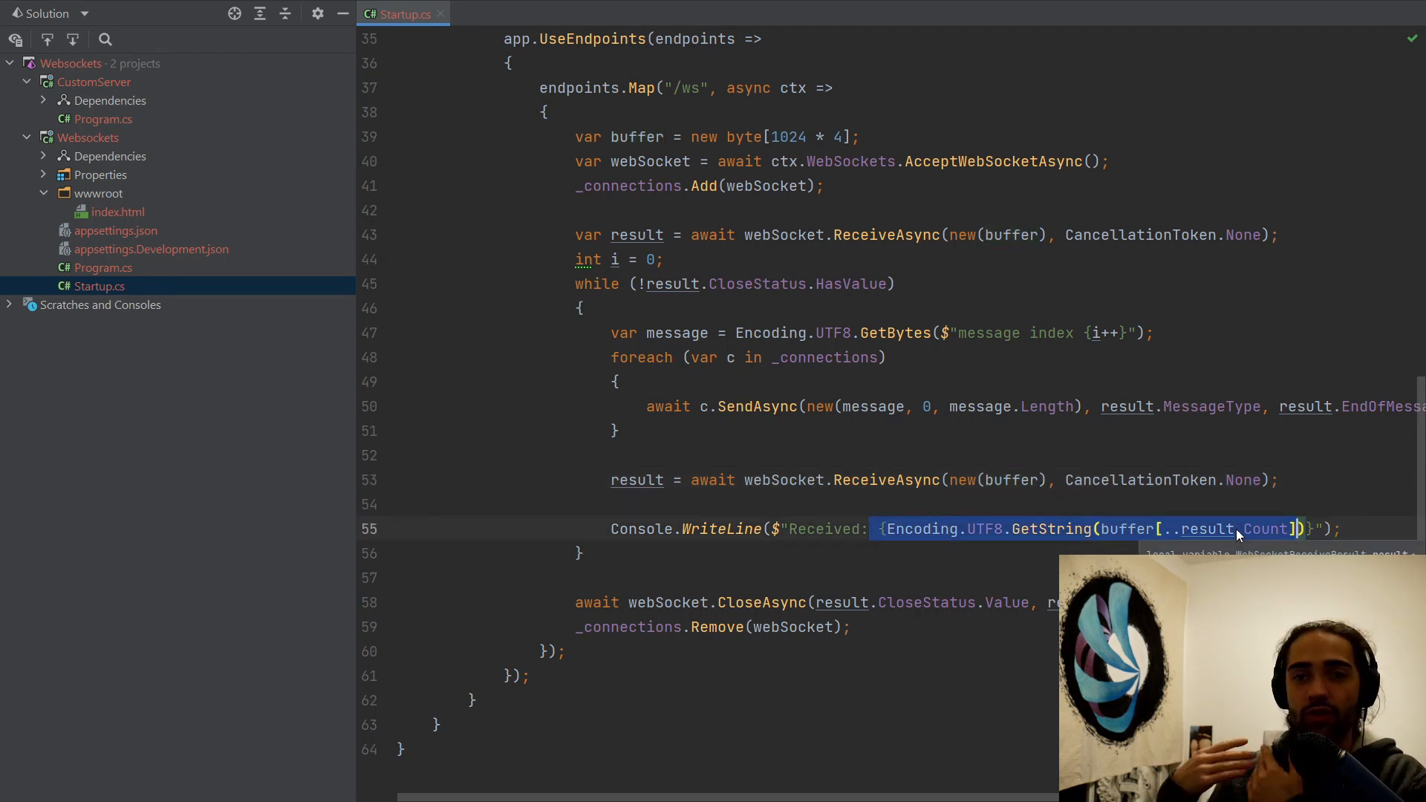
{"action": "key", "text": "shift+Right"}
Highlight the CloseAsync and Remove cleanup lines, then the whole receive loop
{"action": "left_click_drag", "start_coordinate": [402, 651], "coordinate": [740, 602]}
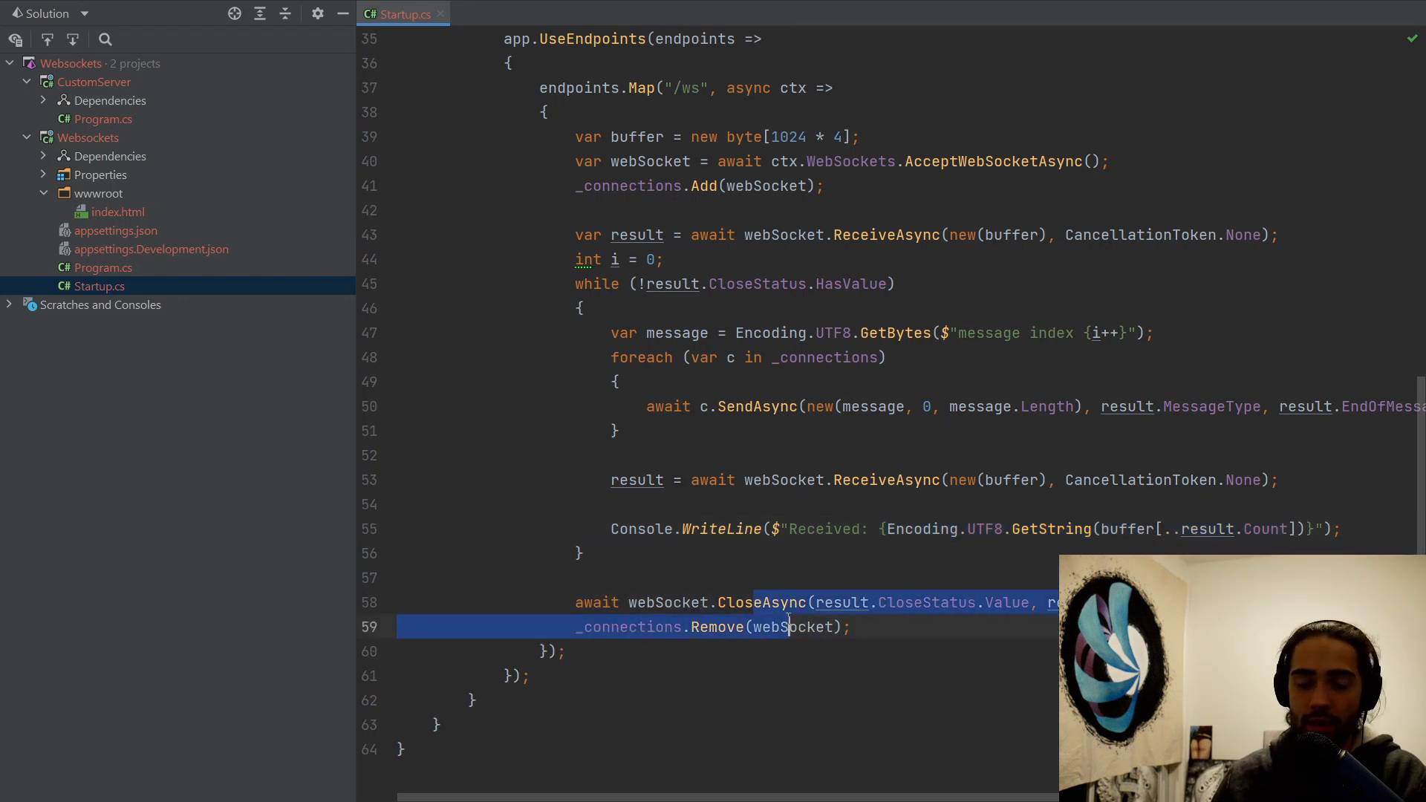
{"action": "left_click", "coordinate": [739, 599]}
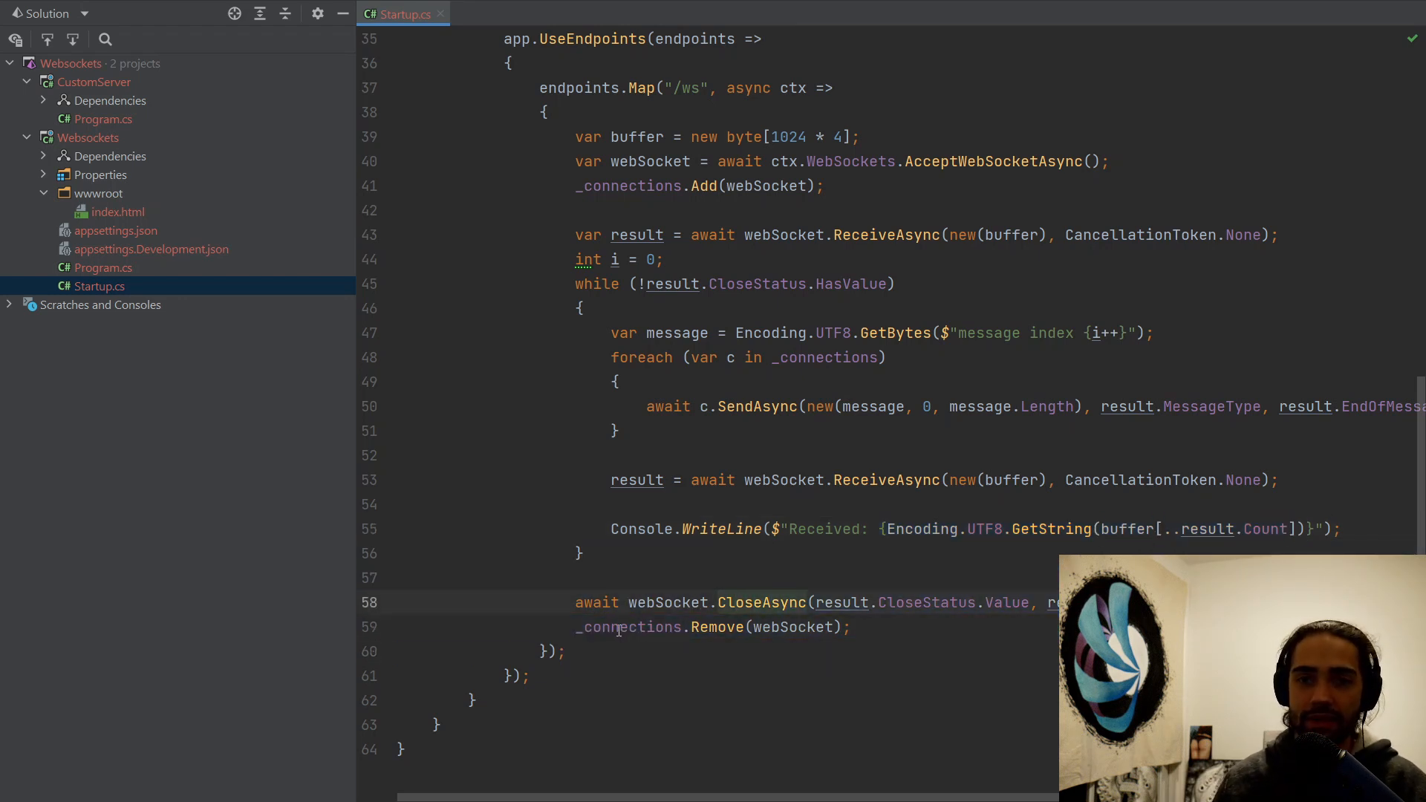
{"action": "left_click_drag", "start_coordinate": [445, 578], "coordinate": [717, 627]}
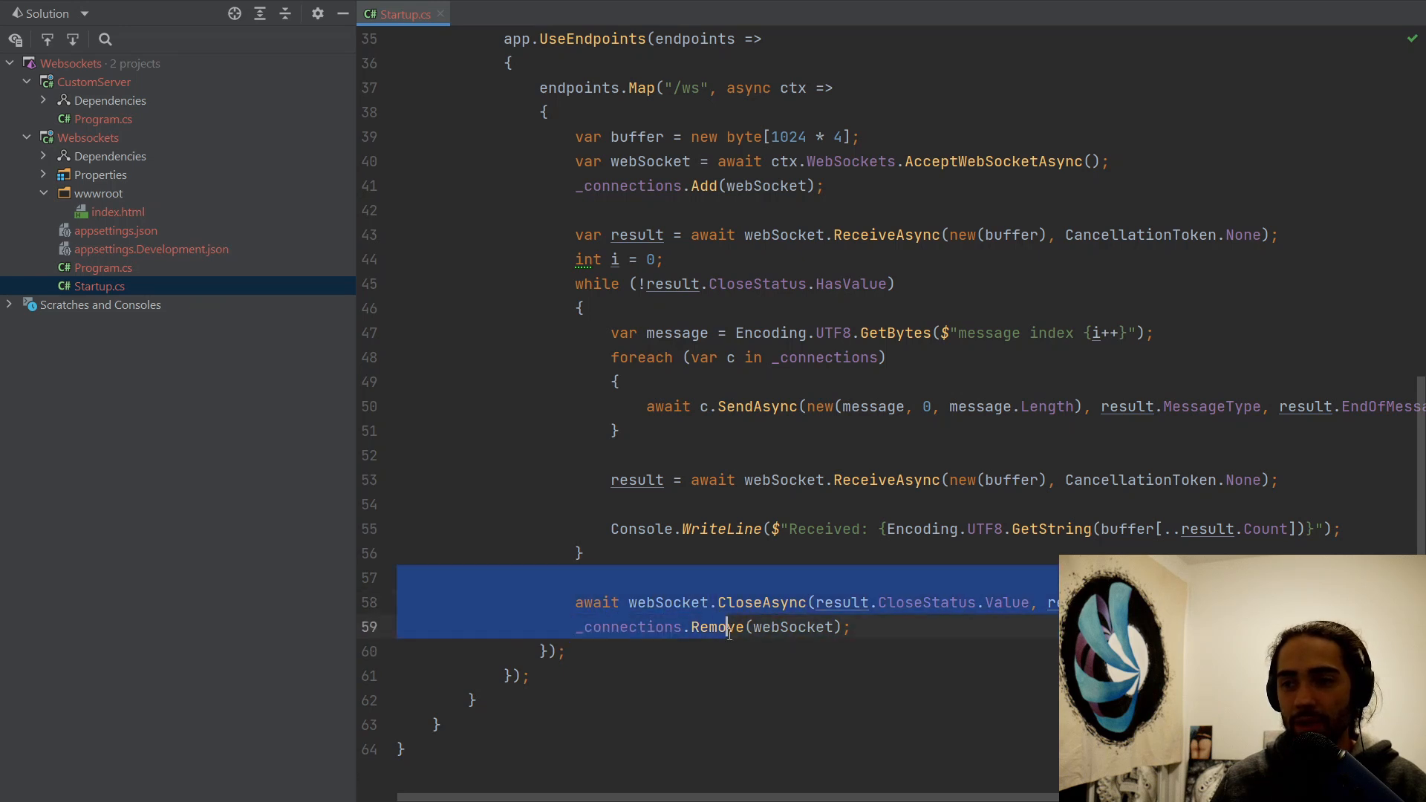
{"action": "left_click", "coordinate": [713, 528]}
{"action": "left_click_drag", "start_coordinate": [576, 259], "coordinate": [735, 559]}
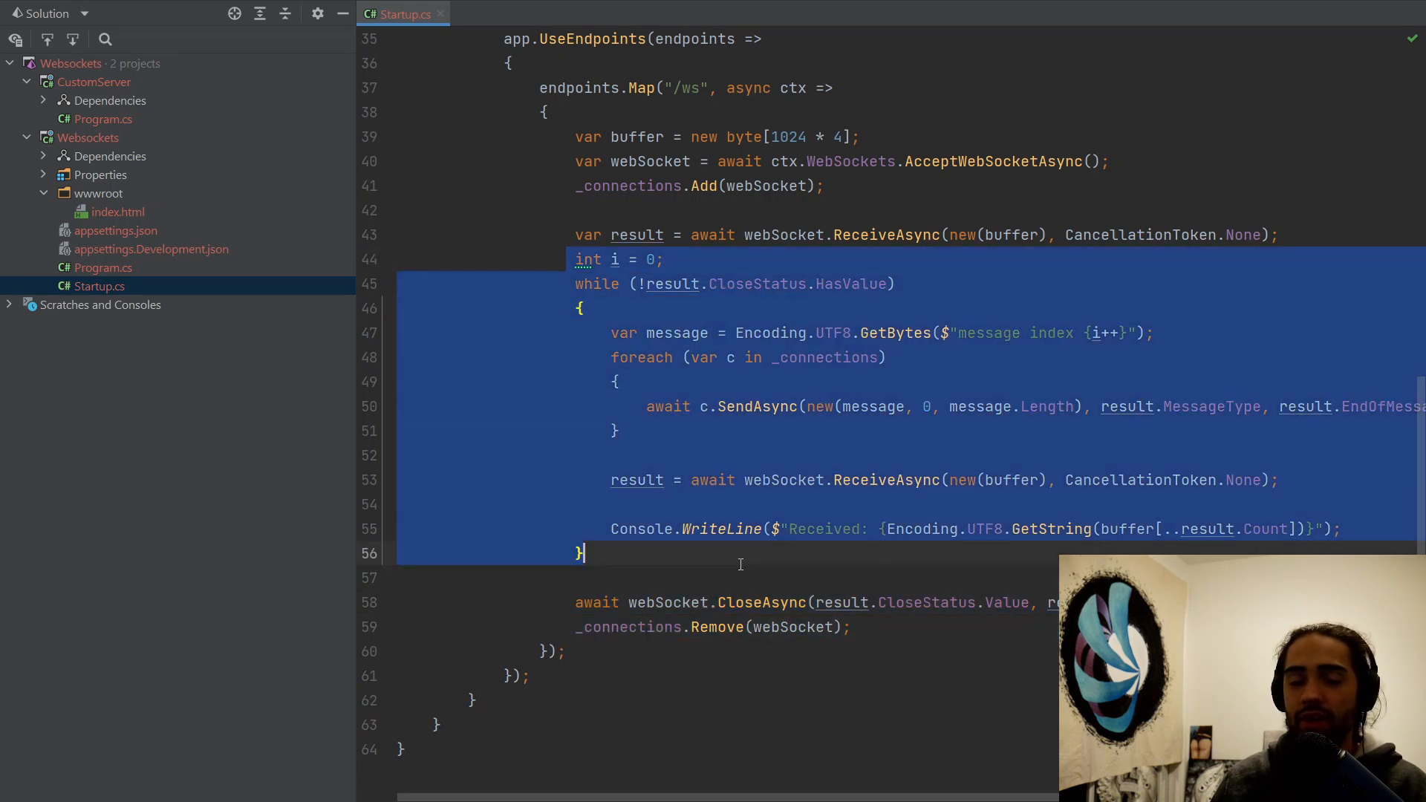
{"action": "left_click", "coordinate": [737, 567]}
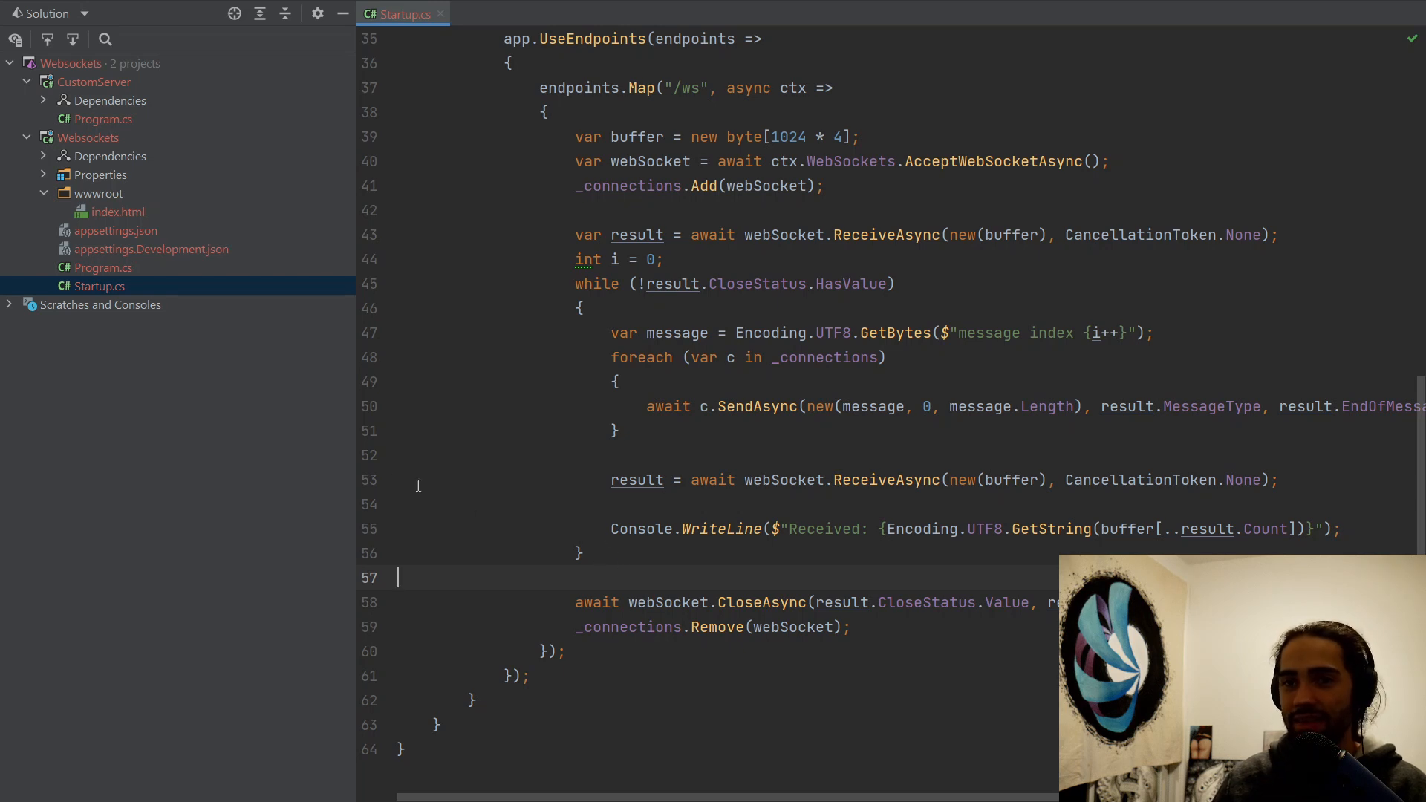
Open index.html, then point out the static files setup line in Startup.cs
{"action": "double_click", "coordinate": [98, 213]}
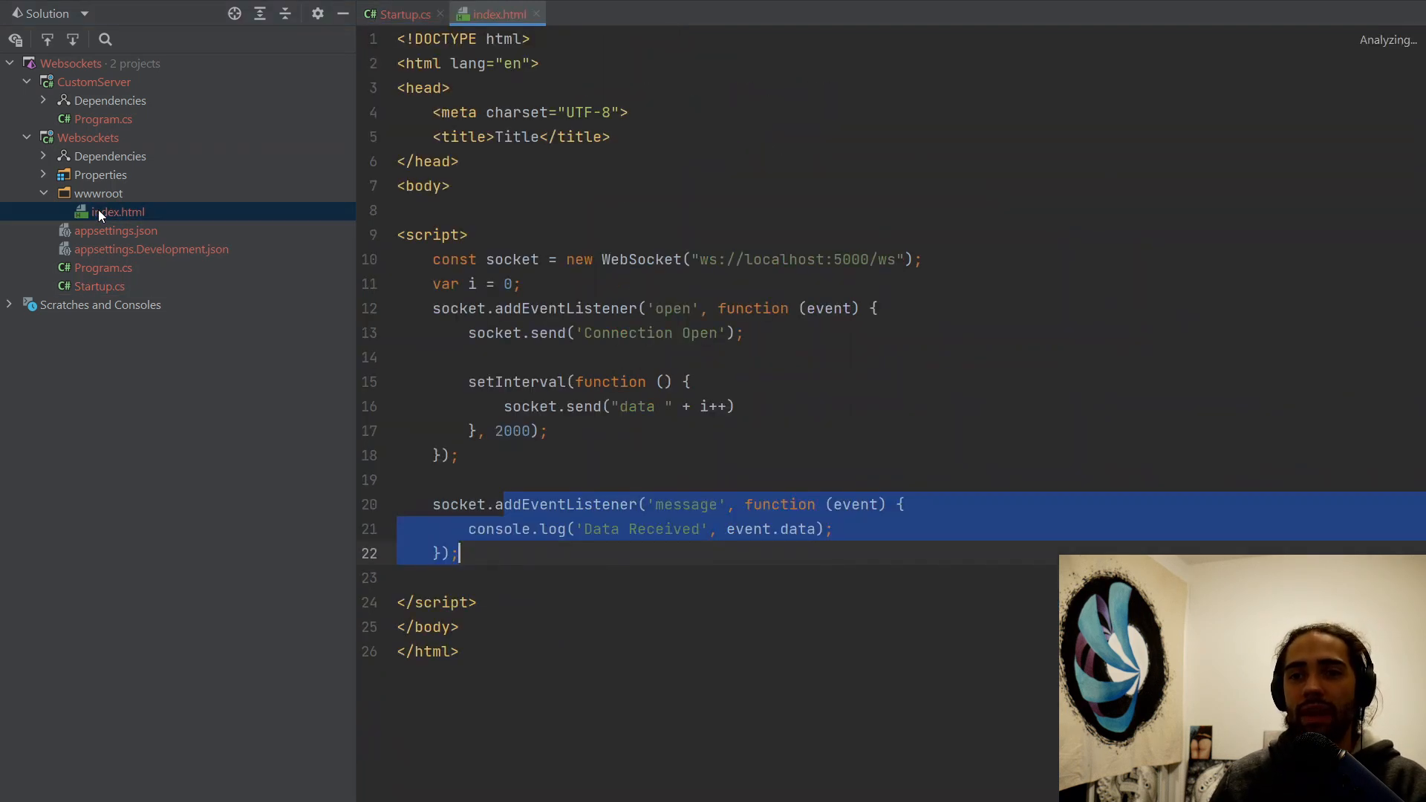
{"action": "left_click", "coordinate": [393, 15]}
{"action": "scroll", "coordinate": [580, 340], "scroll_direction": "up", "scroll_amount": 3}
{"action": "scroll", "coordinate": [579, 340], "scroll_direction": "up", "scroll_amount": 5}
{"action": "left_click_drag", "start_coordinate": [590, 454], "coordinate": [622, 509]}
{"action": "scroll", "coordinate": [576, 468], "scroll_direction": "down", "scroll_amount": 5}
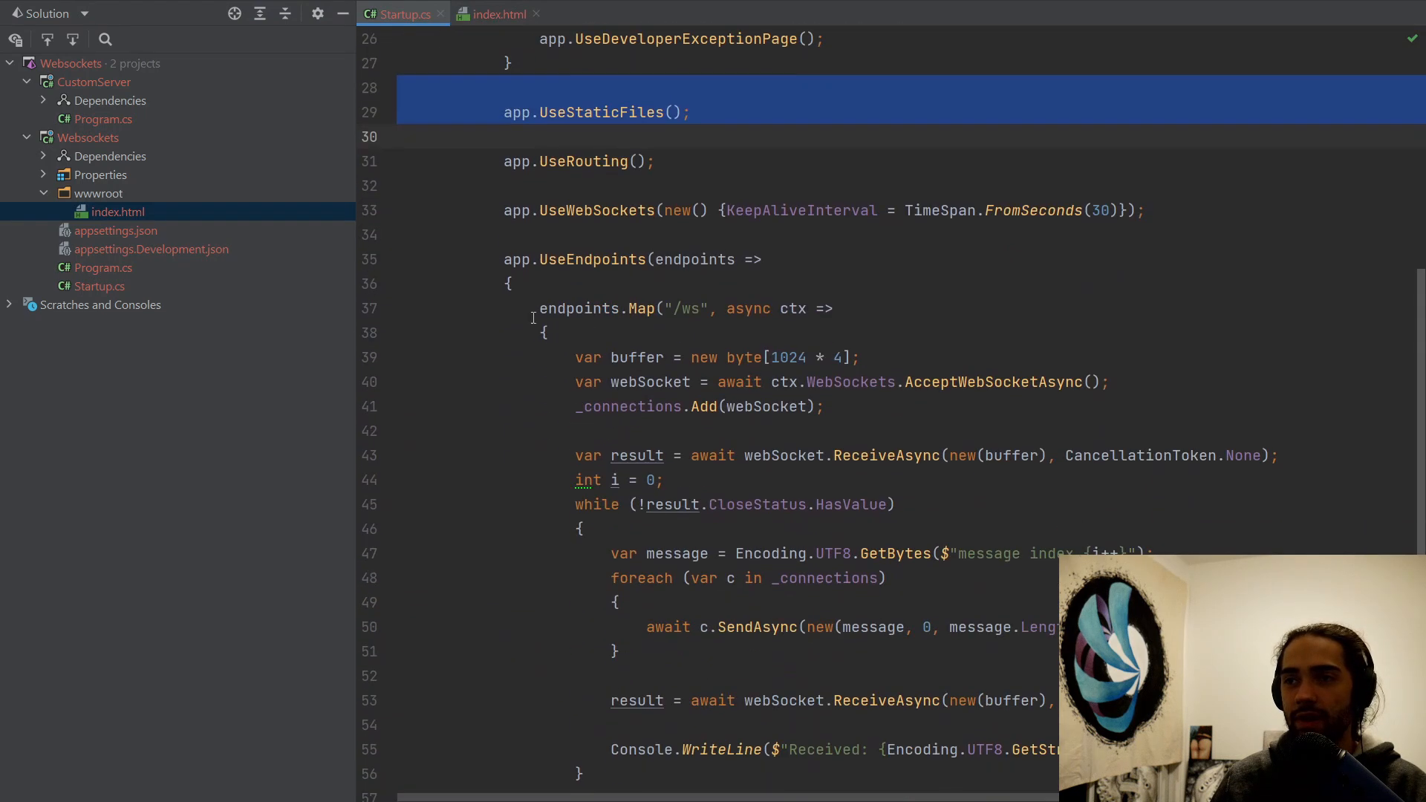
{"action": "left_click", "coordinate": [499, 14]}
Highlight the WebSocket creation line, its ws://localhost:5000/ws URL and the counter declaration
{"action": "left_click", "coordinate": [726, 332]}
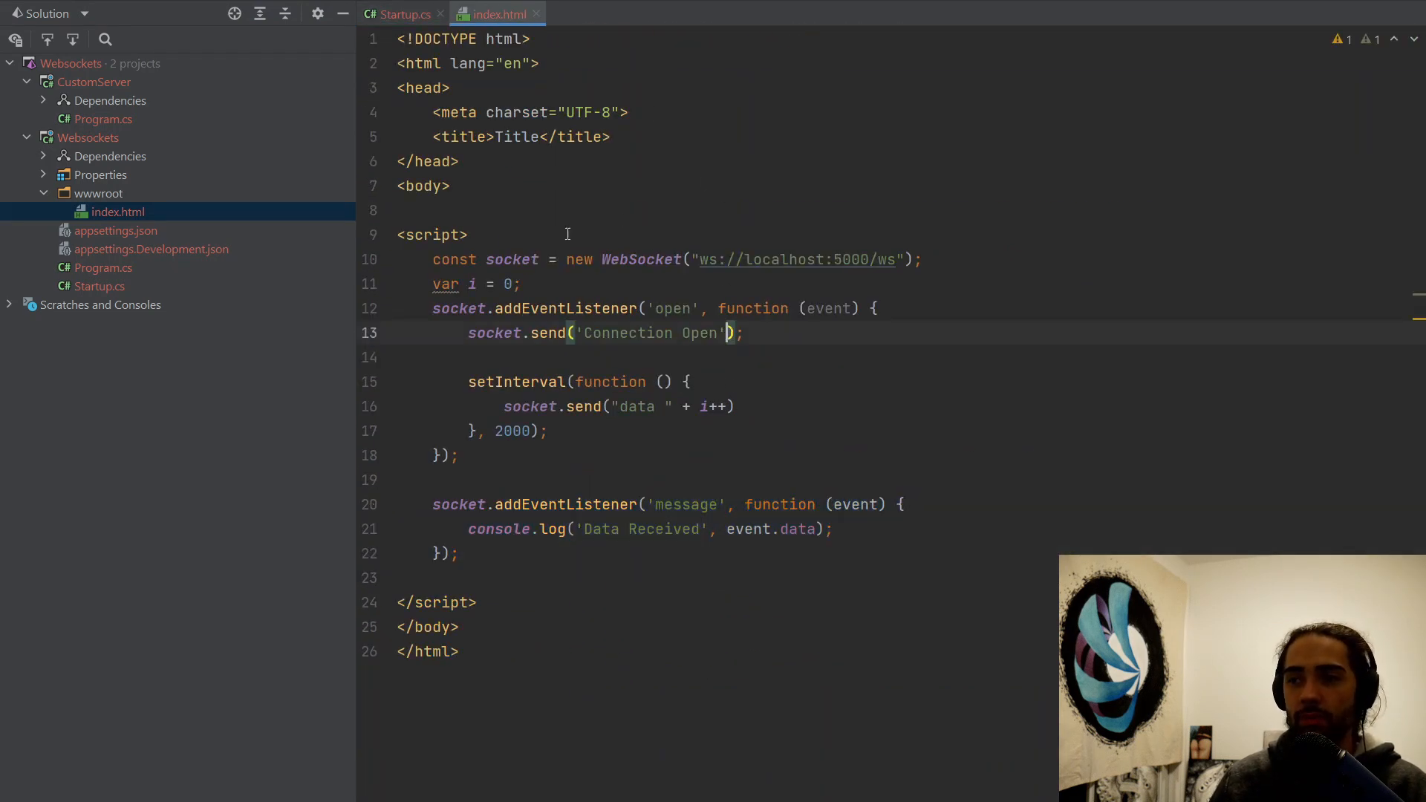
{"action": "left_click_drag", "start_coordinate": [416, 260], "coordinate": [944, 257]}
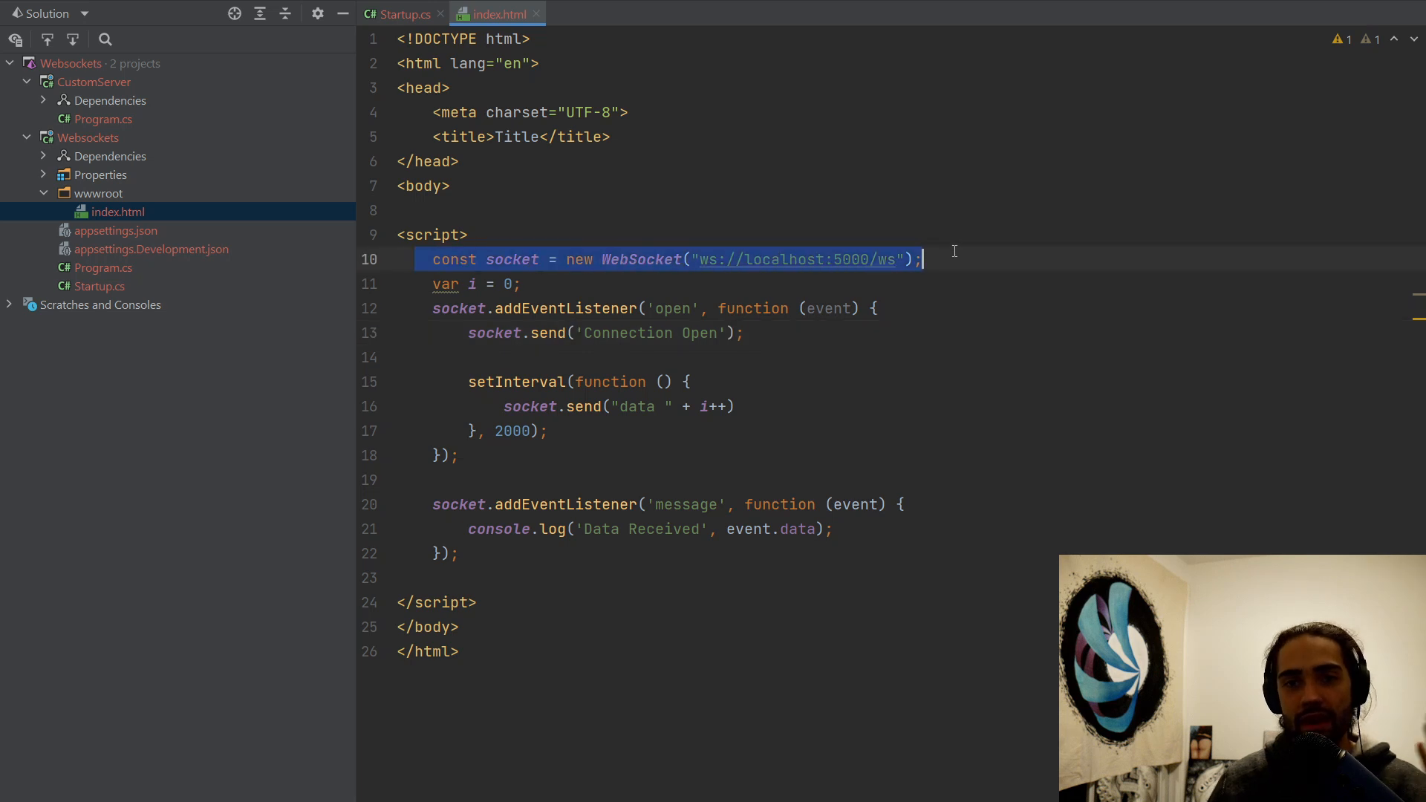
{"action": "left_click", "coordinate": [952, 245]}
{"action": "left_click_drag", "start_coordinate": [691, 259], "coordinate": [905, 259]}
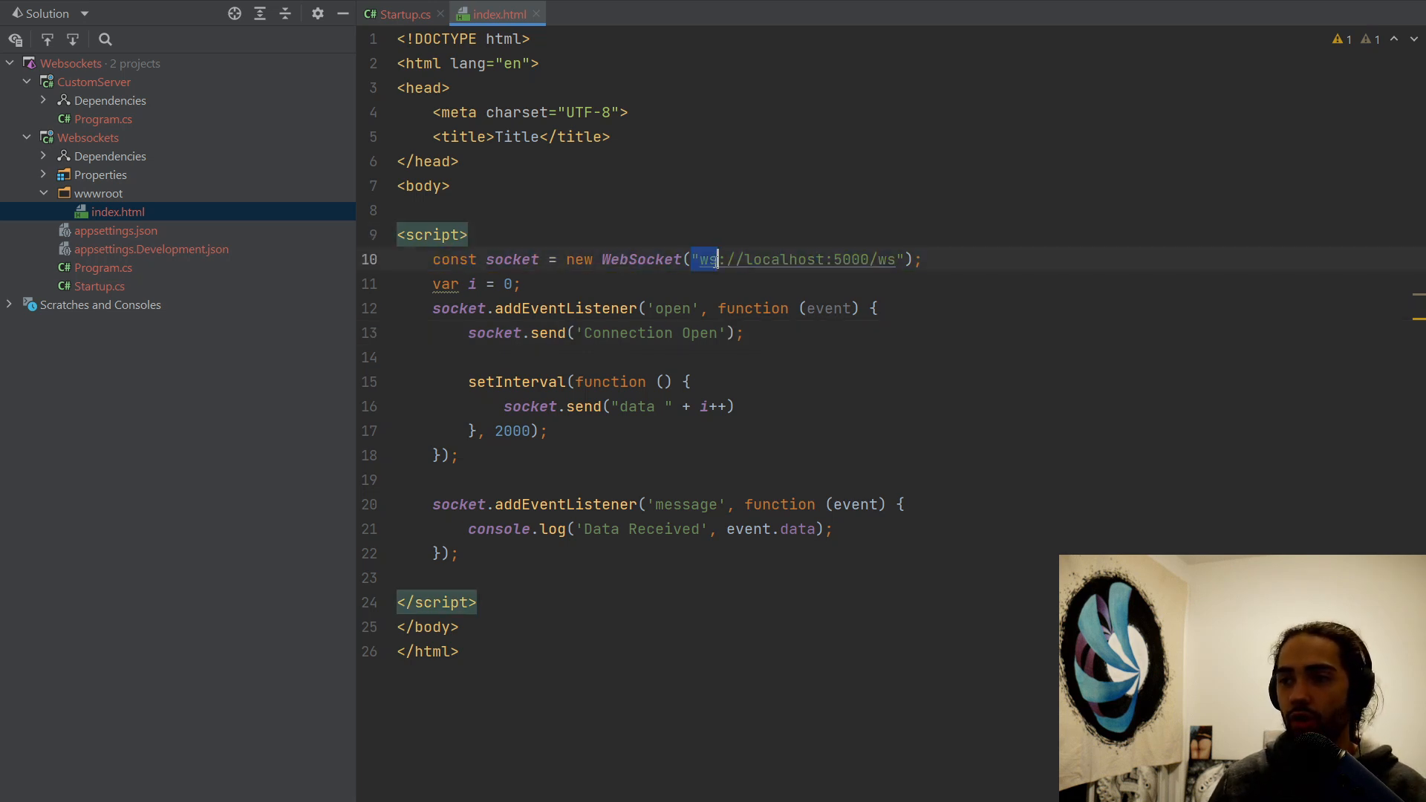
{"action": "left_click_drag", "start_coordinate": [432, 284], "coordinate": [519, 285]}
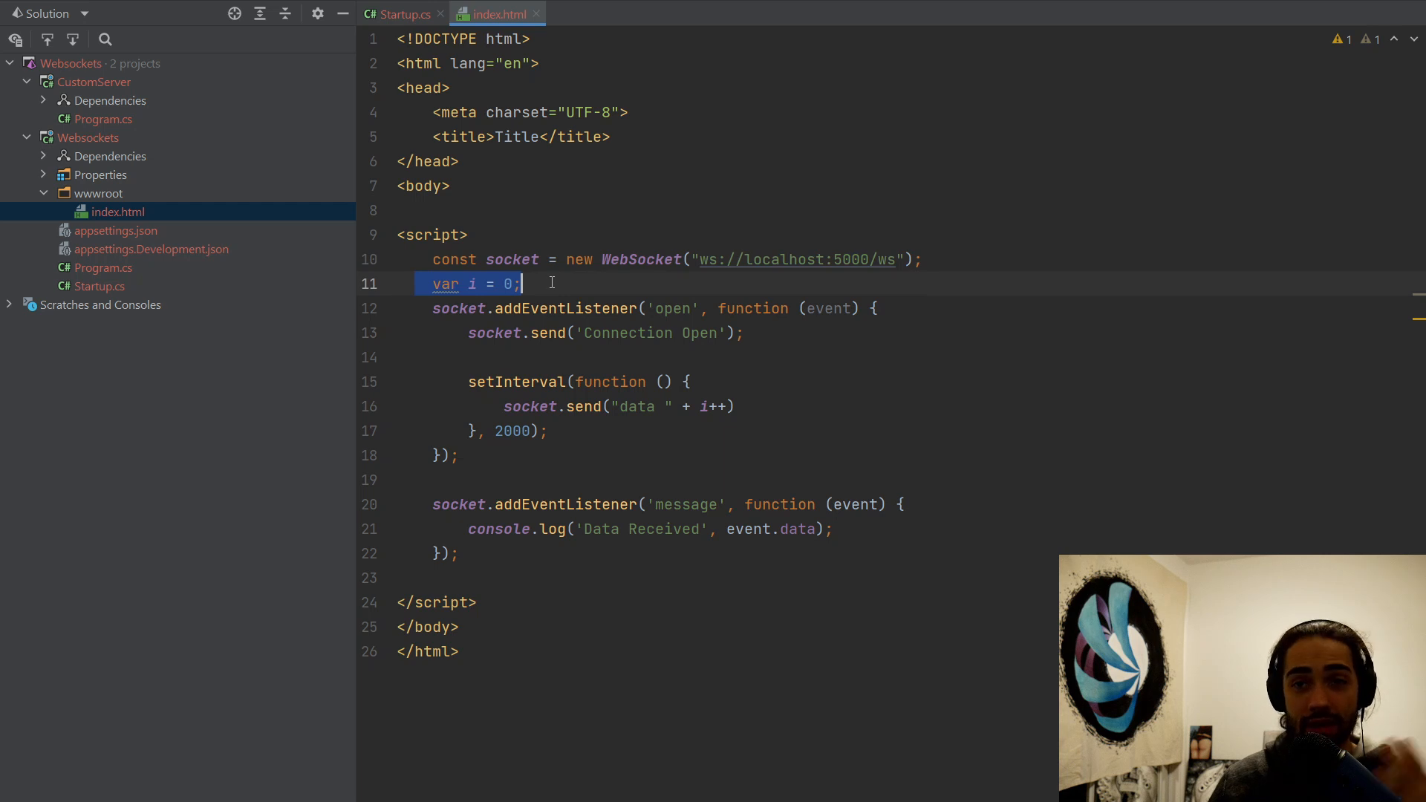
{"action": "left_click", "coordinate": [519, 284]}
Highlight the open event handler, the setInterval block and the send call with its arguments
{"action": "left_click_drag", "start_coordinate": [432, 308], "coordinate": [579, 450]}
{"action": "left_click", "coordinate": [578, 451]}
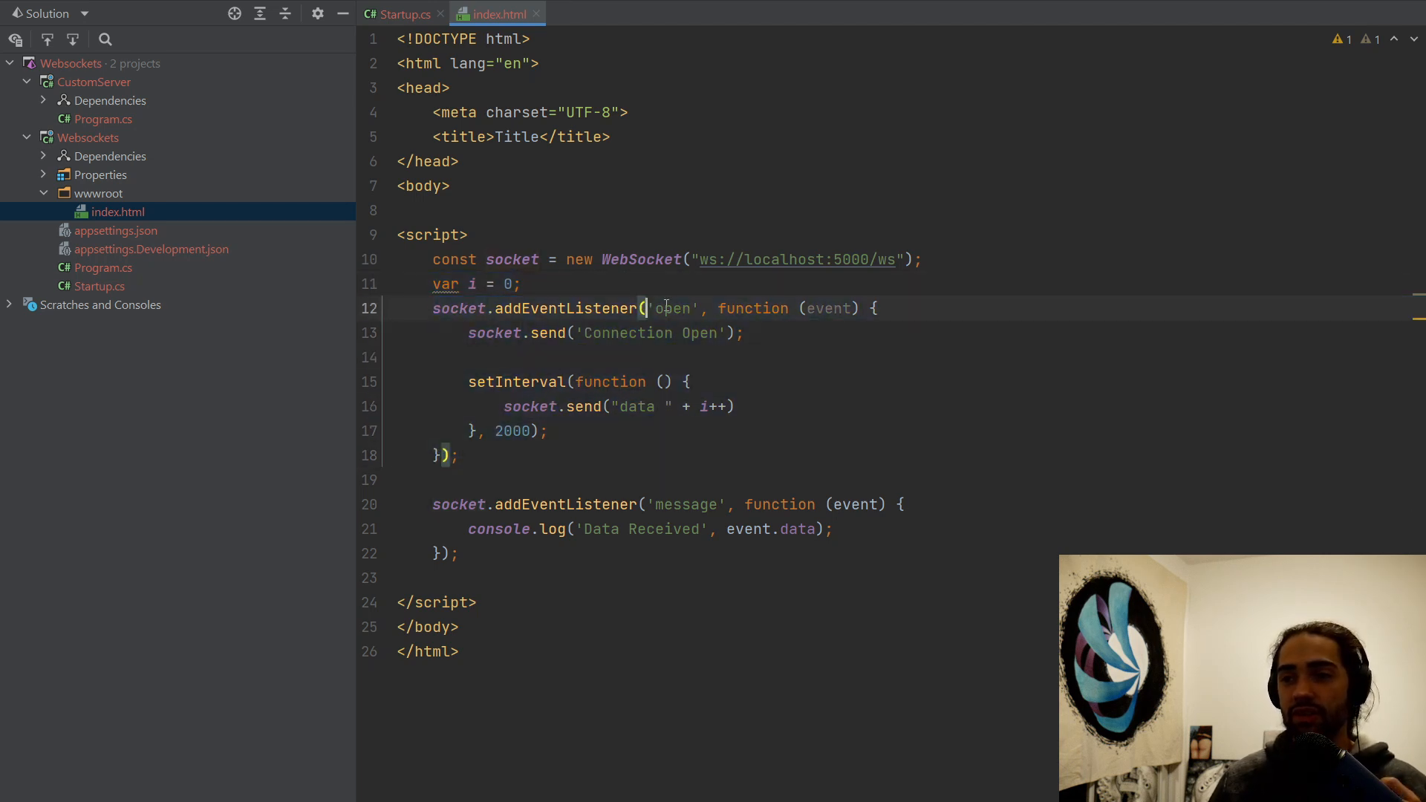
{"action": "left_click_drag", "start_coordinate": [549, 430], "coordinate": [450, 381]}
{"action": "left_click", "coordinate": [450, 381]}
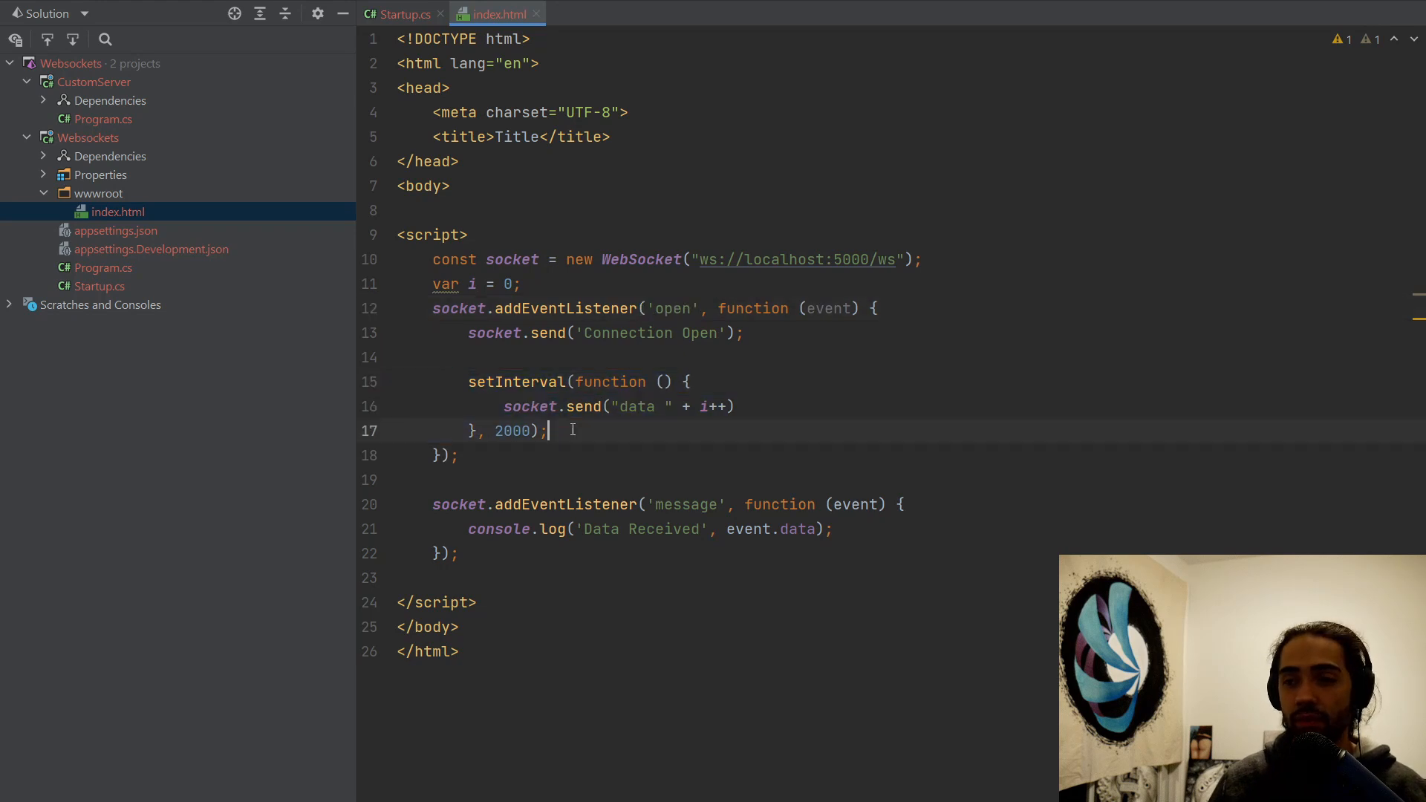
{"action": "left_click", "coordinate": [608, 406]}
{"action": "left_click_drag", "start_coordinate": [503, 406], "coordinate": [781, 406]}
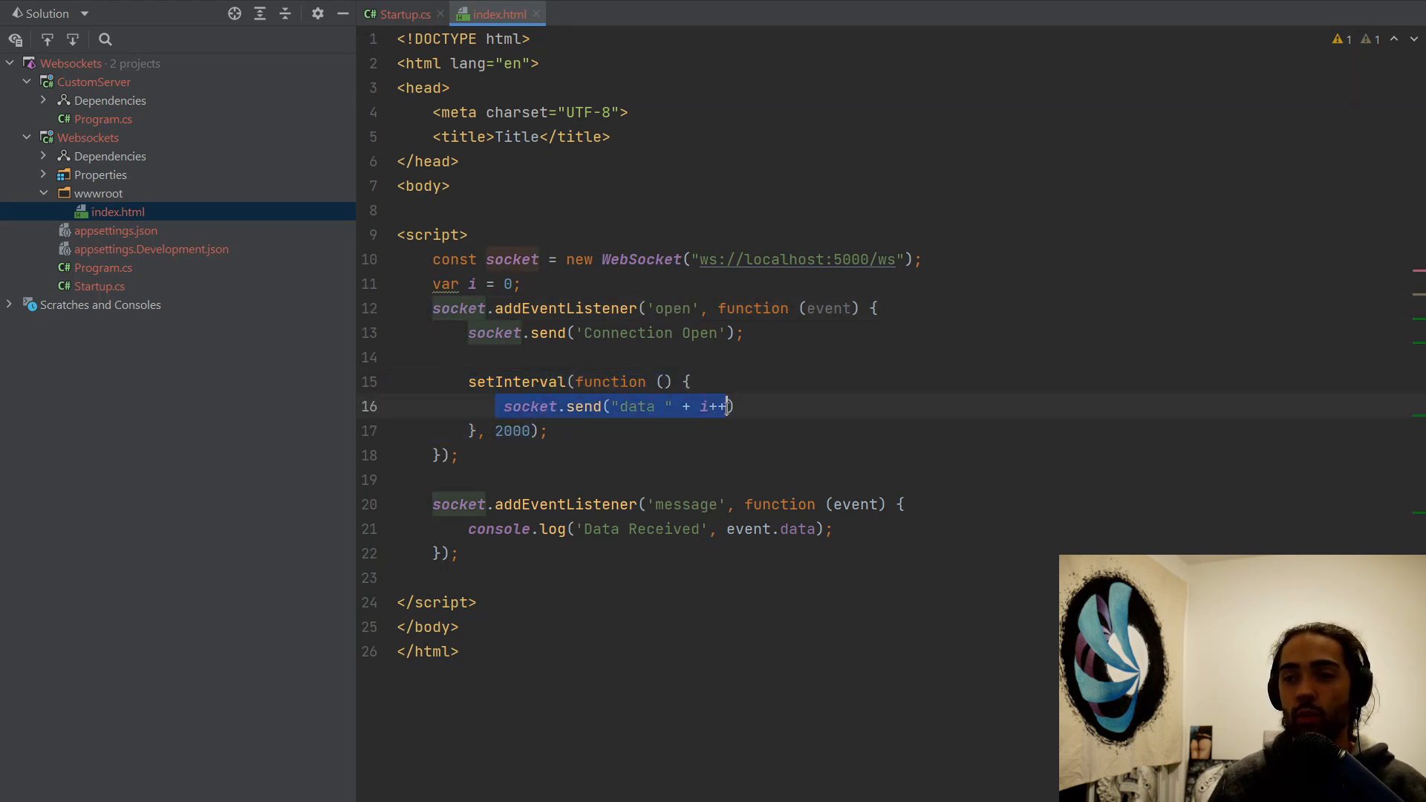
{"action": "mouse_move", "coordinate": [603, 405]}
{"action": "left_mouse_down"}
{"action": "mouse_move", "coordinate": [762, 404]}
{"action": "mouse_move", "coordinate": [620, 406]}
{"action": "mouse_move", "coordinate": [734, 401]}
{"action": "left_mouse_up"}
{"action": "left_click", "coordinate": [462, 456]}
Compare the server's Received: log prefix with the client's message handler and console.log statement
{"action": "left_click", "coordinate": [405, 14]}
{"action": "scroll", "coordinate": [669, 446], "scroll_direction": "down", "scroll_amount": 5}
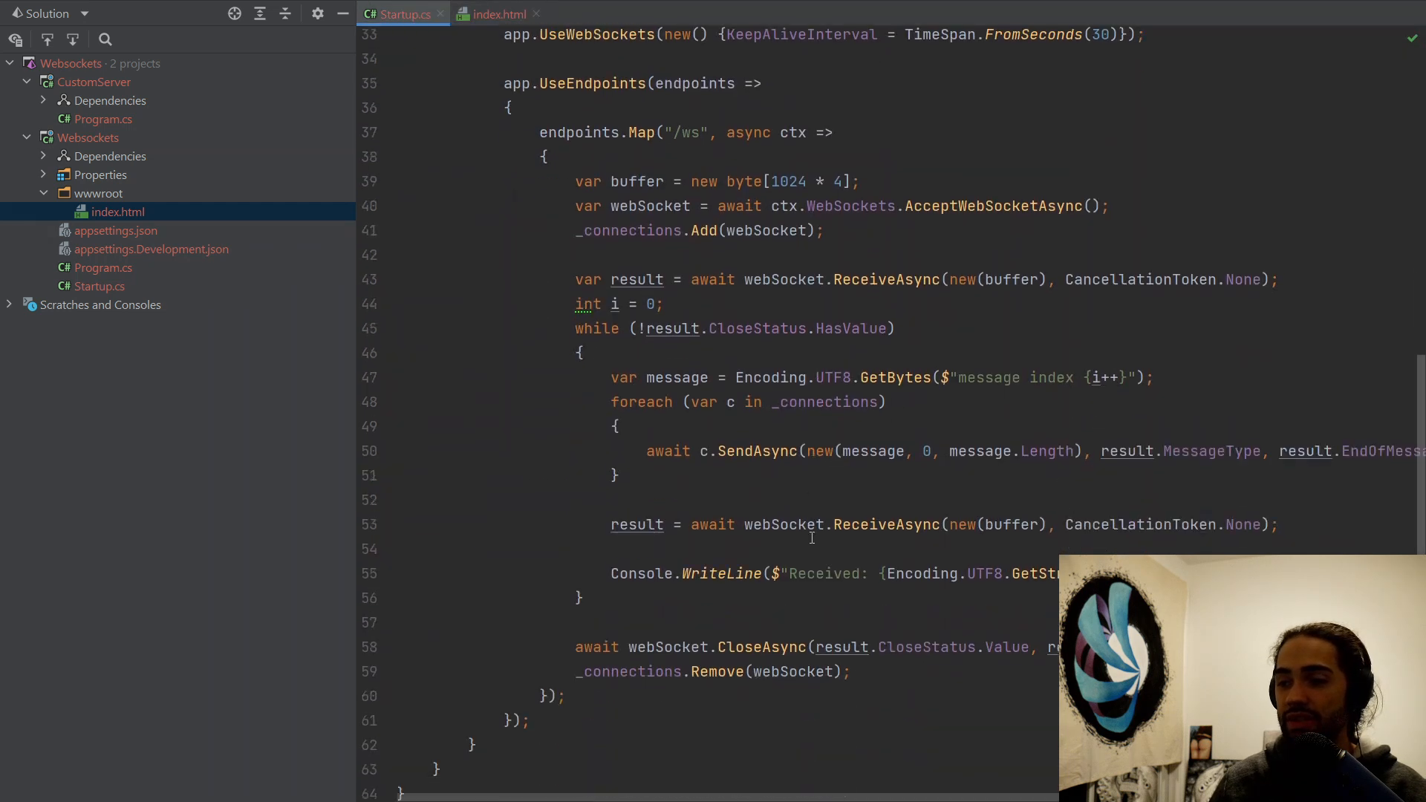
{"action": "left_click_drag", "start_coordinate": [610, 479], "coordinate": [1270, 479]}
{"action": "left_click_drag", "start_coordinate": [790, 528], "coordinate": [877, 528]}
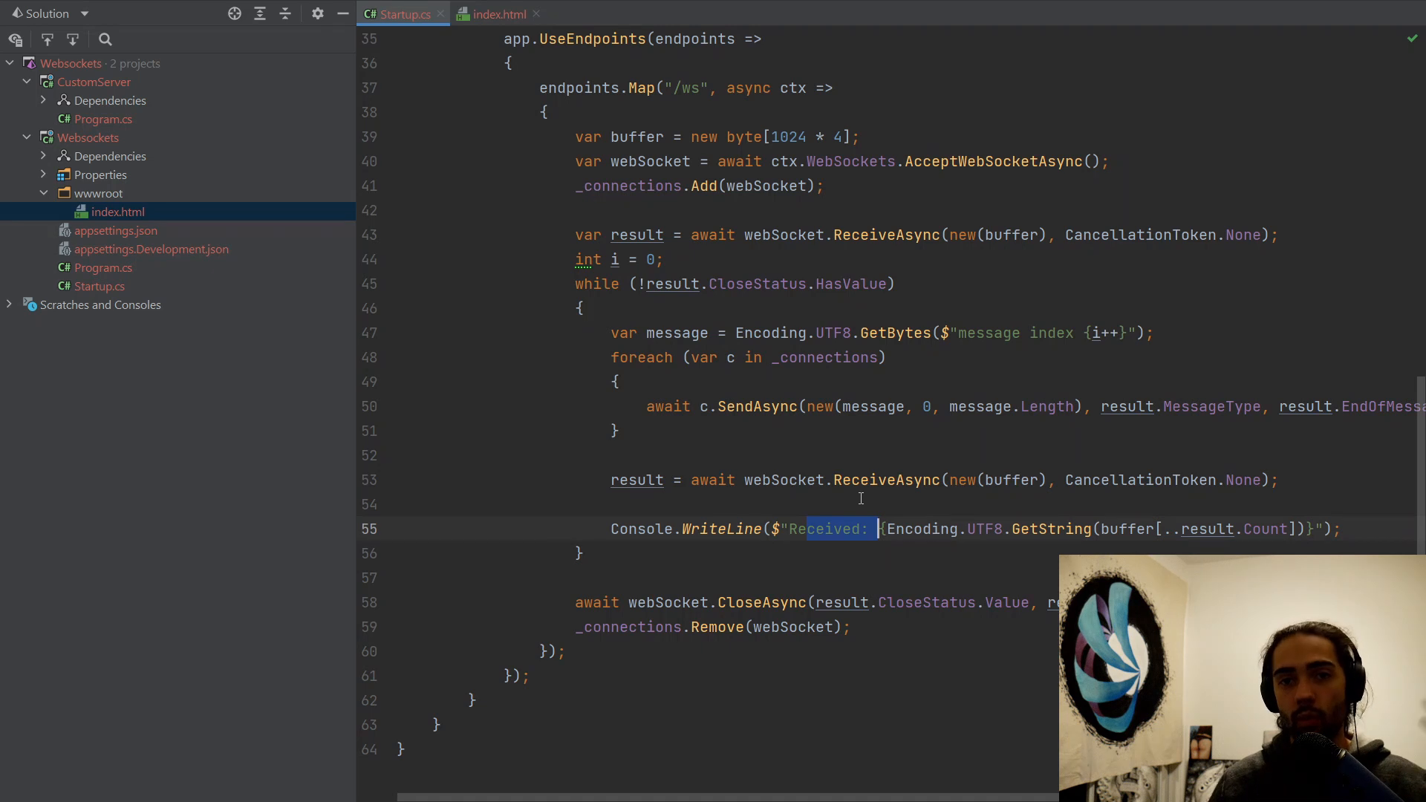
{"action": "left_click", "coordinate": [487, 14]}
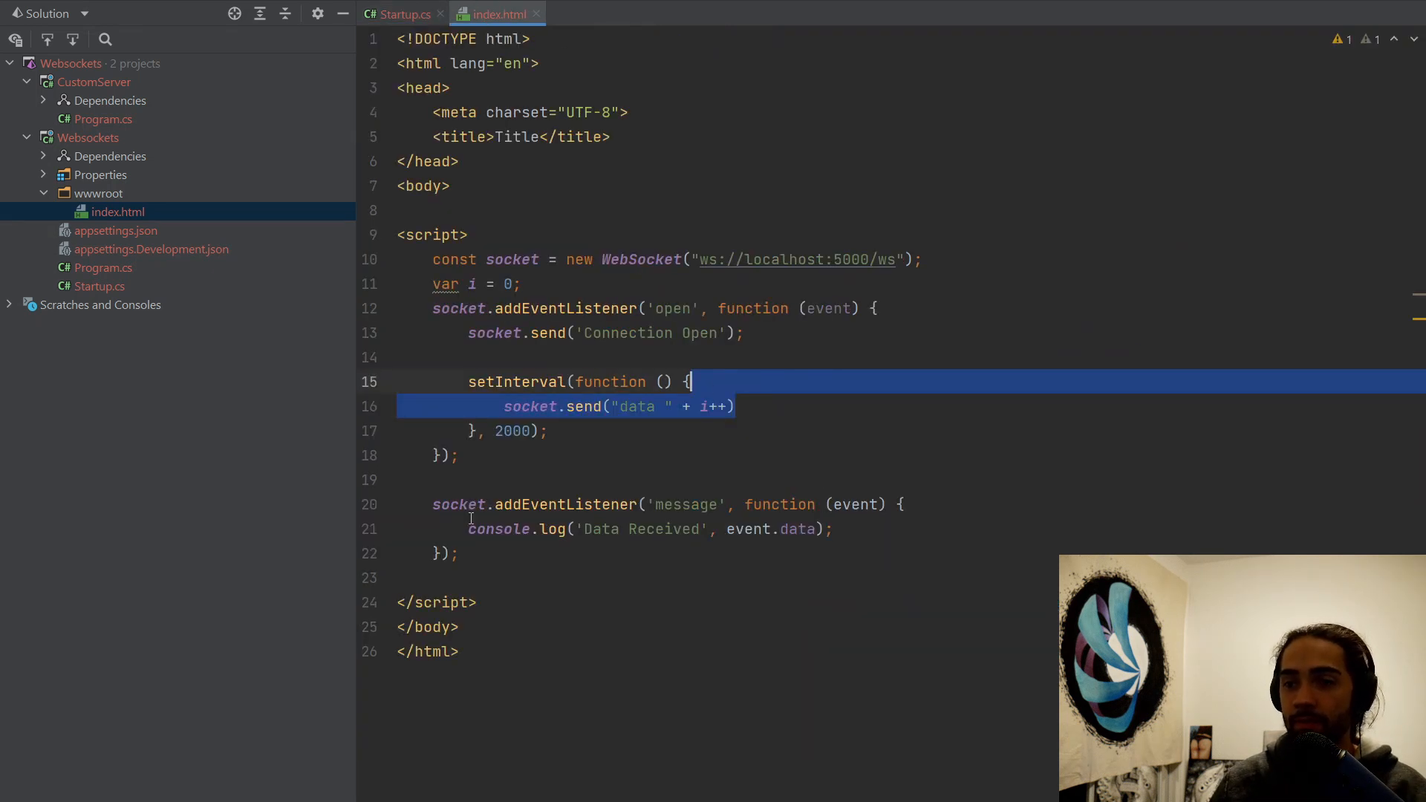
{"action": "mouse_move", "coordinate": [470, 512]}
{"action": "left_mouse_down"}
{"action": "mouse_move", "coordinate": [507, 560]}
{"action": "mouse_move", "coordinate": [486, 505]}
{"action": "left_mouse_up"}
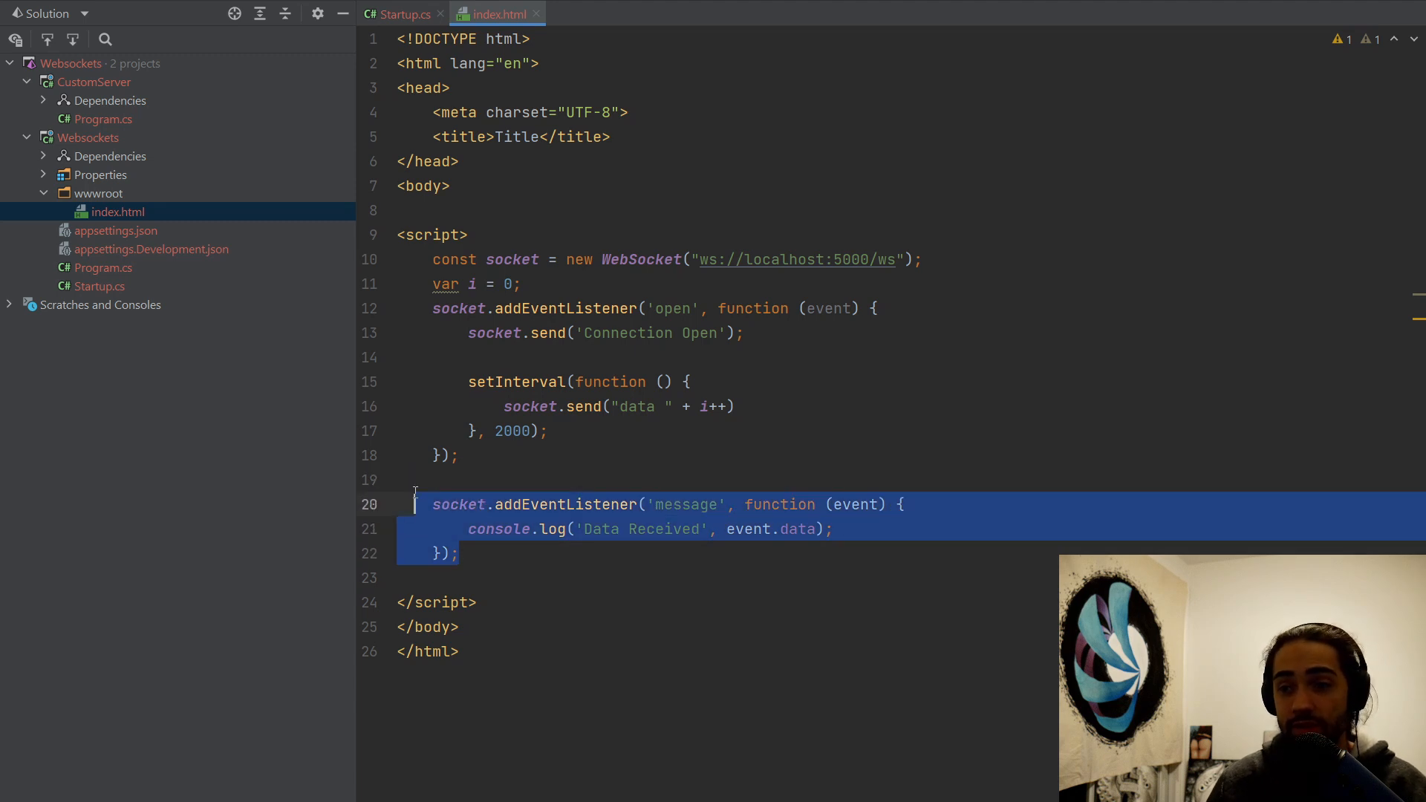
{"action": "left_click", "coordinate": [691, 511]}
{"action": "key", "text": "Down"}
{"action": "key", "text": "Home"}
{"action": "key", "text": "shift+End"}
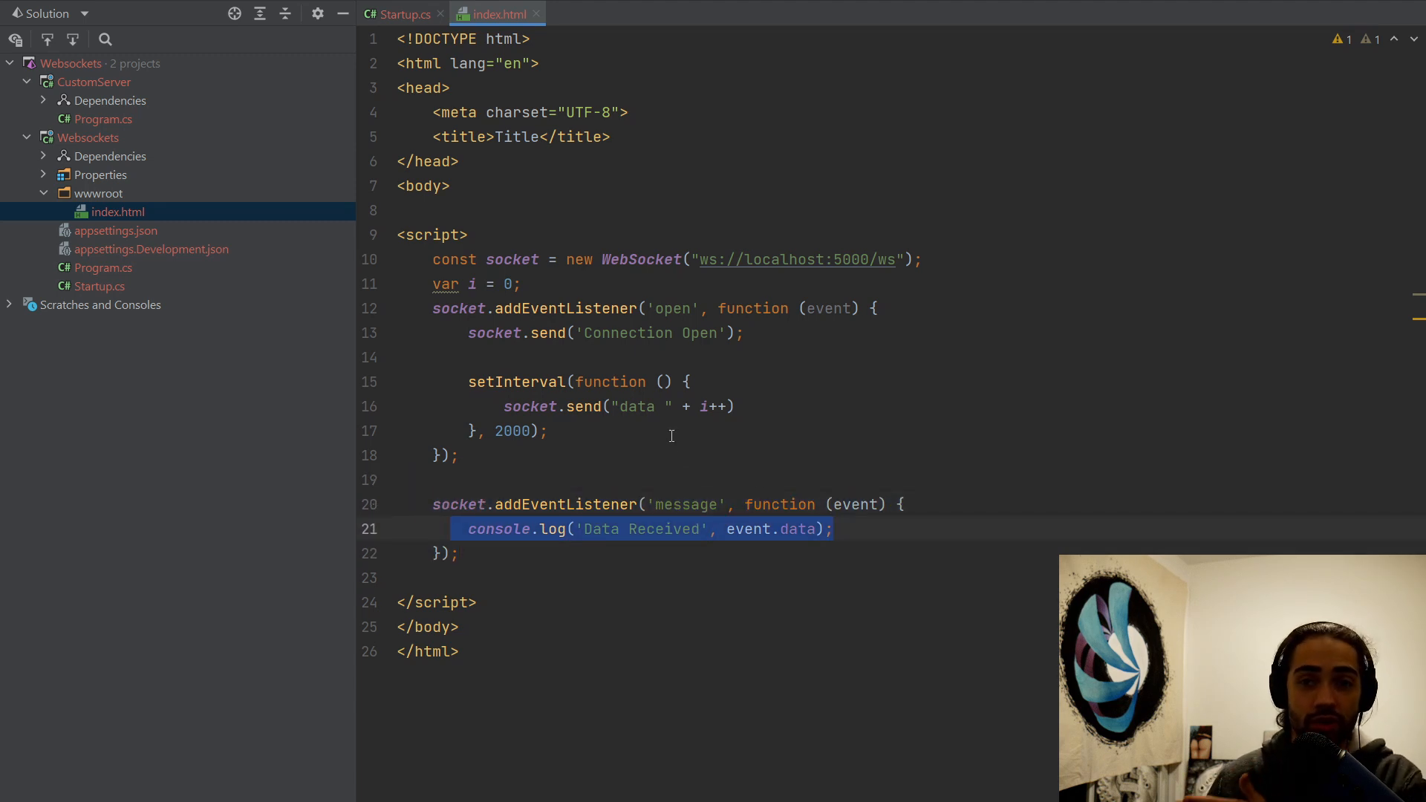
{"action": "left_click", "coordinate": [500, 477]}
{"action": "left_click_drag", "start_coordinate": [499, 477], "coordinate": [537, 518]}
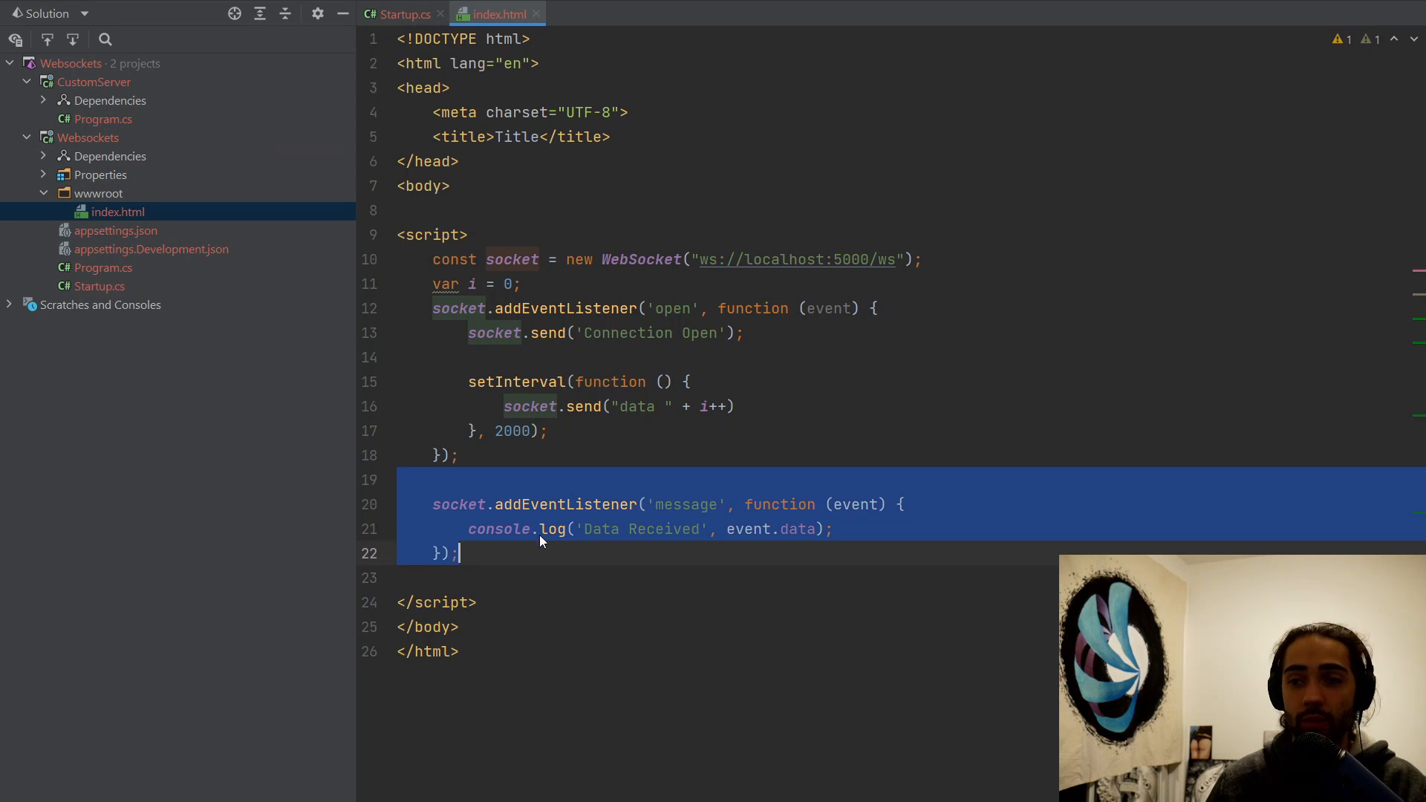
{"action": "left_click", "coordinate": [516, 476]}
{"action": "left_click_drag", "start_coordinate": [461, 455], "coordinate": [460, 284]}
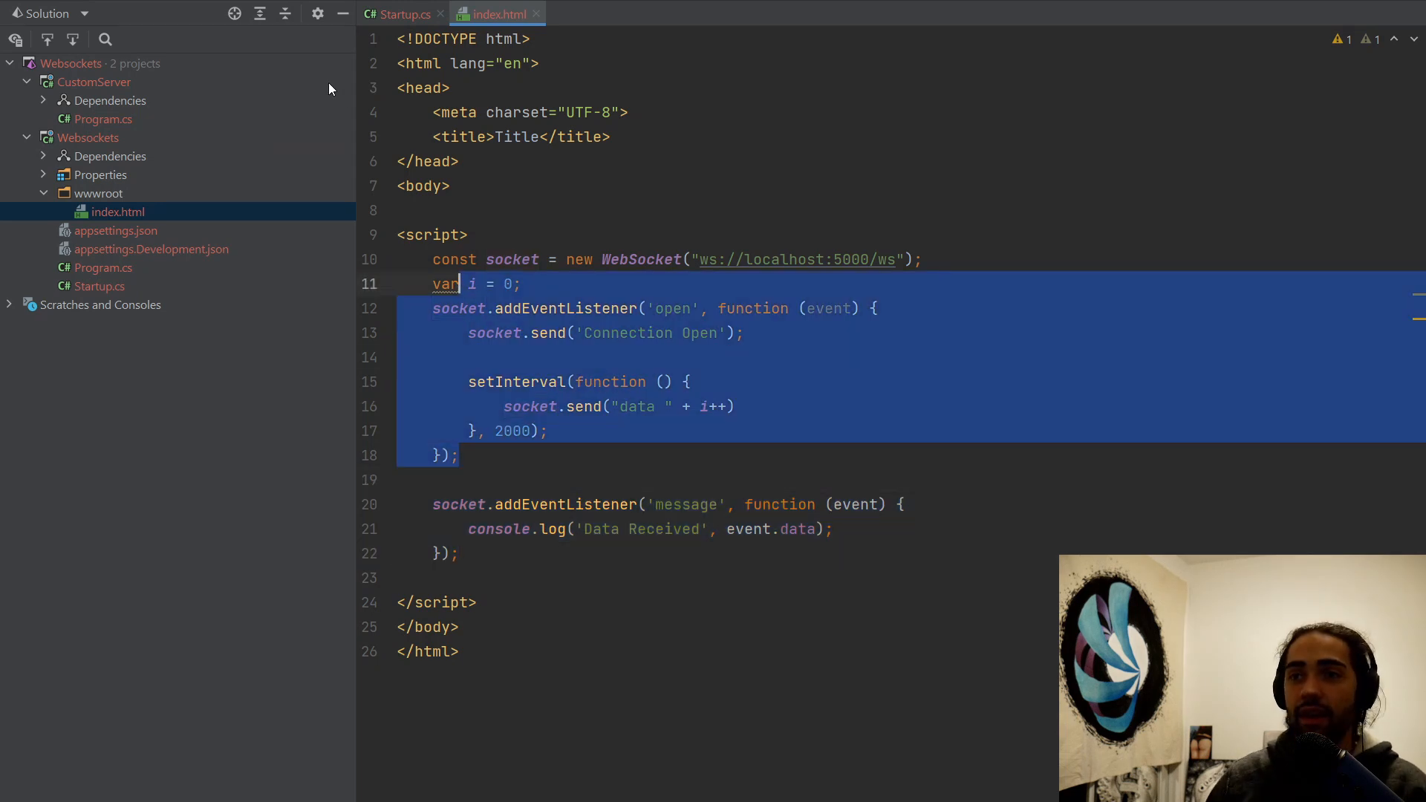
Highlight the WebSocket creation line again and switch to MDN's WebSocket() constructor page
{"action": "left_click", "coordinate": [405, 14]}
{"action": "scroll", "coordinate": [669, 390], "scroll_direction": "up", "scroll_amount": 3}
{"action": "mouse_move", "coordinate": [512, 162]}
{"action": "left_mouse_down"}
{"action": "mouse_move", "coordinate": [657, 382]}
{"action": "mouse_move", "coordinate": [717, 678]}
{"action": "left_mouse_up"}
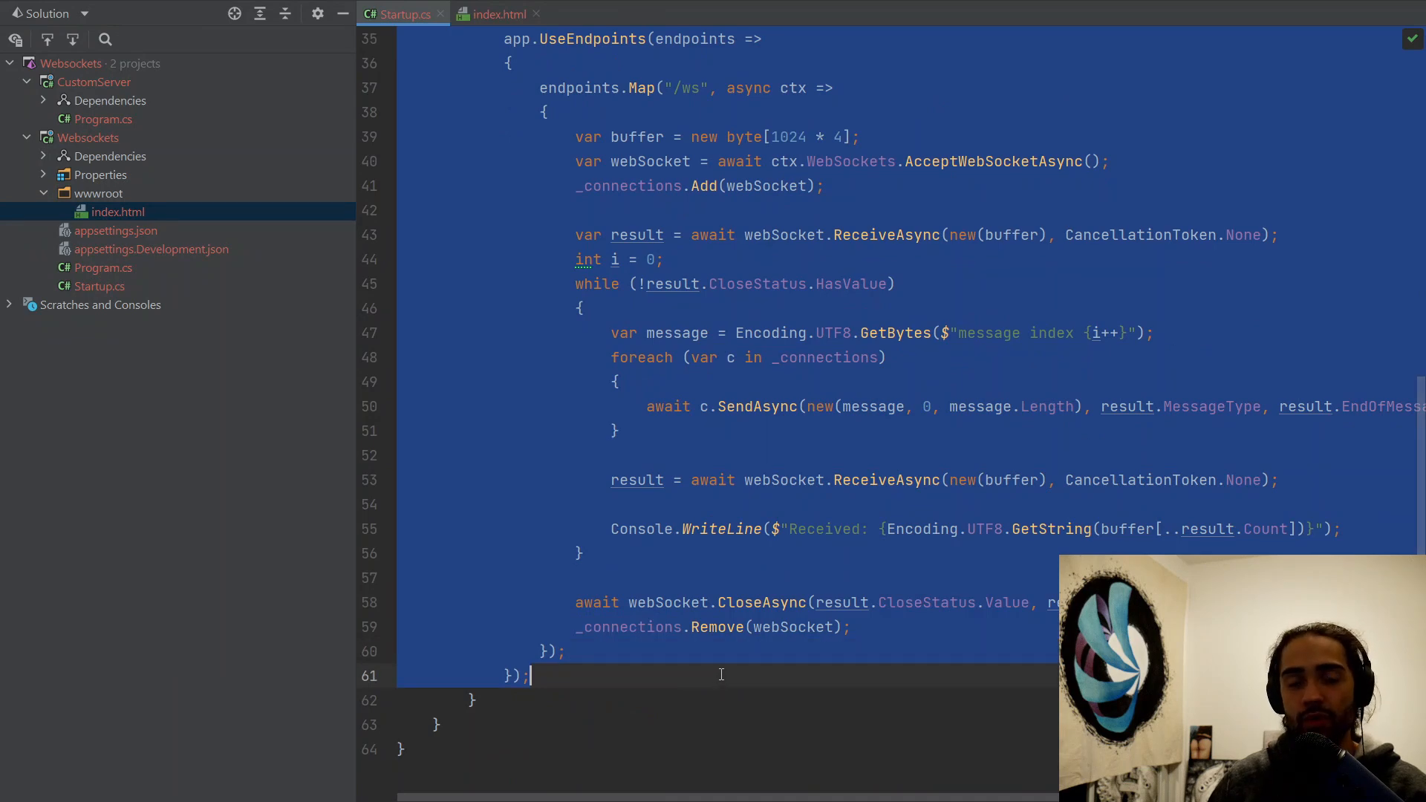
{"action": "left_click", "coordinate": [719, 674]}
{"action": "left_click", "coordinate": [491, 13]}
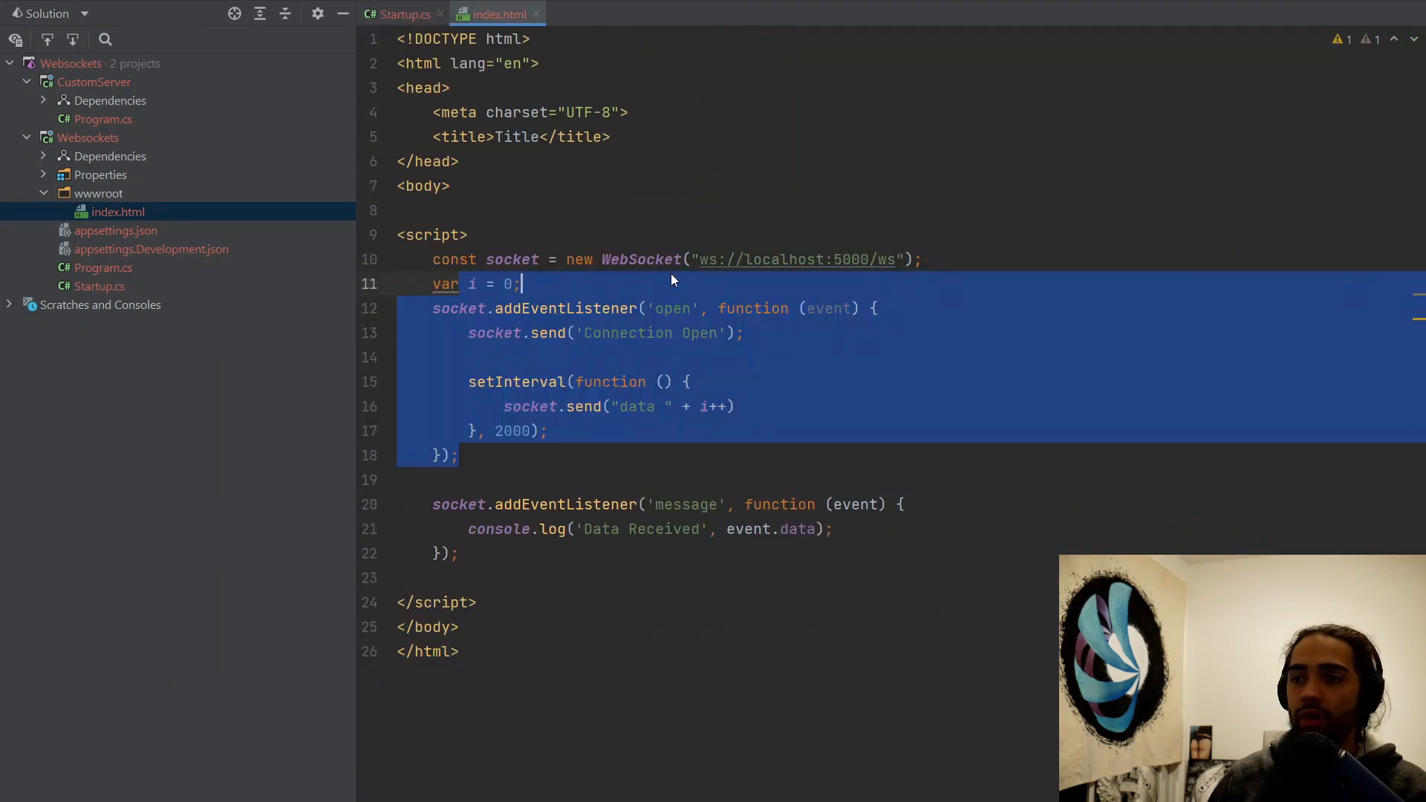
{"action": "left_click_drag", "start_coordinate": [923, 259], "coordinate": [433, 259]}
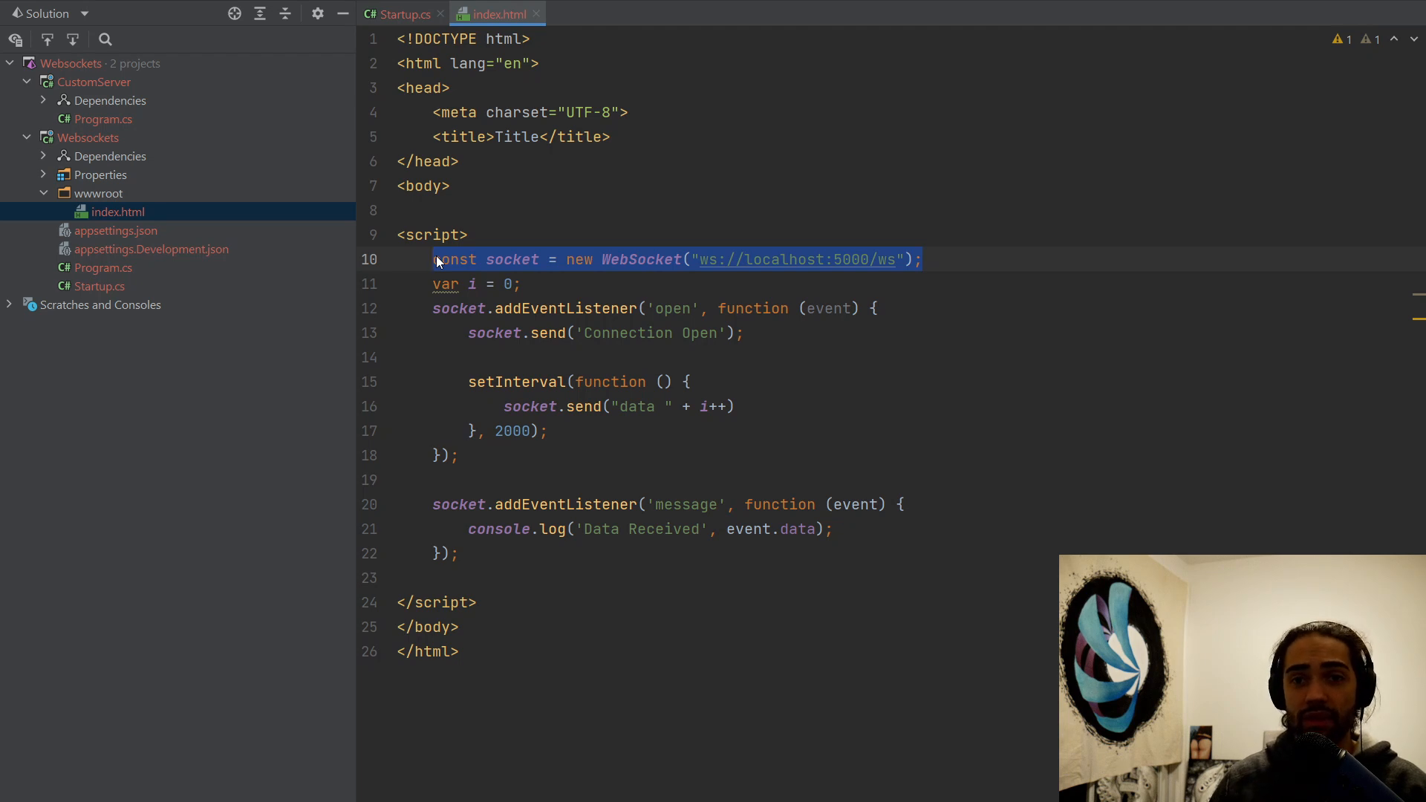
{"action": "left_click", "coordinate": [923, 259]}
{"action": "key", "text": "alt+Tab"}
{"action": "left_click_drag", "start_coordinate": [670, 258], "coordinate": [514, 258]}
{"action": "left_click", "coordinate": [625, 264]}
{"action": "double_click", "coordinate": [556, 263]}
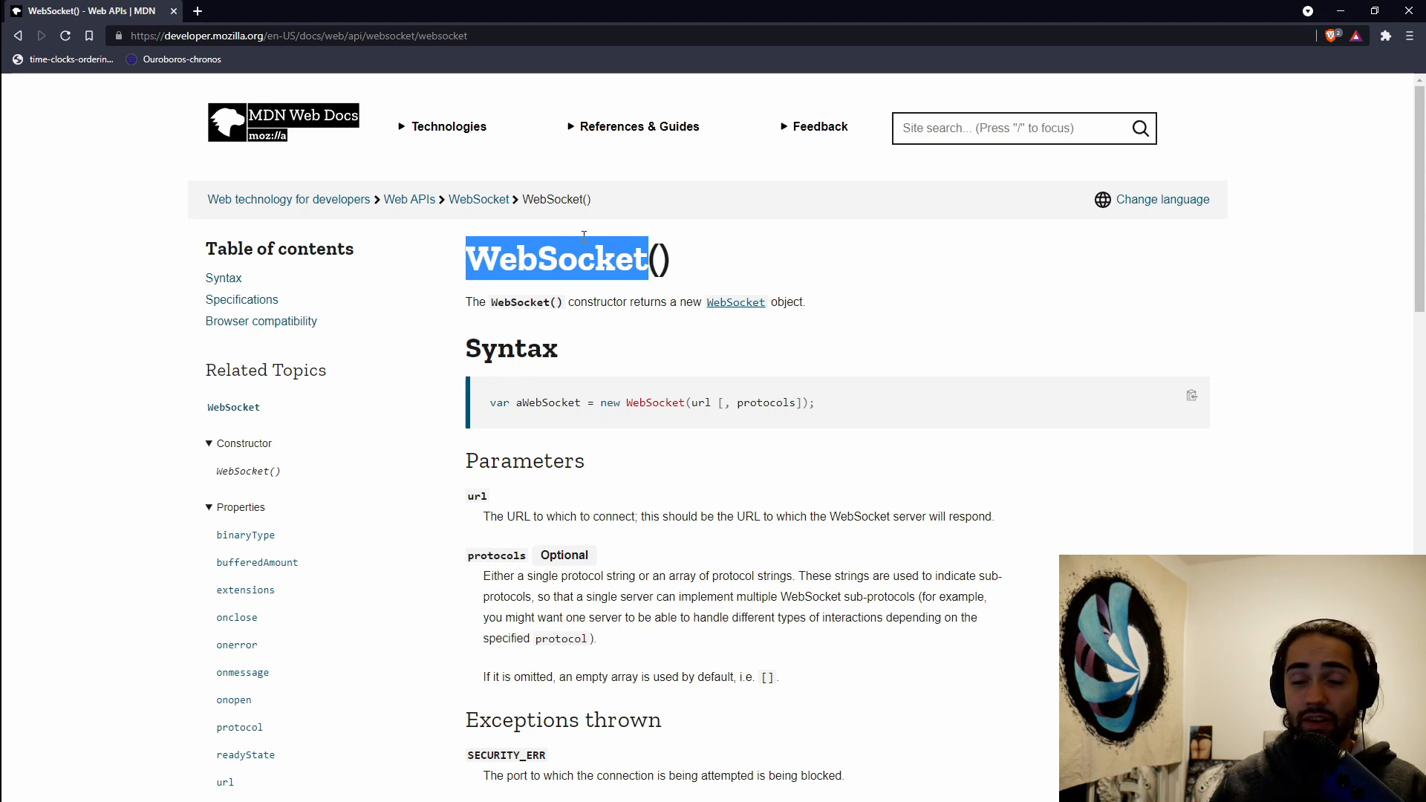
{"action": "triple_click", "coordinate": [776, 267]}
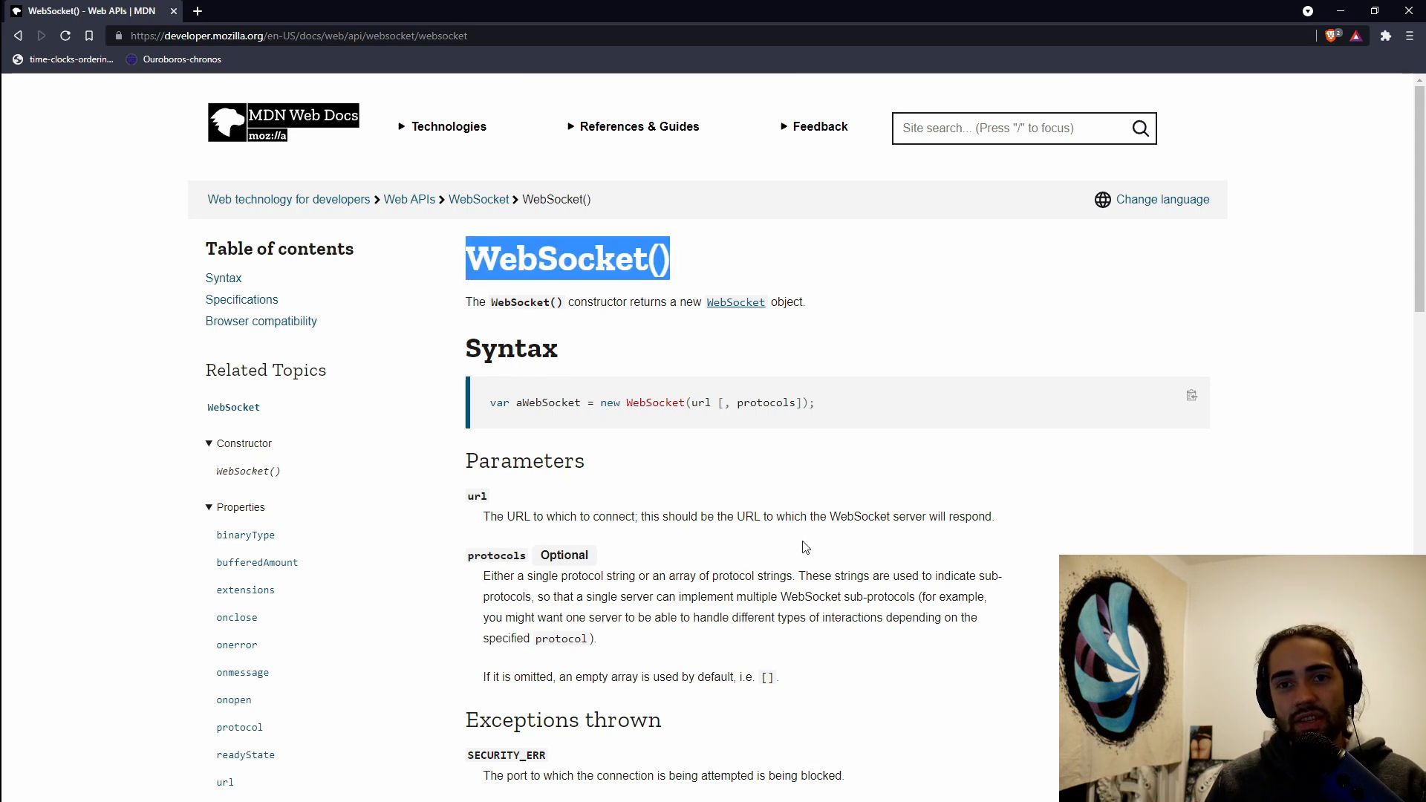
{"action": "left_click", "coordinate": [868, 479]}
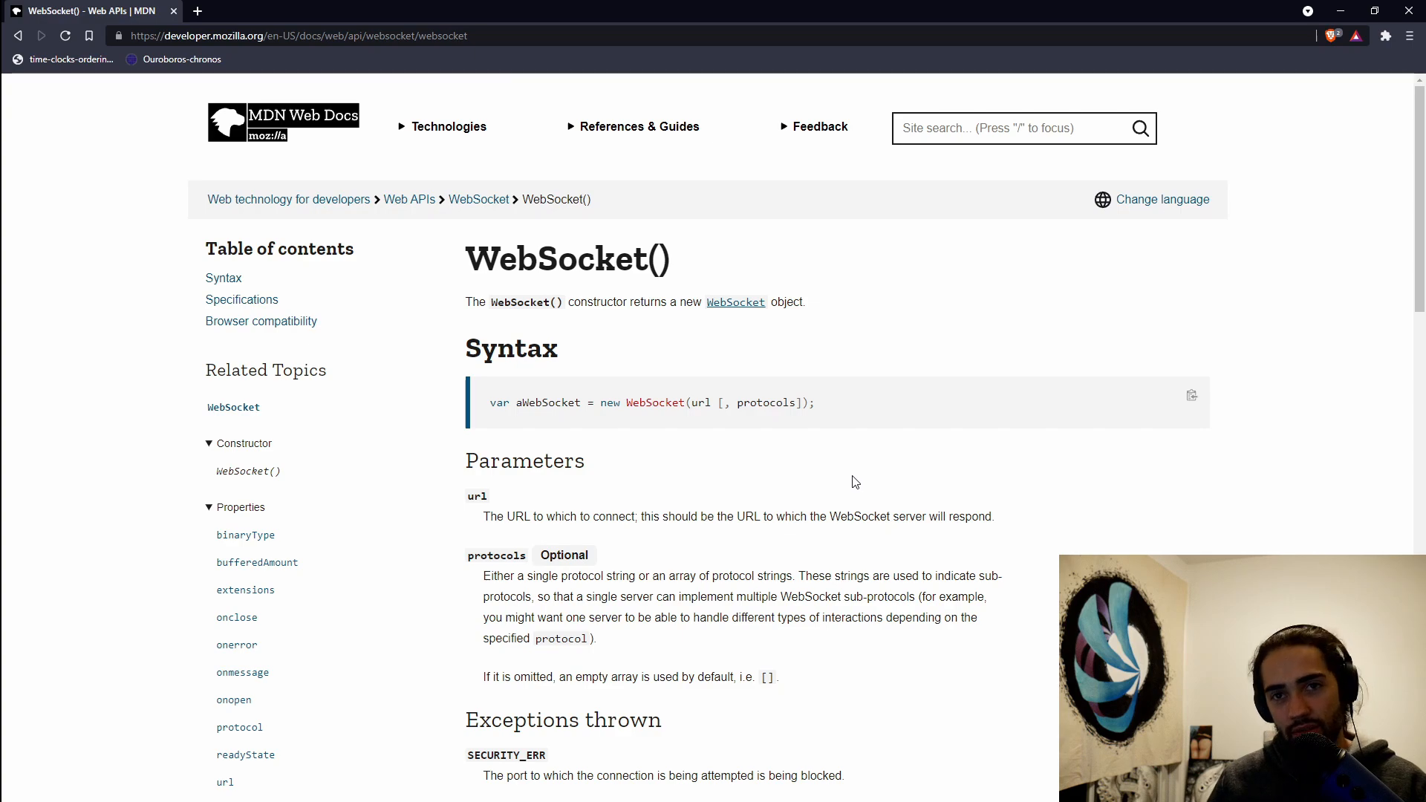
{"action": "scroll", "coordinate": [845, 479], "scroll_direction": "down", "scroll_amount": 3}
{"action": "scroll", "coordinate": [668, 447], "scroll_direction": "down", "scroll_amount": 5}
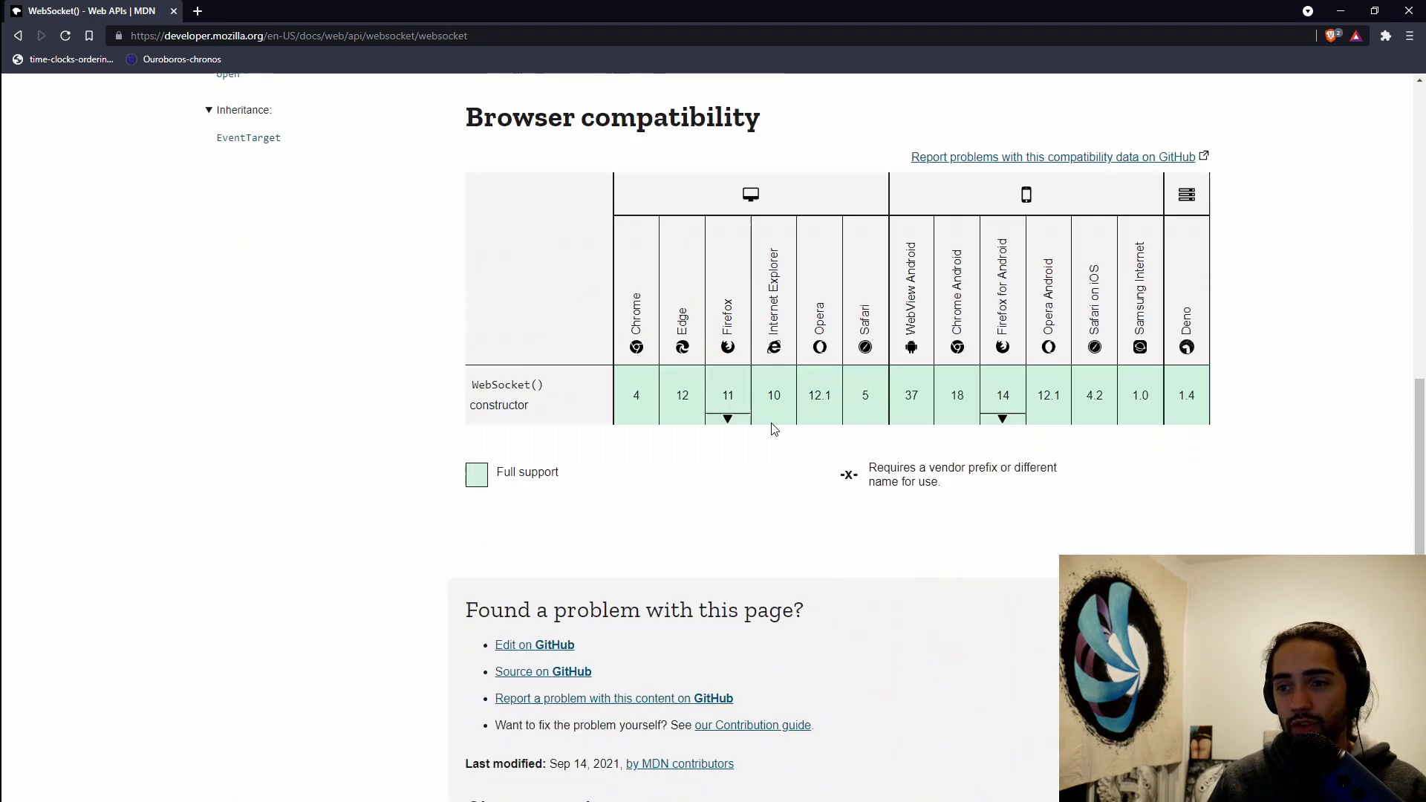
{"action": "scroll", "coordinate": [494, 383], "scroll_direction": "up", "scroll_amount": 2}
{"action": "scroll", "coordinate": [495, 383], "scroll_direction": "up", "scroll_amount": 5}
{"action": "scroll", "coordinate": [494, 383], "scroll_direction": "up", "scroll_amount": 3}
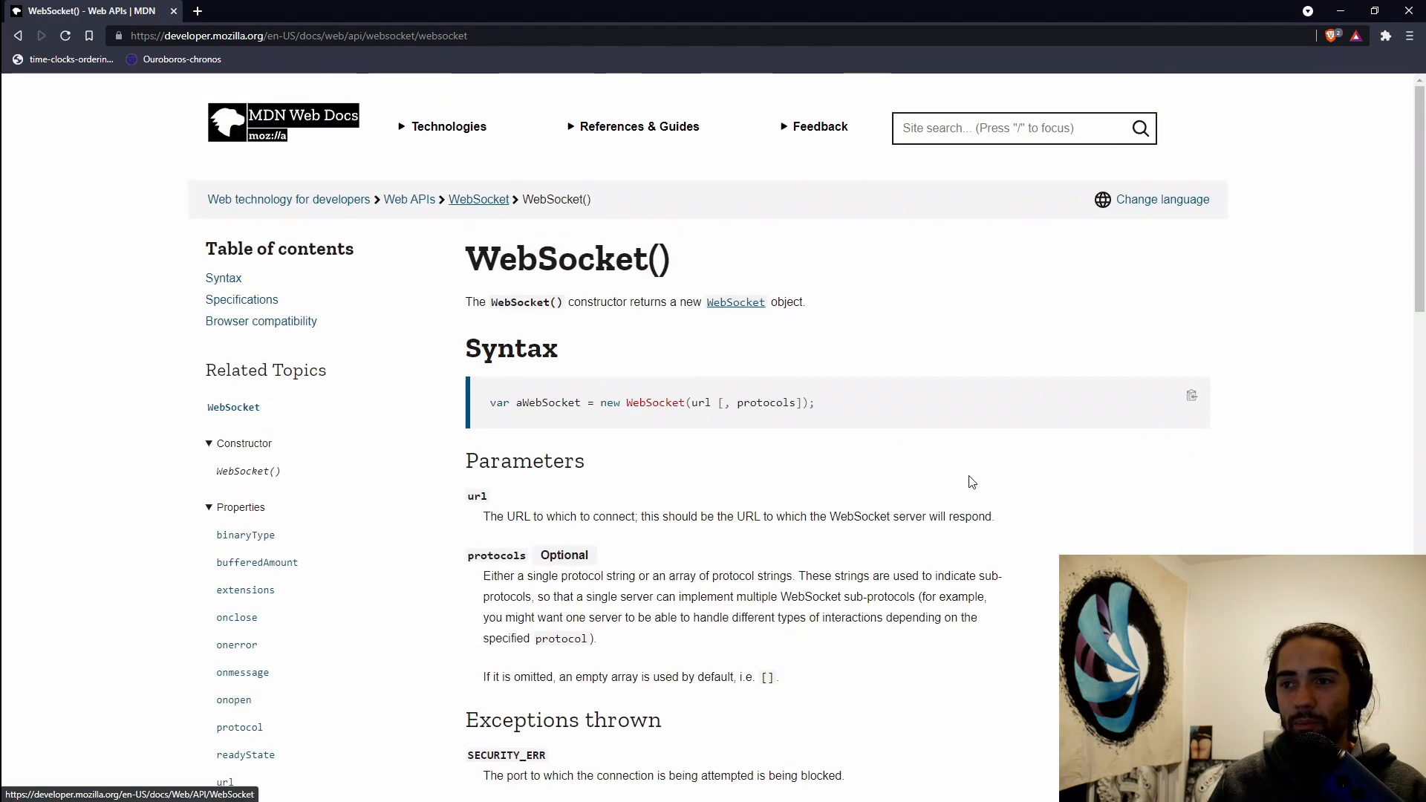
{"action": "left_click_drag", "start_coordinate": [480, 334], "coordinate": [921, 486]}
{"action": "left_click", "coordinate": [920, 487]}
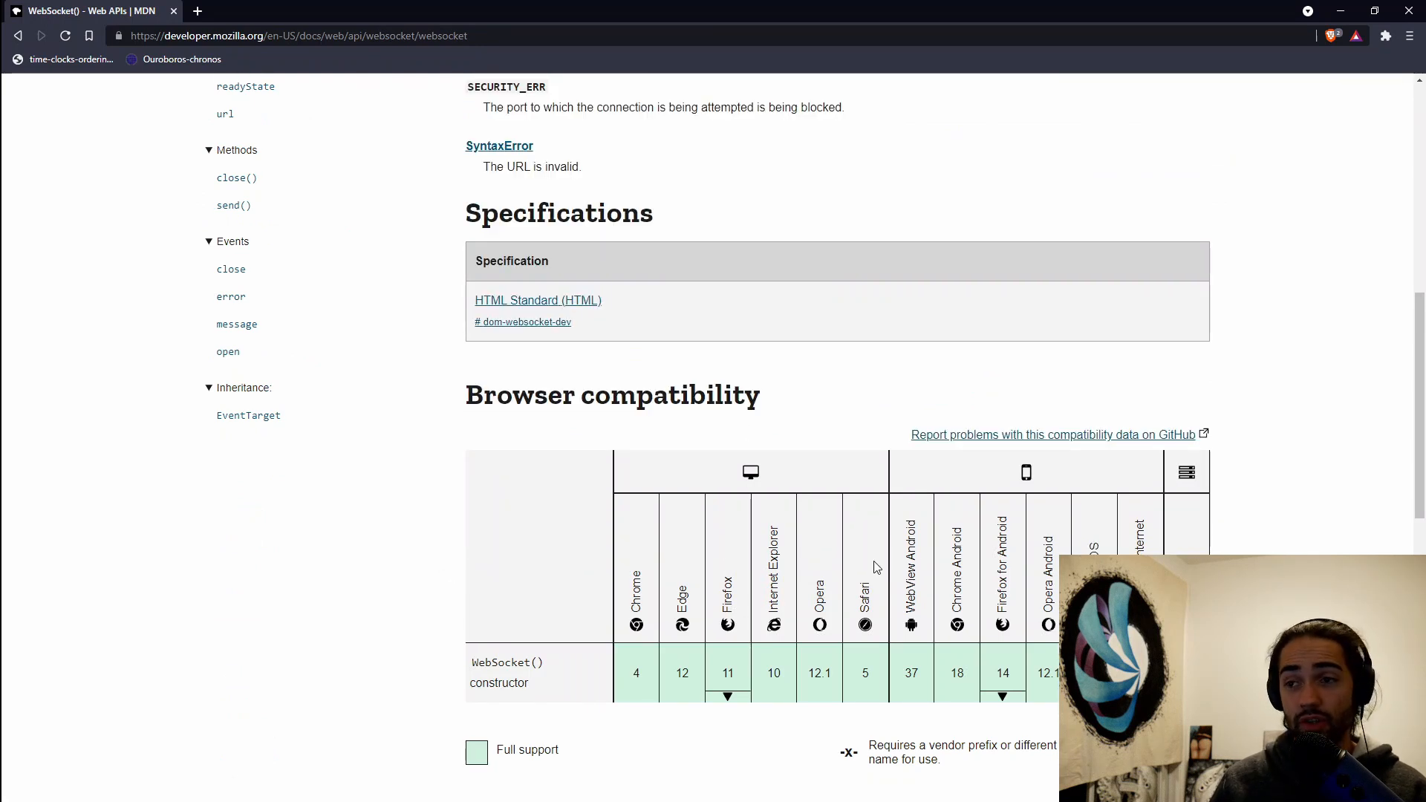
Return to index.html, show the WebSocket constructor's documentation and select the whole script block
{"action": "key", "text": "alt+Tab"}
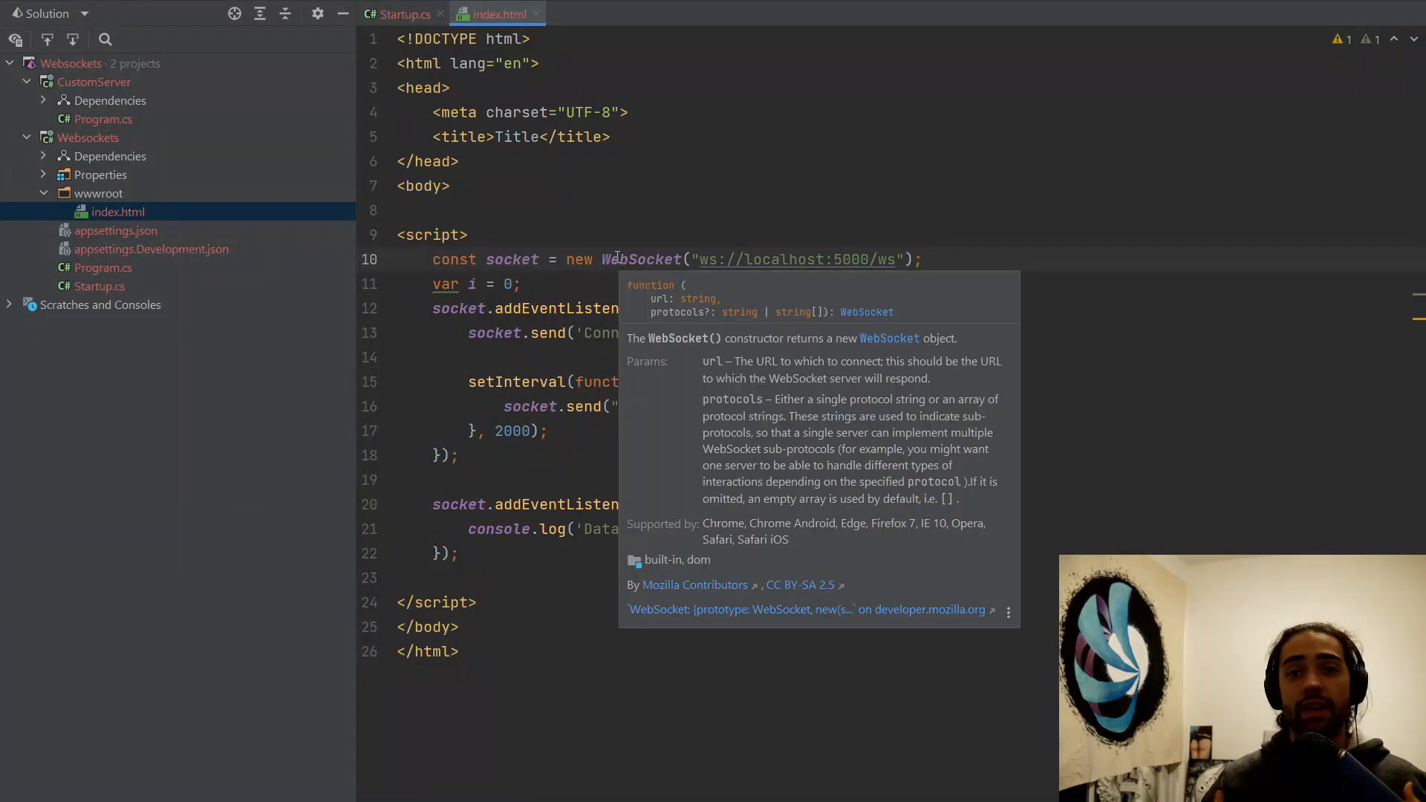
{"action": "key", "text": "Up"}
{"action": "key", "text": "Up"}
{"action": "key", "text": "Up"}
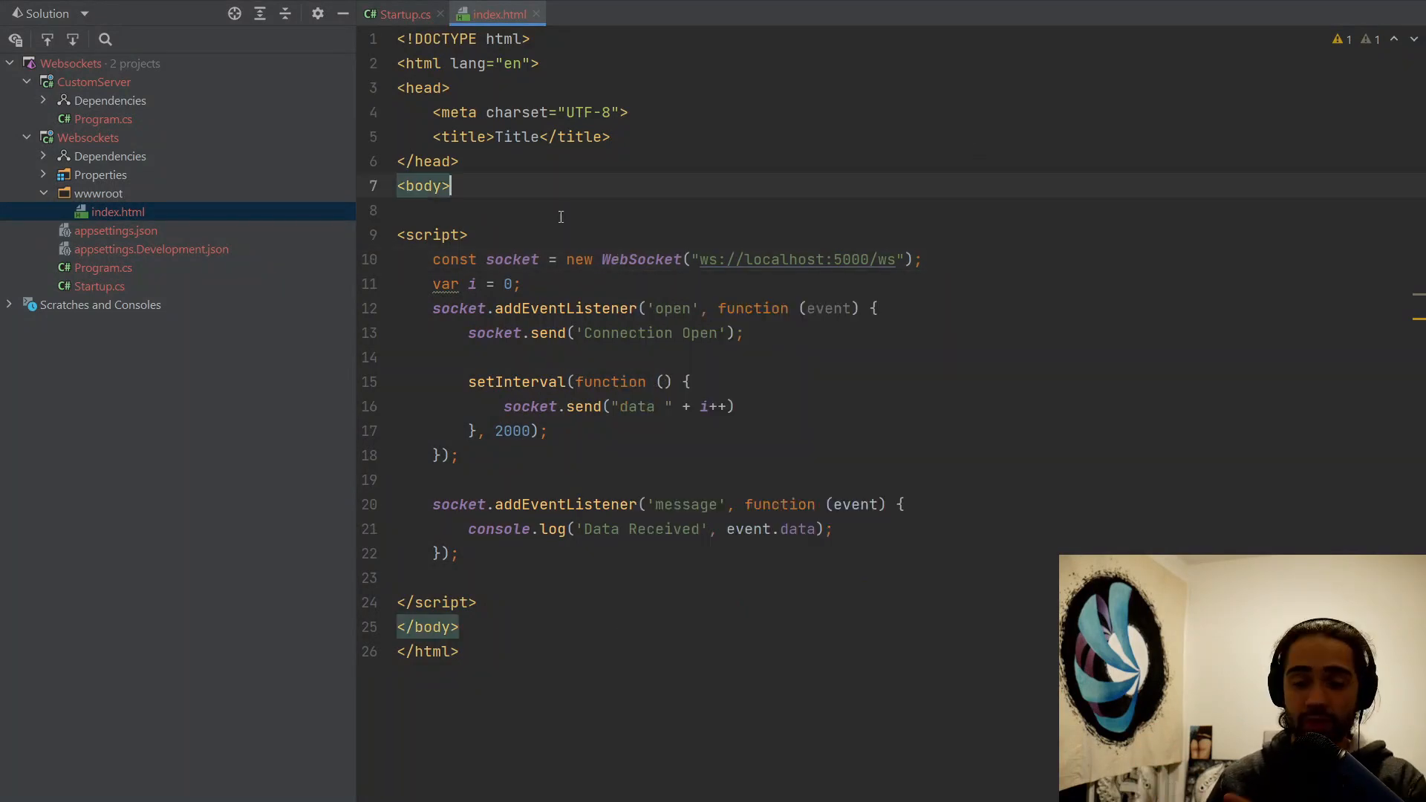
{"action": "left_click", "coordinate": [634, 261]}
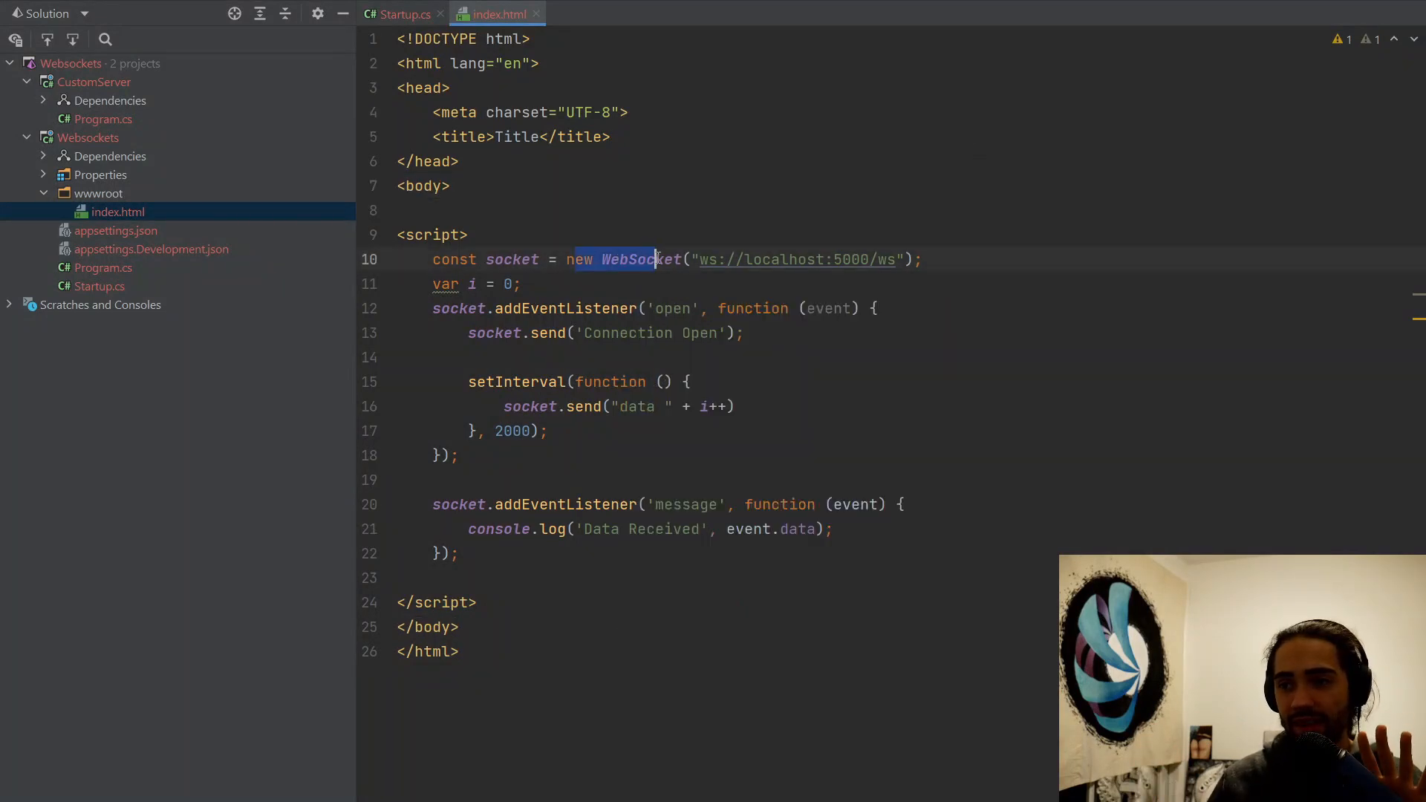
{"action": "double_click", "coordinate": [634, 261]}
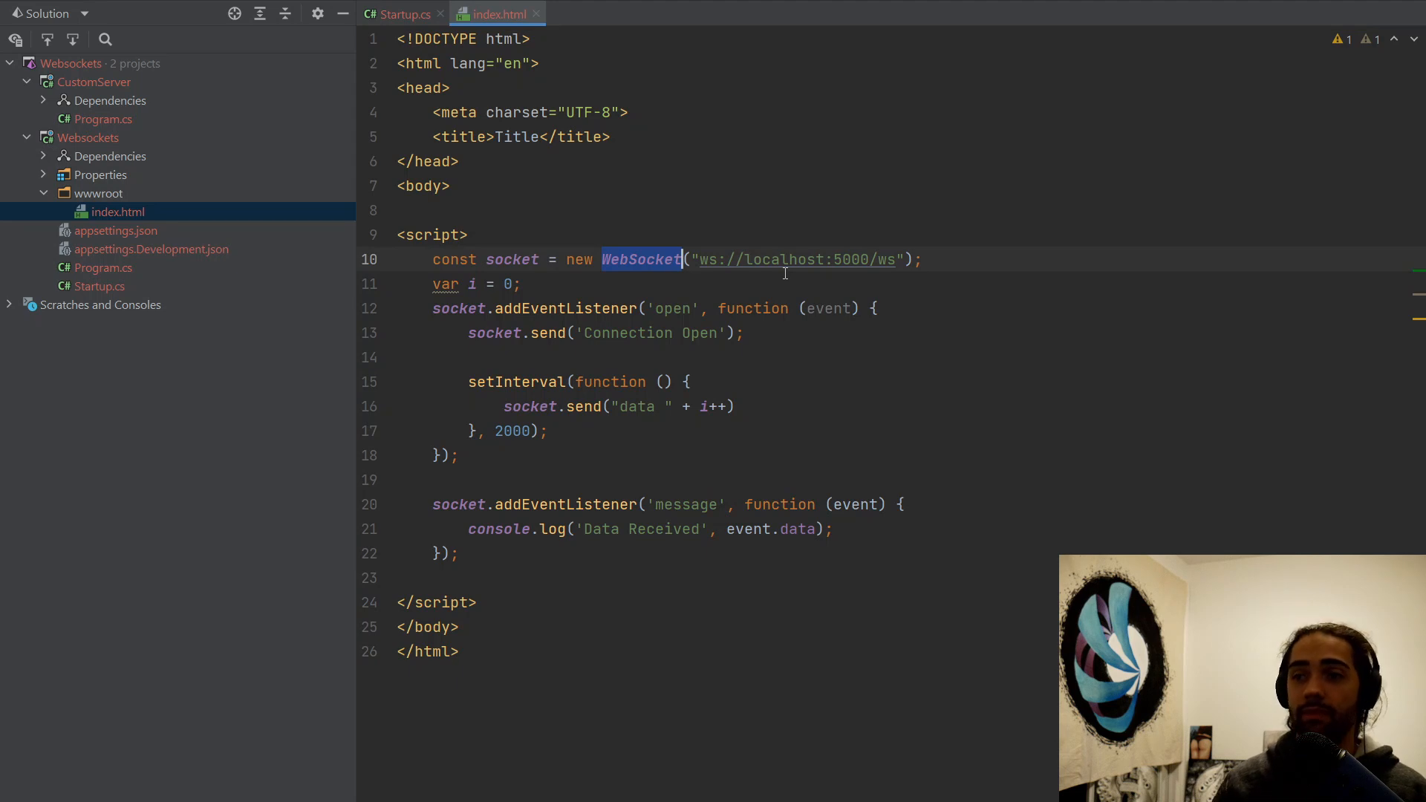
{"action": "left_click_drag", "start_coordinate": [476, 602], "coordinate": [475, 213]}
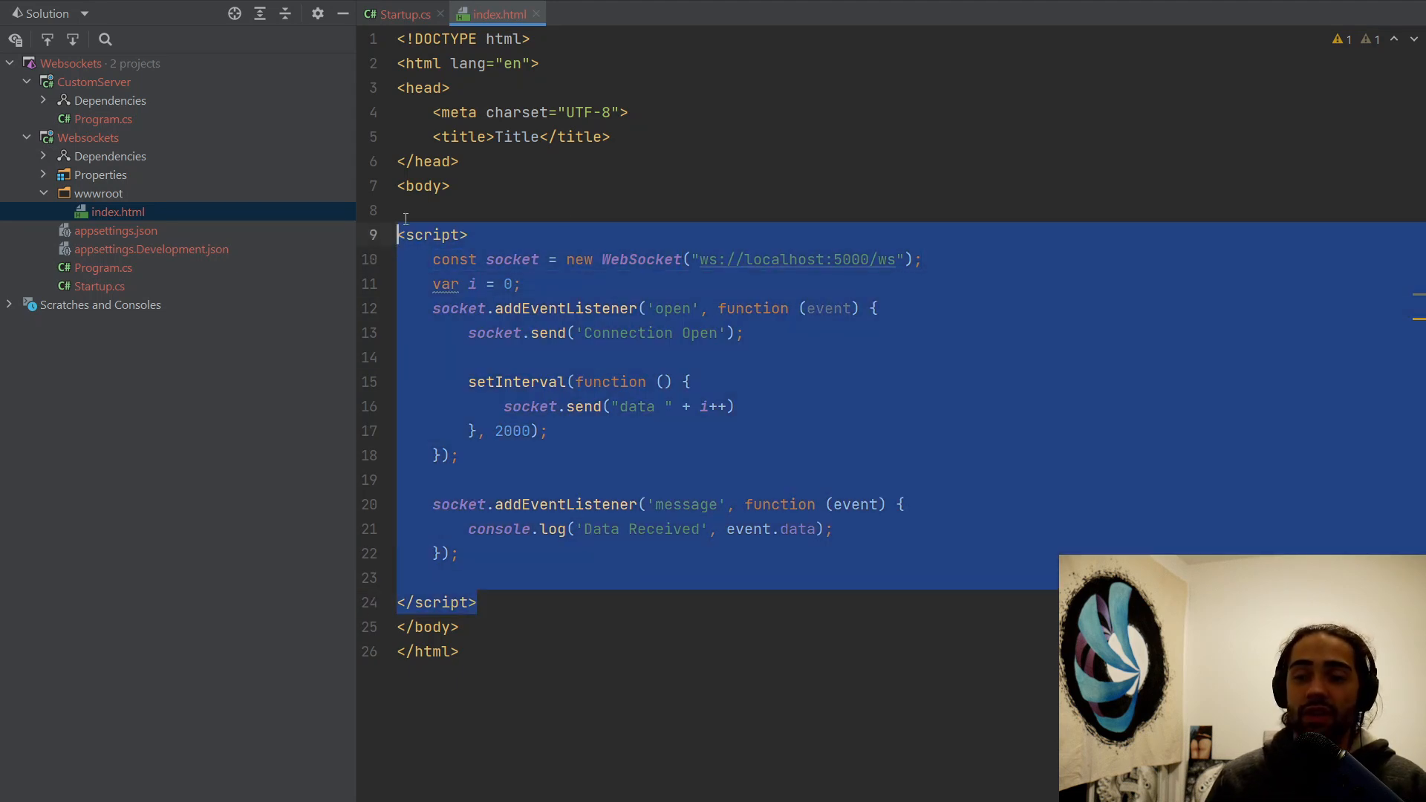
{"action": "left_click", "coordinate": [721, 205]}
{"action": "mouse_move", "coordinate": [641, 259]}
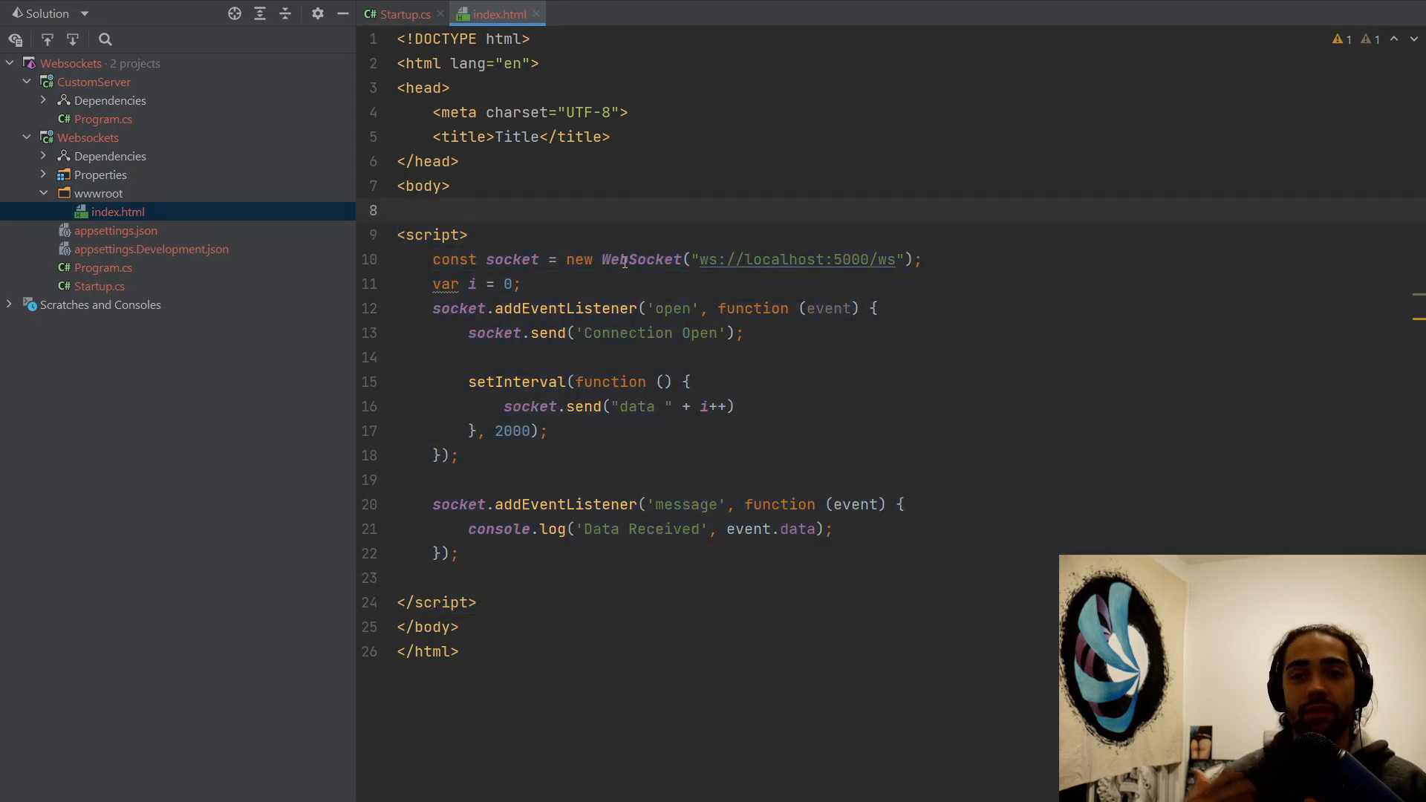
Start the server with dotnet run in a project terminal (Alt+F12)
{"action": "key", "text": "alt+F12"}
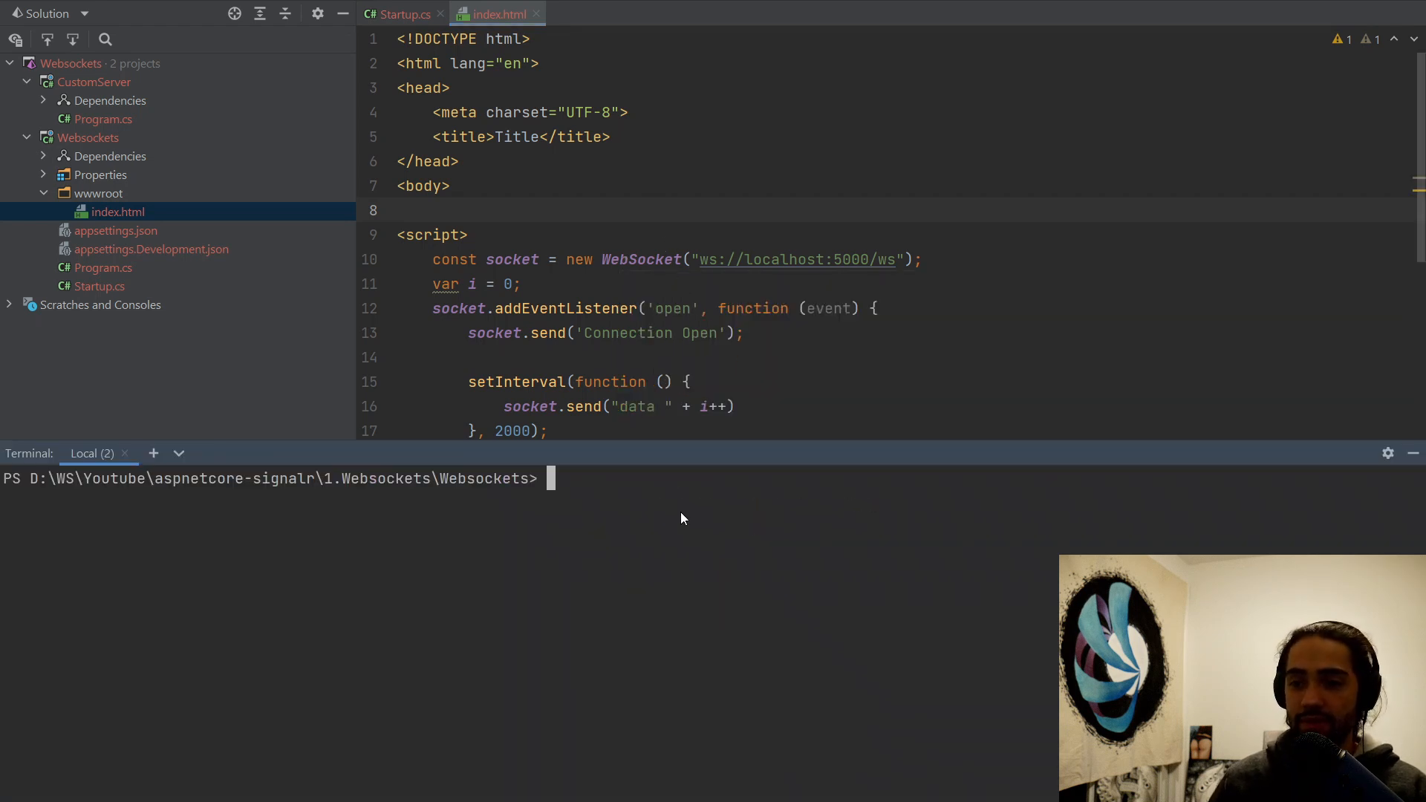
{"action": "type", "text": "dotnet run"}
{"action": "key", "text": "Return"}
In the browser with DevTools Network open, load localhost:5000/index.html and view the ws connection's messages
{"action": "key", "text": "alt+Tab"}
{"action": "key", "text": "ctrl+Tab"}
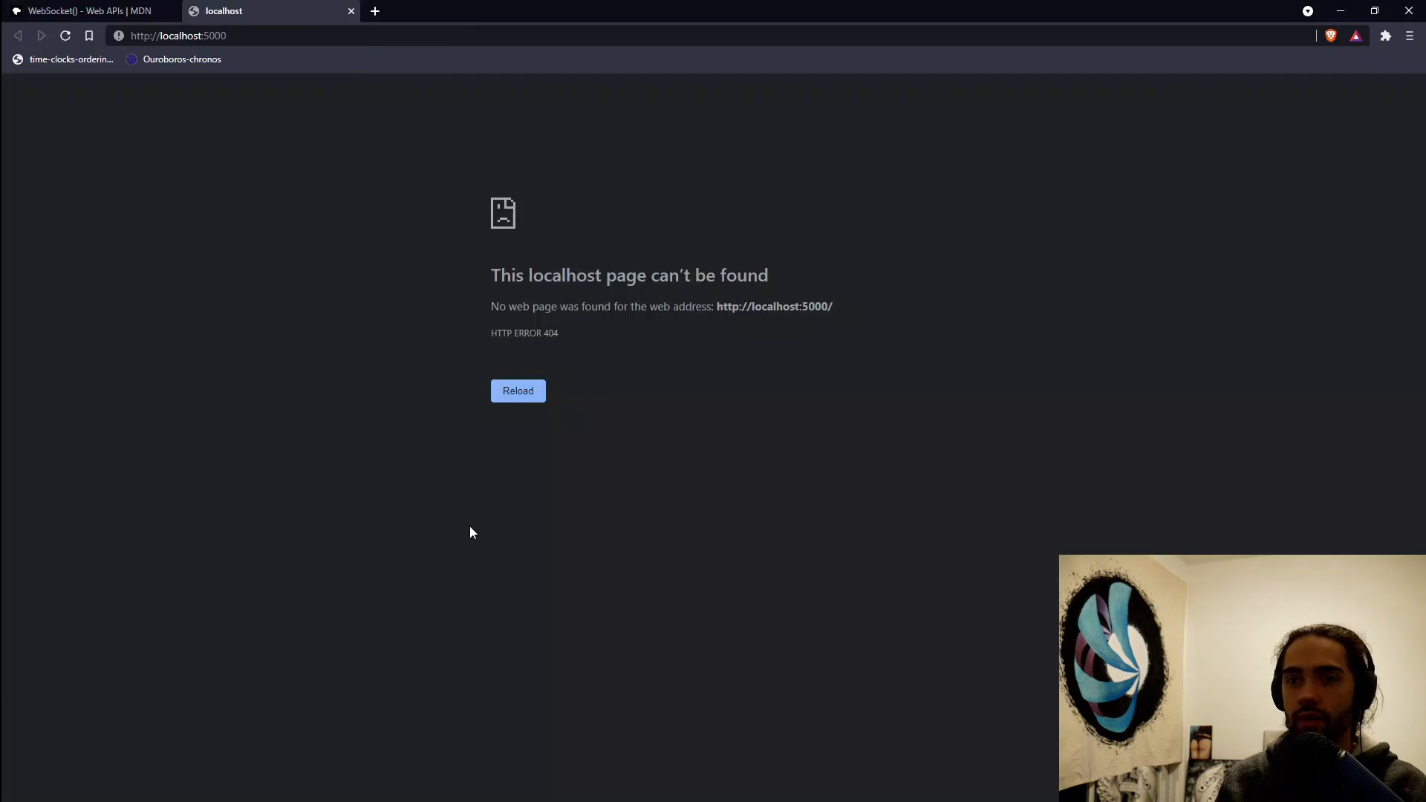
{"action": "key", "text": "F12"}
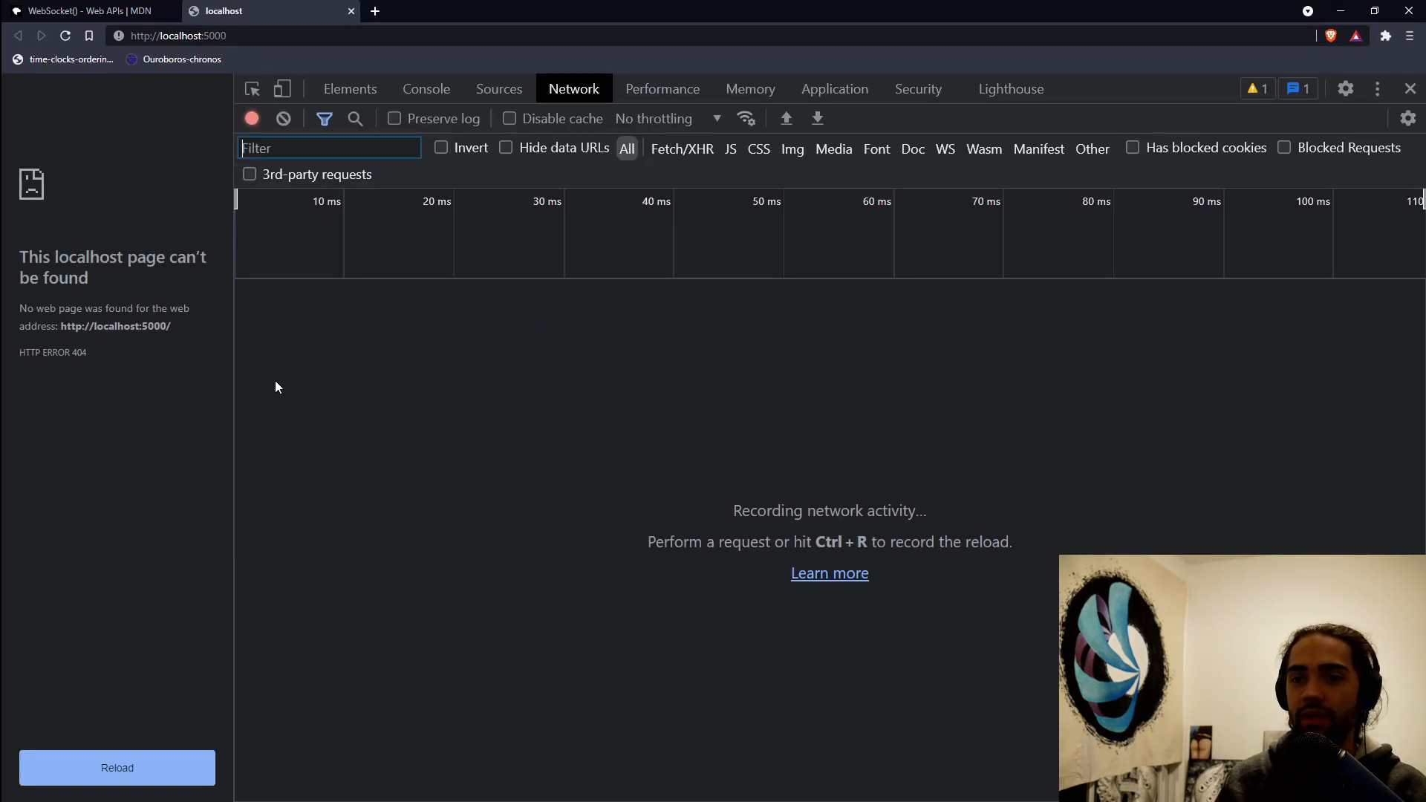
{"action": "left_click_drag", "start_coordinate": [235, 397], "coordinate": [321, 398]}
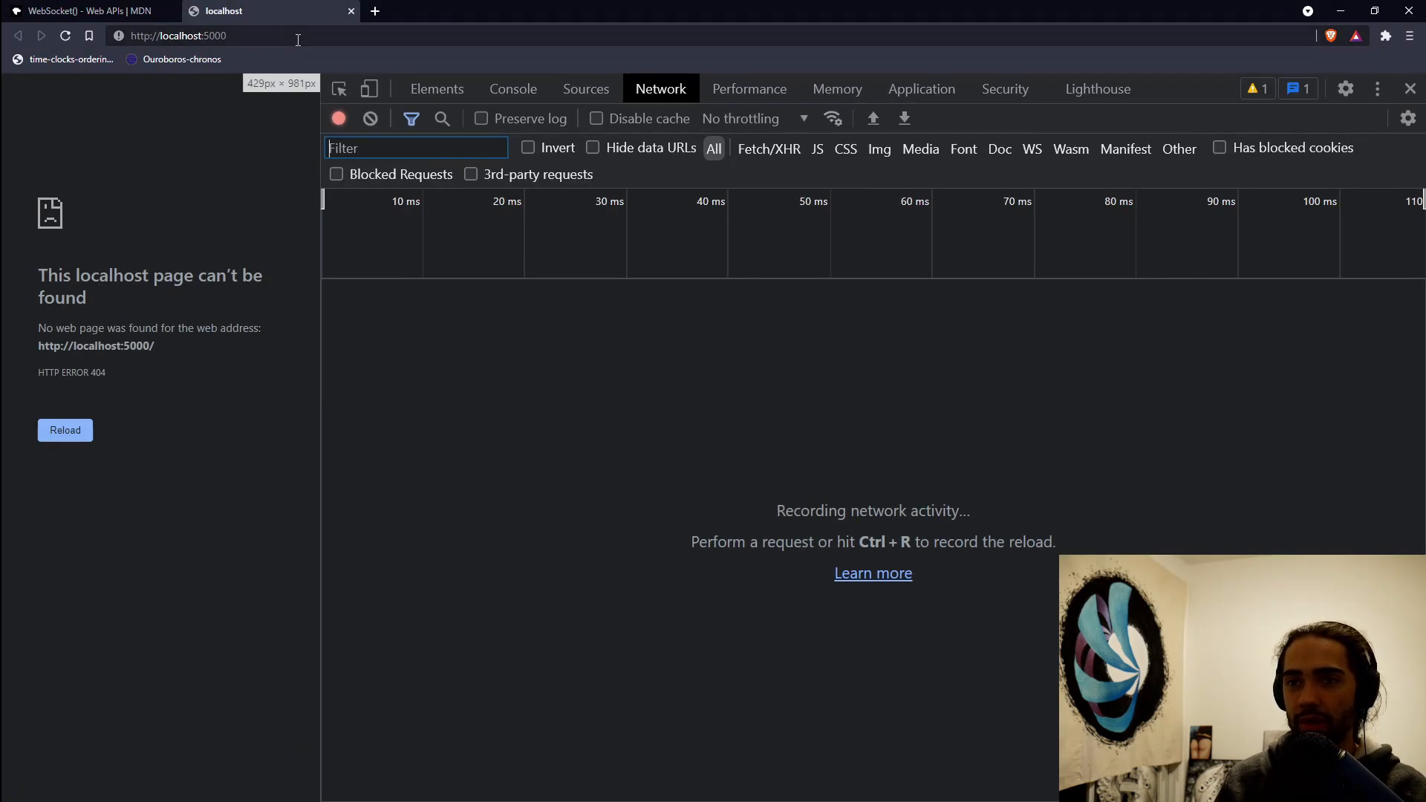
{"action": "left_click", "coordinate": [294, 35]}
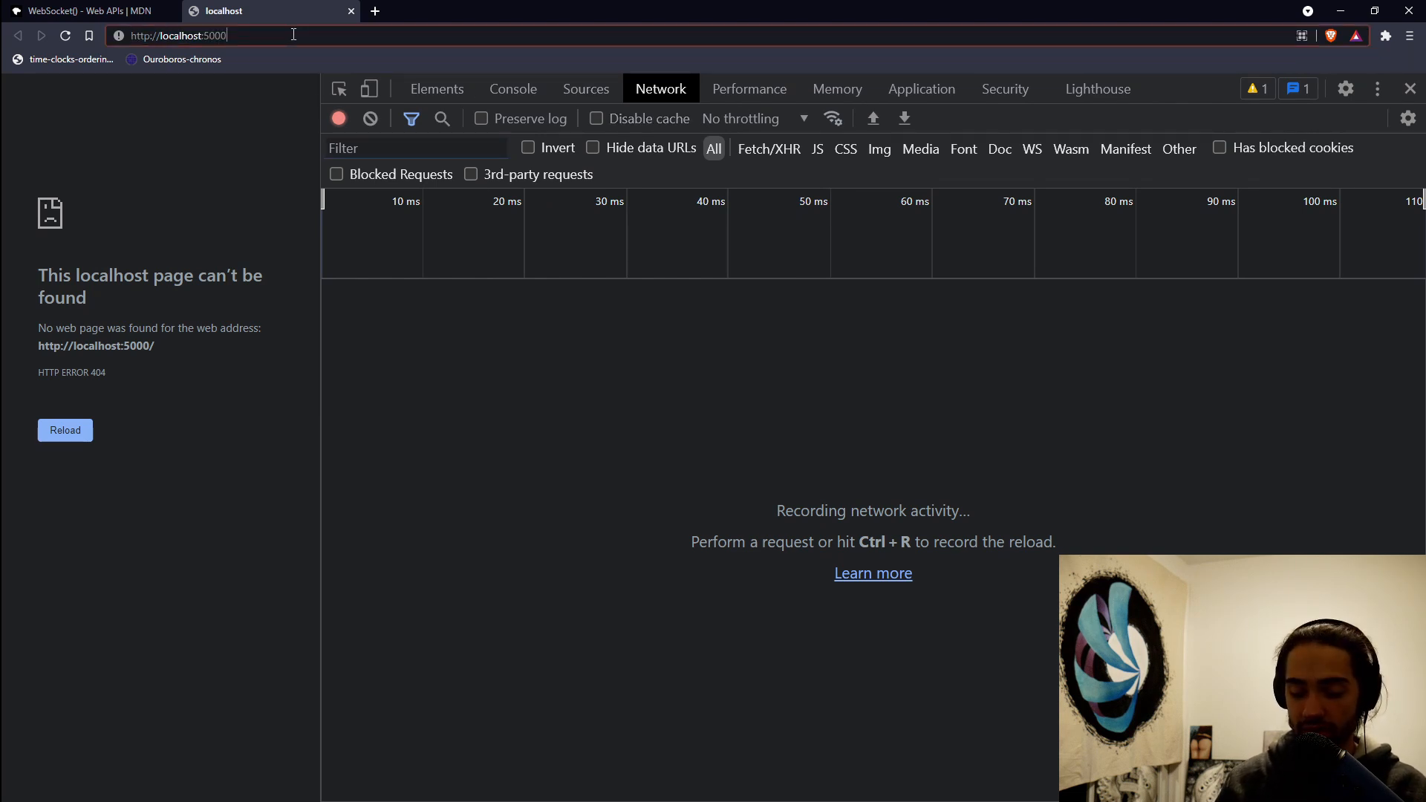
{"action": "type", "text": "/index.html"}
{"action": "key", "text": "Return"}
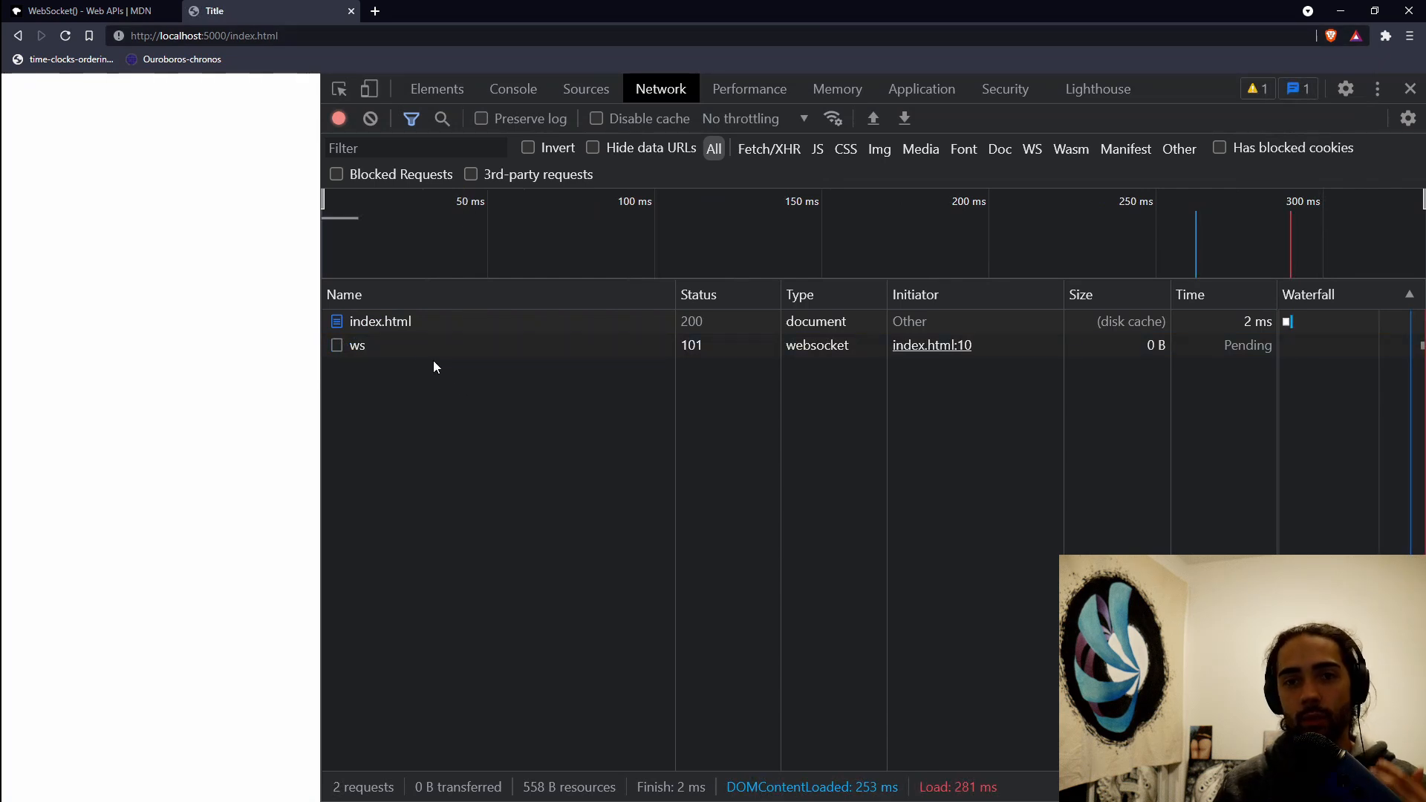
{"action": "left_click", "coordinate": [405, 354]}
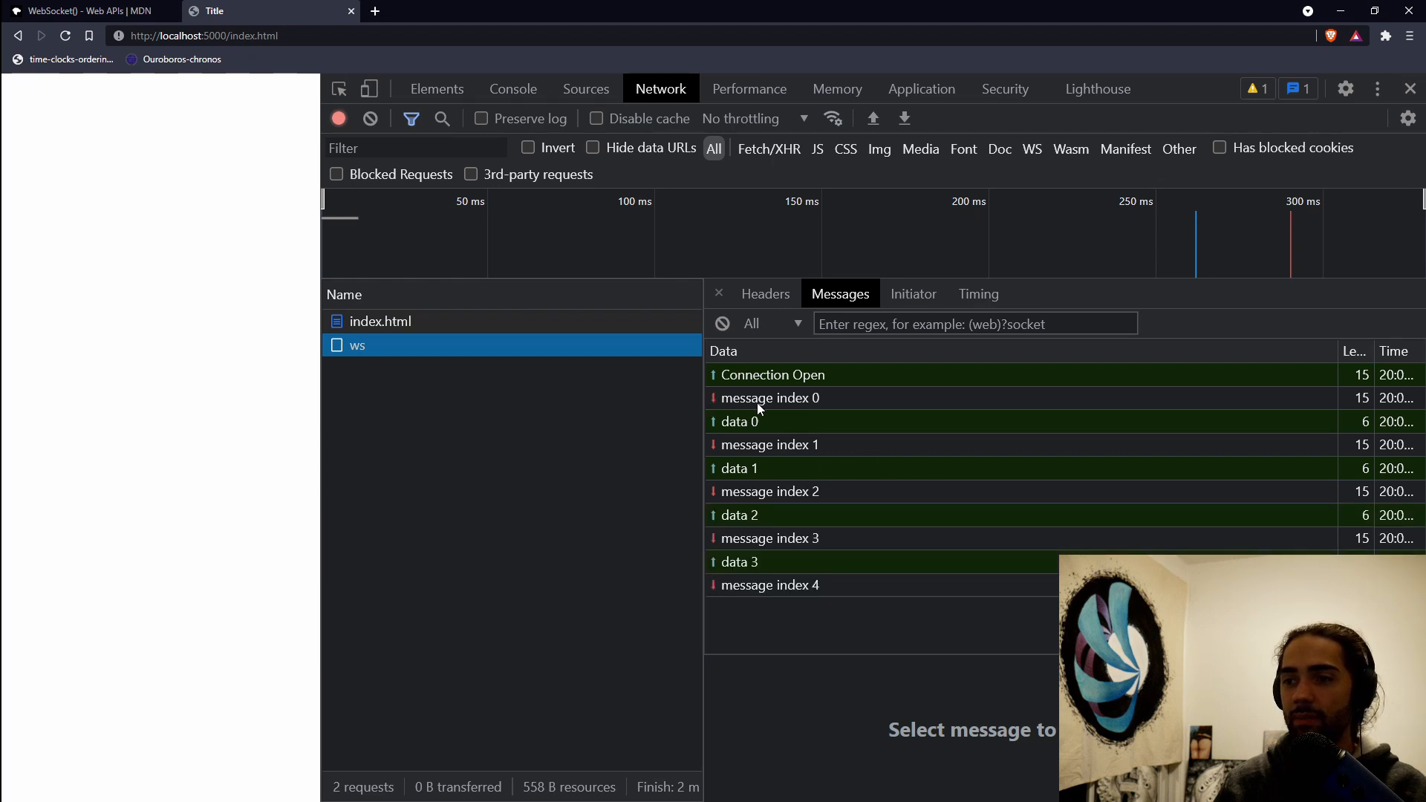
In Startup.cs highlight the message index loop sending to all connections, the next-frame receive line and the terminal output
{"action": "key", "text": "alt+Tab"}
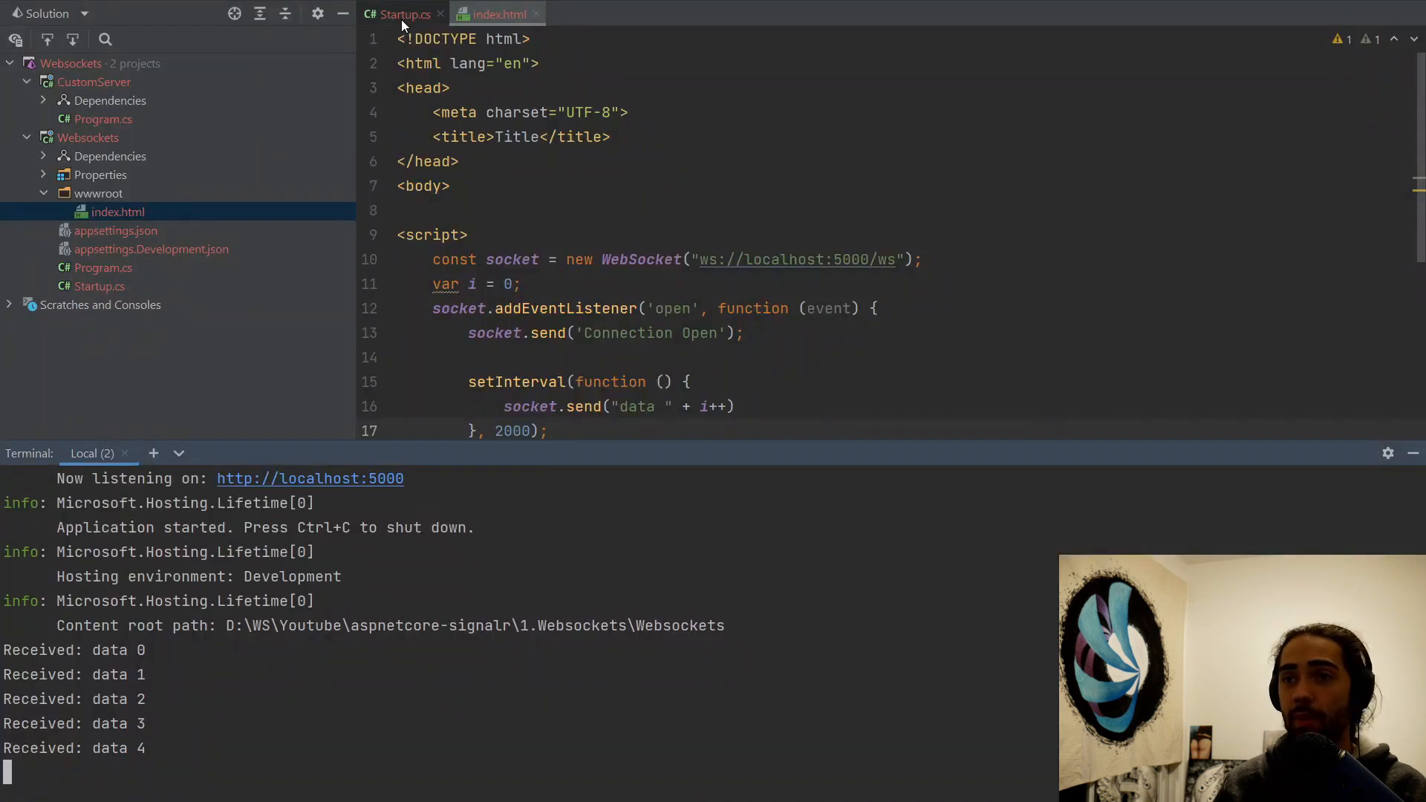
{"action": "left_click", "coordinate": [402, 16]}
{"action": "scroll", "coordinate": [751, 309], "scroll_direction": "down", "scroll_amount": 3}
{"action": "scroll", "coordinate": [750, 310], "scroll_direction": "up", "scroll_amount": 1}
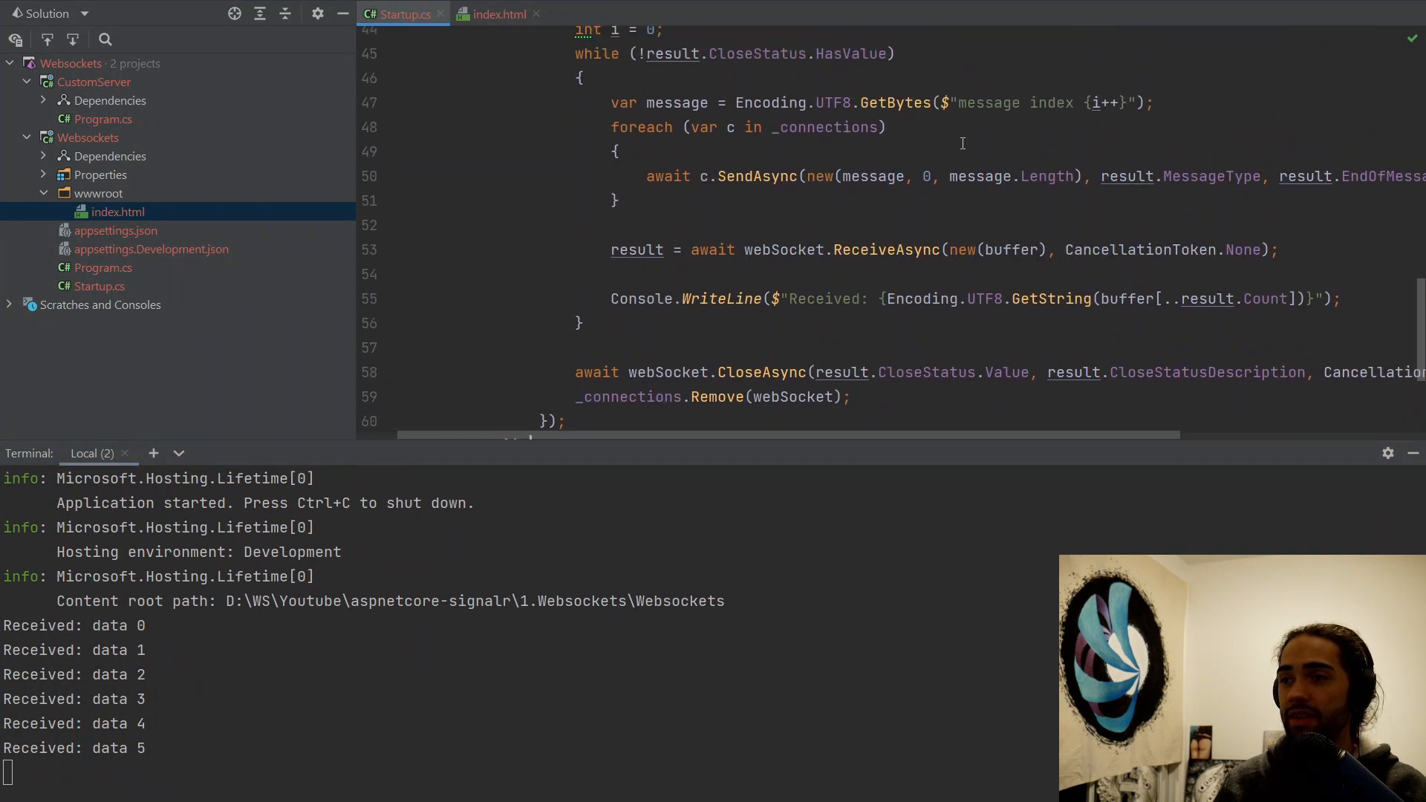
{"action": "left_click_drag", "start_coordinate": [957, 103], "coordinate": [1131, 102]}
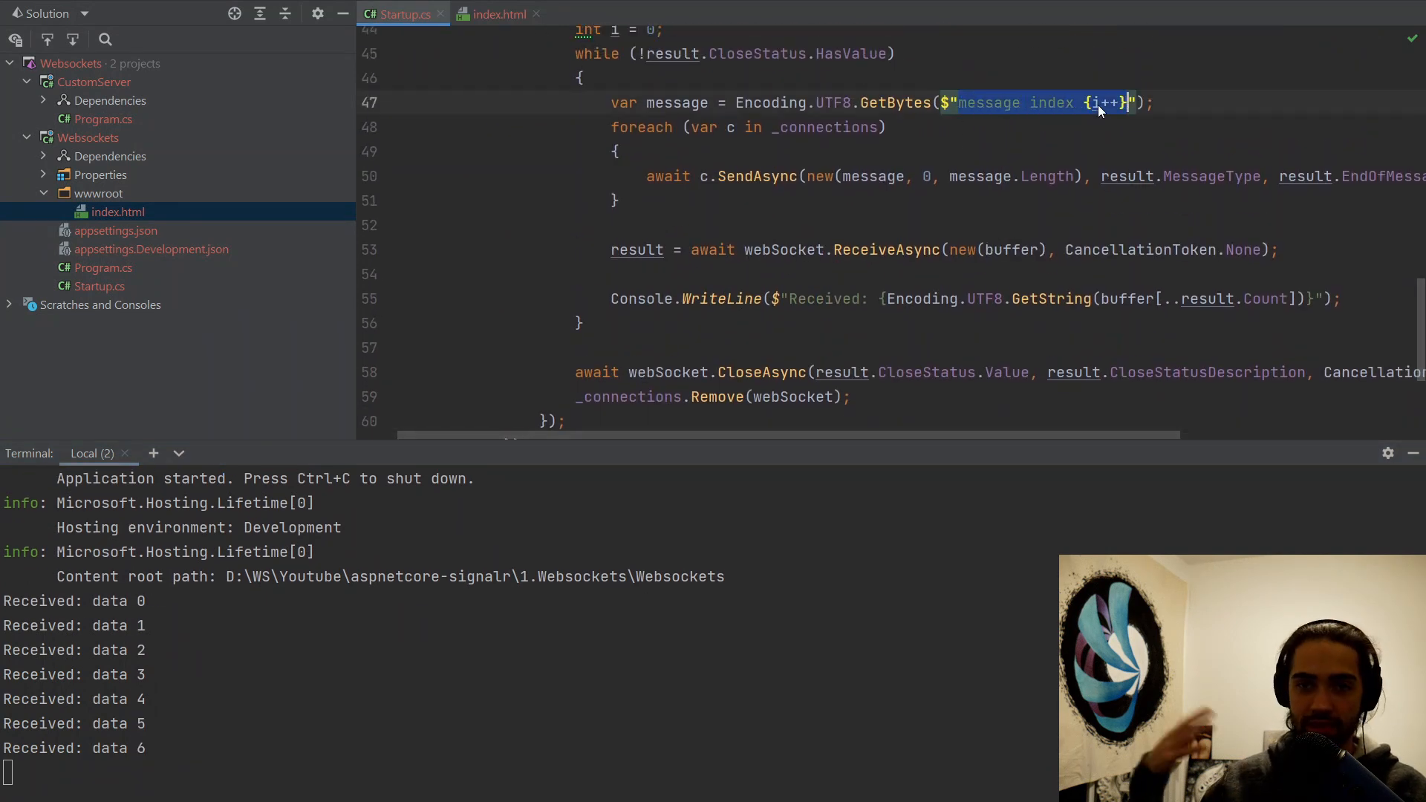
{"action": "left_click", "coordinate": [682, 103]}
{"action": "double_click", "coordinate": [683, 102]}
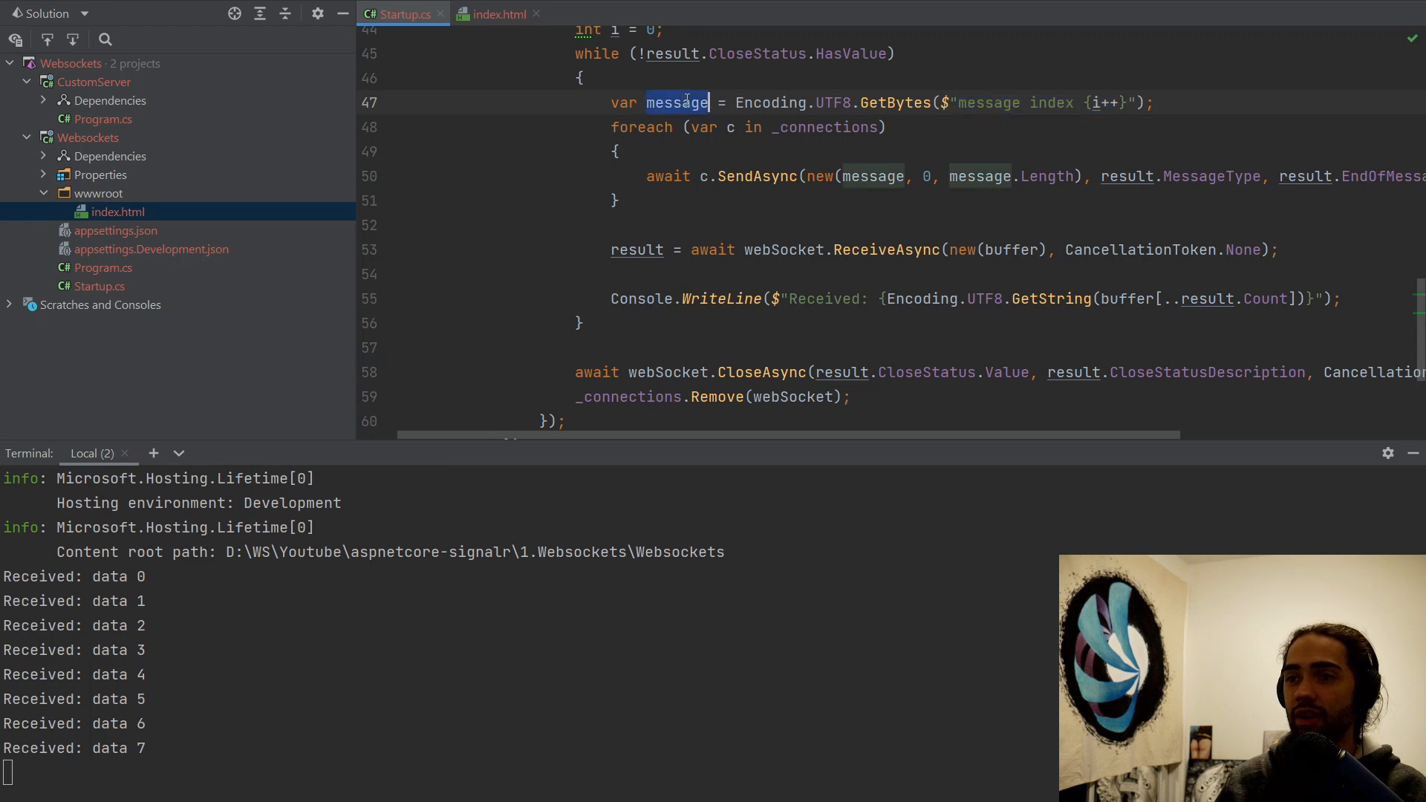
{"action": "left_click_drag", "start_coordinate": [719, 129], "coordinate": [711, 215]}
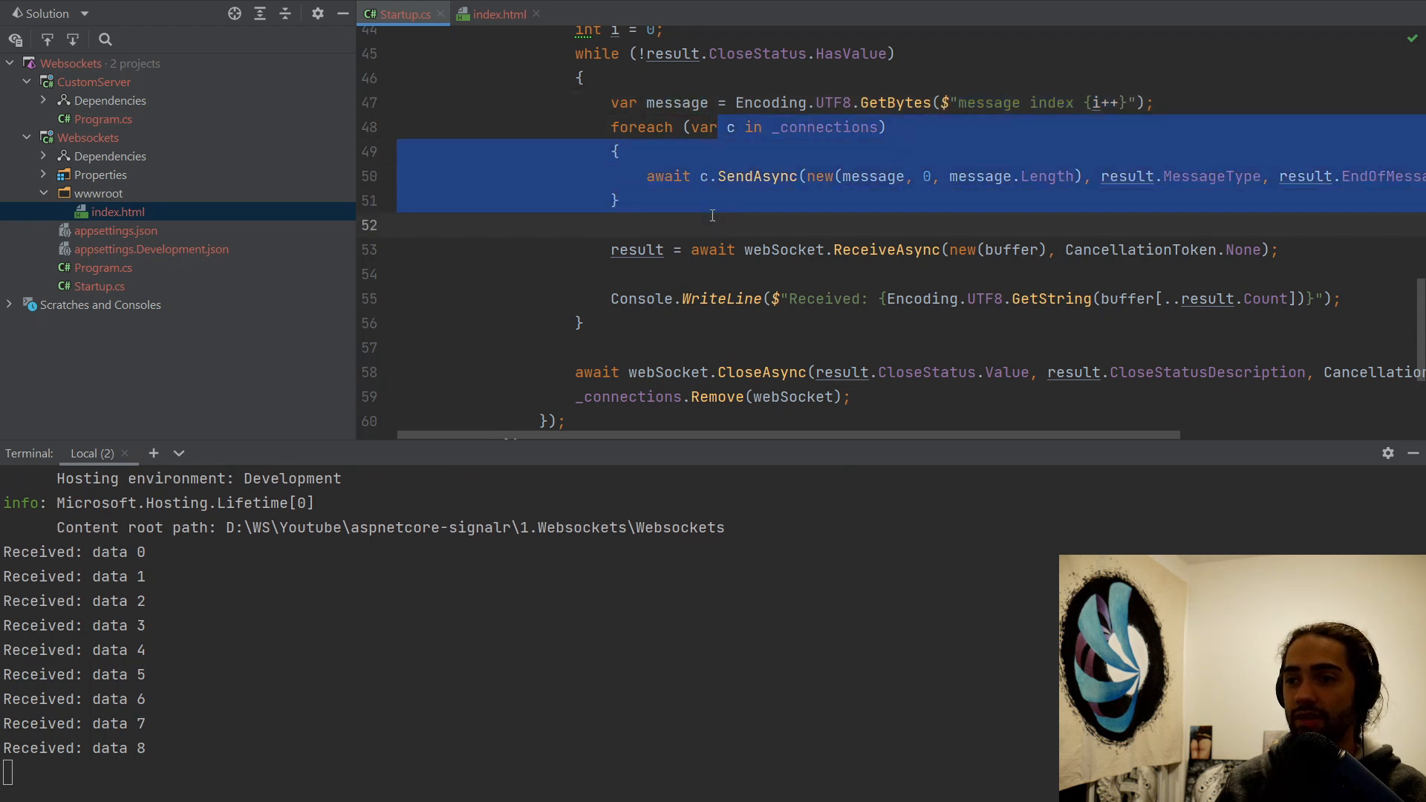
{"action": "left_click_drag", "start_coordinate": [592, 250], "coordinate": [1281, 250]}
{"action": "left_click_drag", "start_coordinate": [110, 527], "coordinate": [171, 739]}
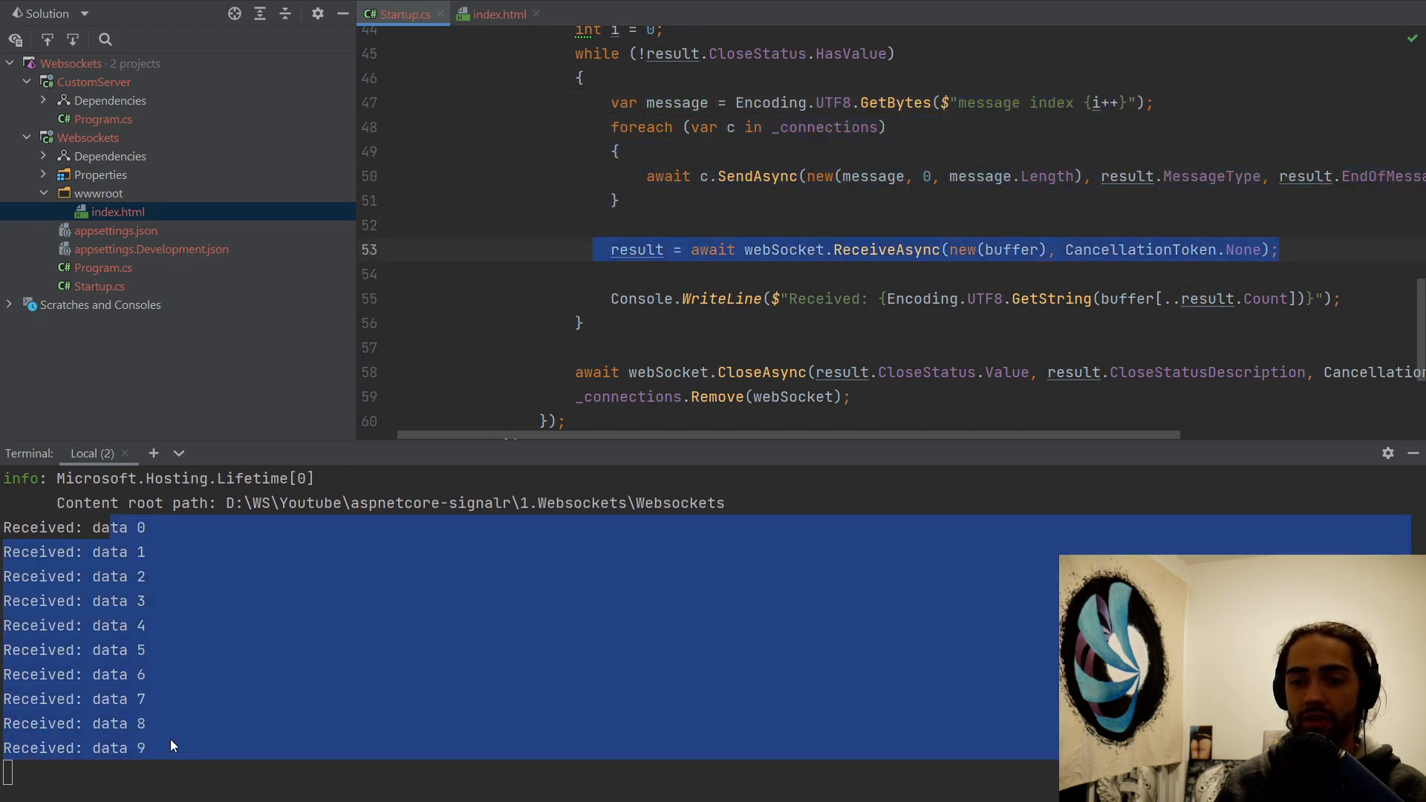
Compare index.html's counter increment with the terminal's data 8 line and the server's Received logging and send block
{"action": "left_click", "coordinate": [498, 16]}
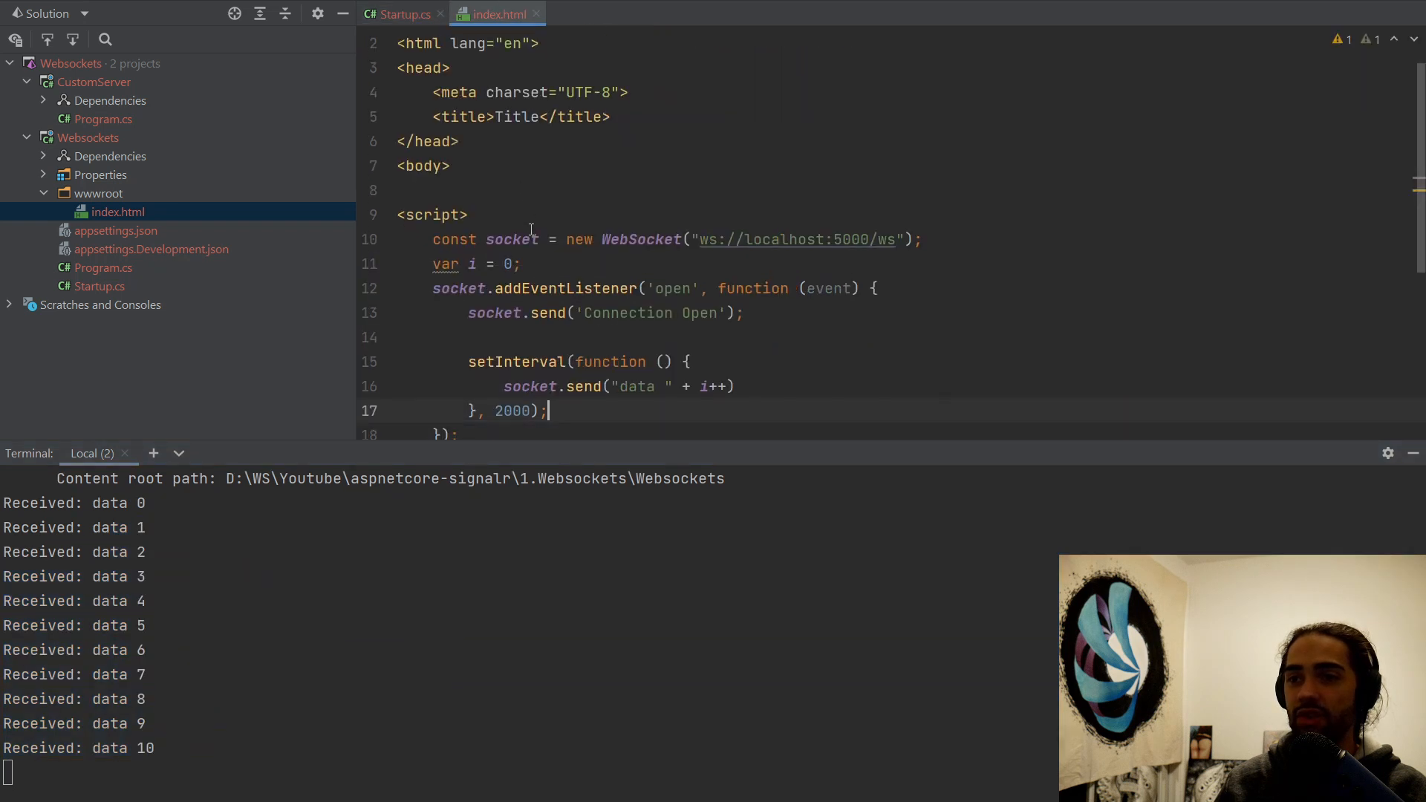
{"action": "scroll", "coordinate": [532, 231], "scroll_direction": "down", "scroll_amount": 1}
{"action": "left_click_drag", "start_coordinate": [468, 308], "coordinate": [666, 359]}
{"action": "left_click", "coordinate": [702, 334]}
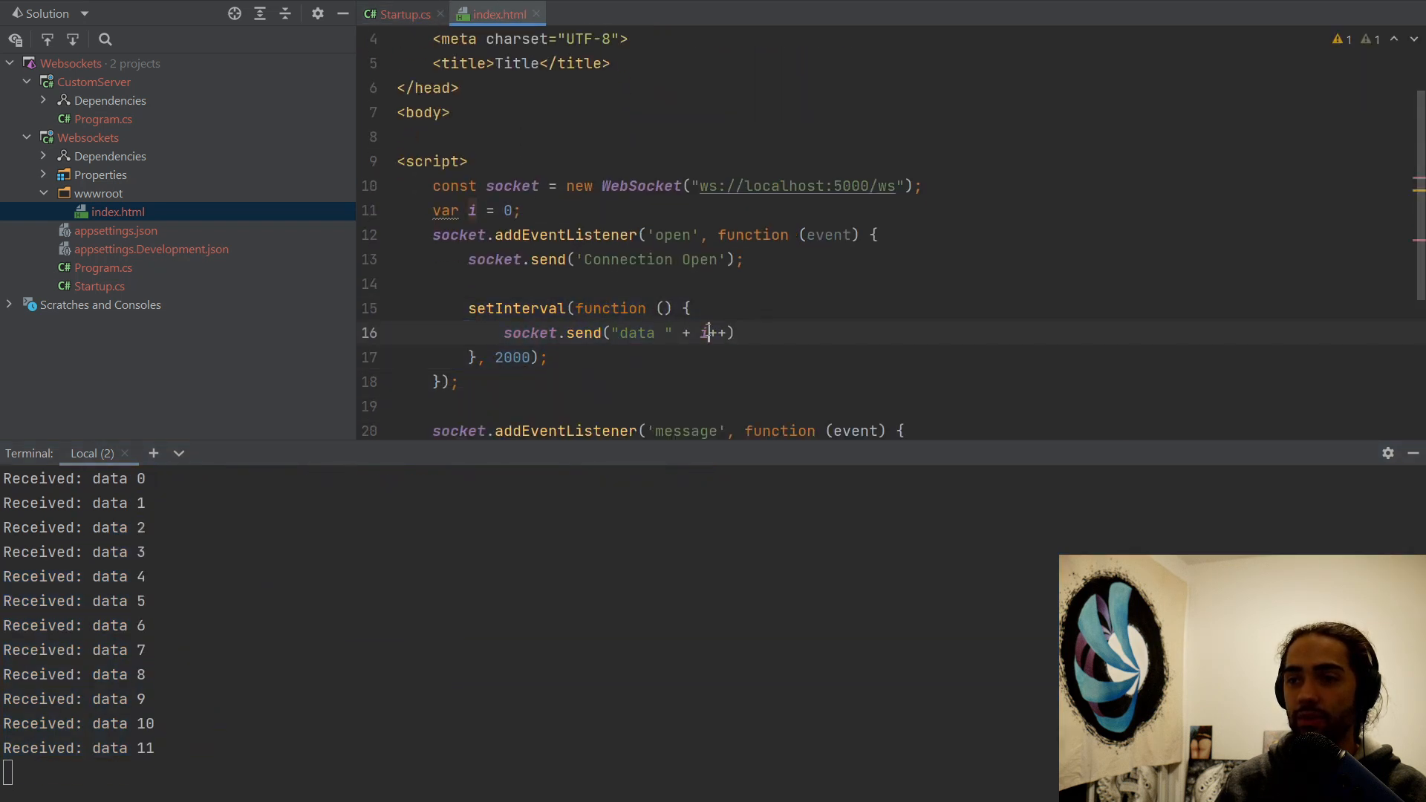
{"action": "left_click_drag", "start_coordinate": [106, 647], "coordinate": [202, 648]}
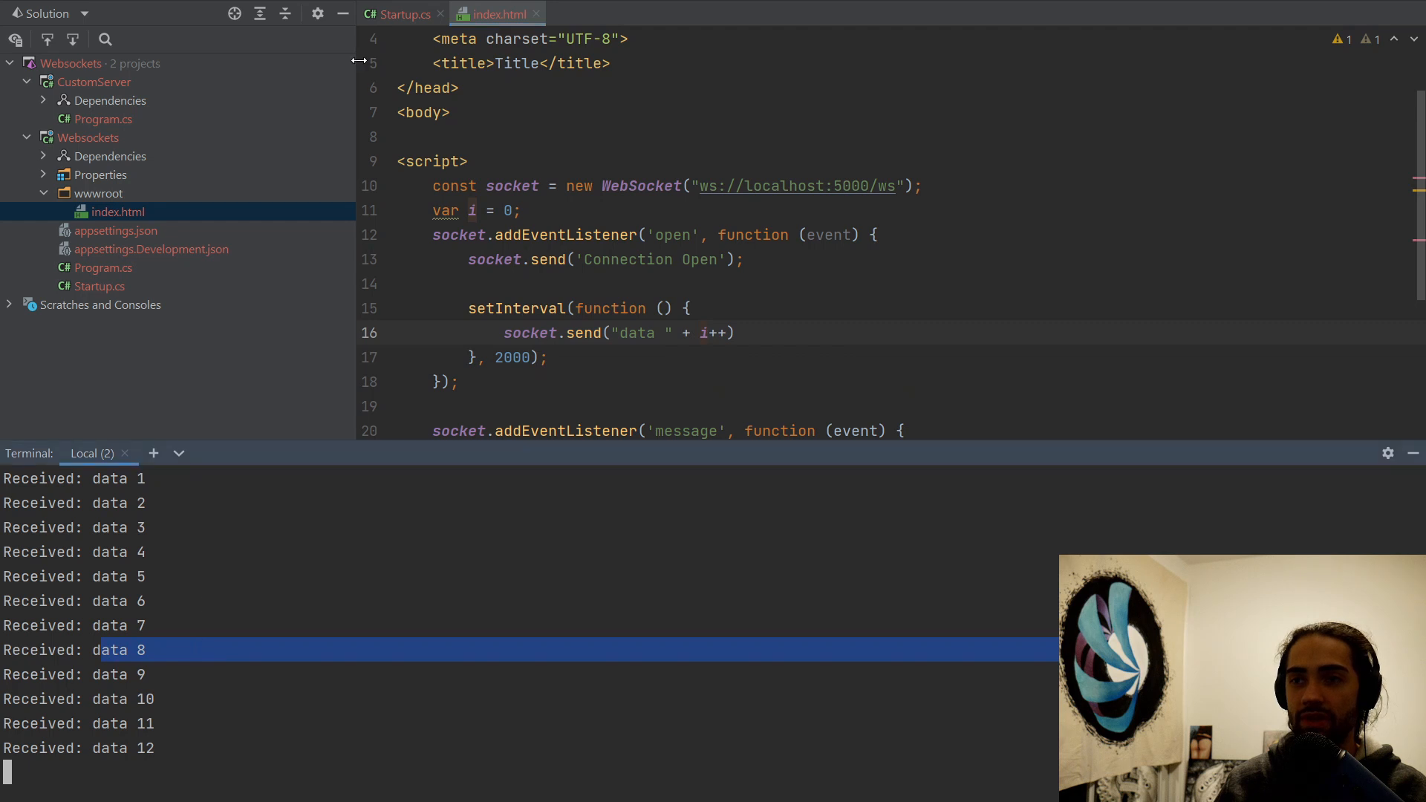
{"action": "left_click", "coordinate": [405, 15]}
{"action": "double_click", "coordinate": [830, 299]}
{"action": "left_click_drag", "start_coordinate": [20, 600], "coordinate": [258, 609]}
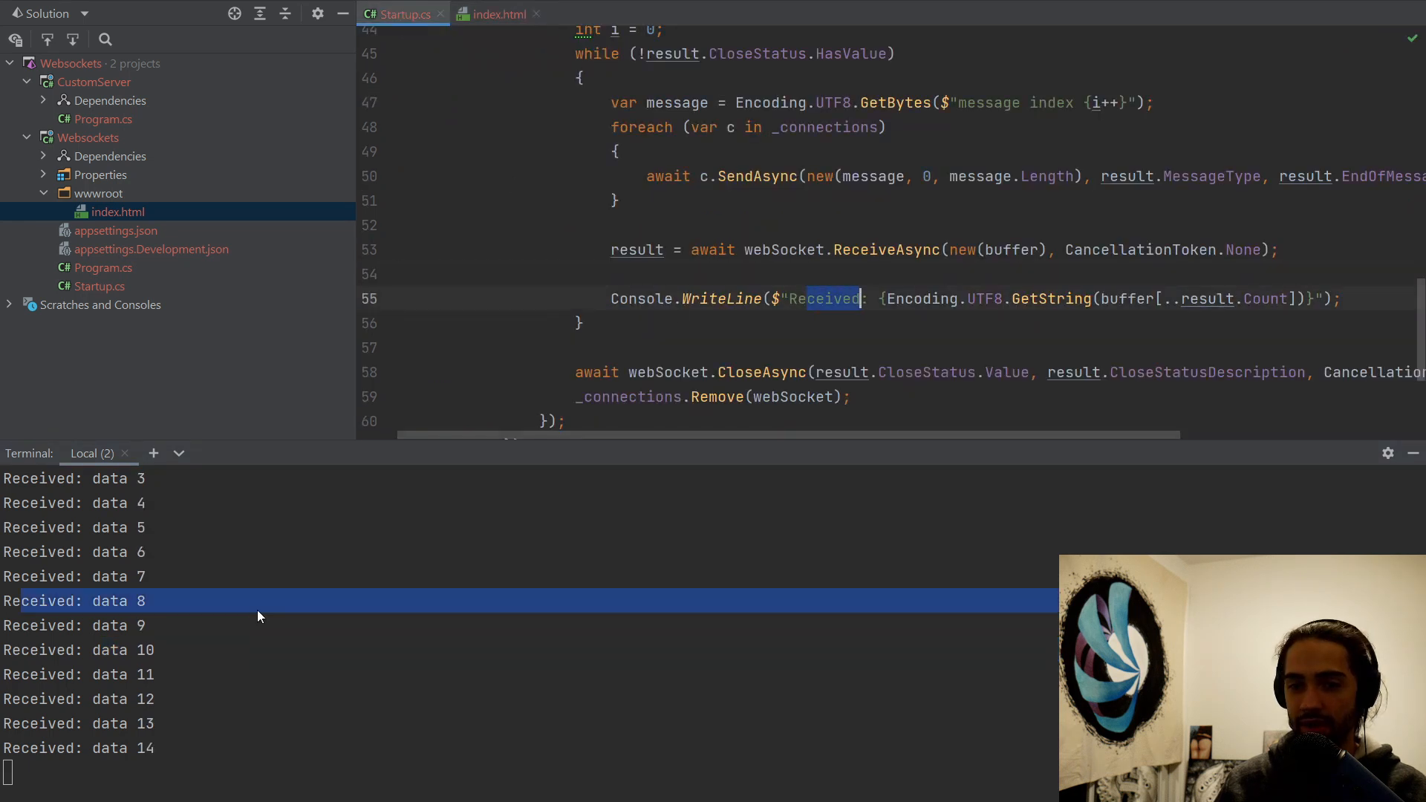
{"action": "left_click", "coordinate": [874, 193]}
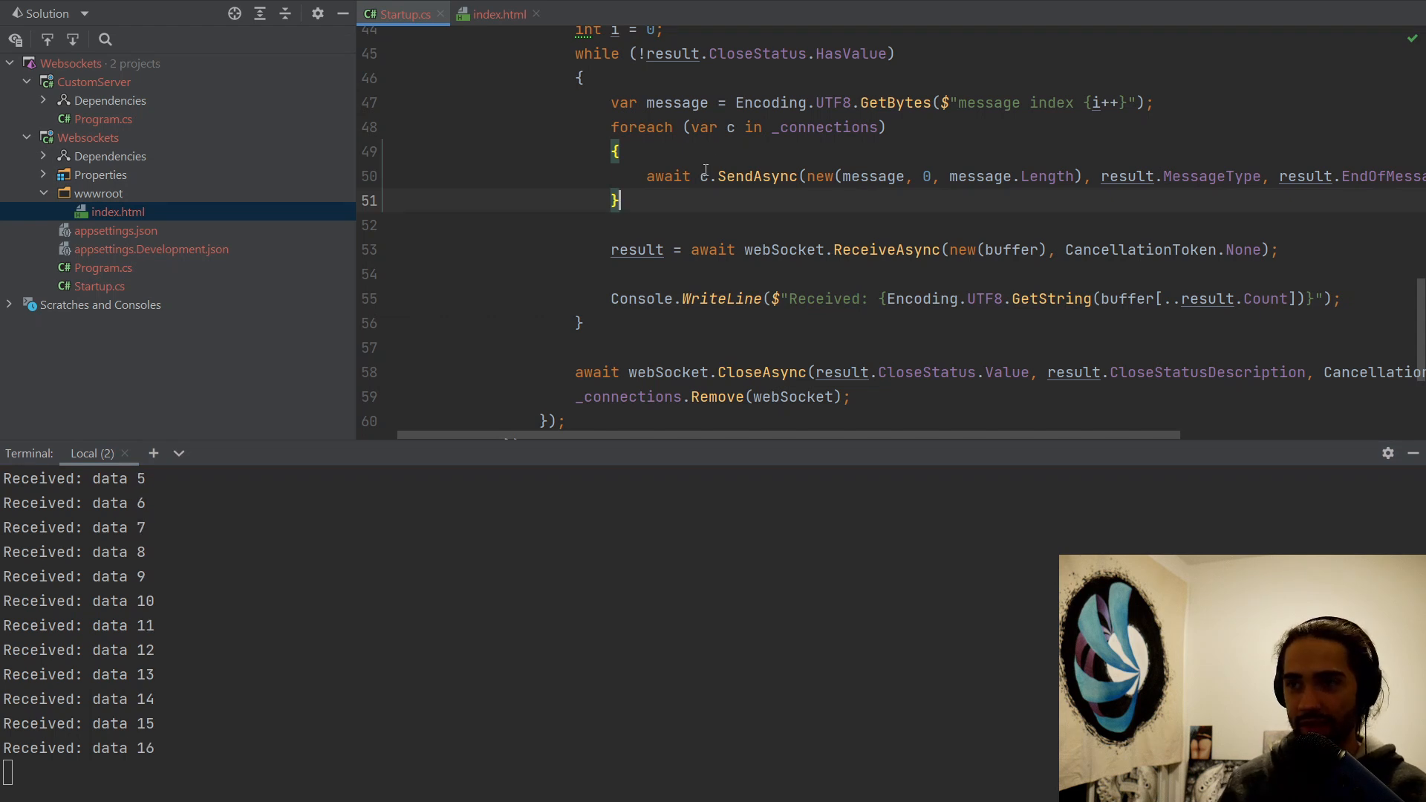
{"action": "left_click_drag", "start_coordinate": [683, 82], "coordinate": [736, 200]}
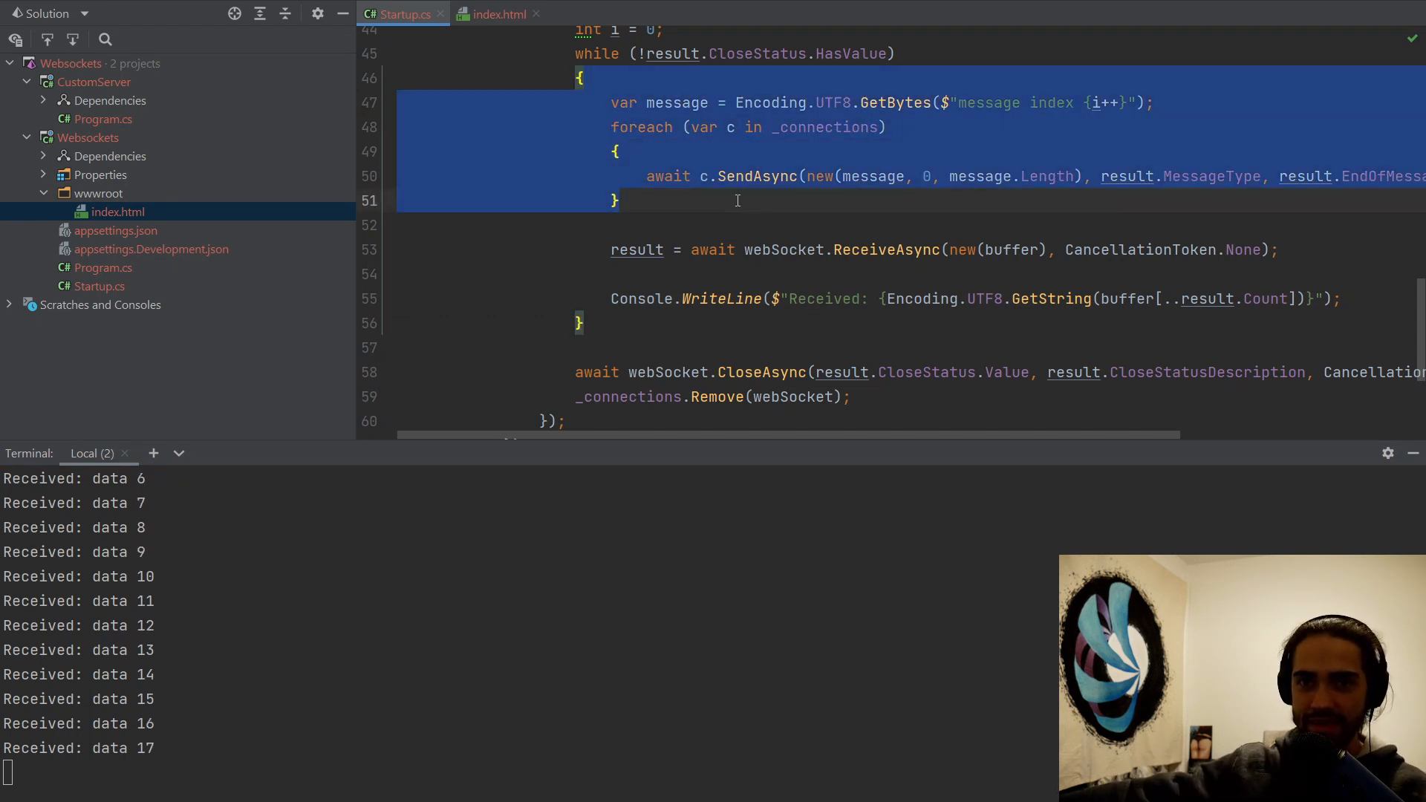
View the websocket messages in the browser, select the send and receive loop body, and return to DevTools
{"action": "key", "text": "alt+Tab"}
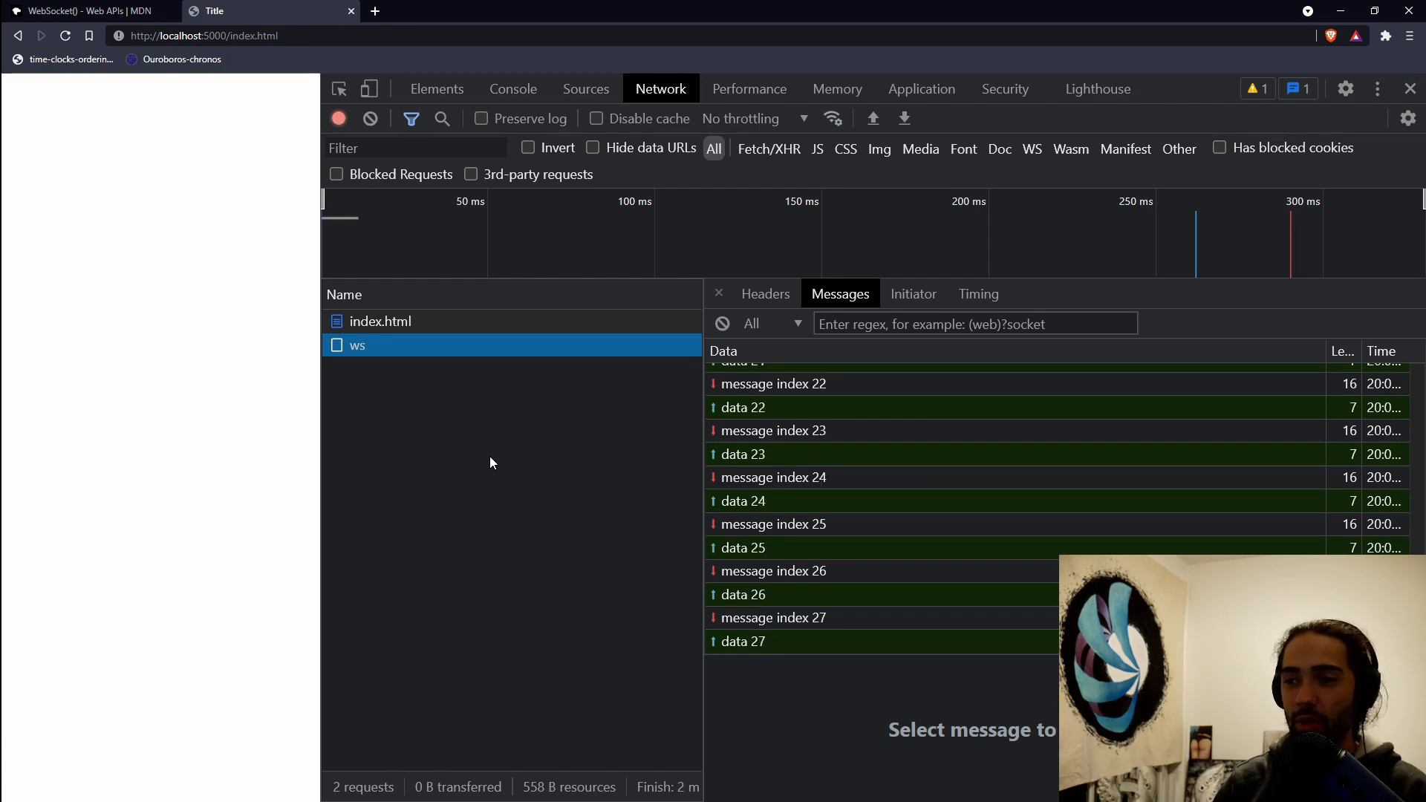
{"action": "key", "text": "alt+Tab"}
{"action": "left_click_drag", "start_coordinate": [594, 103], "coordinate": [703, 272]}
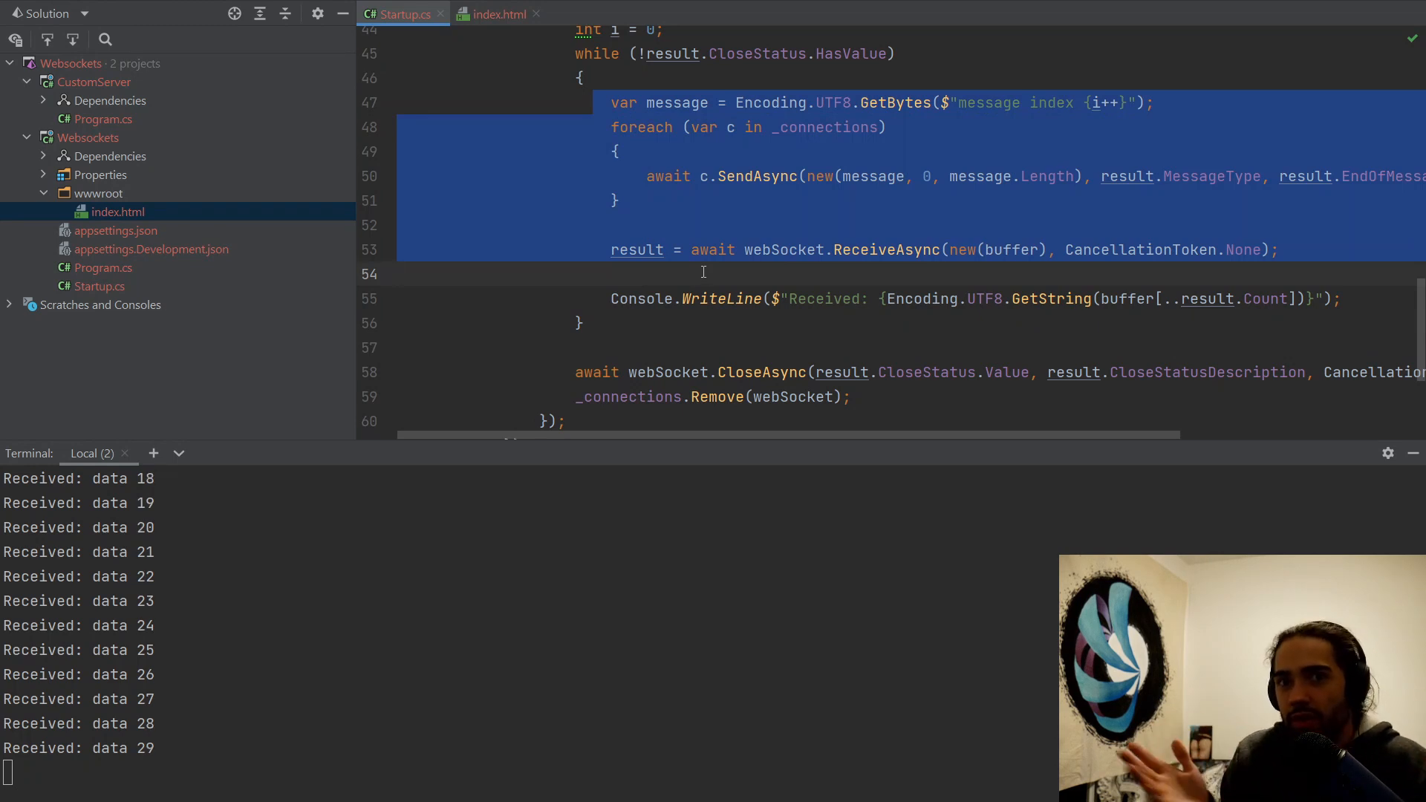
{"action": "left_click", "coordinate": [681, 177]}
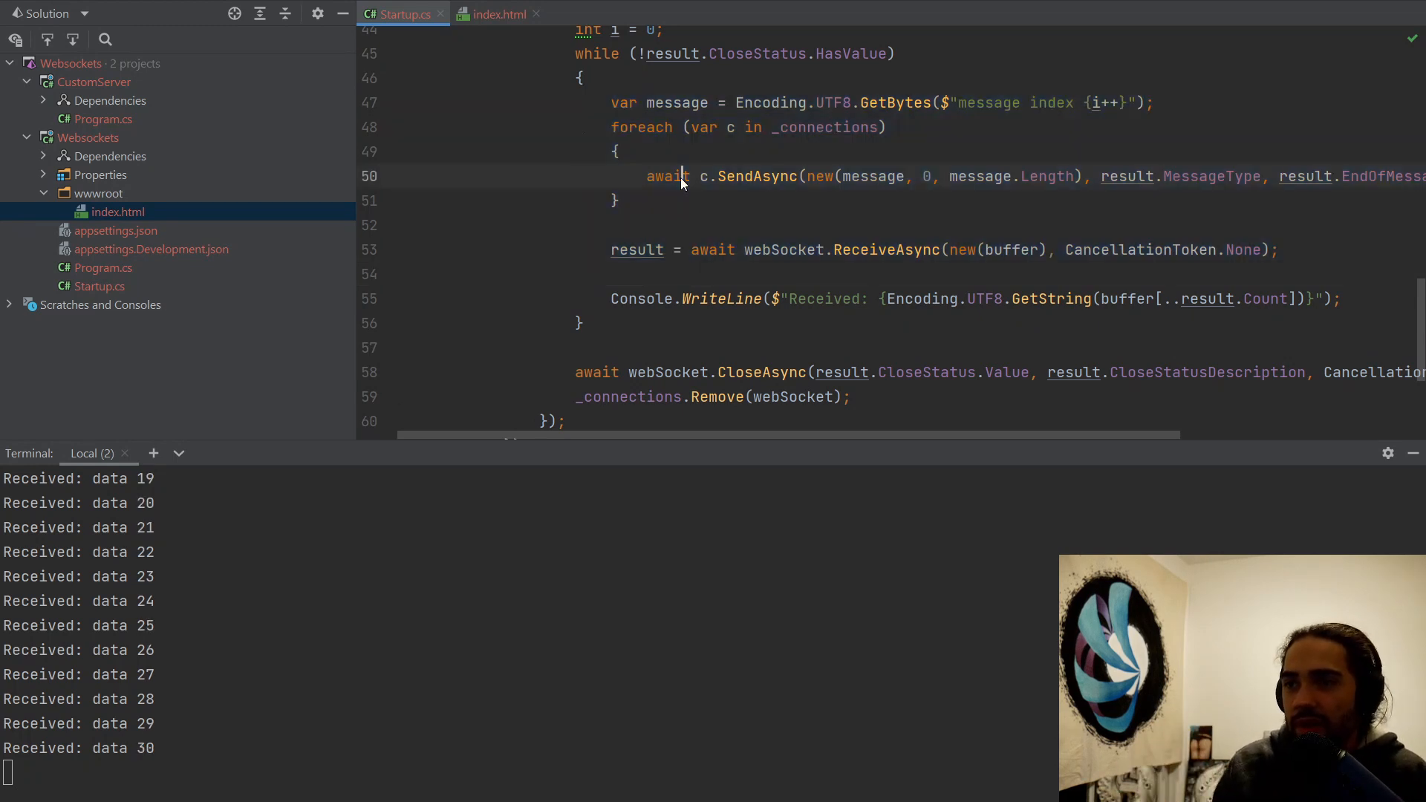
{"action": "left_click_drag", "start_coordinate": [557, 77], "coordinate": [842, 292]}
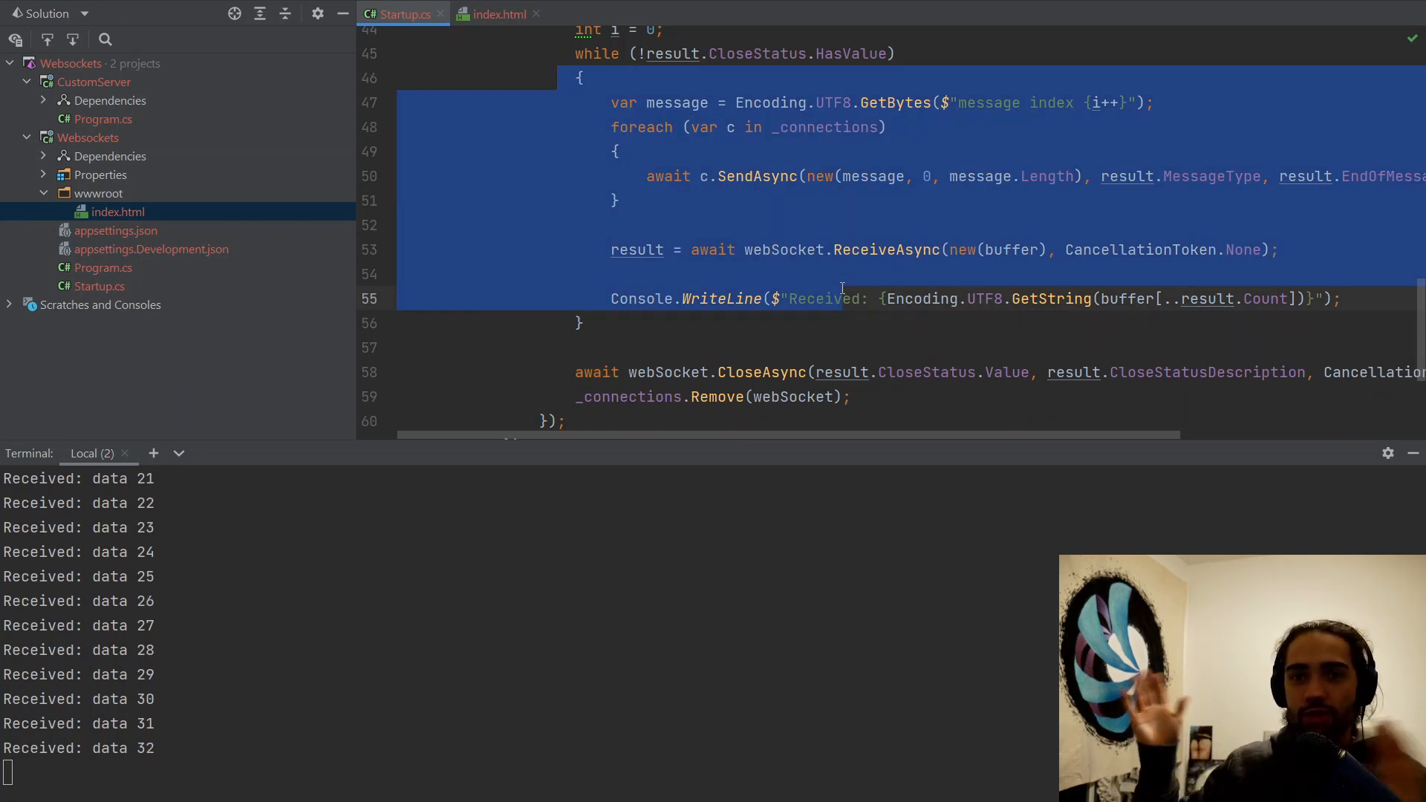
{"action": "key", "text": "alt+Tab"}
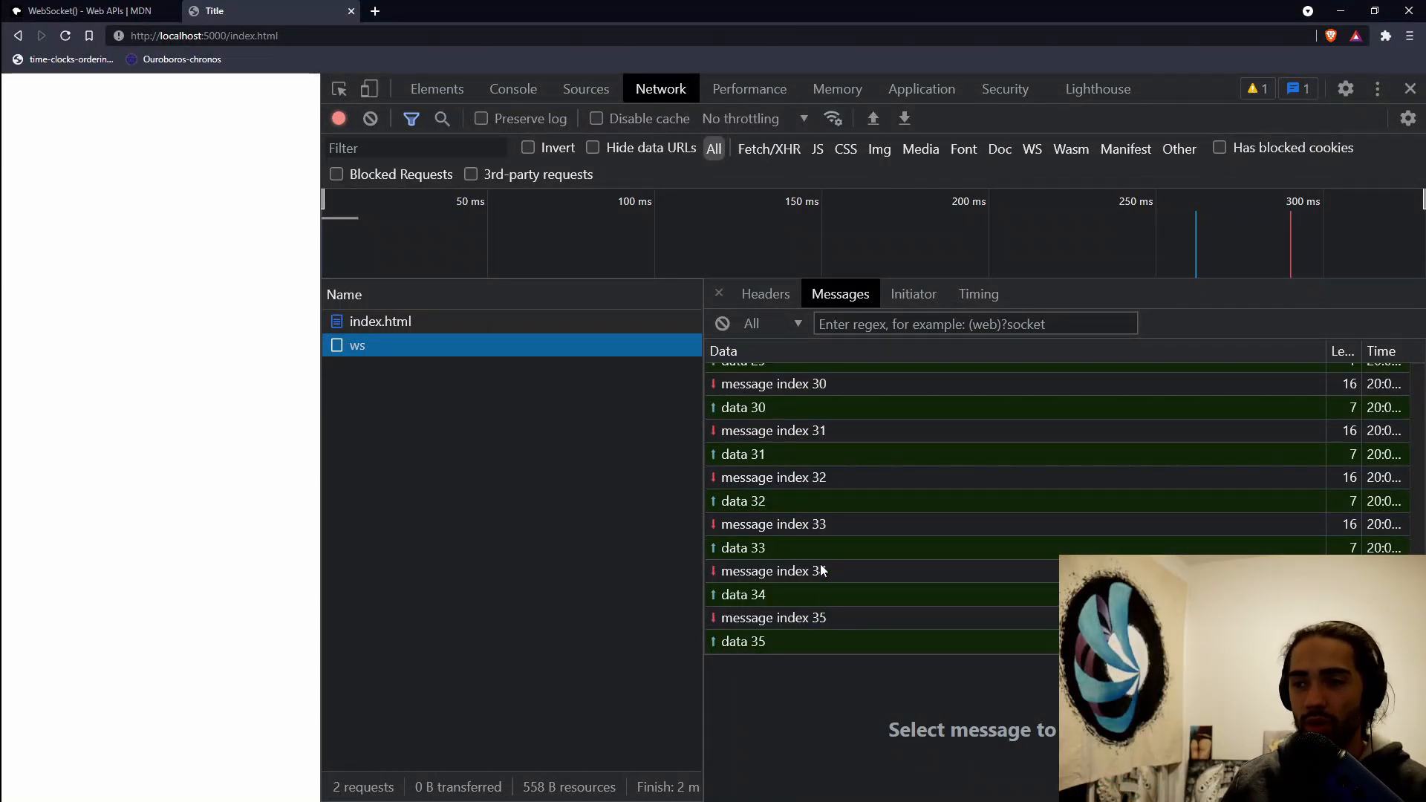
Inspect the ws handshake headers: response headers, Request URL and the 101 Switching Protocols status
{"action": "left_click", "coordinate": [765, 294]}
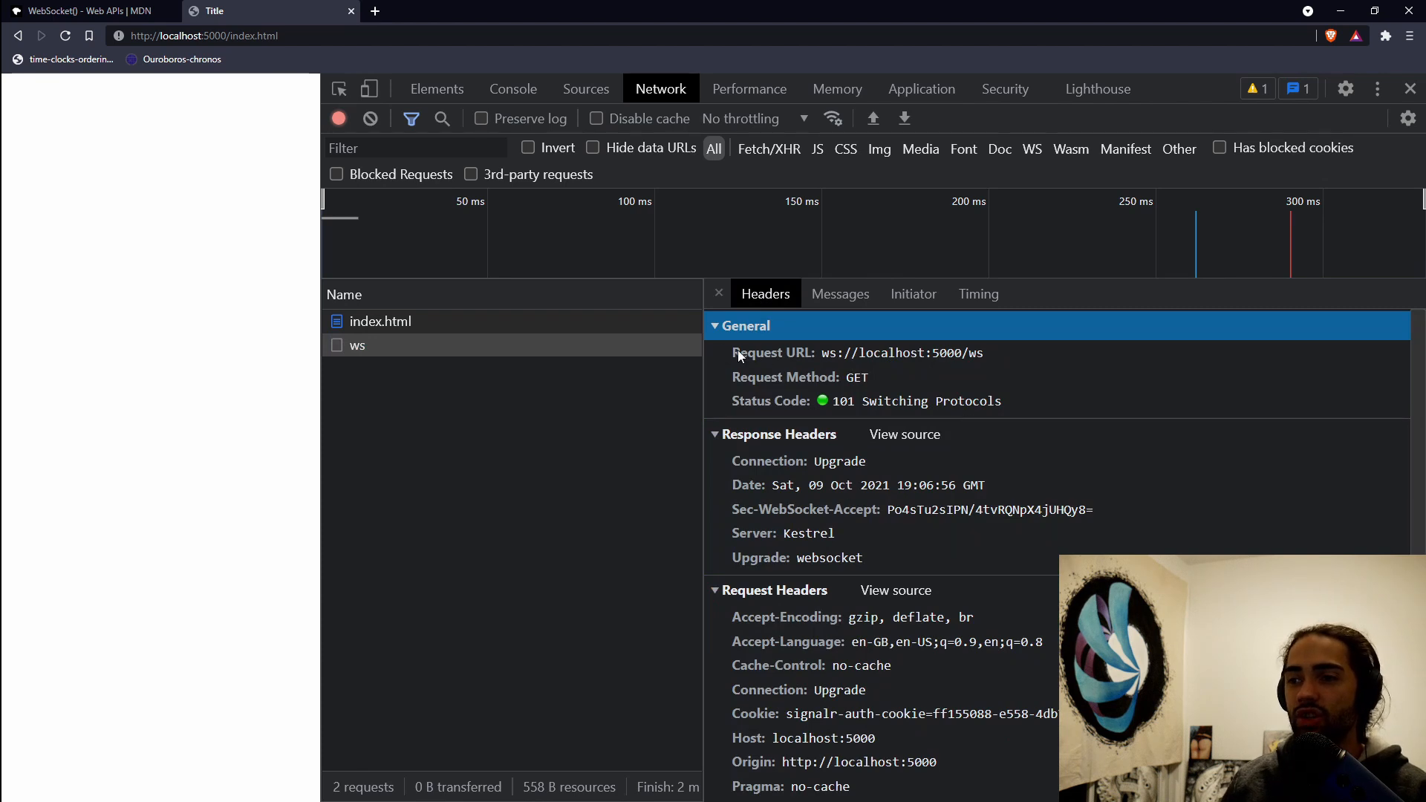
{"action": "mouse_move", "coordinate": [723, 349]}
{"action": "left_mouse_down"}
{"action": "mouse_move", "coordinate": [992, 782]}
{"action": "mouse_move", "coordinate": [990, 467]}
{"action": "left_mouse_up"}
{"action": "left_click", "coordinate": [991, 466]}
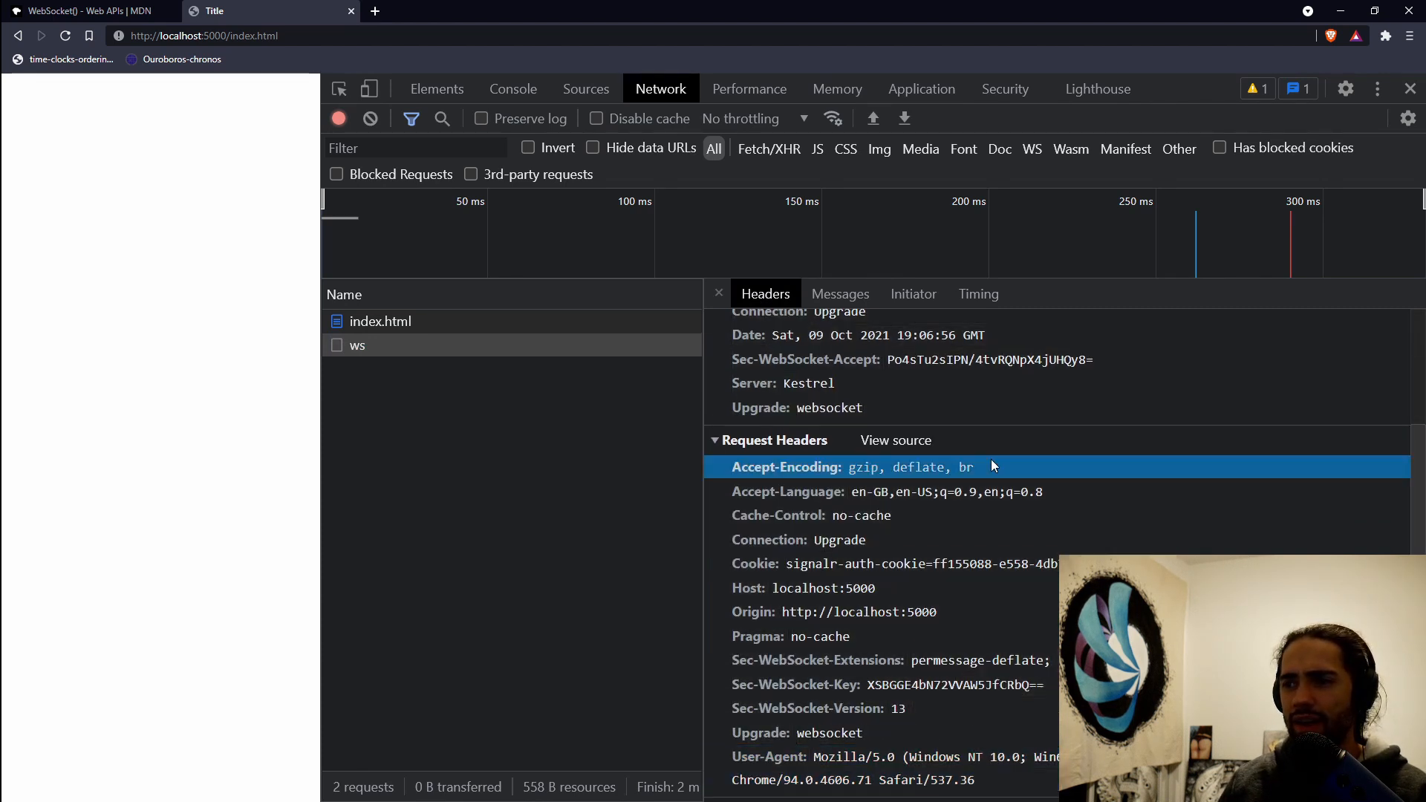
{"action": "scroll", "coordinate": [990, 465], "scroll_direction": "up", "scroll_amount": 2}
{"action": "left_click_drag", "start_coordinate": [755, 455], "coordinate": [936, 534]}
{"action": "left_click", "coordinate": [936, 534]}
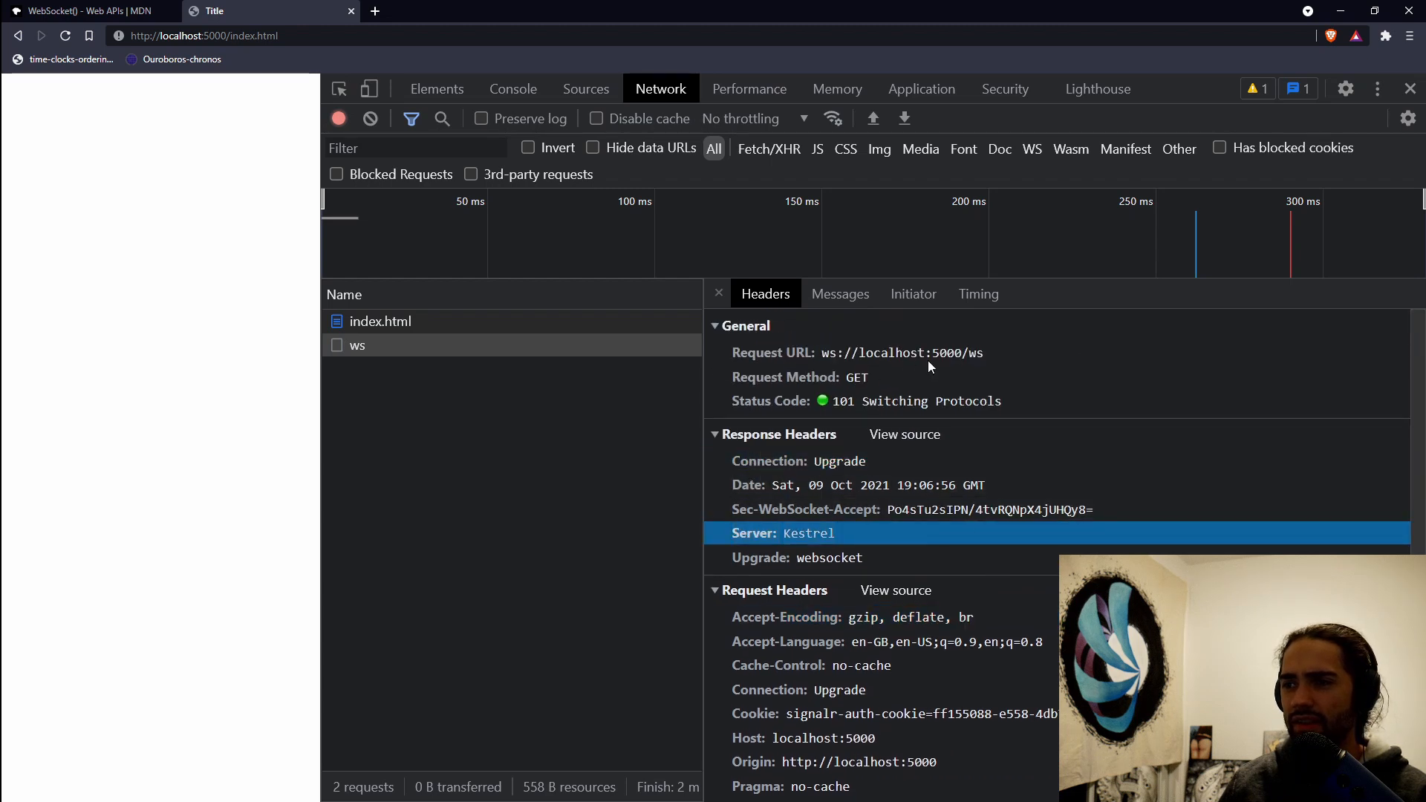
{"action": "mouse_move", "coordinate": [966, 355]}
{"action": "left_mouse_down"}
{"action": "mouse_move", "coordinate": [799, 354]}
{"action": "mouse_move", "coordinate": [836, 353]}
{"action": "mouse_move", "coordinate": [838, 377]}
{"action": "left_mouse_up"}
{"action": "left_click", "coordinate": [837, 354]}
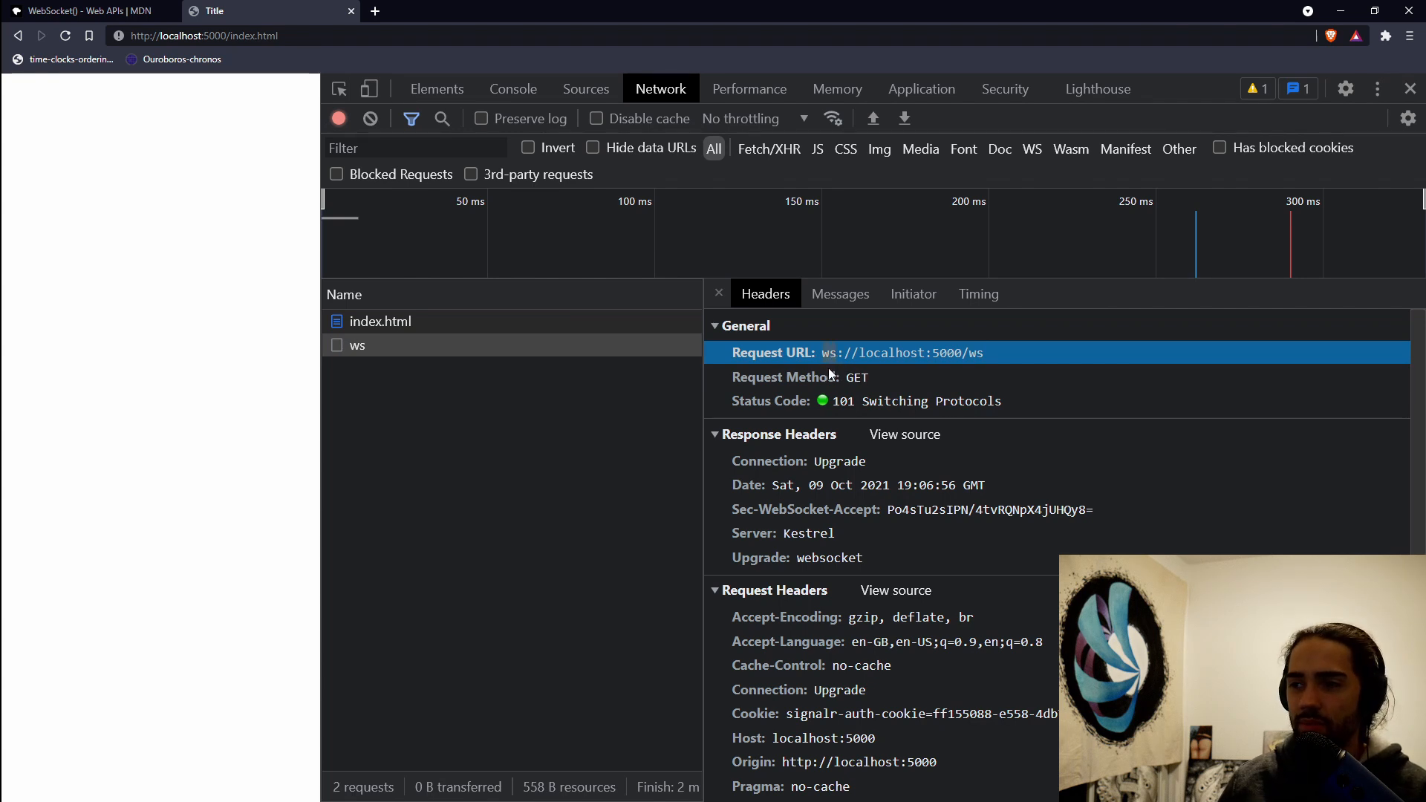
{"action": "left_click_drag", "start_coordinate": [733, 397], "coordinate": [960, 402]}
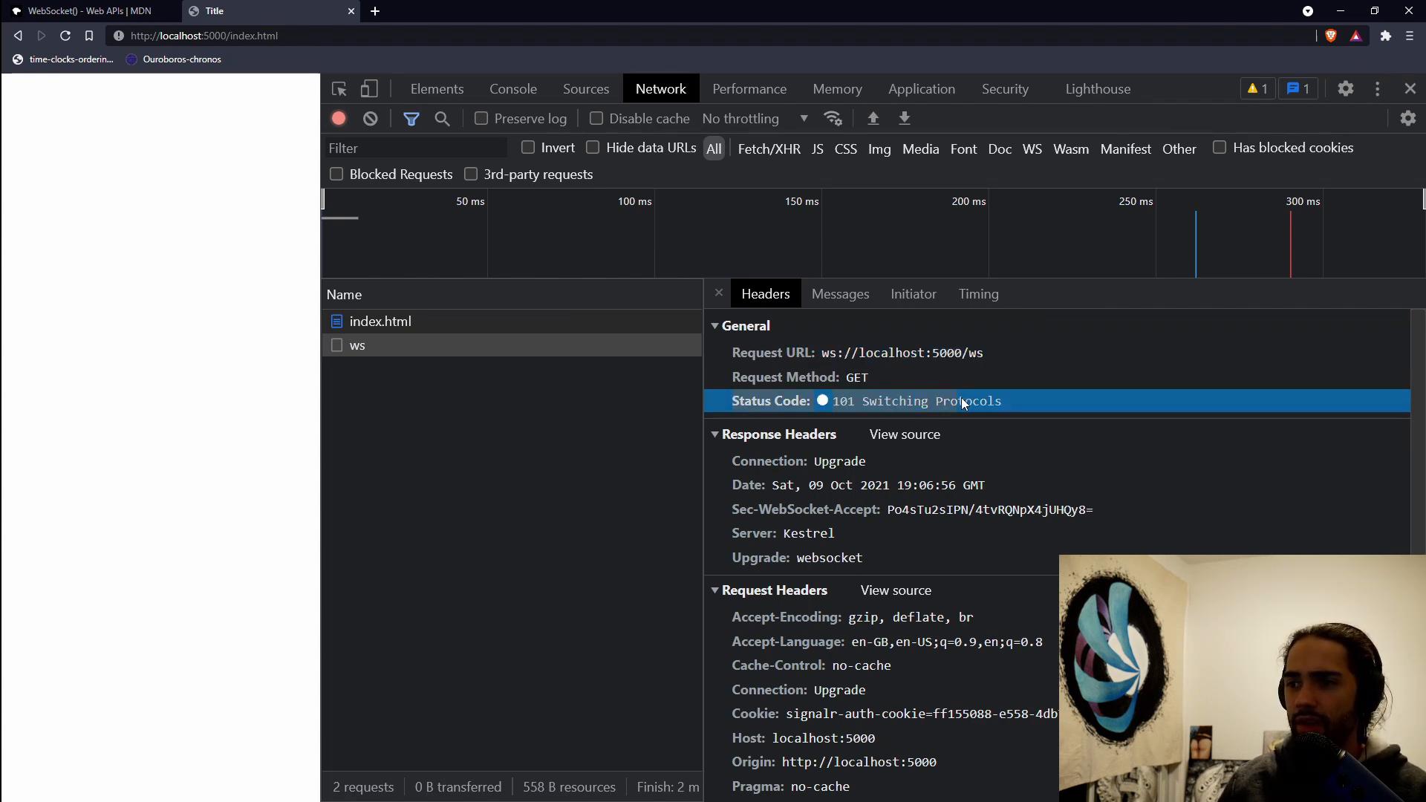
{"action": "scroll", "coordinate": [981, 398], "scroll_direction": "down", "scroll_amount": 1}
{"action": "scroll", "coordinate": [947, 434], "scroll_direction": "down", "scroll_amount": 1}
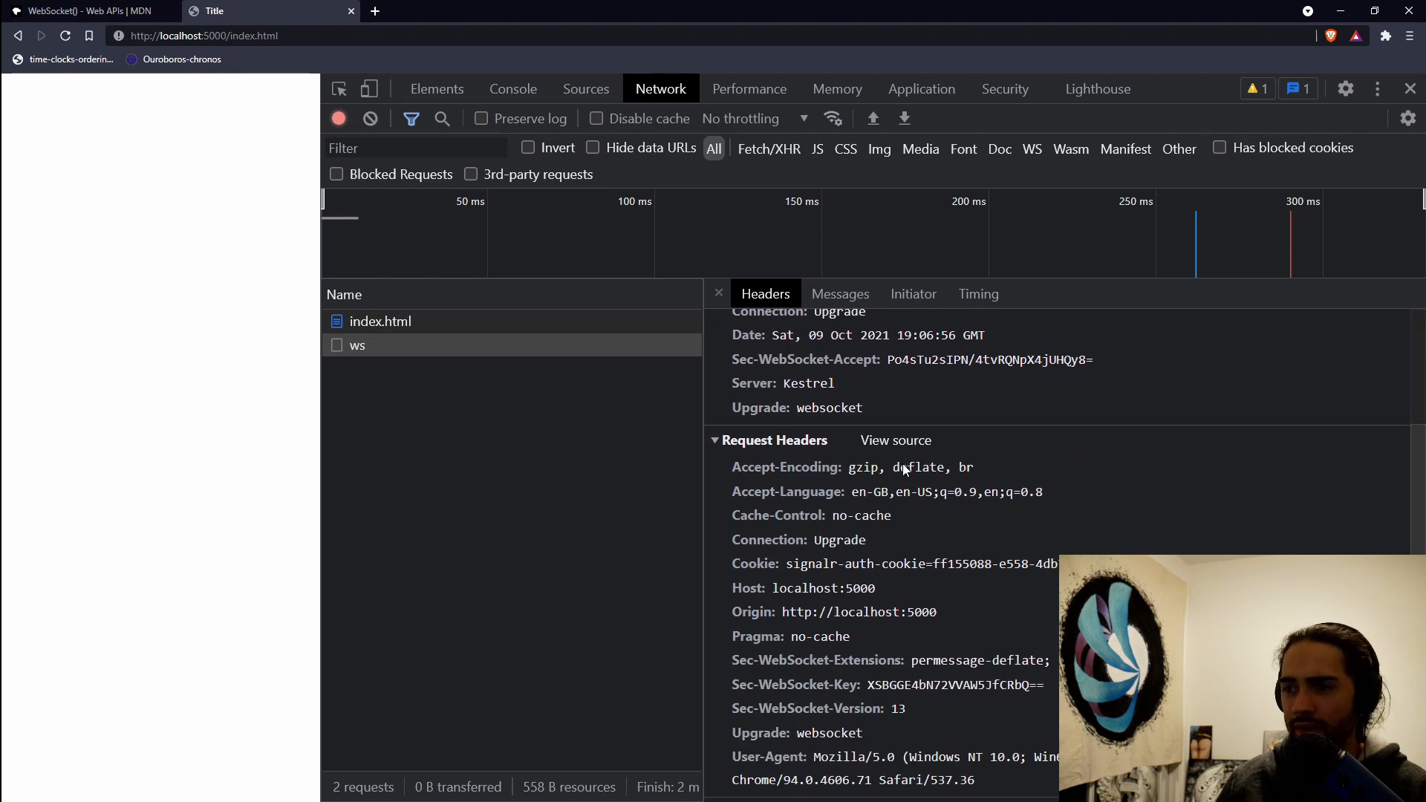
Highlight the Upgrade, Sec-WebSocket-Key and Sec-WebSocket-Version request headers, then show the Messages list
{"action": "left_click", "coordinate": [945, 724]}
{"action": "left_click", "coordinate": [969, 692]}
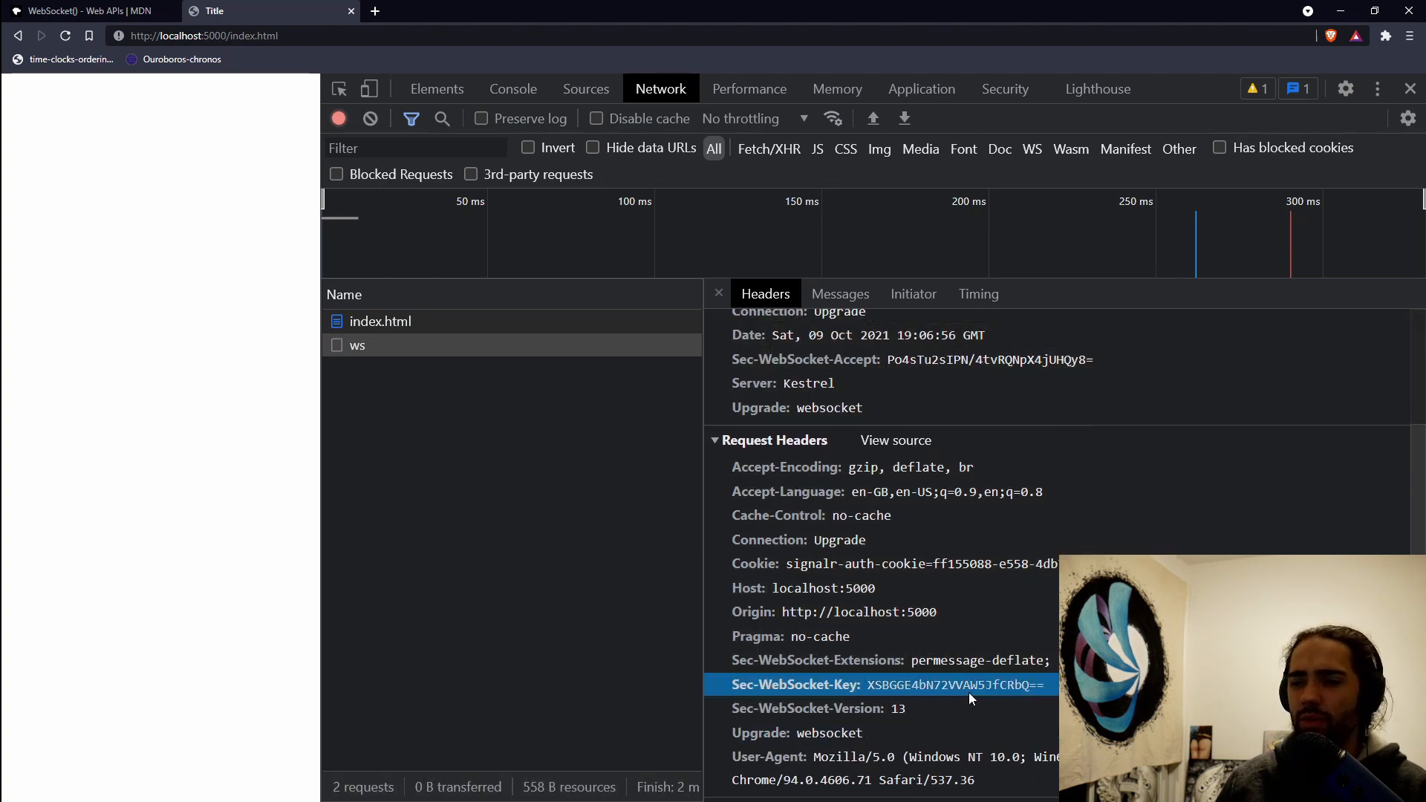
{"action": "left_click", "coordinate": [941, 716]}
{"action": "left_click", "coordinate": [724, 685]}
{"action": "left_click", "coordinate": [902, 716]}
{"action": "left_click", "coordinate": [755, 731]}
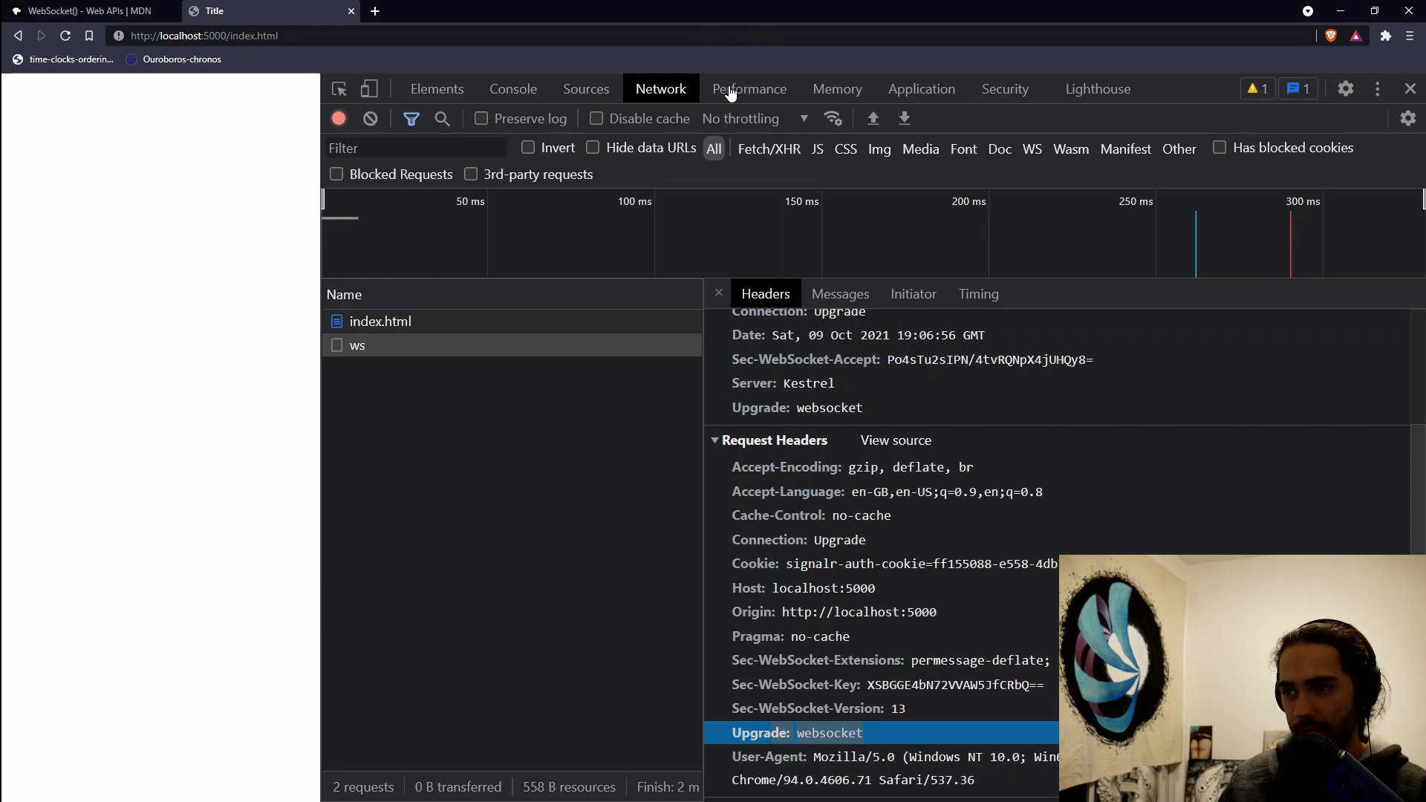
{"action": "left_click", "coordinate": [840, 293]}
{"action": "scroll", "coordinate": [1030, 511], "scroll_direction": "down", "scroll_amount": 5}
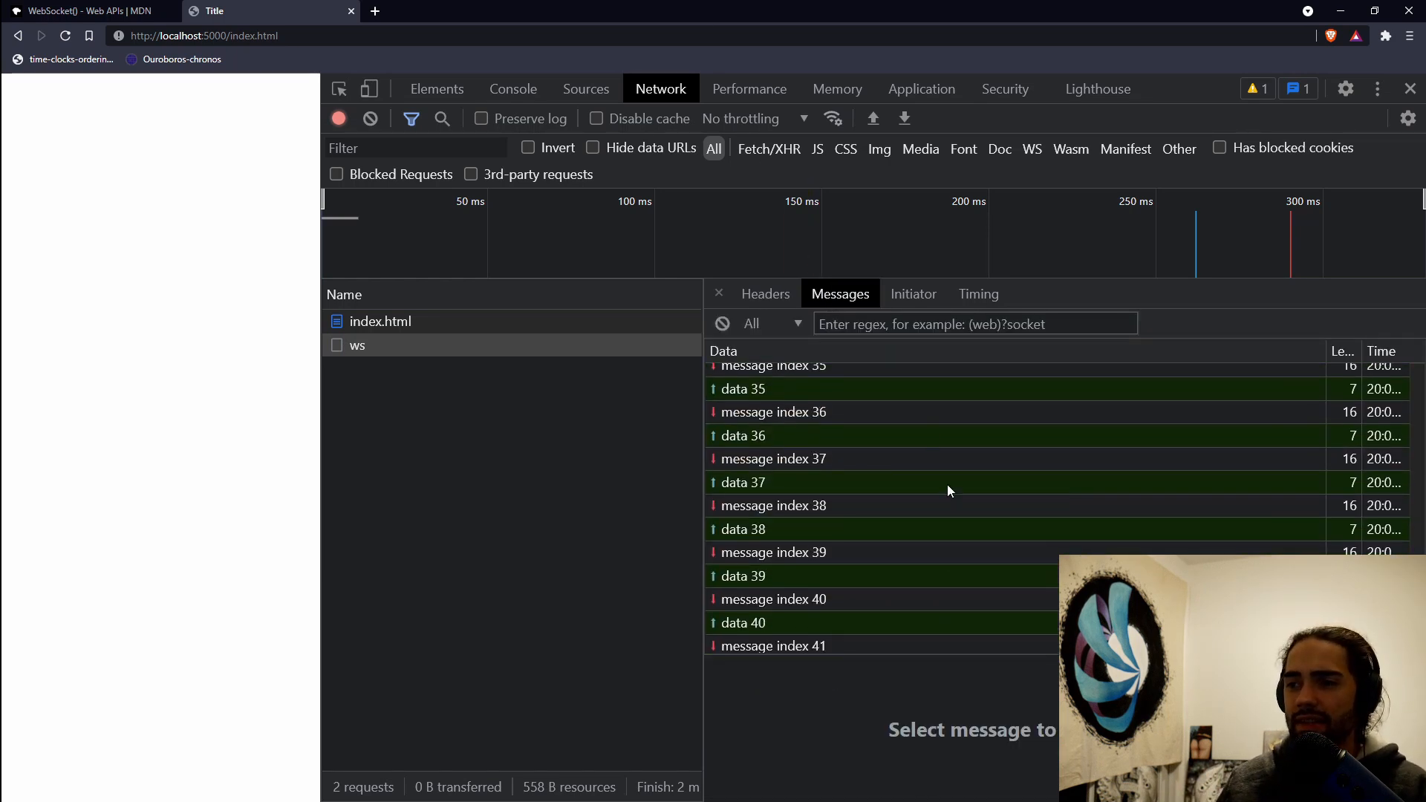
{"action": "scroll", "coordinate": [894, 516], "scroll_direction": "down", "scroll_amount": 3}
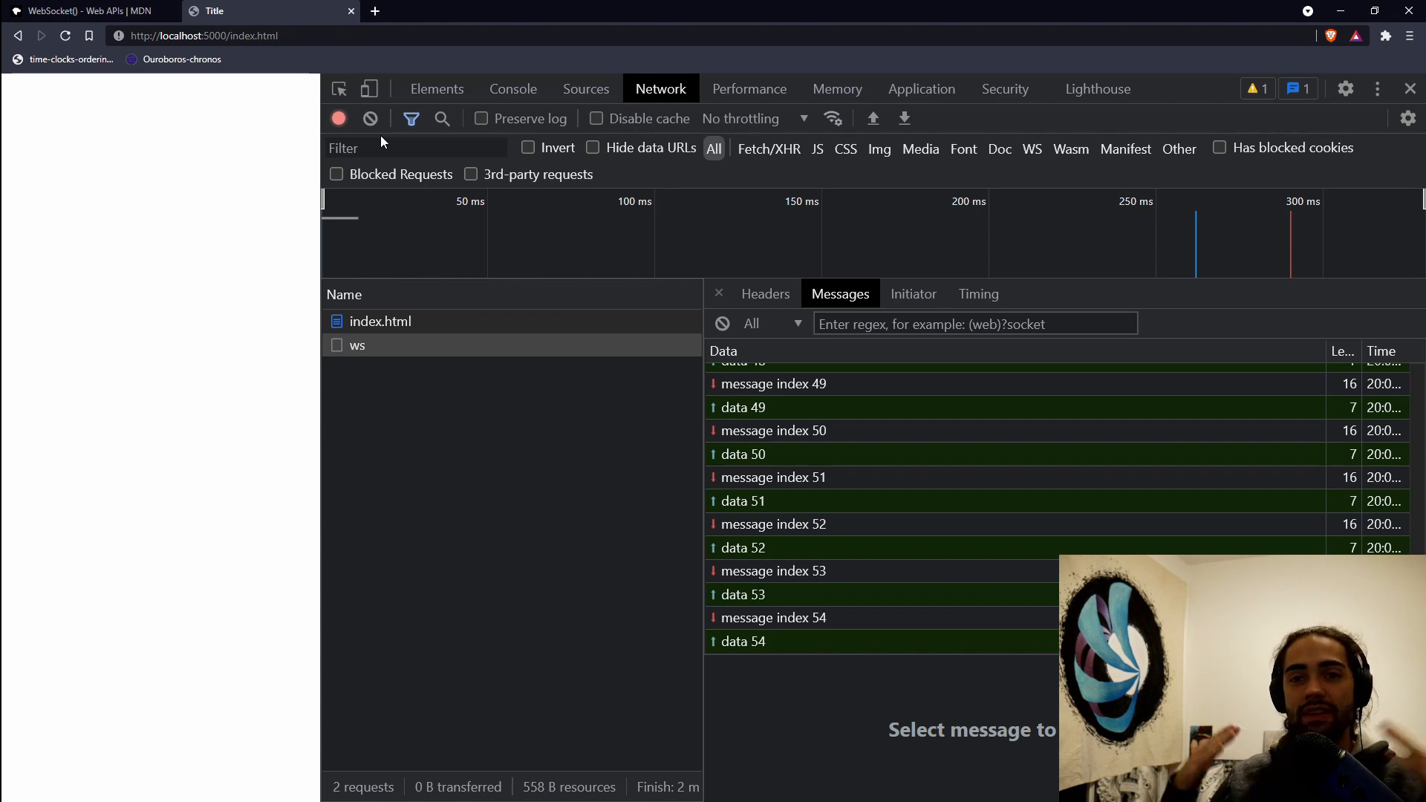
Hide Rider's terminal to enlarge the code view and return to the browser
{"action": "key", "text": "alt+Tab"}
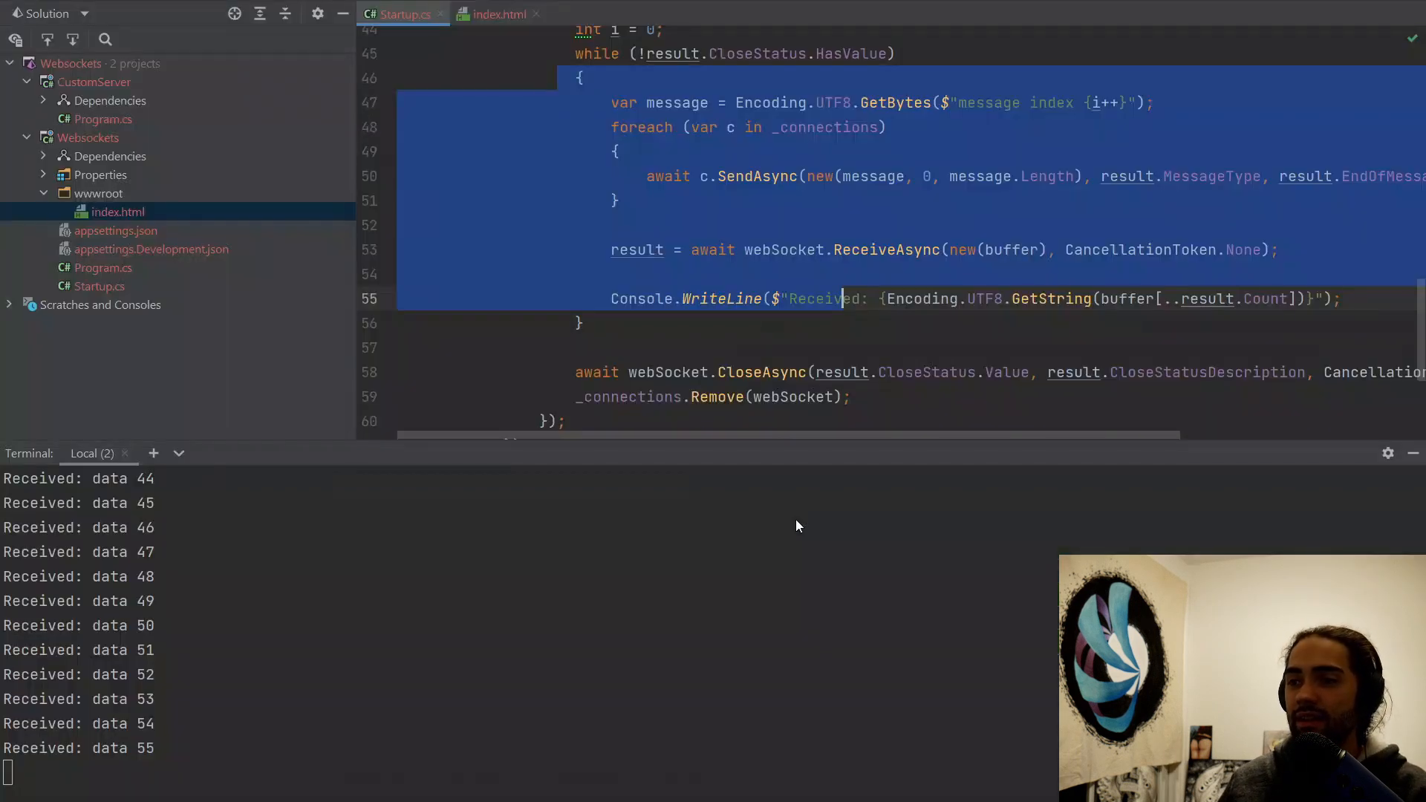
{"action": "left_click", "coordinate": [785, 384]}
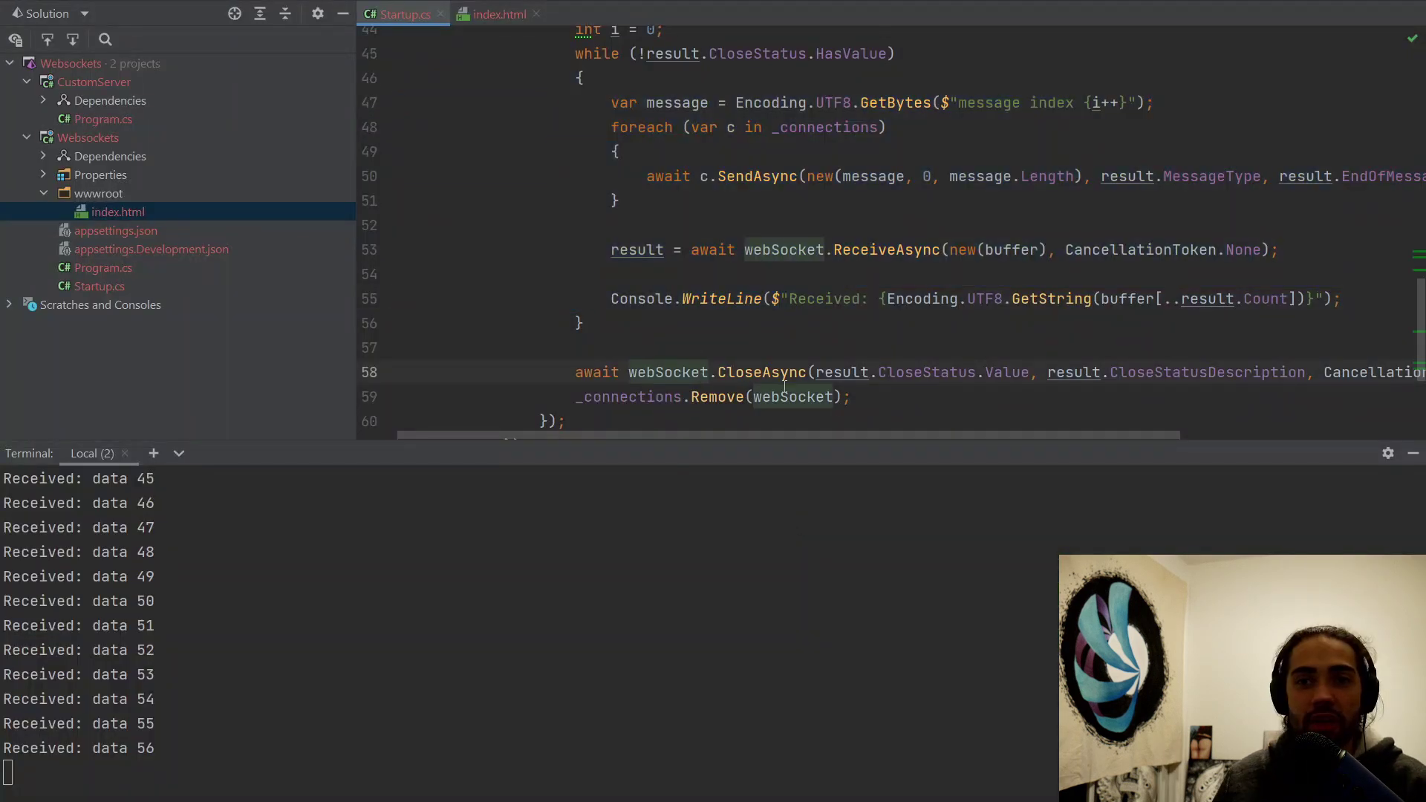
{"action": "left_click", "coordinate": [1411, 455]}
{"action": "scroll", "coordinate": [779, 446], "scroll_direction": "up", "scroll_amount": 2}
{"action": "left_click_drag", "start_coordinate": [669, 262], "coordinate": [718, 610]}
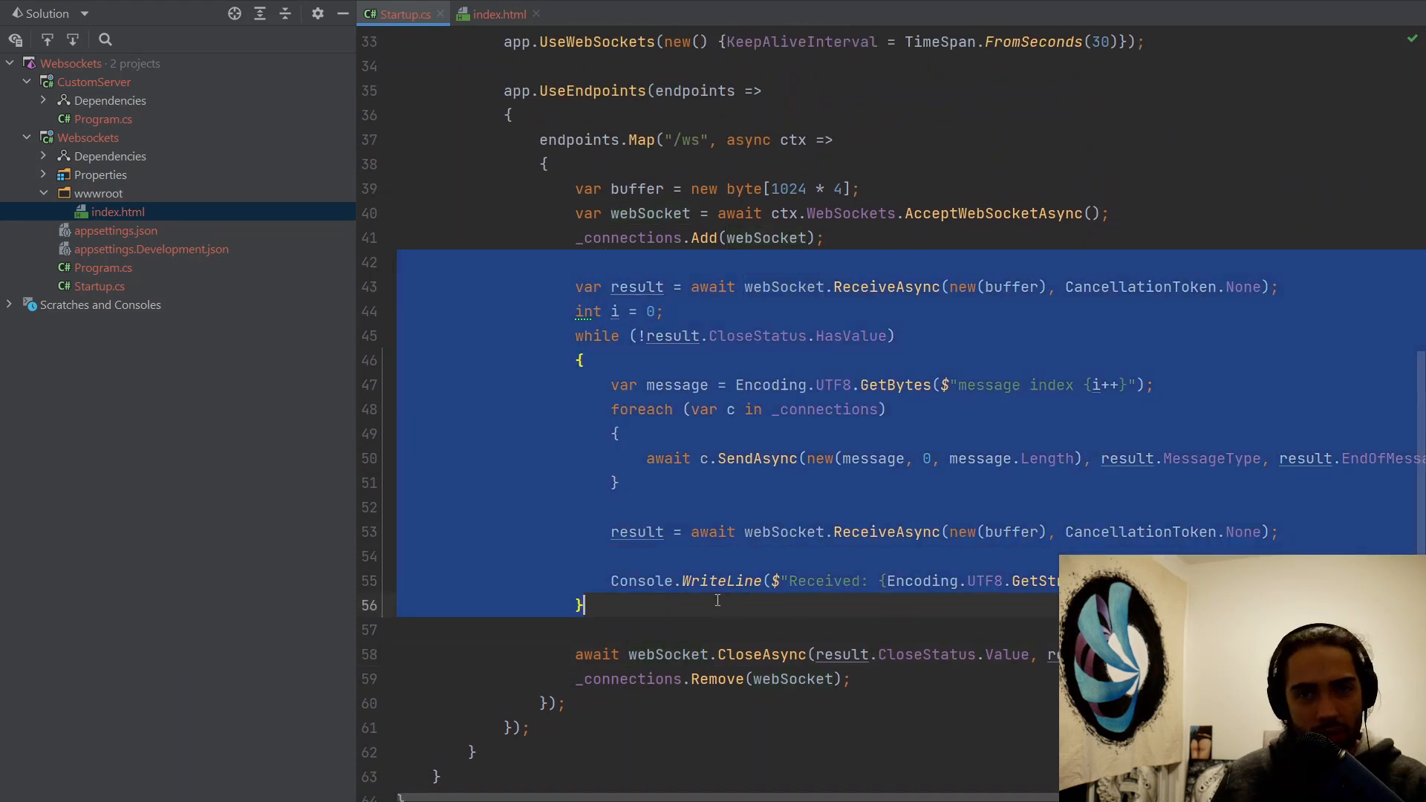
{"action": "left_click", "coordinate": [757, 507]}
{"action": "key", "text": "alt+Tab"}
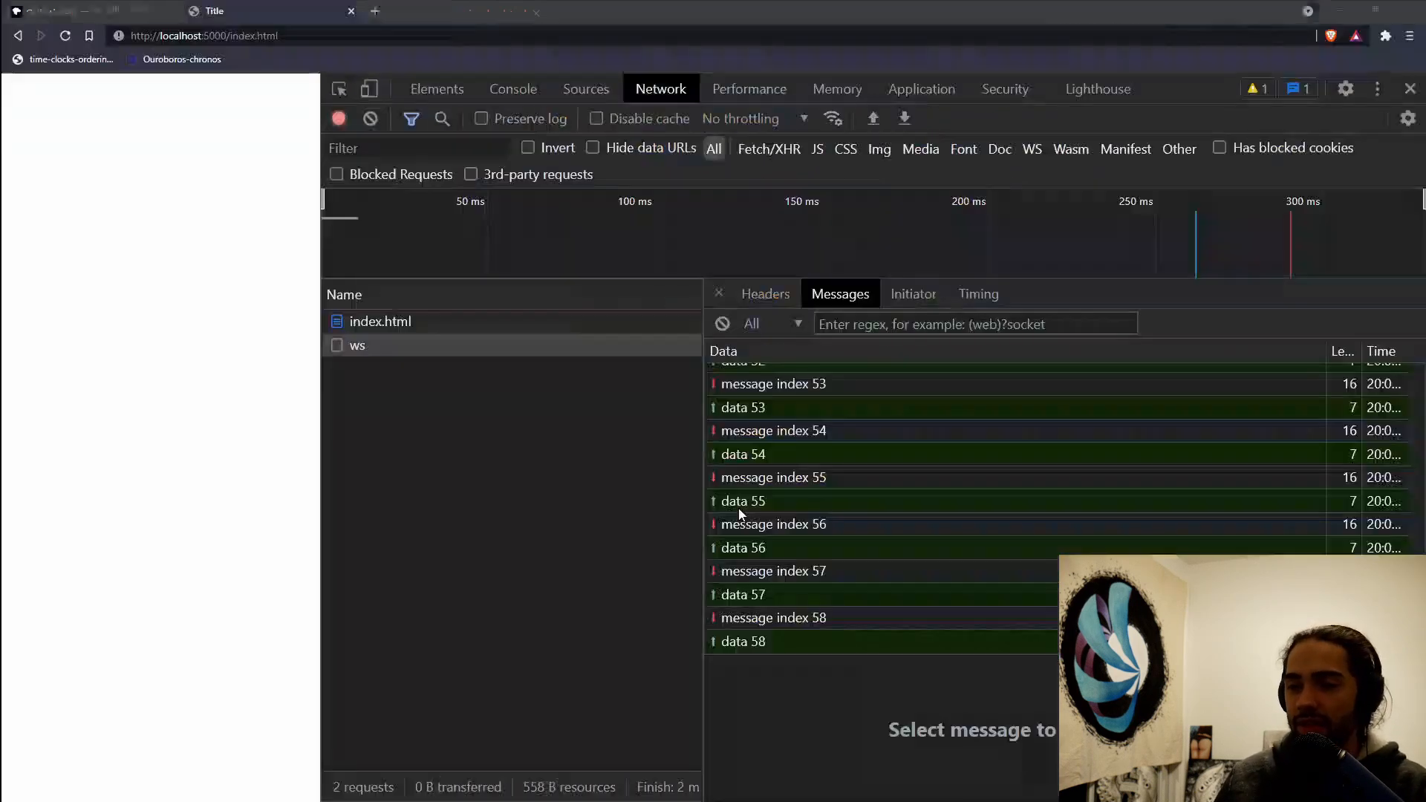
Duplicate the demo page tab, open DevTools, check the Console output and the ws Messages list
{"action": "right_click", "coordinate": [245, 12]}
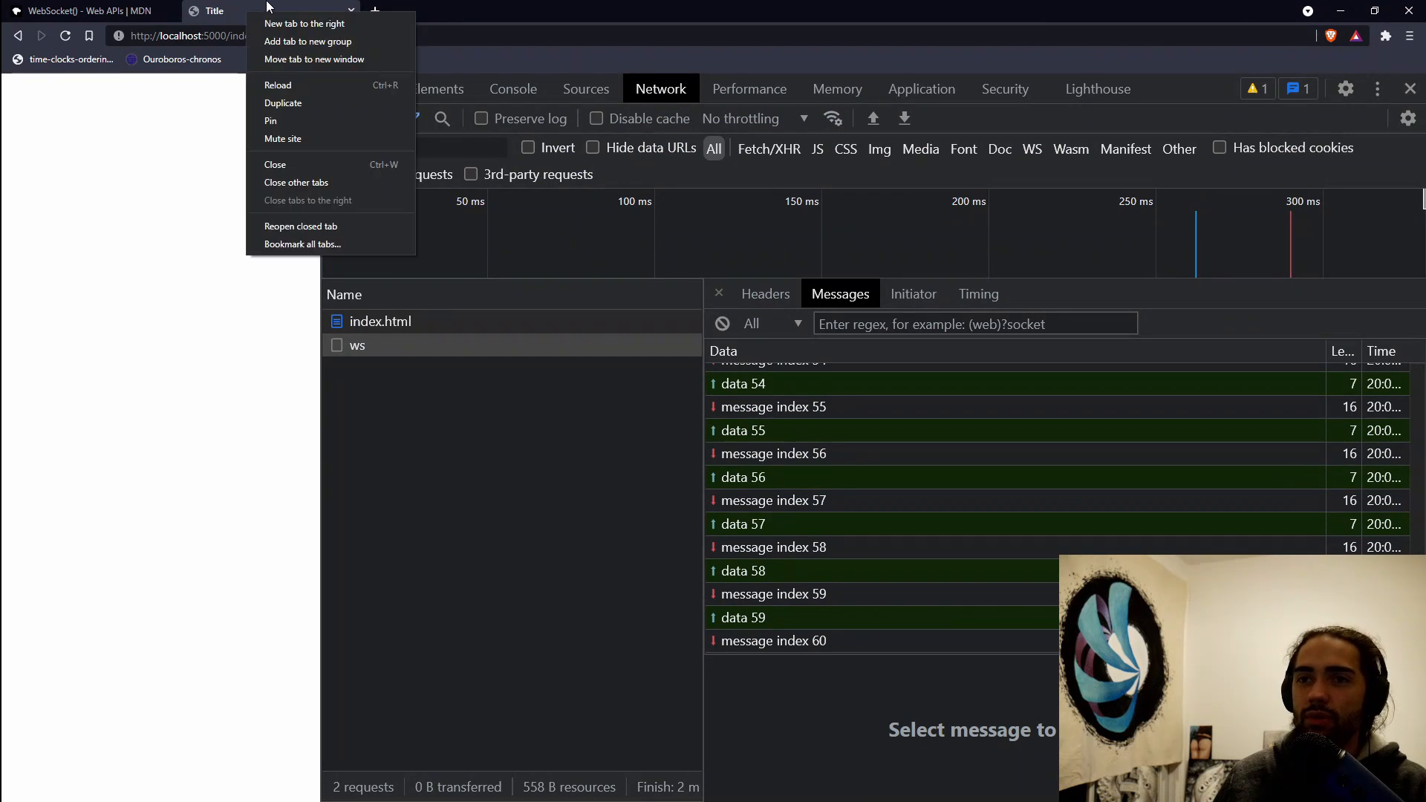
{"action": "left_click", "coordinate": [345, 102]}
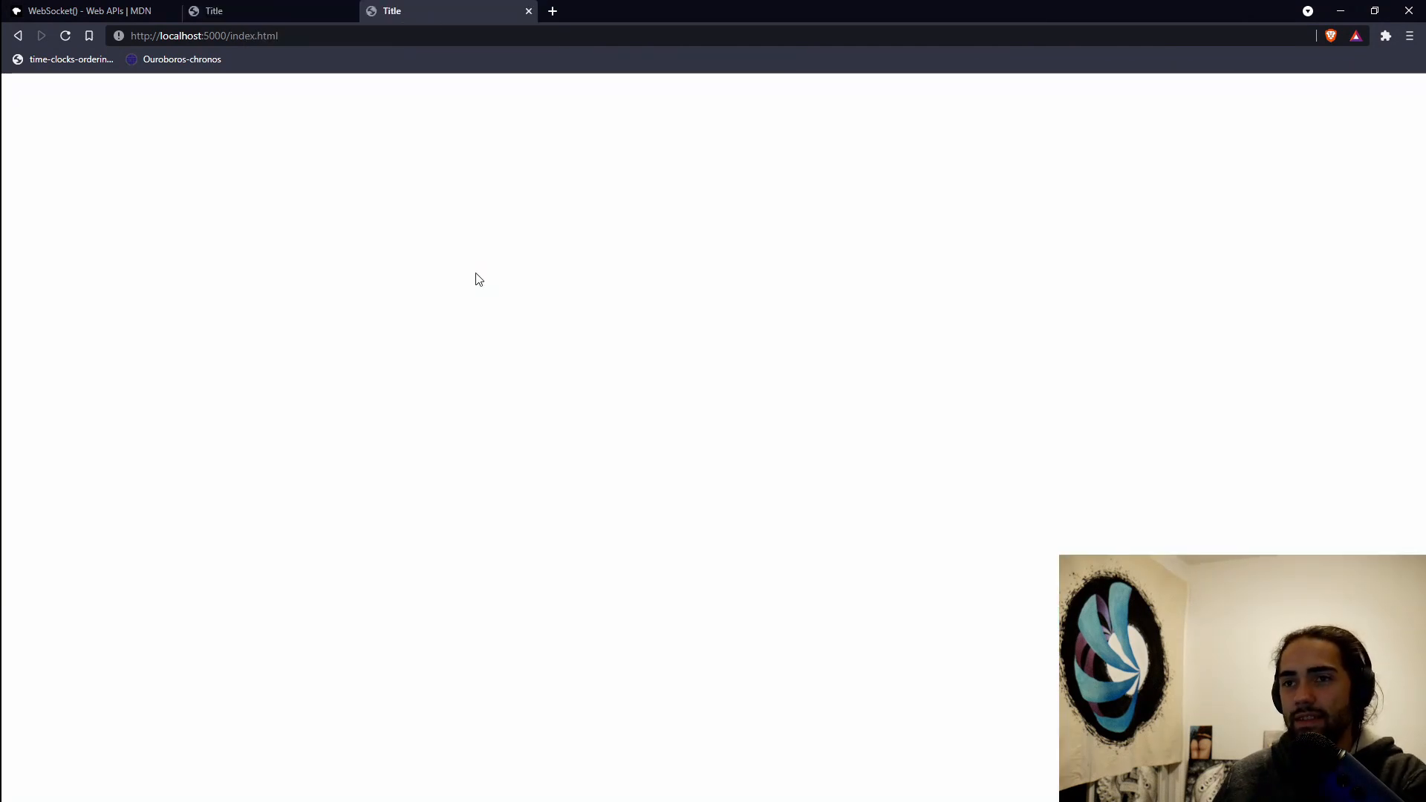
{"action": "key", "text": "F12"}
{"action": "left_click", "coordinate": [214, 11]}
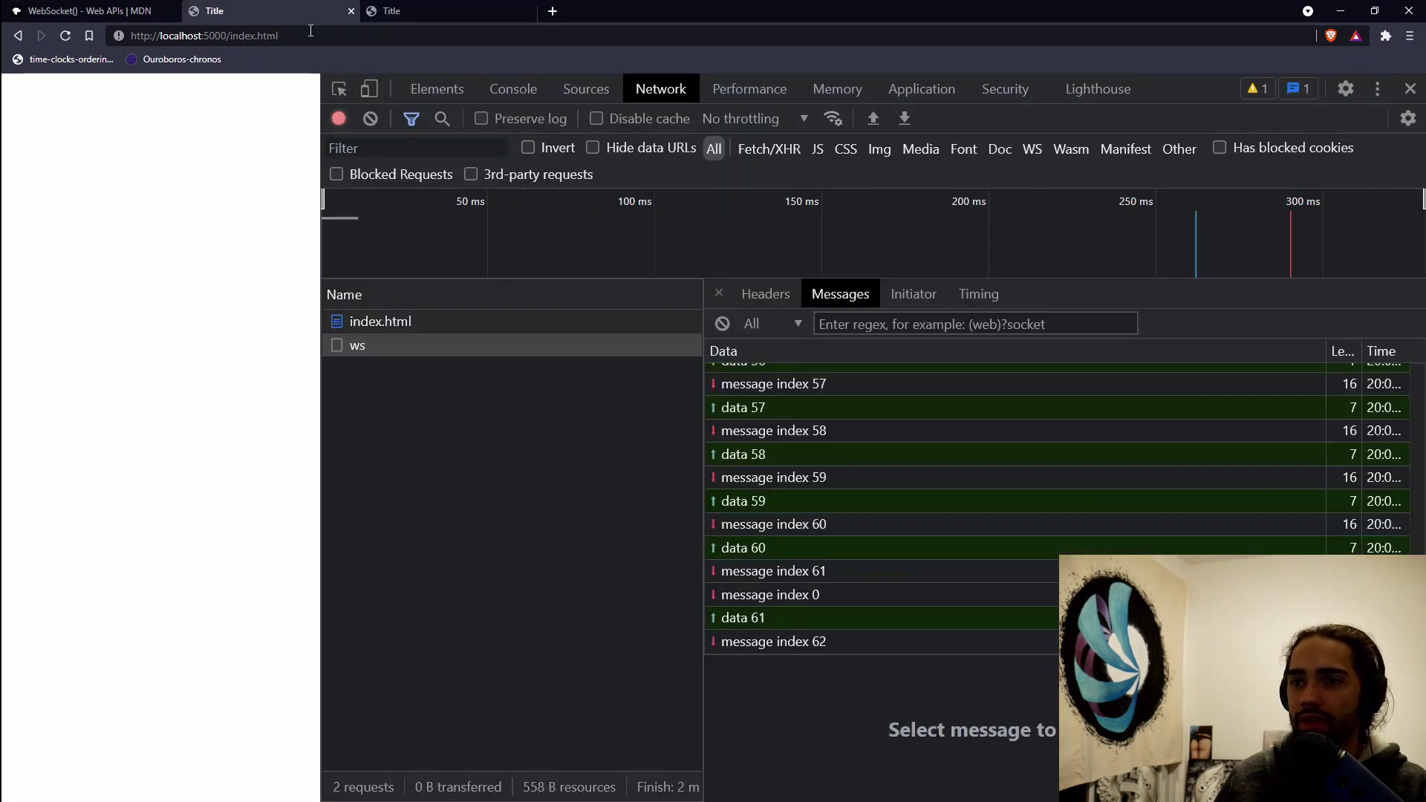
{"action": "left_click", "coordinate": [512, 88]}
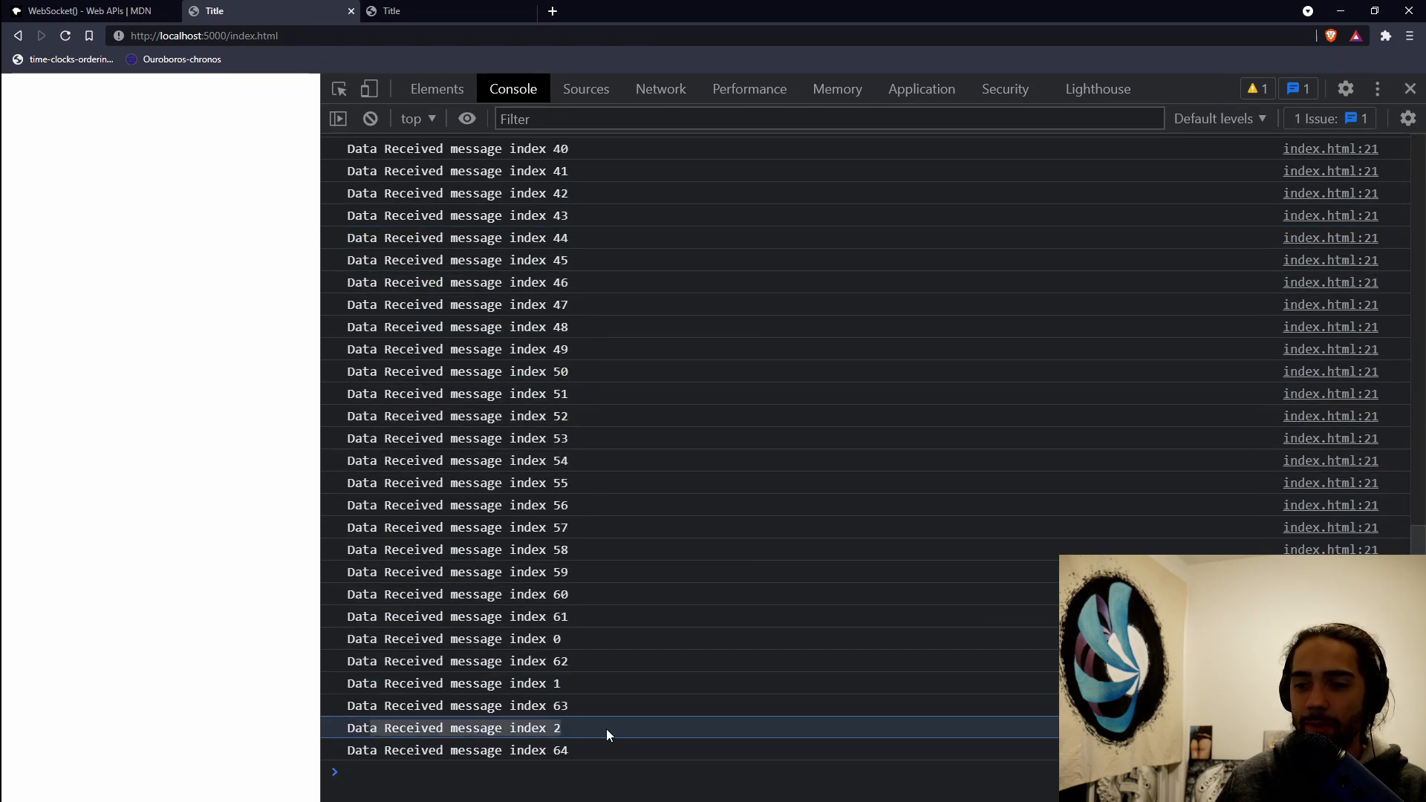
{"action": "left_click", "coordinate": [660, 87]}
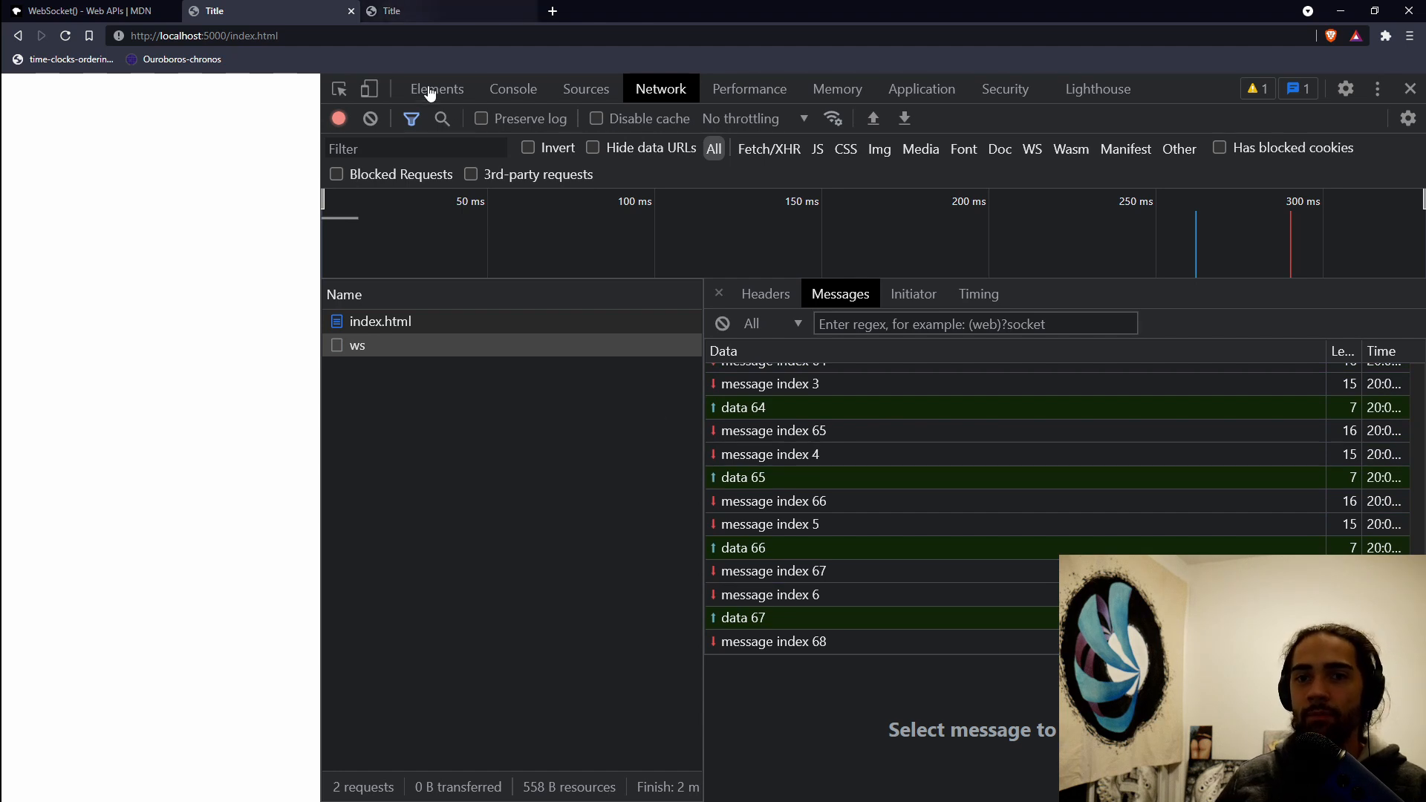
Back in Startup.cs, select the loop sending to every connection
{"action": "key", "text": "alt+Tab"}
{"action": "left_click_drag", "start_coordinate": [614, 411], "coordinate": [755, 490]}
{"action": "left_click", "coordinate": [755, 490]}
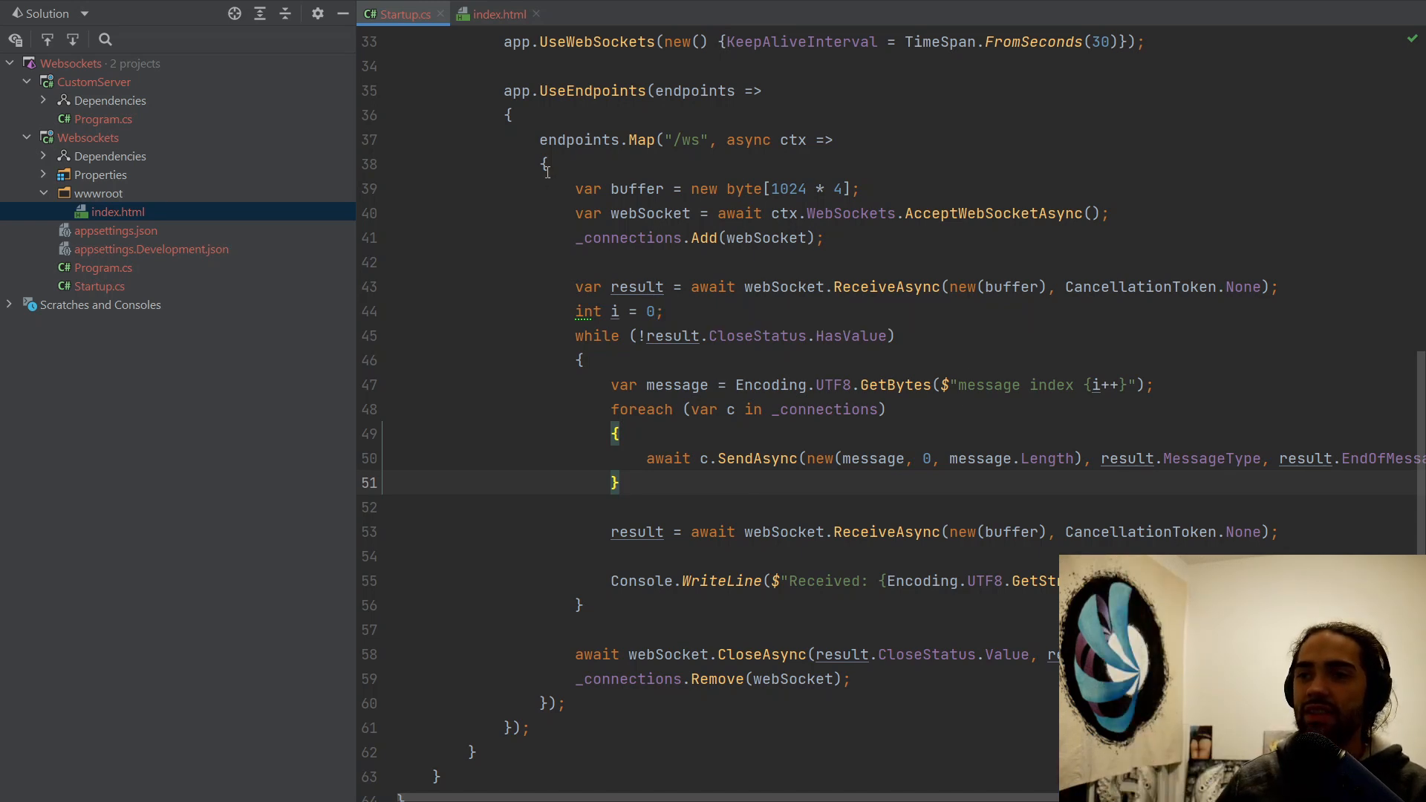
Point out the ws endpoint handler and the connections list declaration in Startup.cs, then return to the browser
{"action": "left_click_drag", "start_coordinate": [549, 163], "coordinate": [687, 698]}
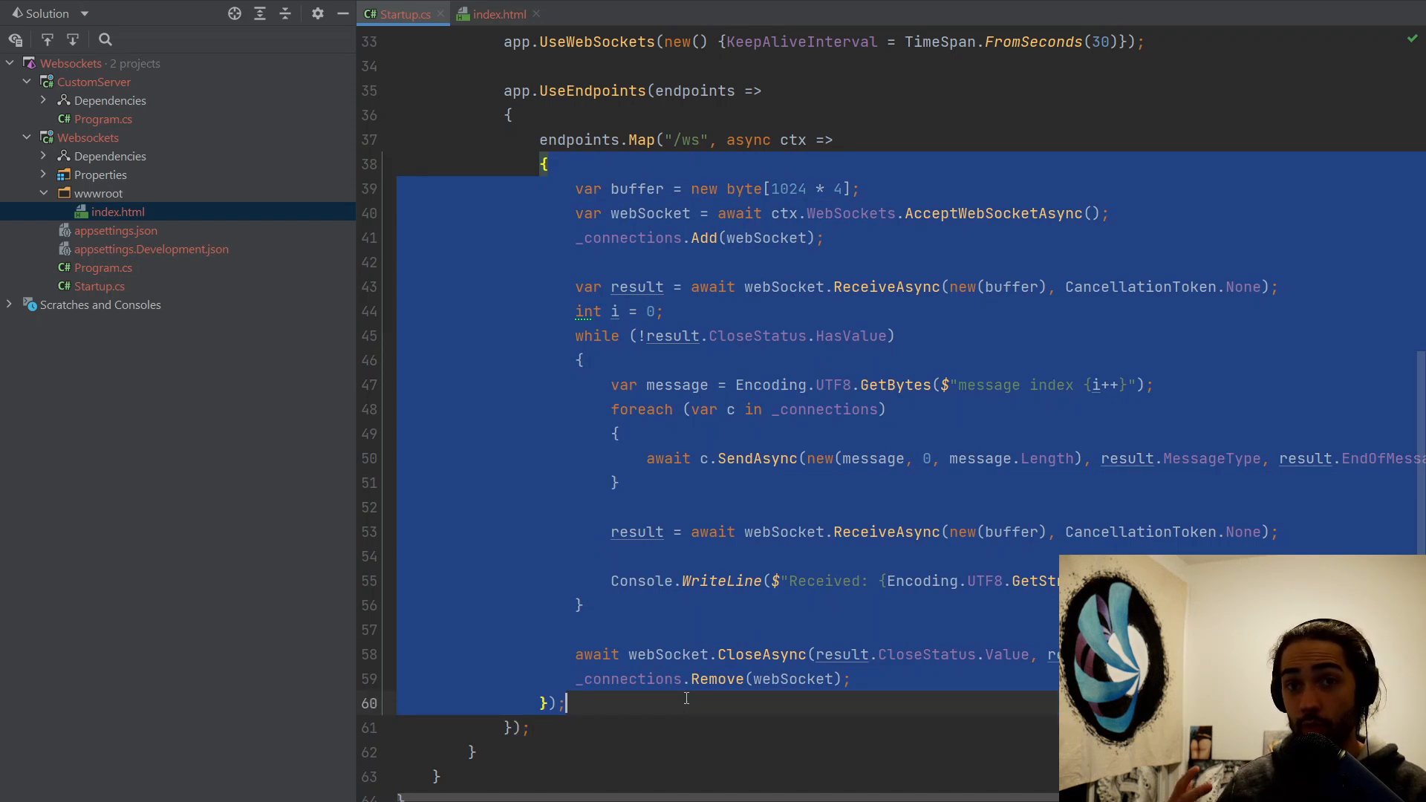
{"action": "left_click", "coordinate": [706, 384]}
{"action": "scroll", "coordinate": [707, 385], "scroll_direction": "up", "scroll_amount": 4}
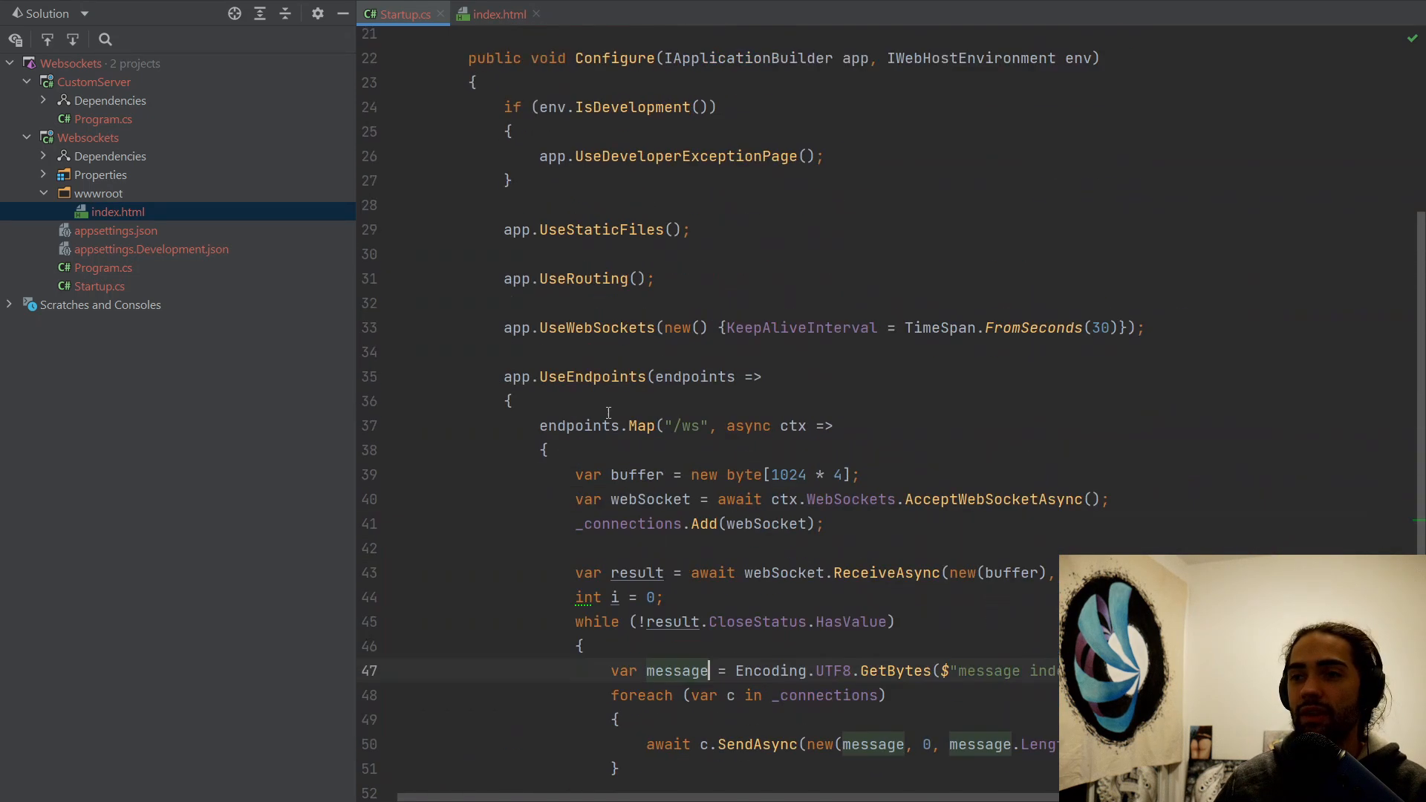
{"action": "scroll", "coordinate": [706, 384], "scroll_direction": "up", "scroll_amount": 3}
{"action": "double_click", "coordinate": [499, 211]}
{"action": "left_click_drag", "start_coordinate": [602, 205], "coordinate": [943, 211]}
{"action": "left_click", "coordinate": [1018, 217]}
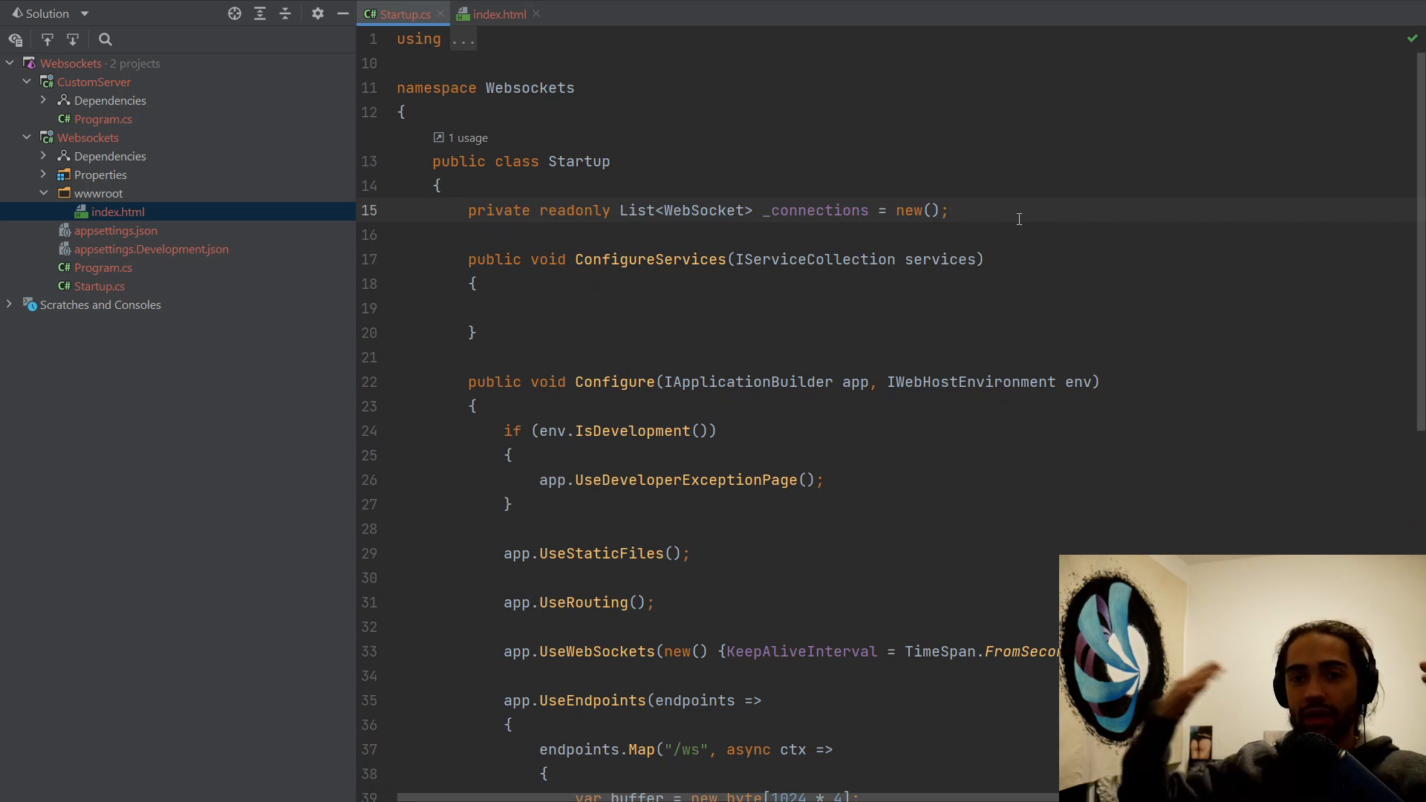
{"action": "key", "text": "alt+Tab"}
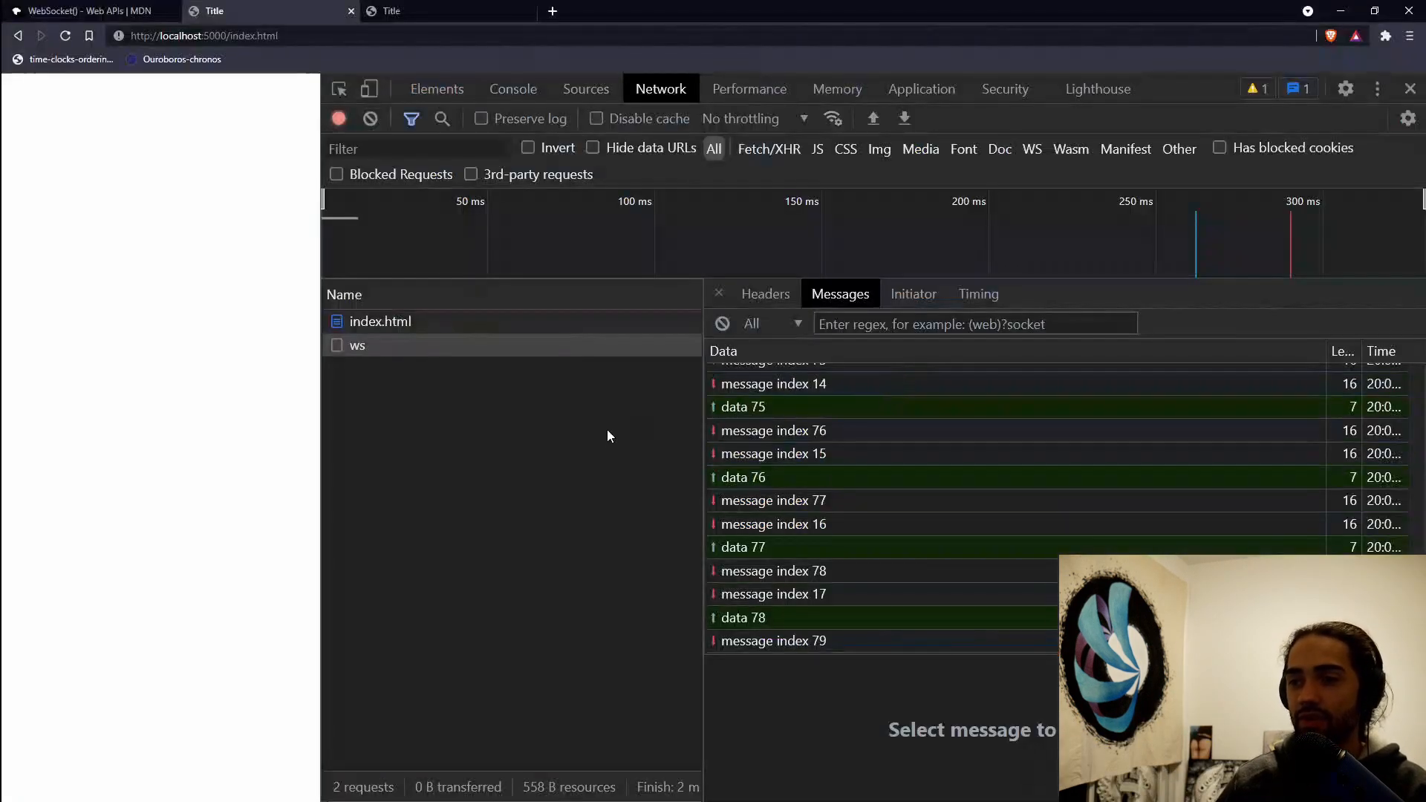
Duplicate the demo page tab again and watch its received messages in the DevTools Console and Network views
{"action": "left_click", "coordinate": [390, 11]}
{"action": "right_click", "coordinate": [431, 10]}
{"action": "left_click", "coordinate": [520, 90]}
{"action": "key", "text": "F12"}
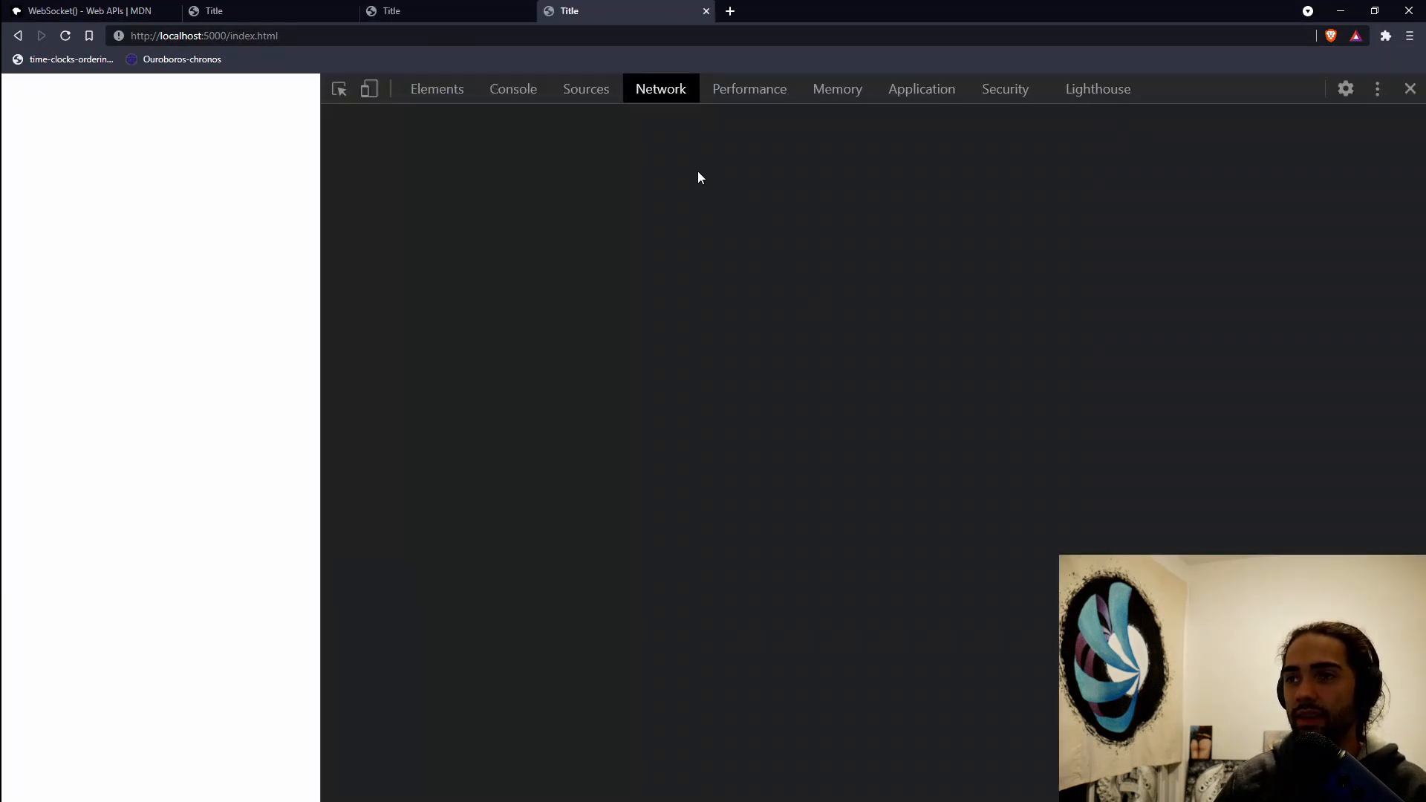
{"action": "left_click", "coordinate": [513, 89]}
{"action": "left_click_drag", "start_coordinate": [659, 349], "coordinate": [414, 244]}
{"action": "left_click", "coordinate": [568, 351]}
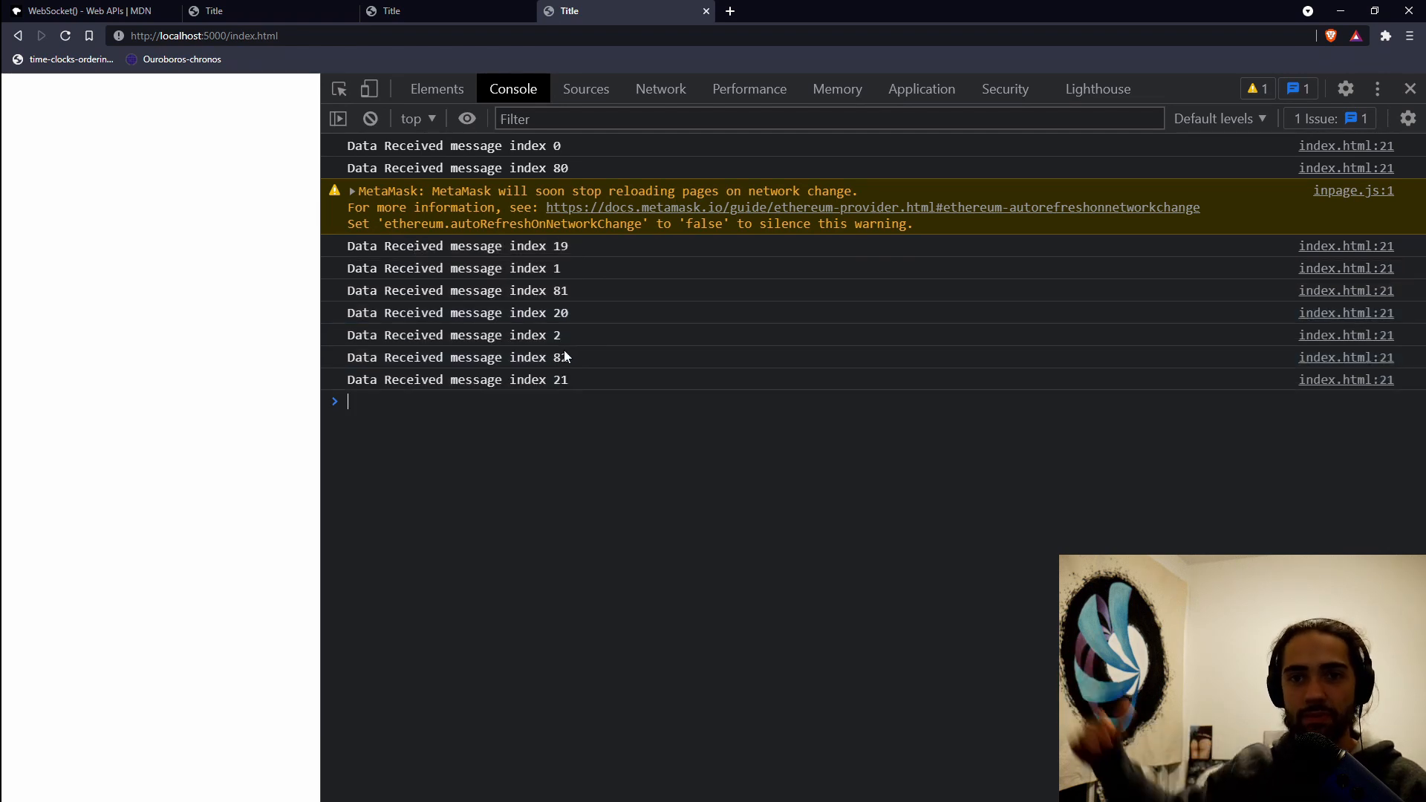
{"action": "left_click", "coordinate": [679, 93]}
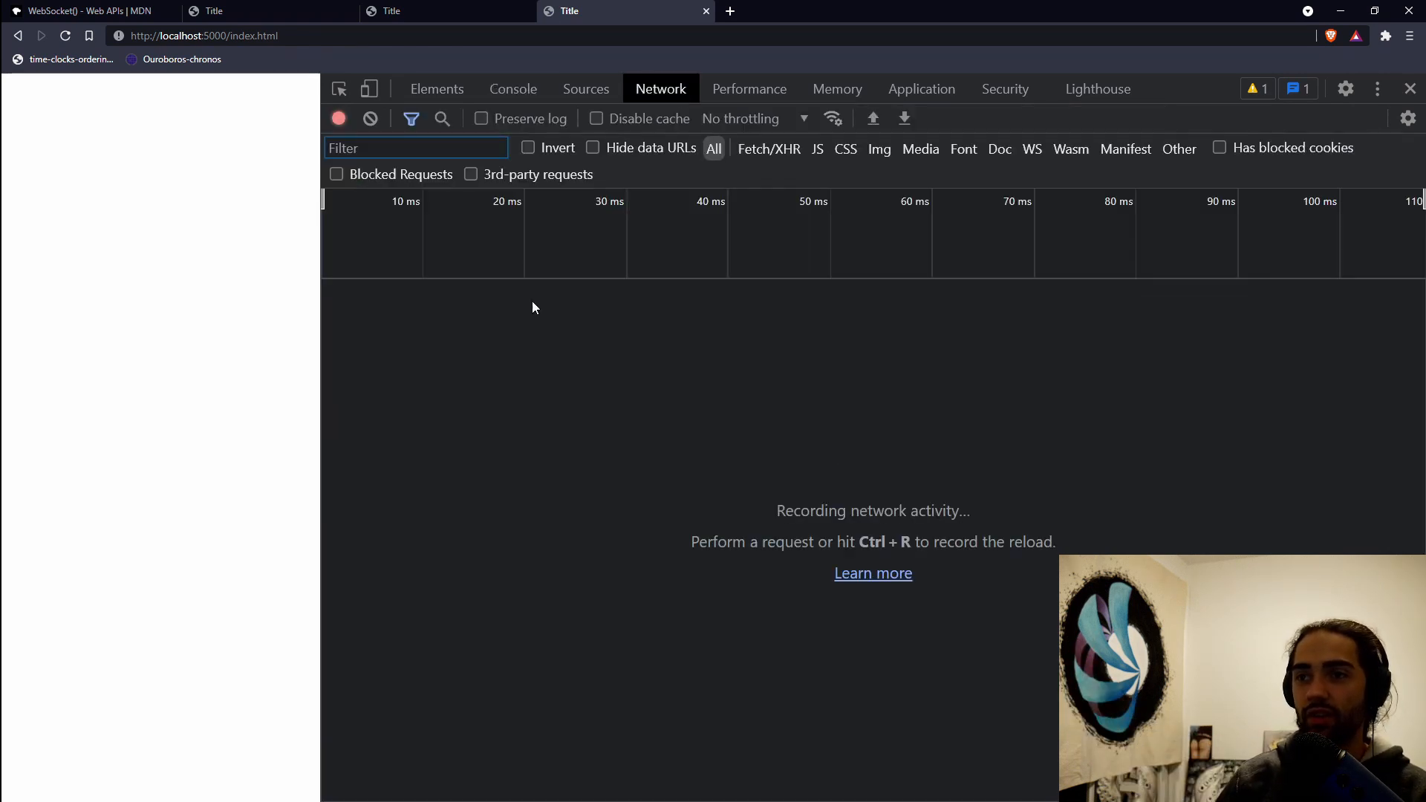
On the second demo tab, view the payloads of broadcast messages index 6 and 87
{"action": "left_click", "coordinate": [408, 13]}
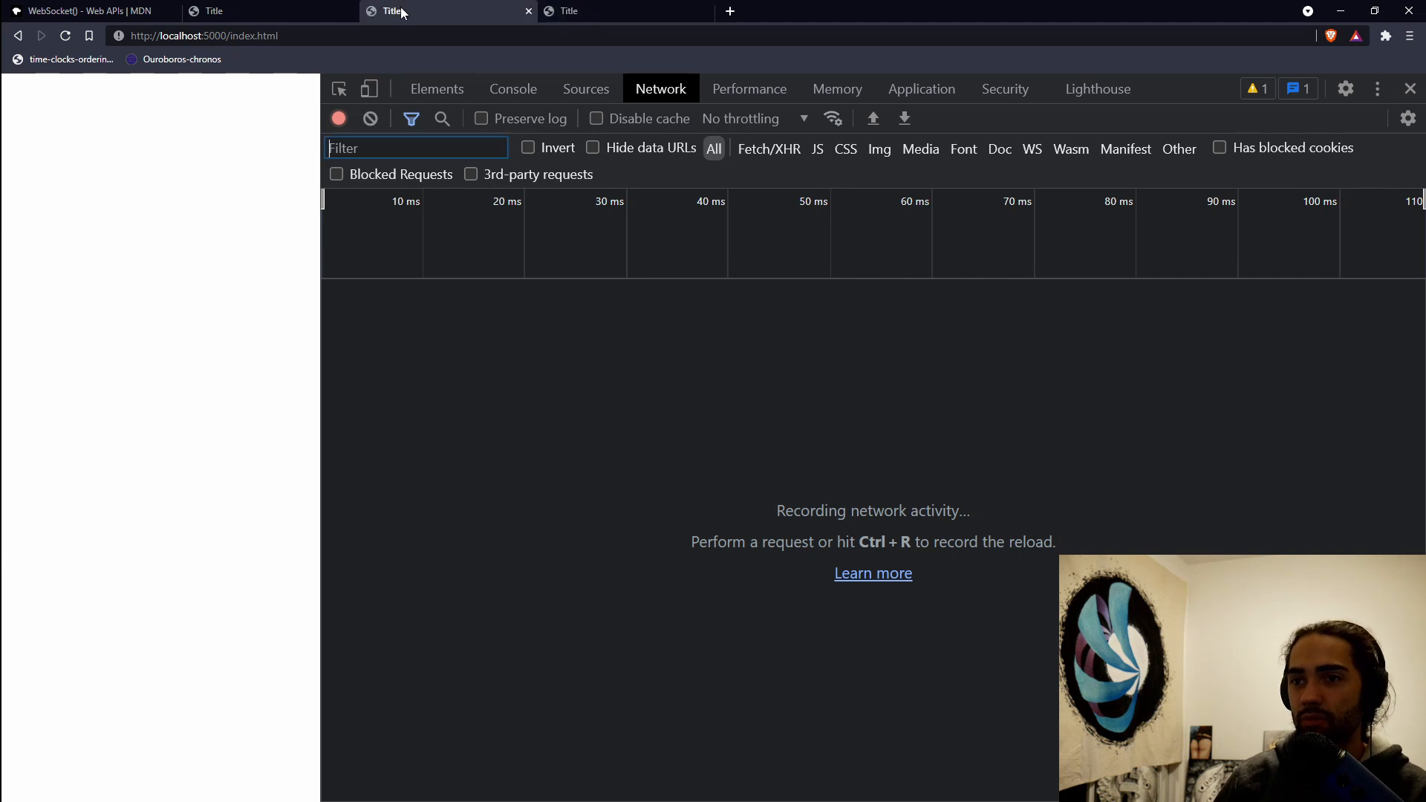
{"action": "left_click", "coordinate": [267, 11]}
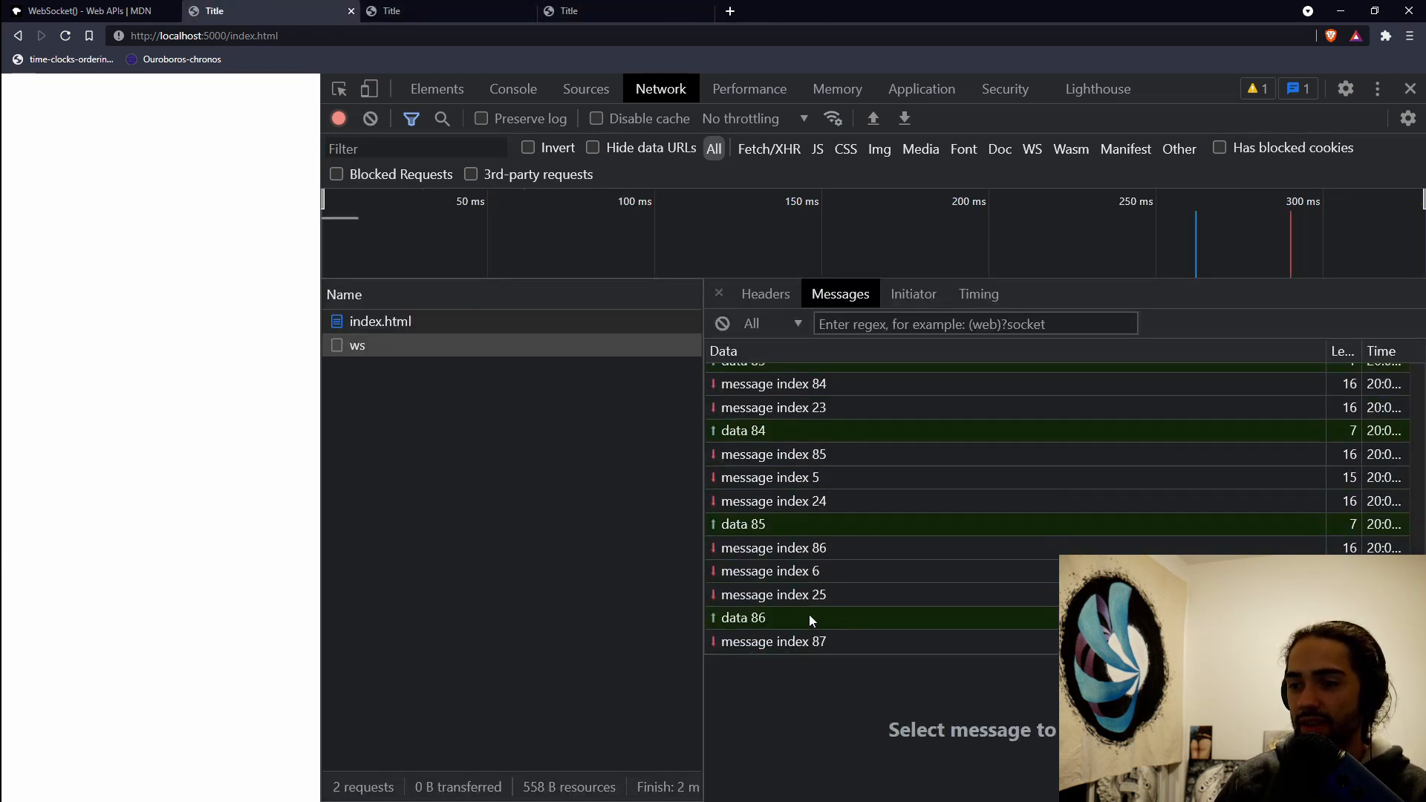
{"action": "left_click", "coordinate": [800, 570]}
{"action": "left_click_drag", "start_coordinate": [796, 543], "coordinate": [833, 429]}
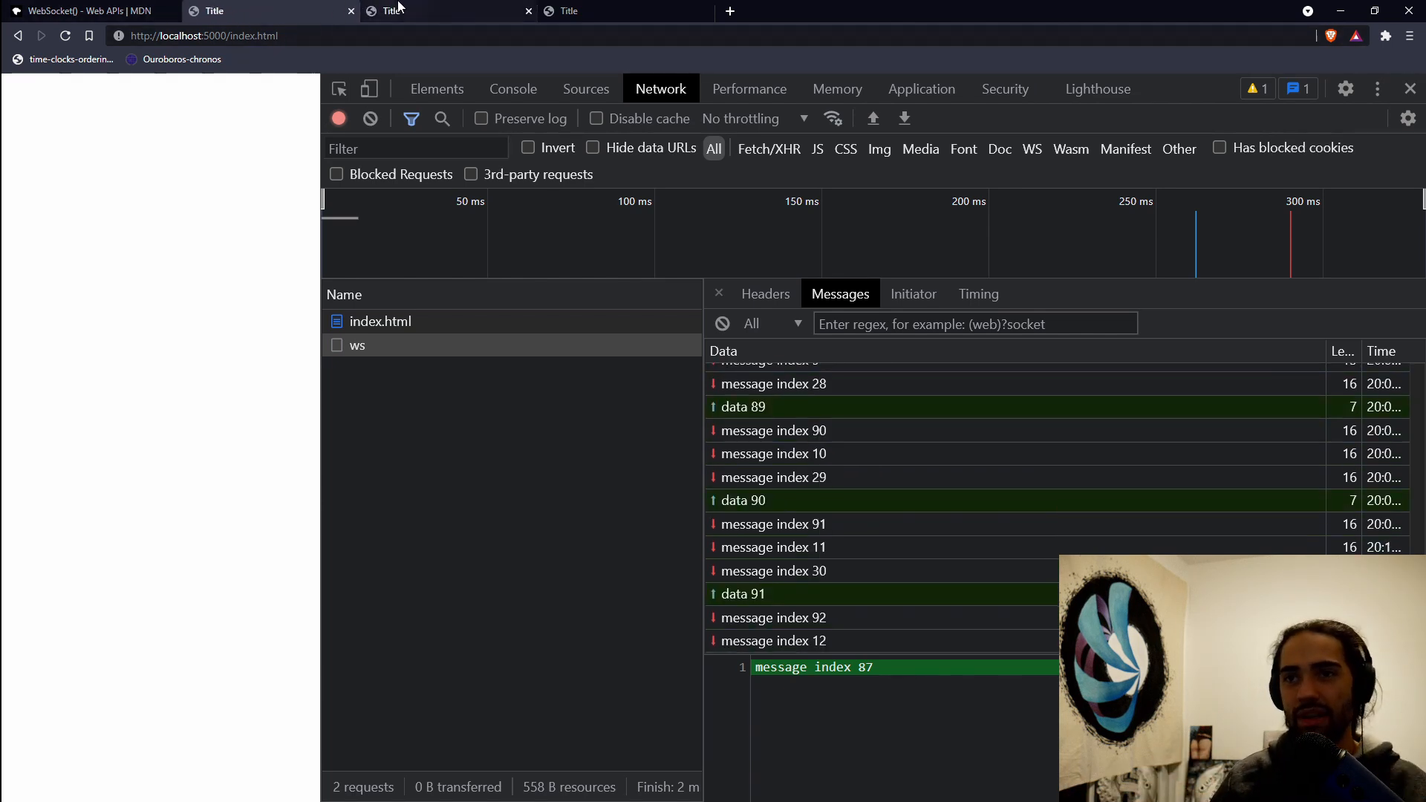
Flip through the three demo tabs watching the interleaved counts, then bring the IDE forward
{"action": "left_click", "coordinate": [429, 8]}
{"action": "left_click", "coordinate": [279, 9]}
{"action": "left_click", "coordinate": [590, 9]}
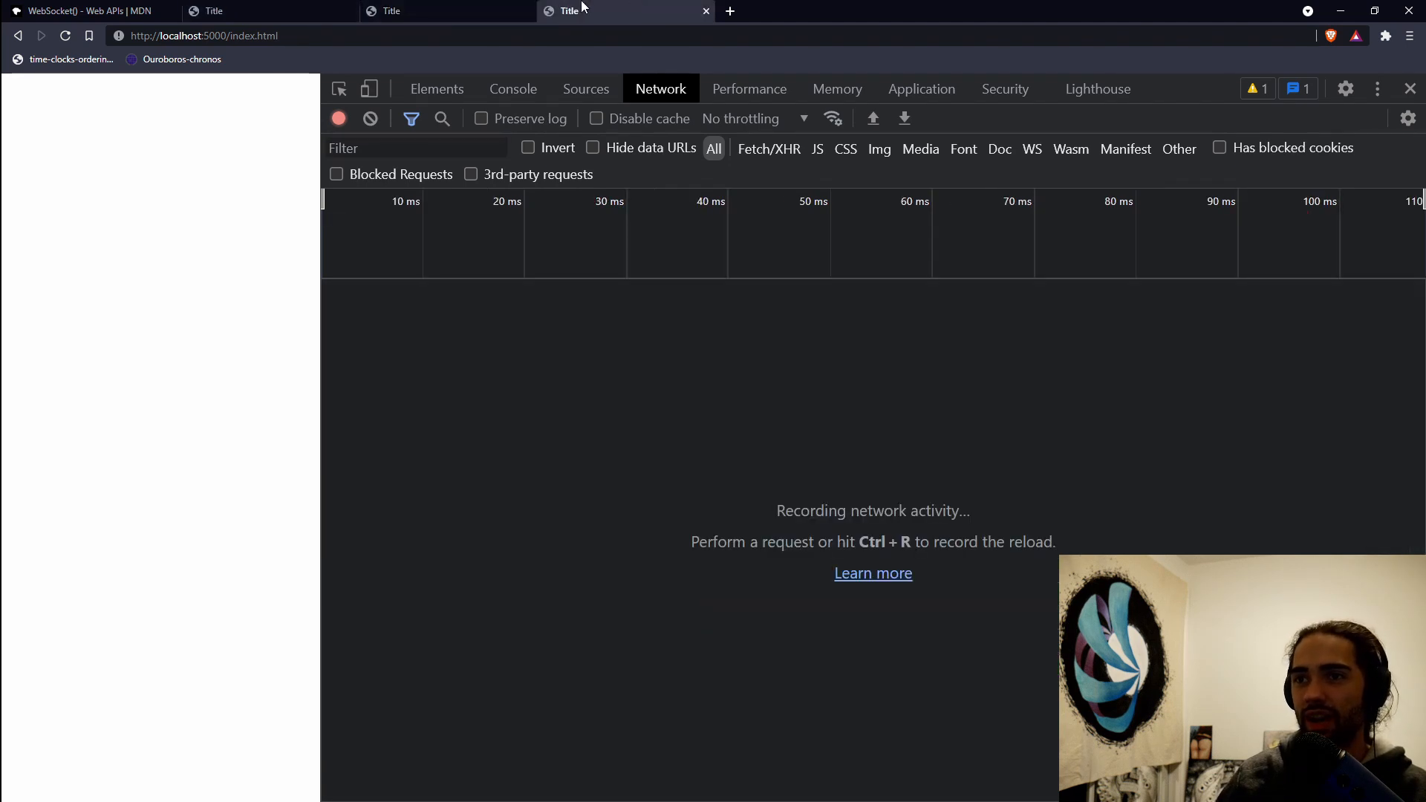
{"action": "left_click", "coordinate": [284, 8]}
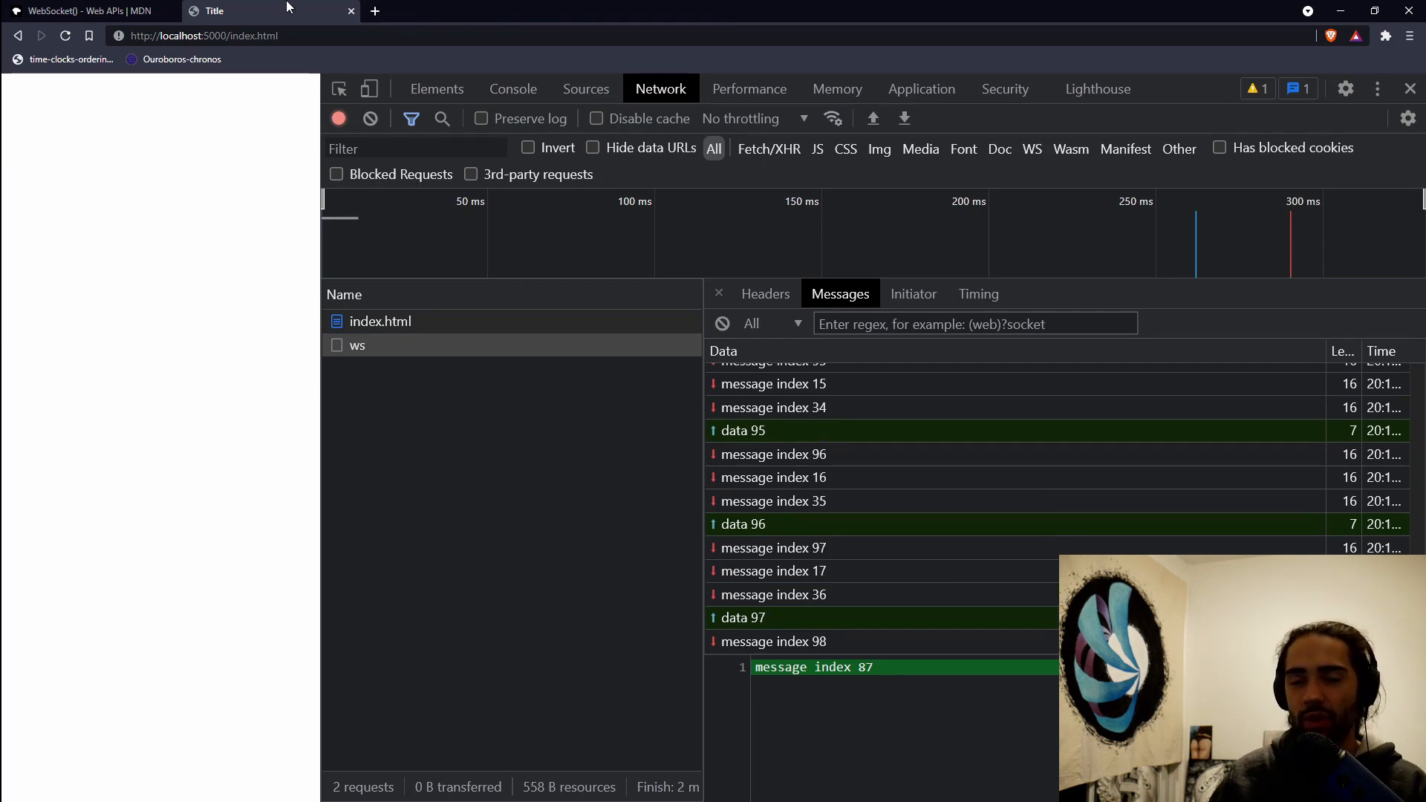
{"action": "key", "text": "alt+Tab"}
Stop the running WebSocket server with Ctrl+C in the Rider terminal and hide the terminal
{"action": "left_click", "coordinate": [732, 652]}
{"action": "key", "text": "alt+F12"}
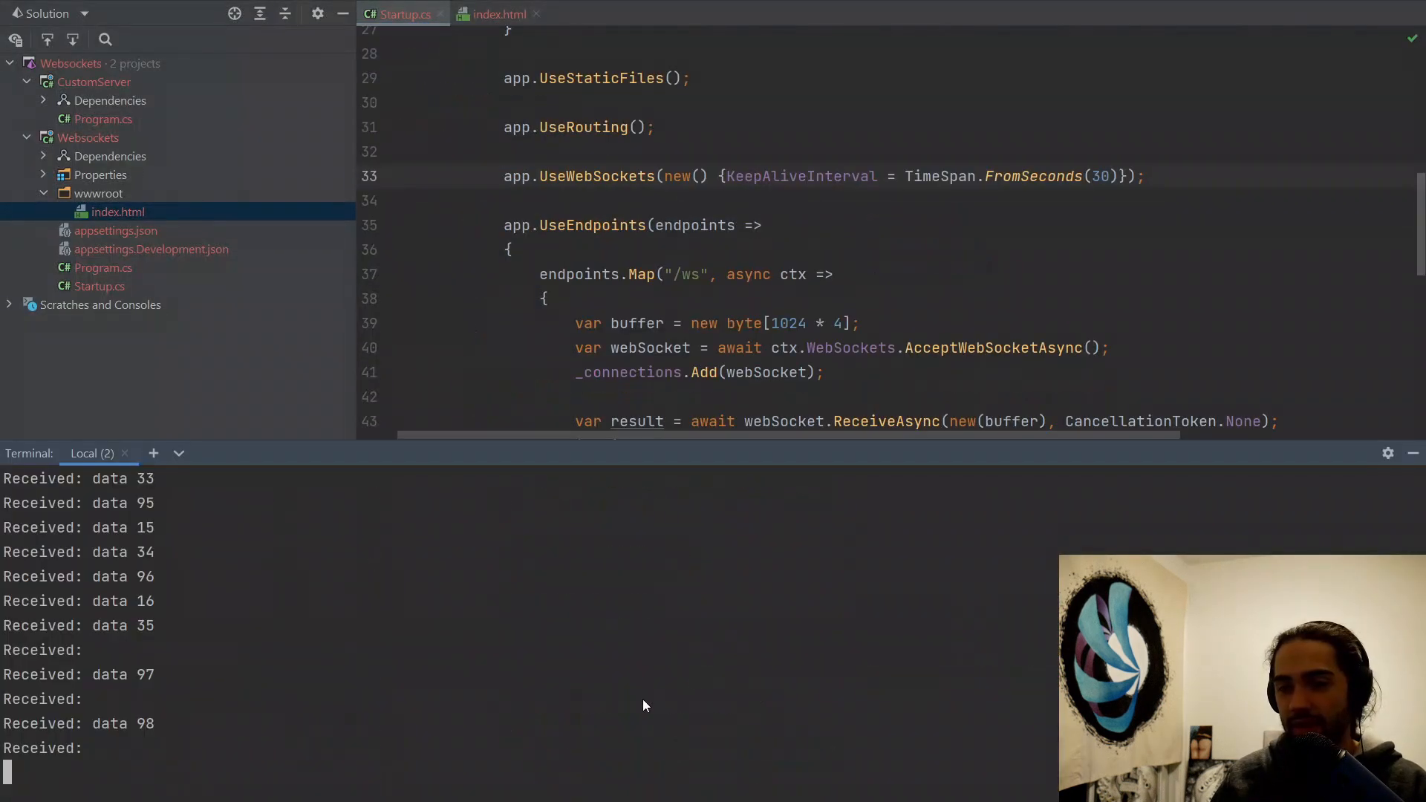
{"action": "key", "text": "ctrl+c"}
{"action": "left_click", "coordinate": [579, 396]}
{"action": "scroll", "coordinate": [1015, 388], "scroll_direction": "down", "scroll_amount": 2}
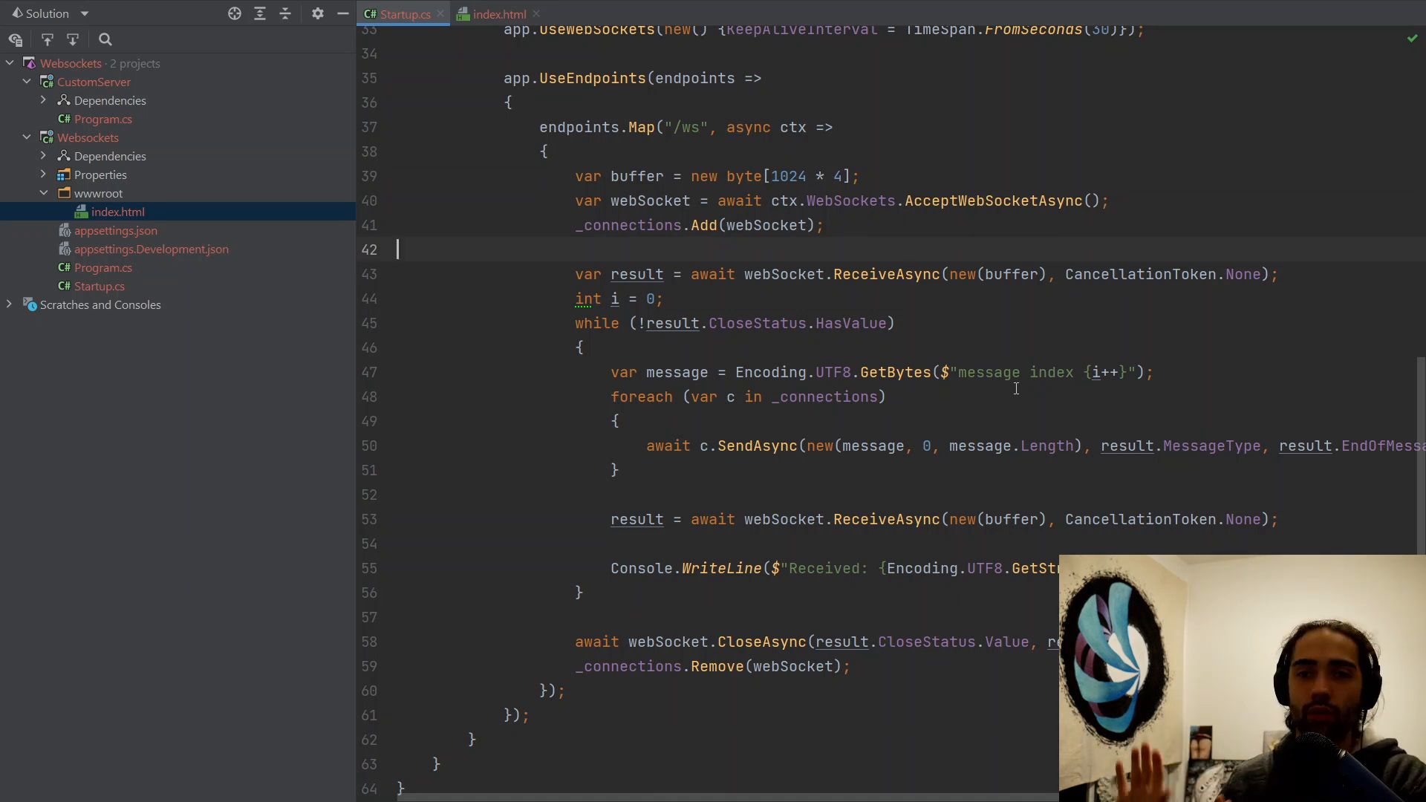
Walk through the endpoint handler: the receive call in the loop and the foreach broadcast over all connections
{"action": "left_click_drag", "start_coordinate": [602, 519], "coordinate": [1347, 518]}
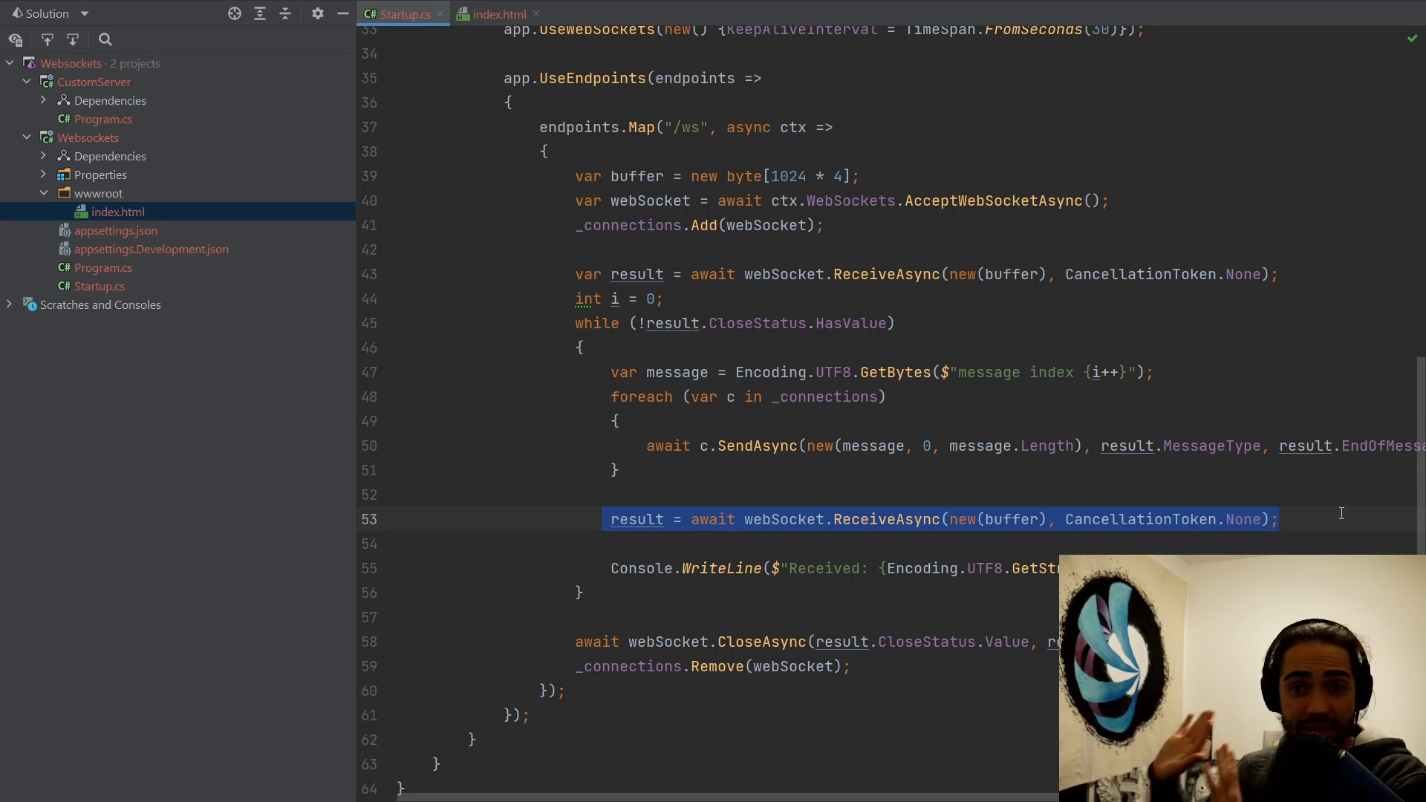
{"action": "left_click", "coordinate": [894, 381]}
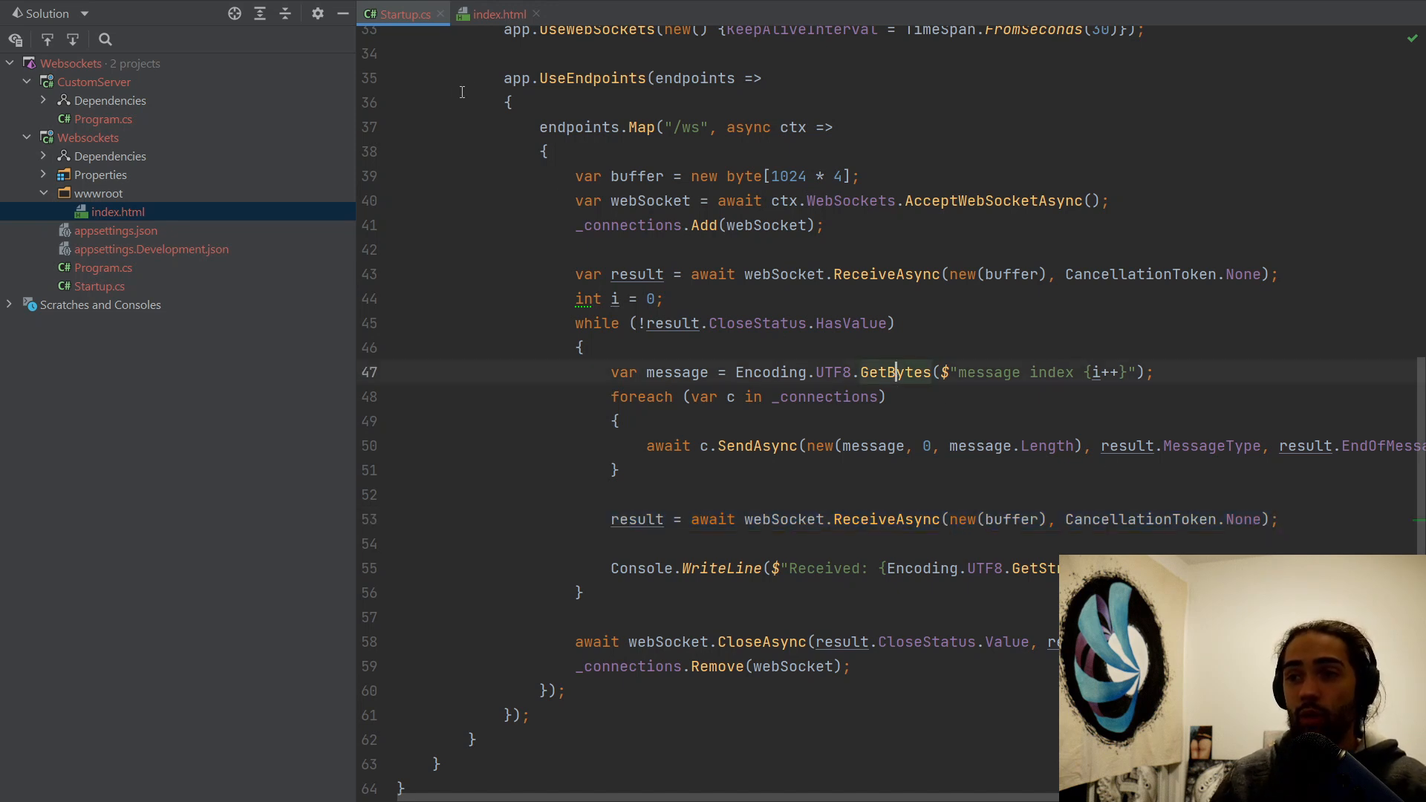
{"action": "left_click_drag", "start_coordinate": [546, 152], "coordinate": [623, 421]}
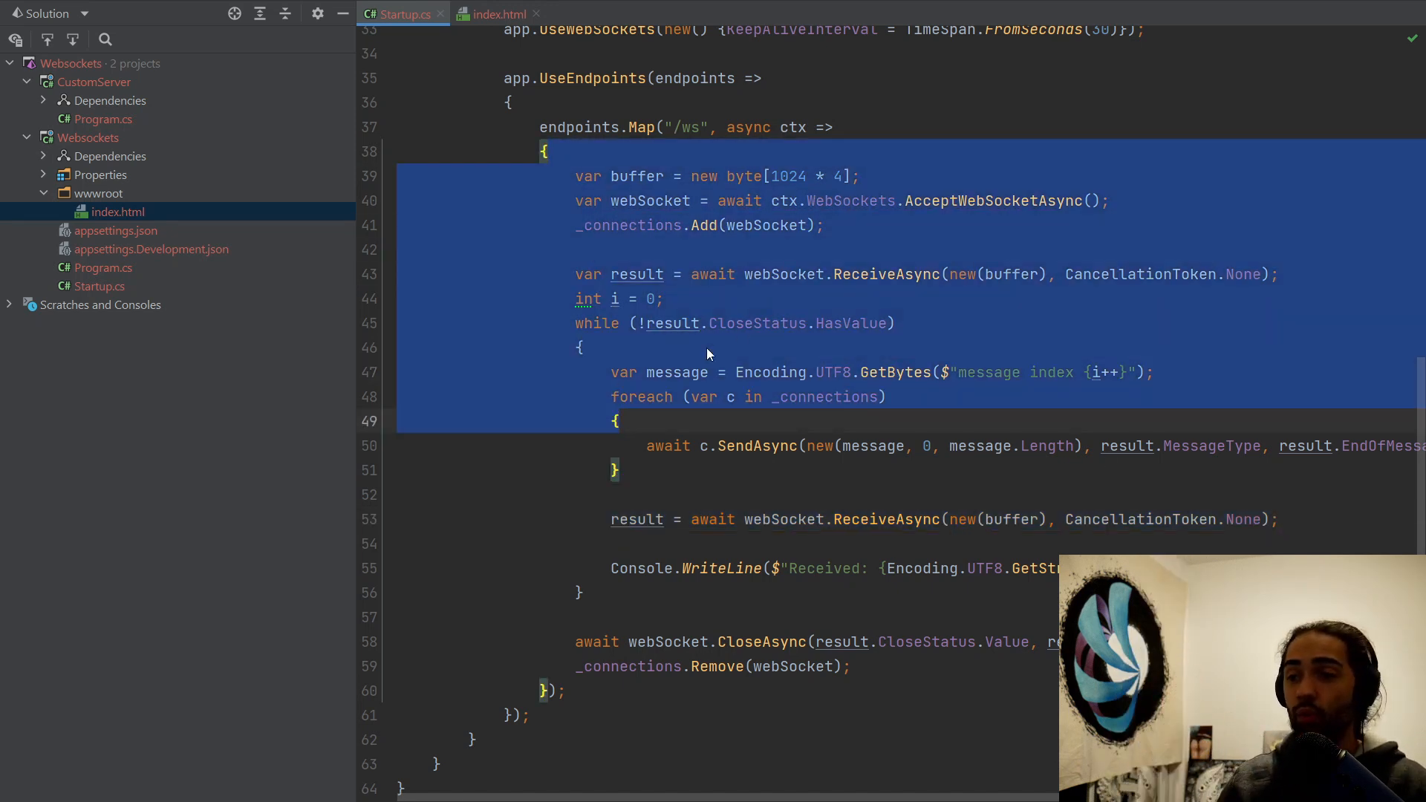
{"action": "left_click_drag", "start_coordinate": [888, 397], "coordinate": [466, 397]}
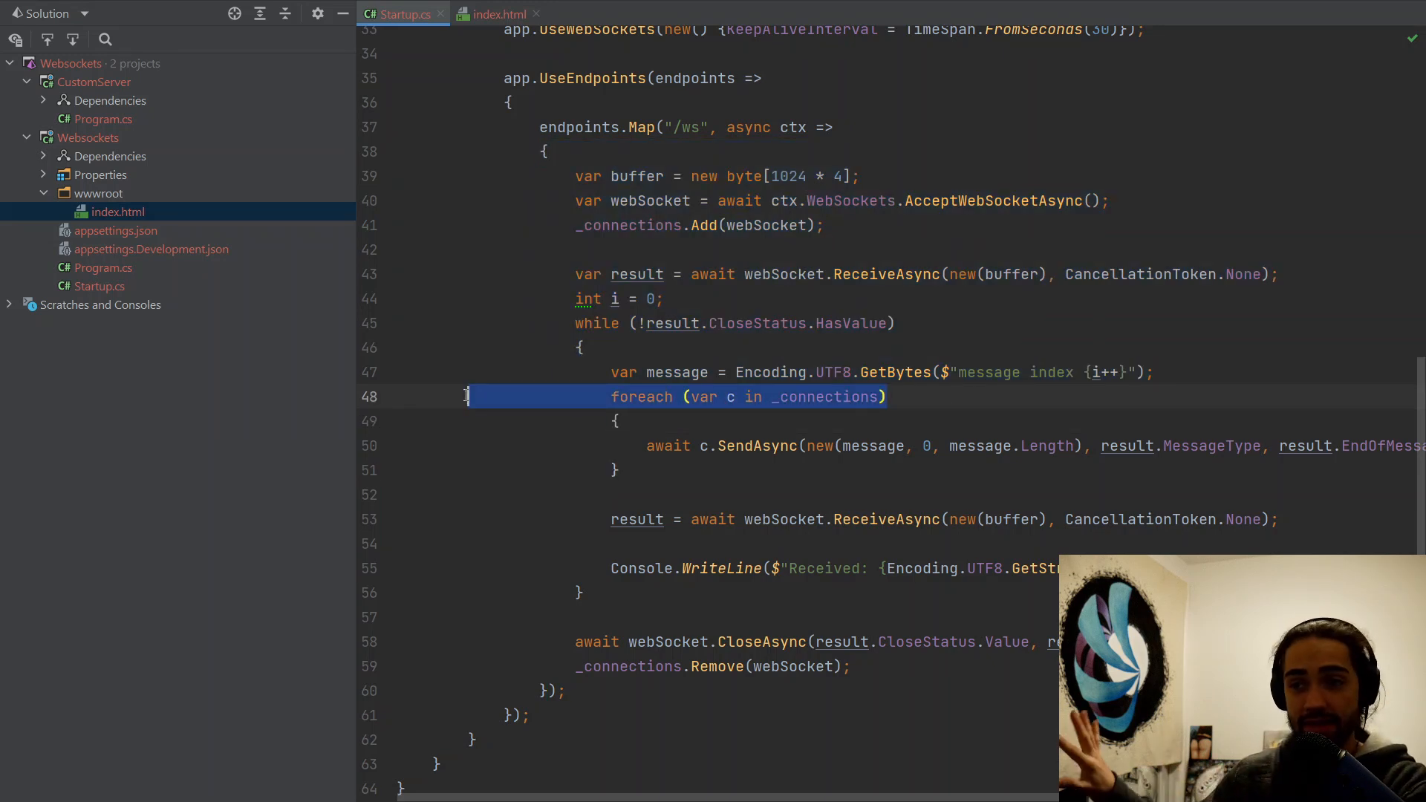
{"action": "left_click", "coordinate": [653, 469]}
{"action": "mouse_move", "coordinate": [653, 469]}
{"action": "left_mouse_down"}
{"action": "mouse_move", "coordinate": [601, 421]}
{"action": "mouse_move", "coordinate": [607, 400]}
{"action": "left_mouse_up"}
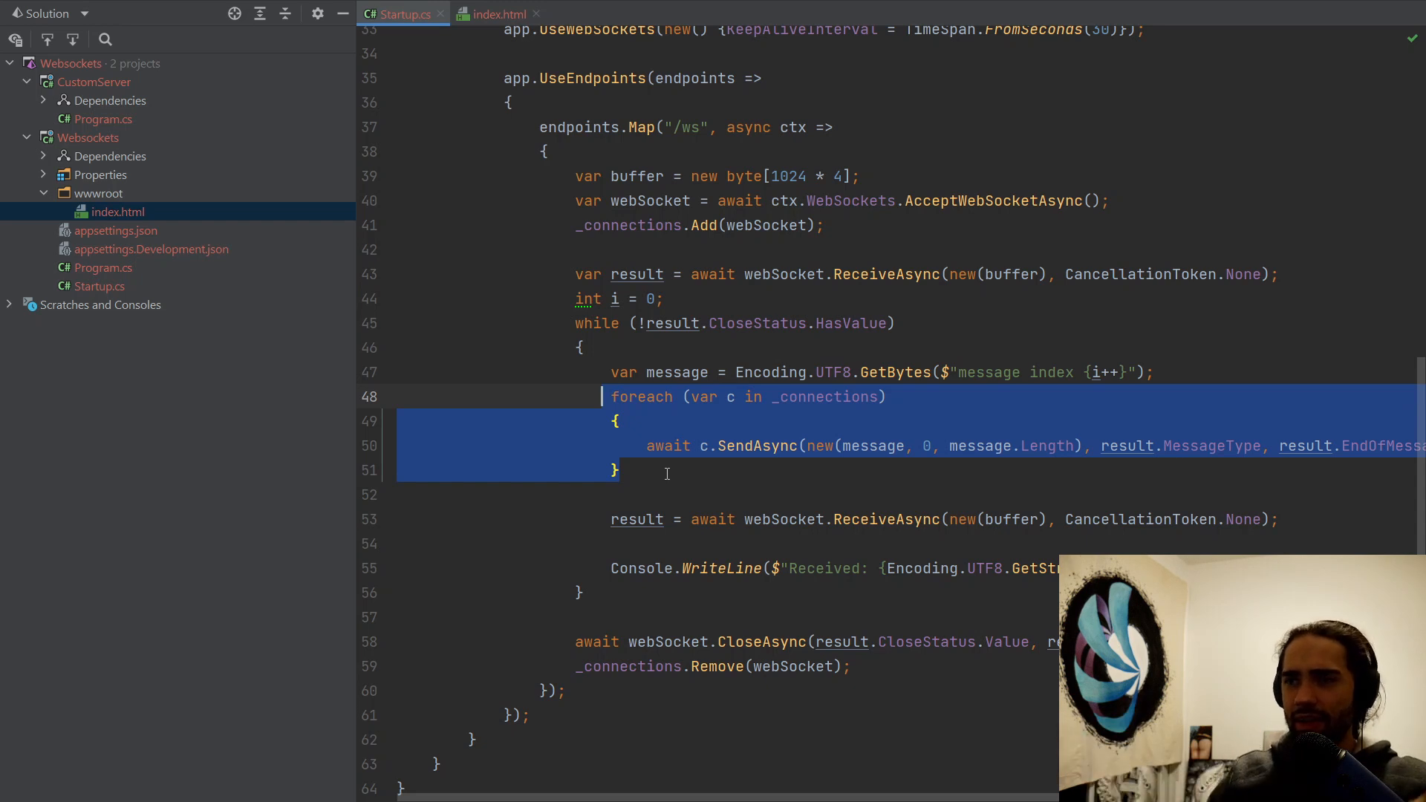
{"action": "left_click", "coordinate": [611, 274]}
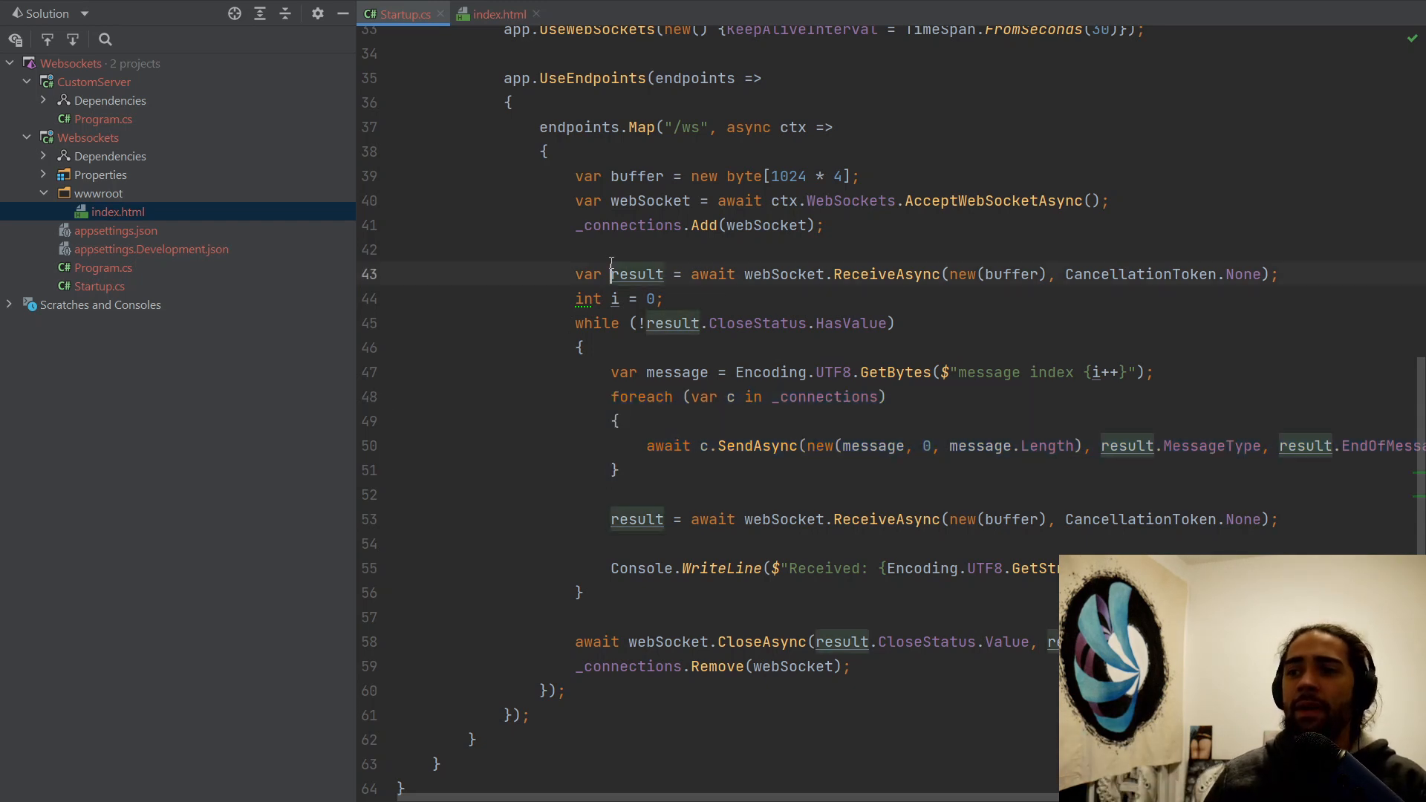
{"action": "scroll", "coordinate": [610, 264], "scroll_direction": "up", "scroll_amount": 3}
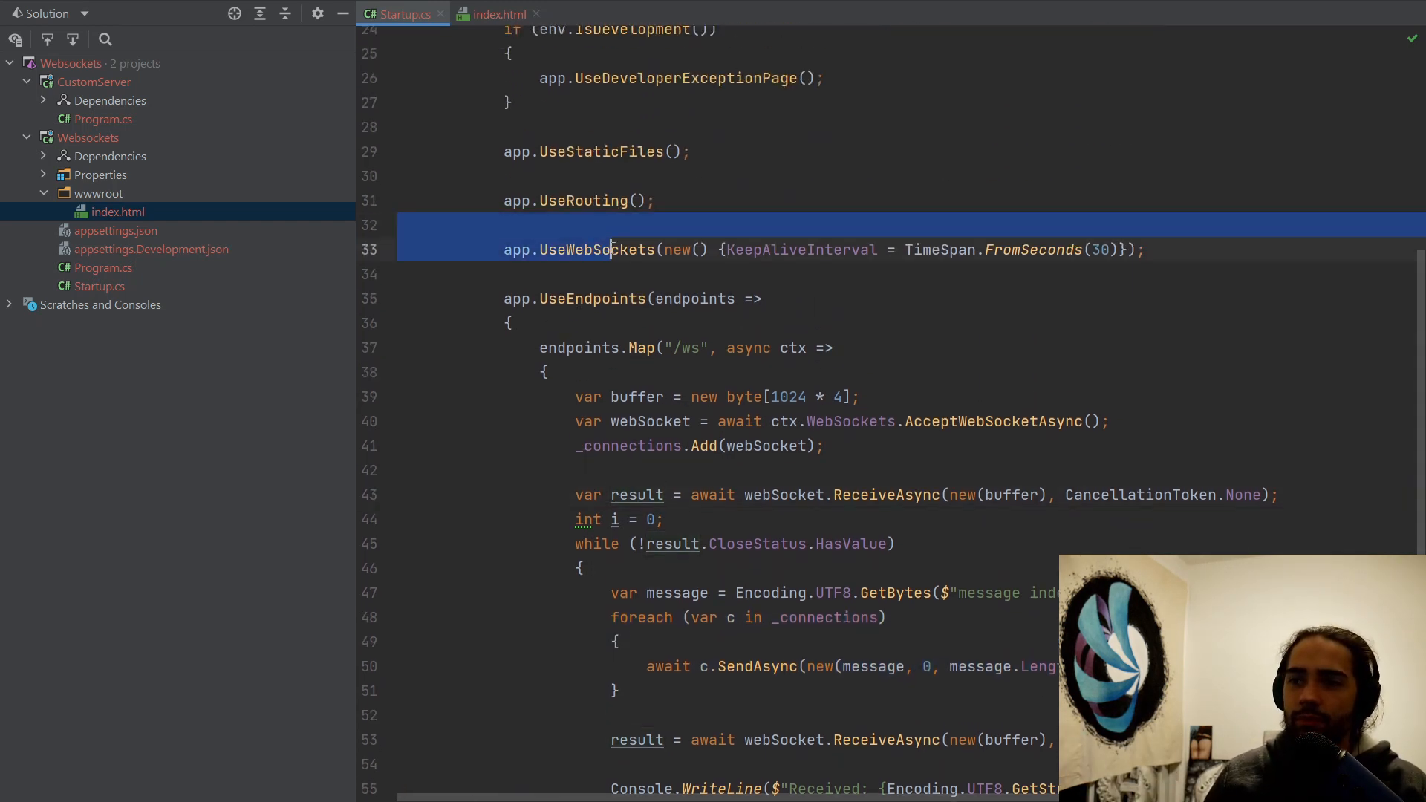
{"action": "mouse_move", "coordinate": [610, 225]}
{"action": "left_mouse_down"}
{"action": "mouse_move", "coordinate": [1227, 256]}
{"action": "mouse_move", "coordinate": [400, 253]}
{"action": "left_mouse_up"}
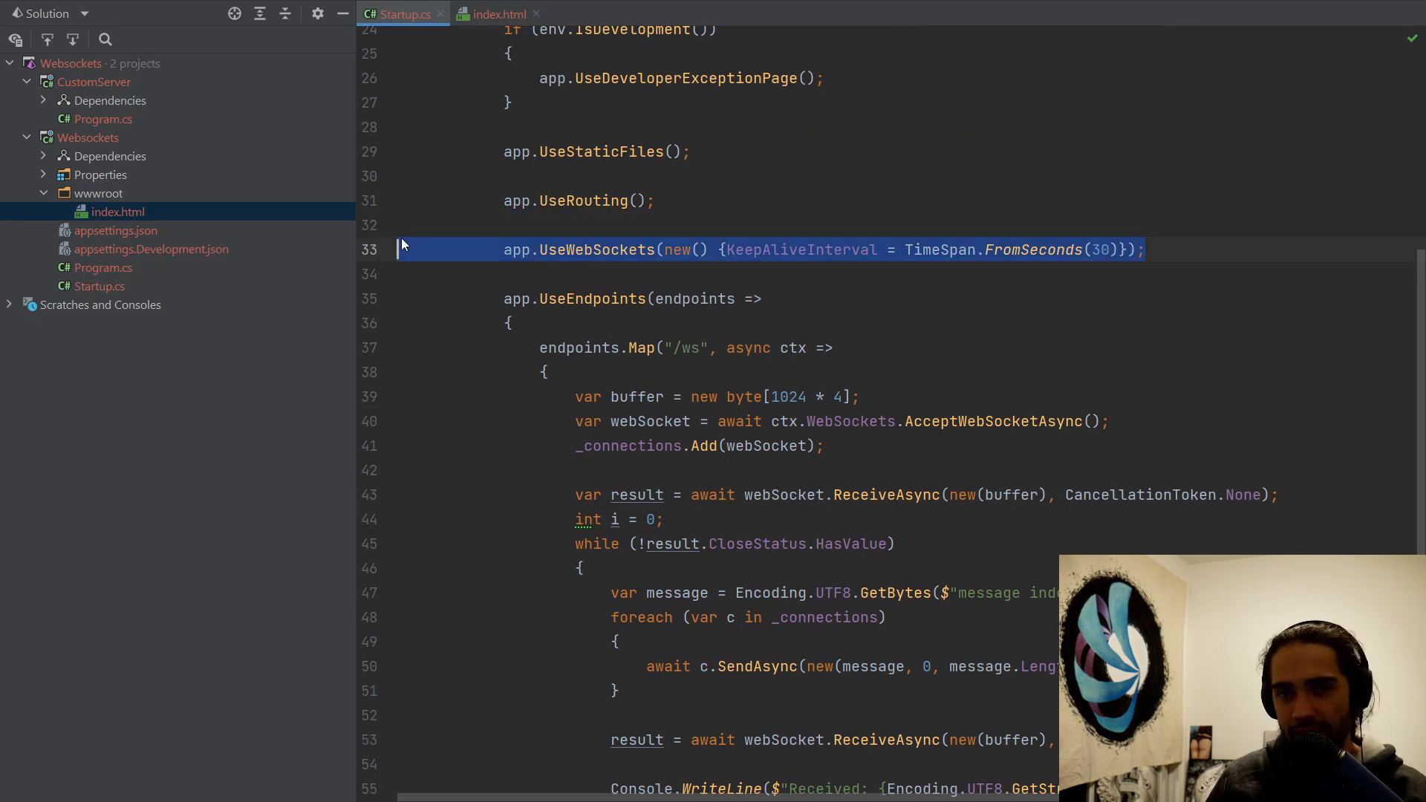
Close the Startup.cs editor tab, leaving index.html open
{"action": "left_click", "coordinate": [729, 225]}
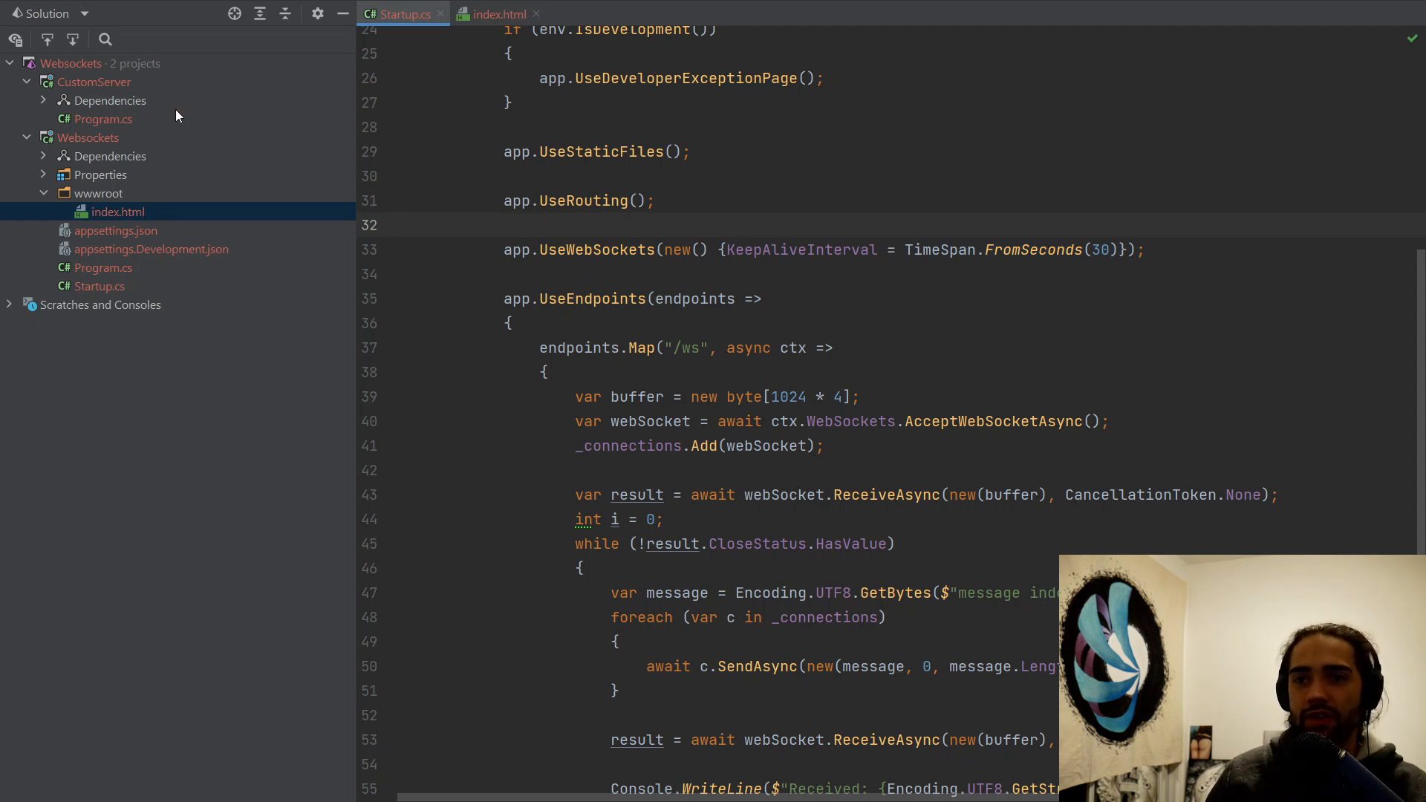
{"action": "middle_click", "coordinate": [408, 21]}
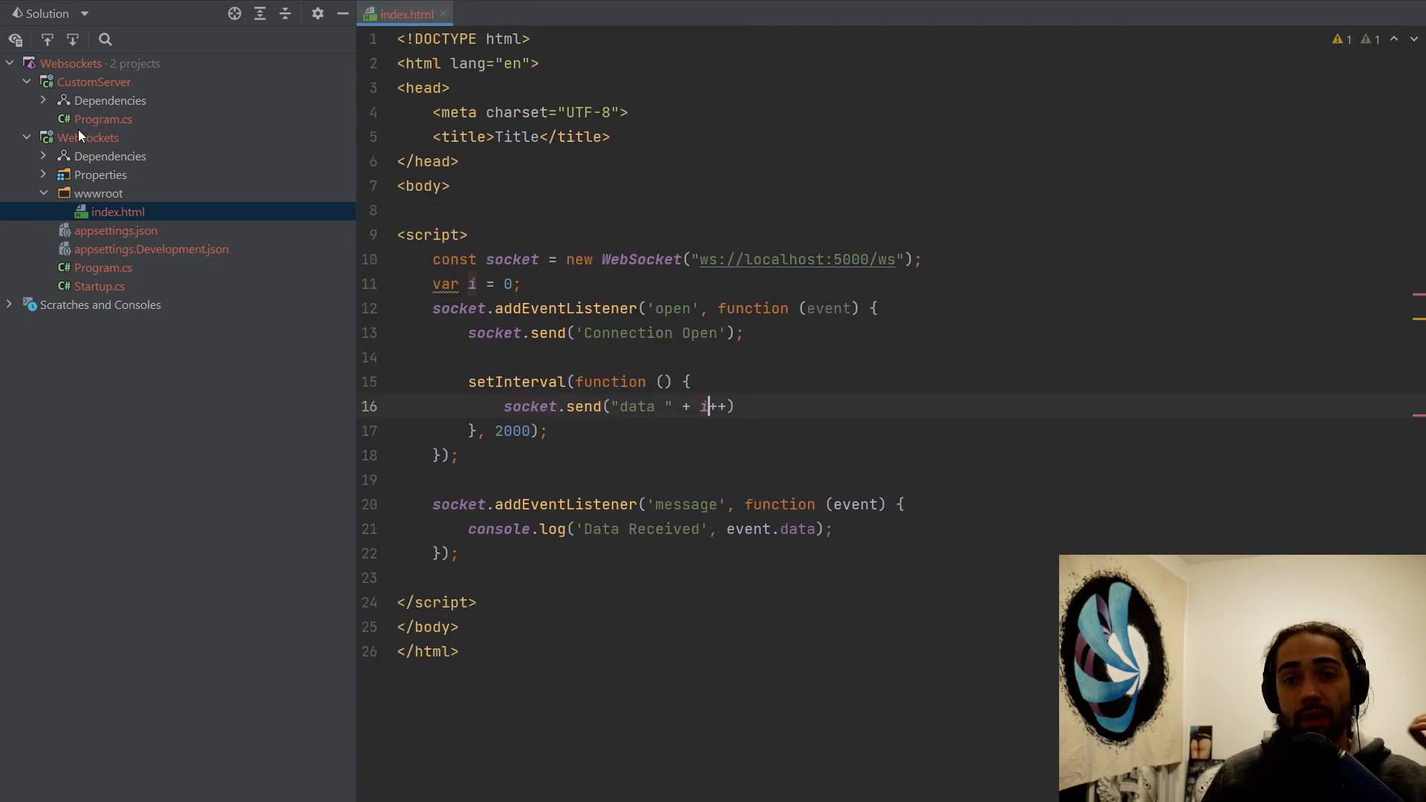
Open CustomServer's Program.cs and point out its MDN reference link
{"action": "double_click", "coordinate": [98, 120]}
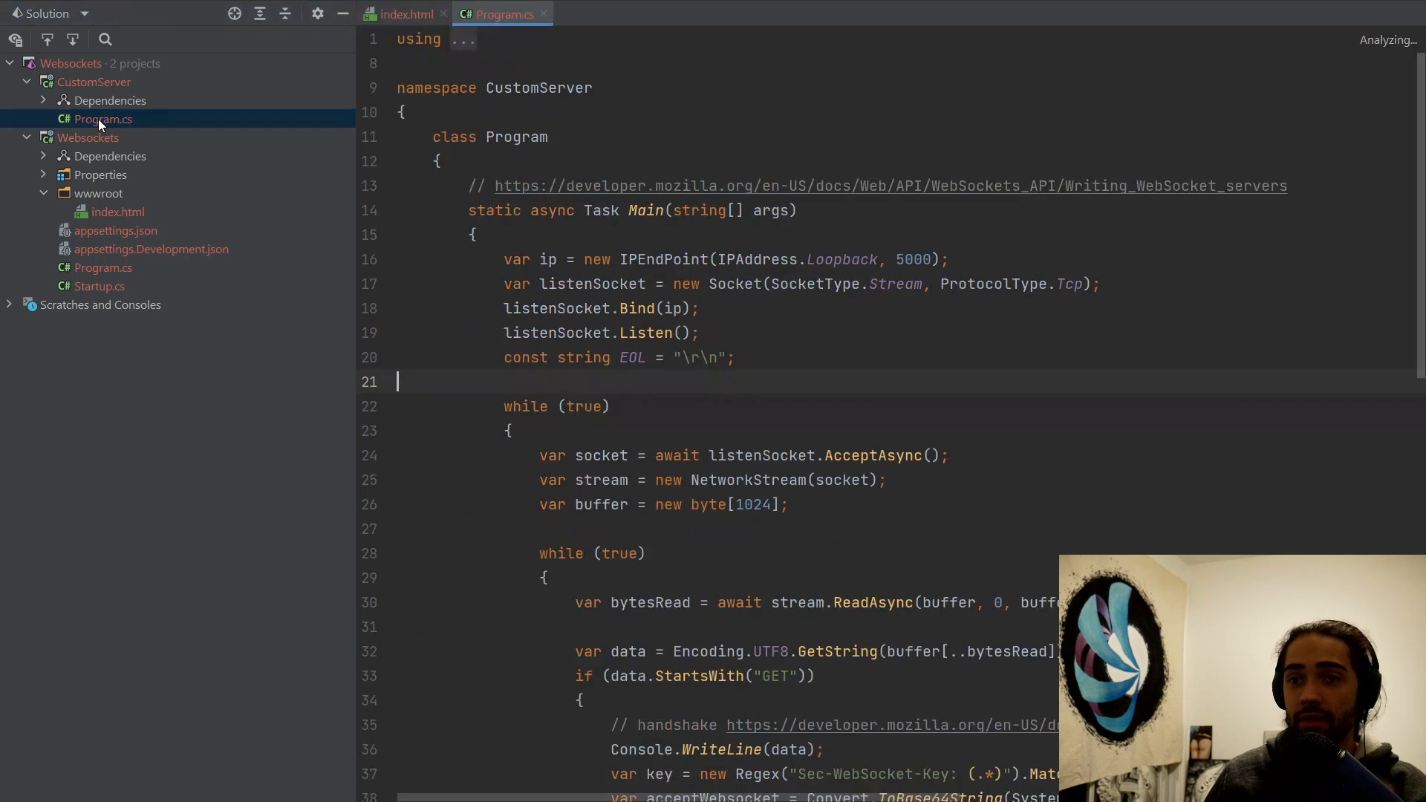
{"action": "left_click_drag", "start_coordinate": [473, 186], "coordinate": [1287, 186]}
{"action": "key", "text": "End"}
{"action": "scroll", "coordinate": [923, 277], "scroll_direction": "down", "scroll_amount": 2}
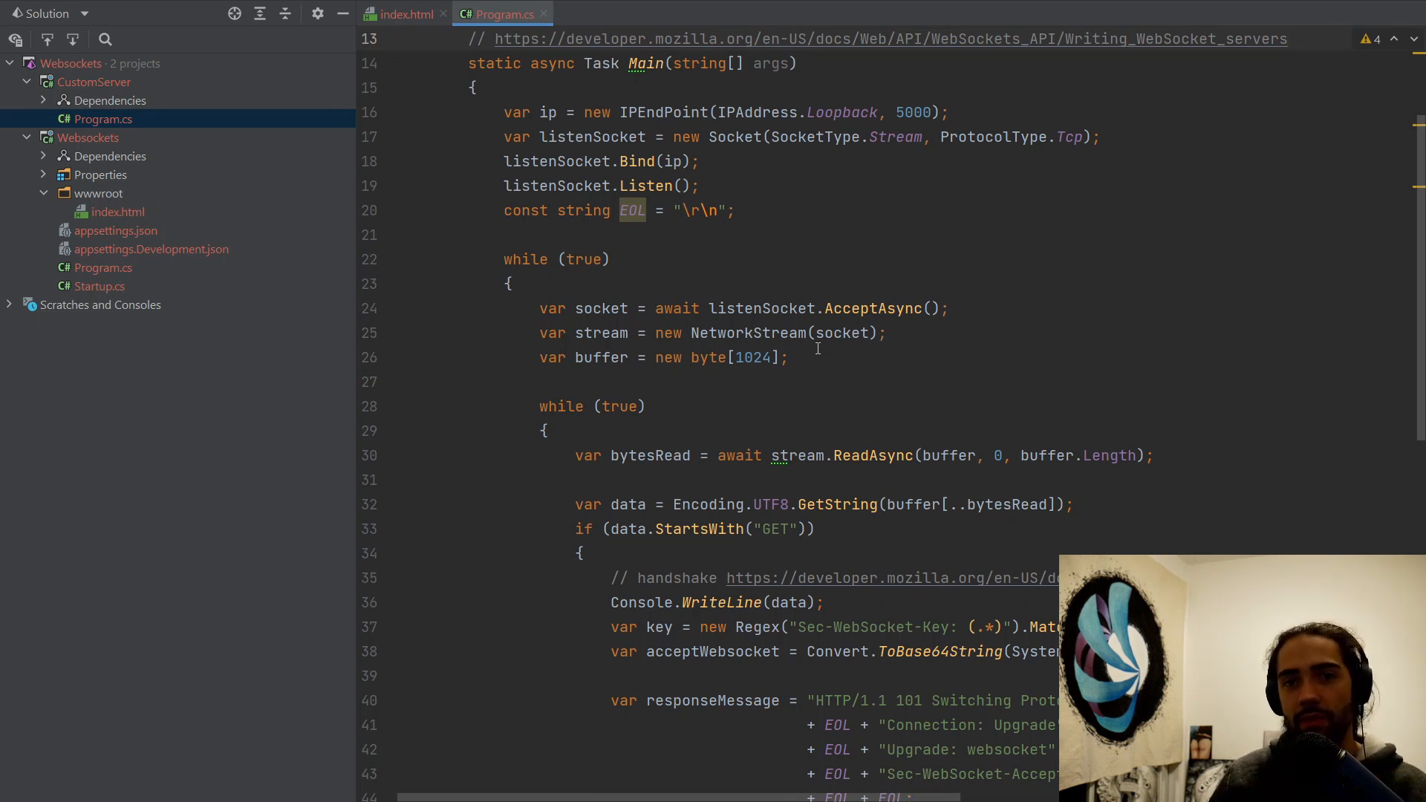
Walk through the listener setup: Socket creation, Bind to loopback port 5000, and the Listen call
{"action": "double_click", "coordinate": [743, 134]}
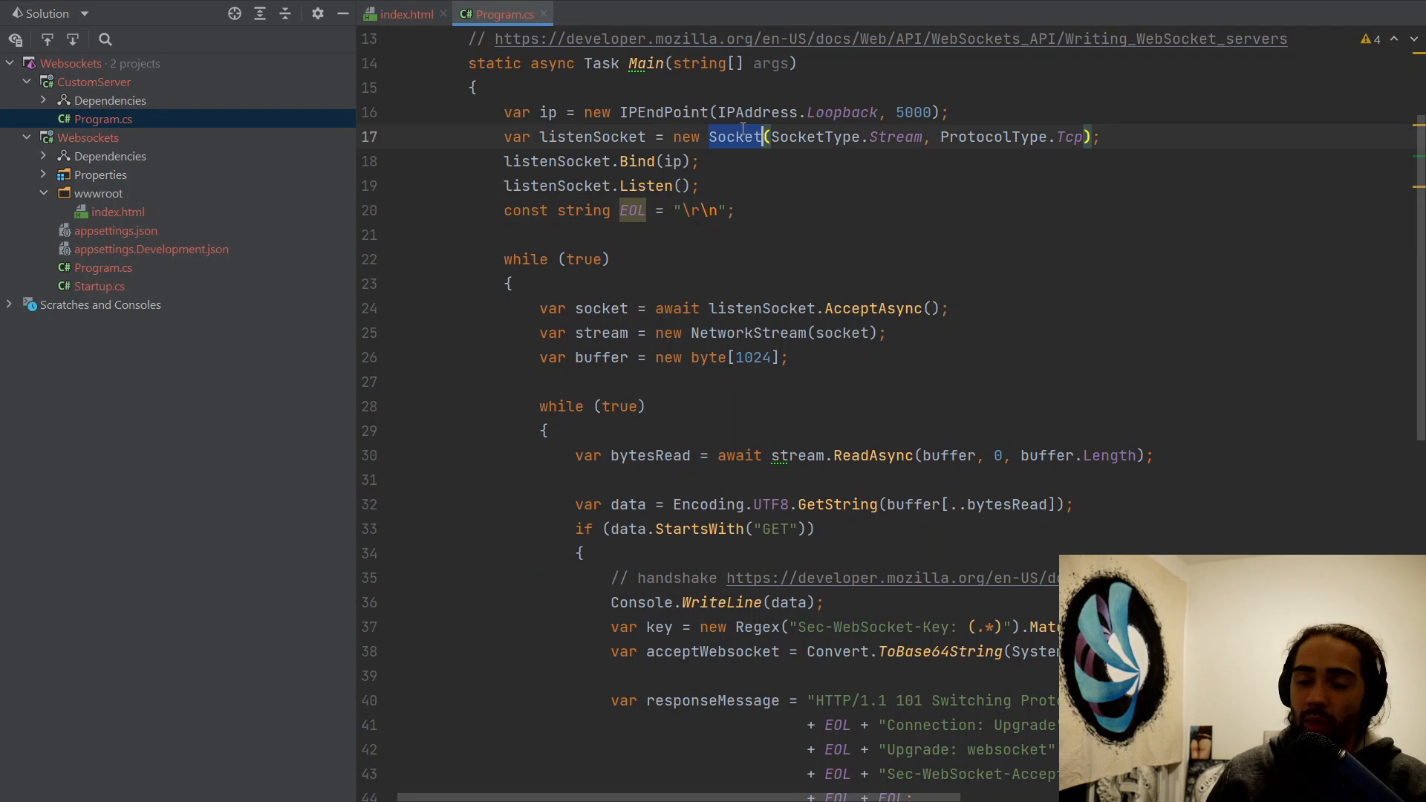
{"action": "left_click", "coordinate": [469, 135]}
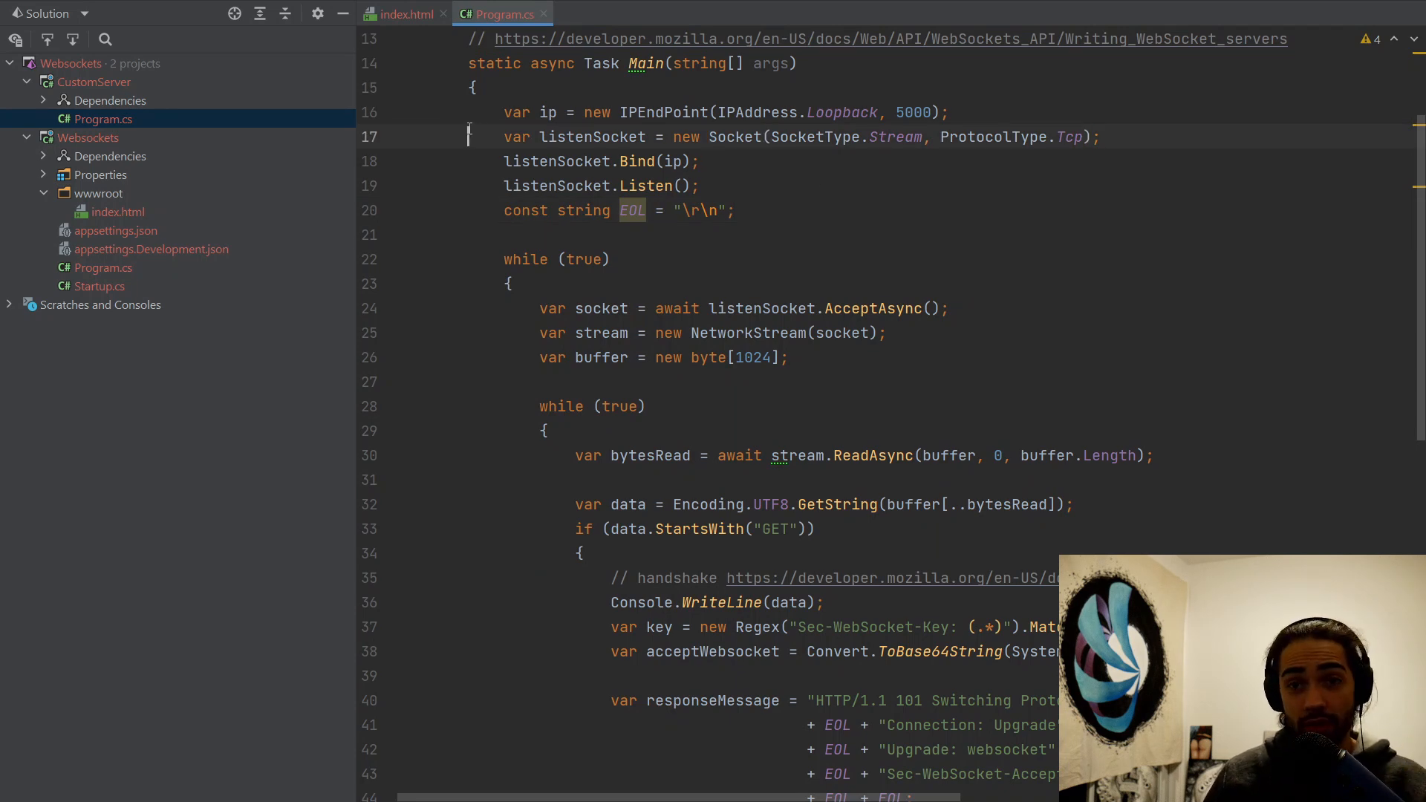
{"action": "left_click_drag", "start_coordinate": [520, 114], "coordinate": [1101, 138]}
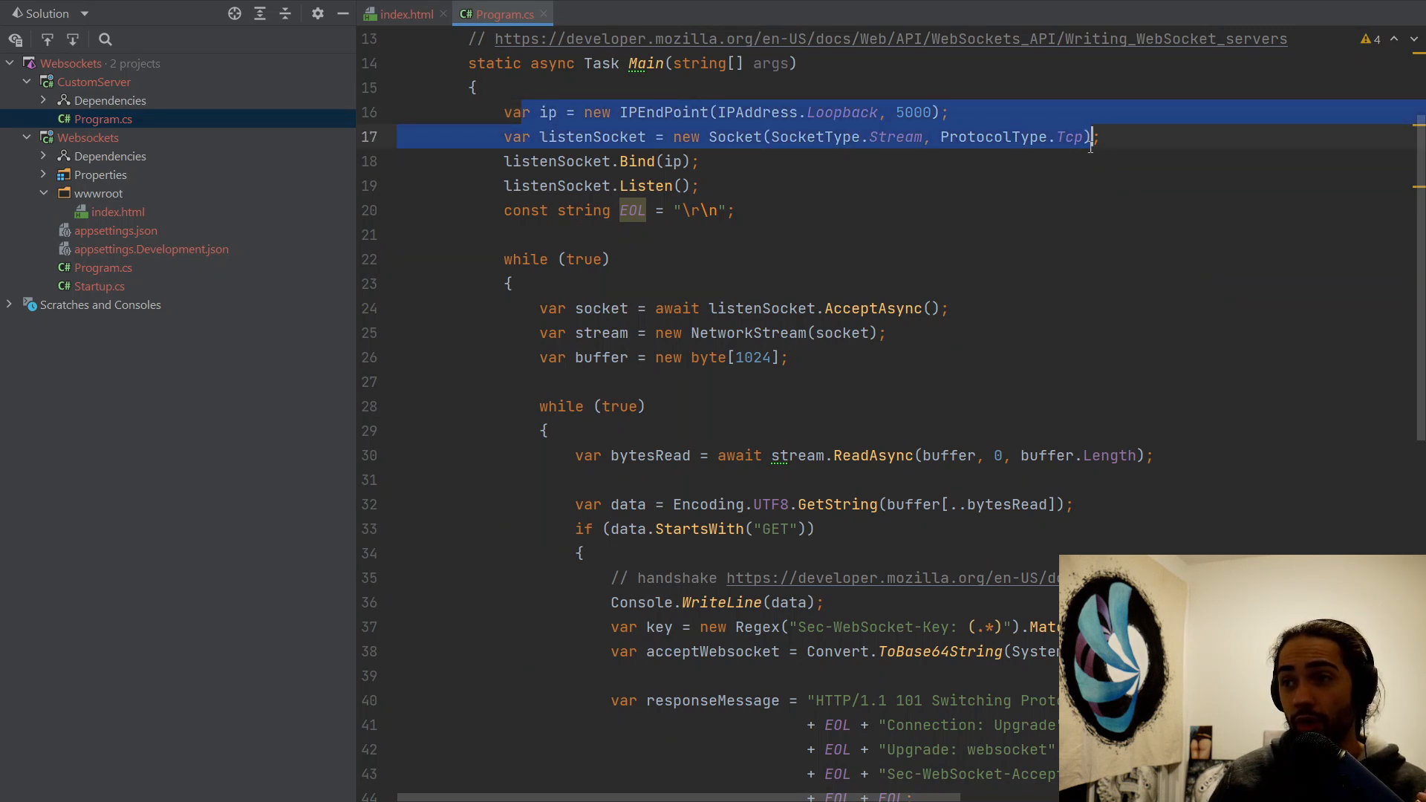
{"action": "left_click", "coordinate": [668, 186]}
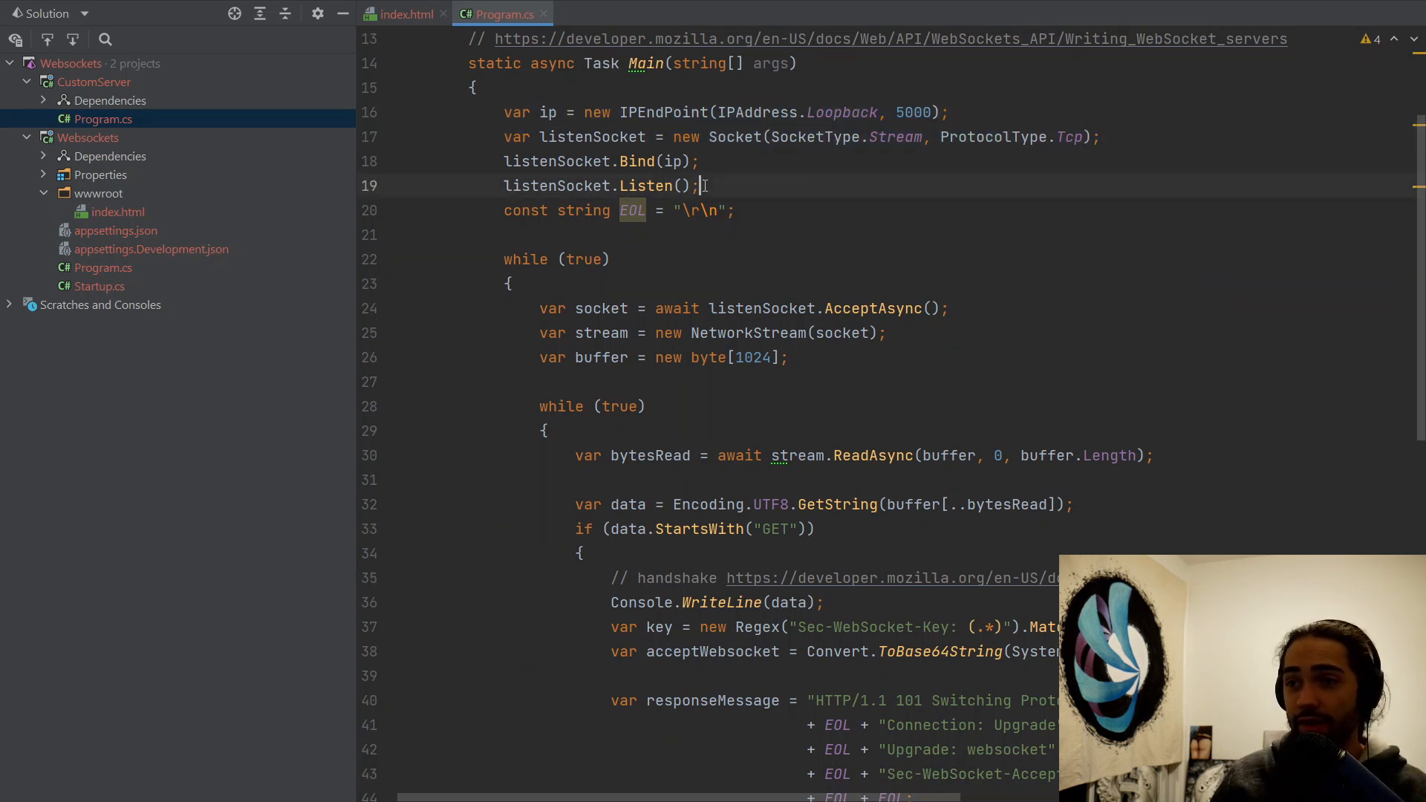
{"action": "left_click", "coordinate": [607, 161]}
{"action": "left_click", "coordinate": [745, 112]}
{"action": "left_click_drag", "start_coordinate": [745, 112], "coordinate": [925, 112]}
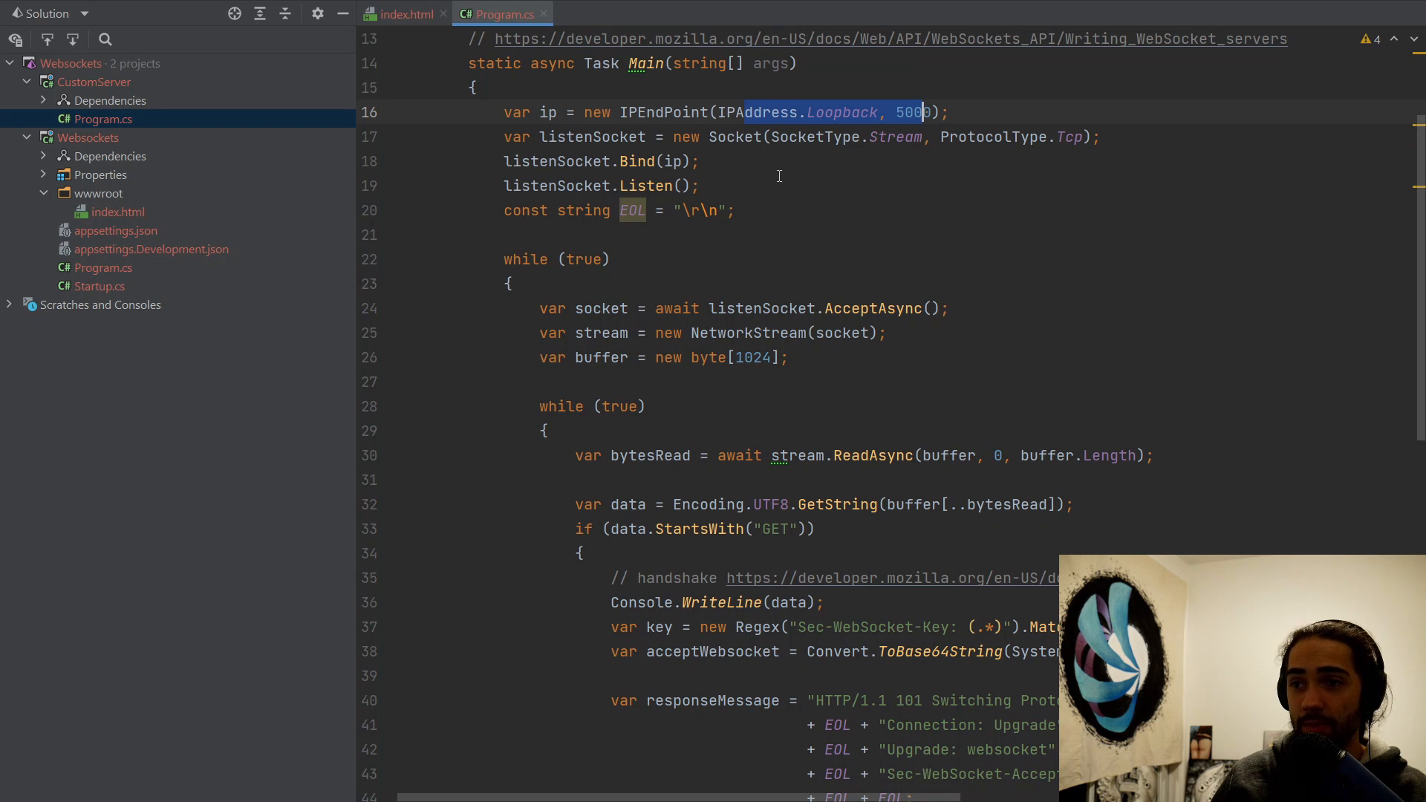
{"action": "left_click_drag", "start_coordinate": [698, 186], "coordinate": [539, 186]}
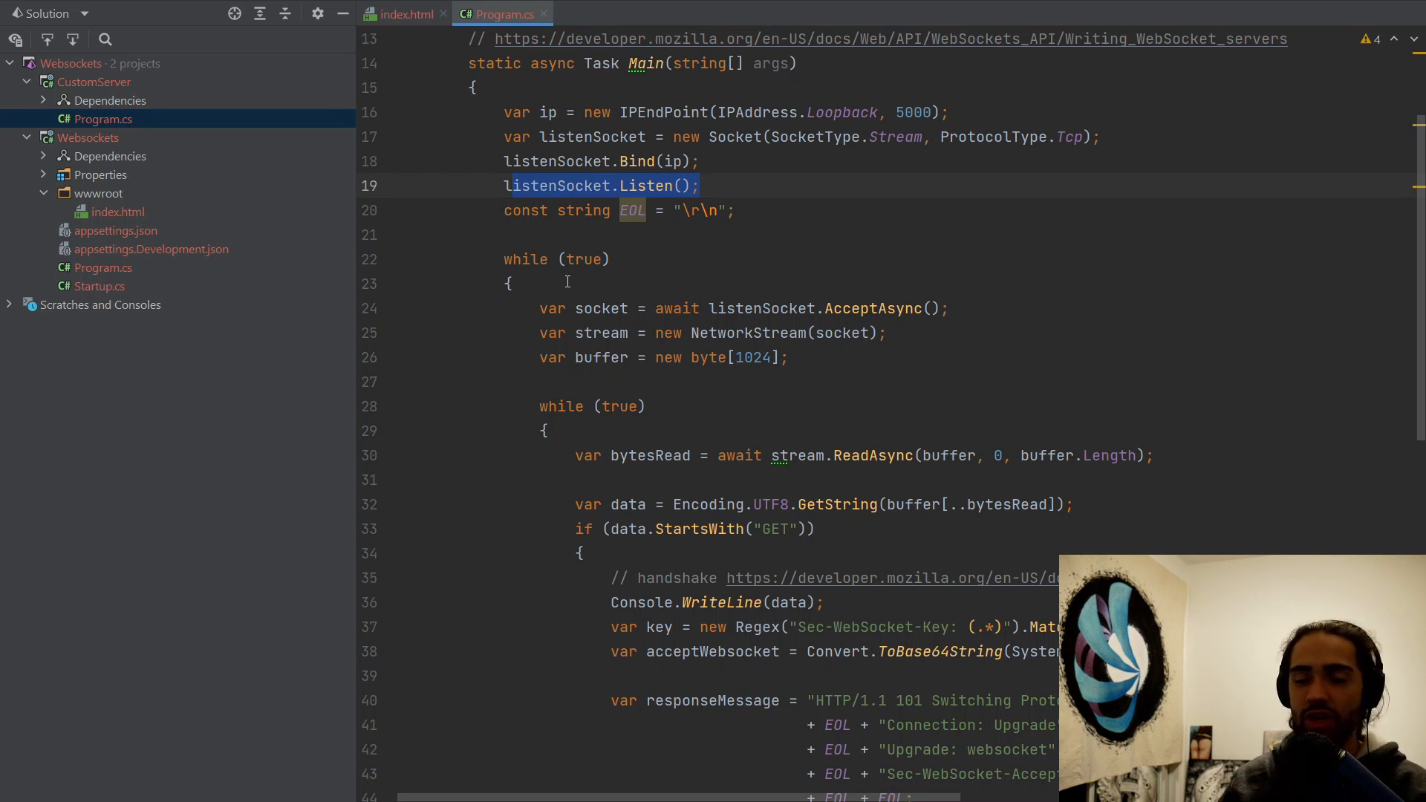
{"action": "left_click", "coordinate": [658, 333]}
Walk through AcceptAsync on listenSocket and the NetworkStream built from the accepted socket
{"action": "double_click", "coordinate": [746, 332]}
{"action": "double_click", "coordinate": [759, 308]}
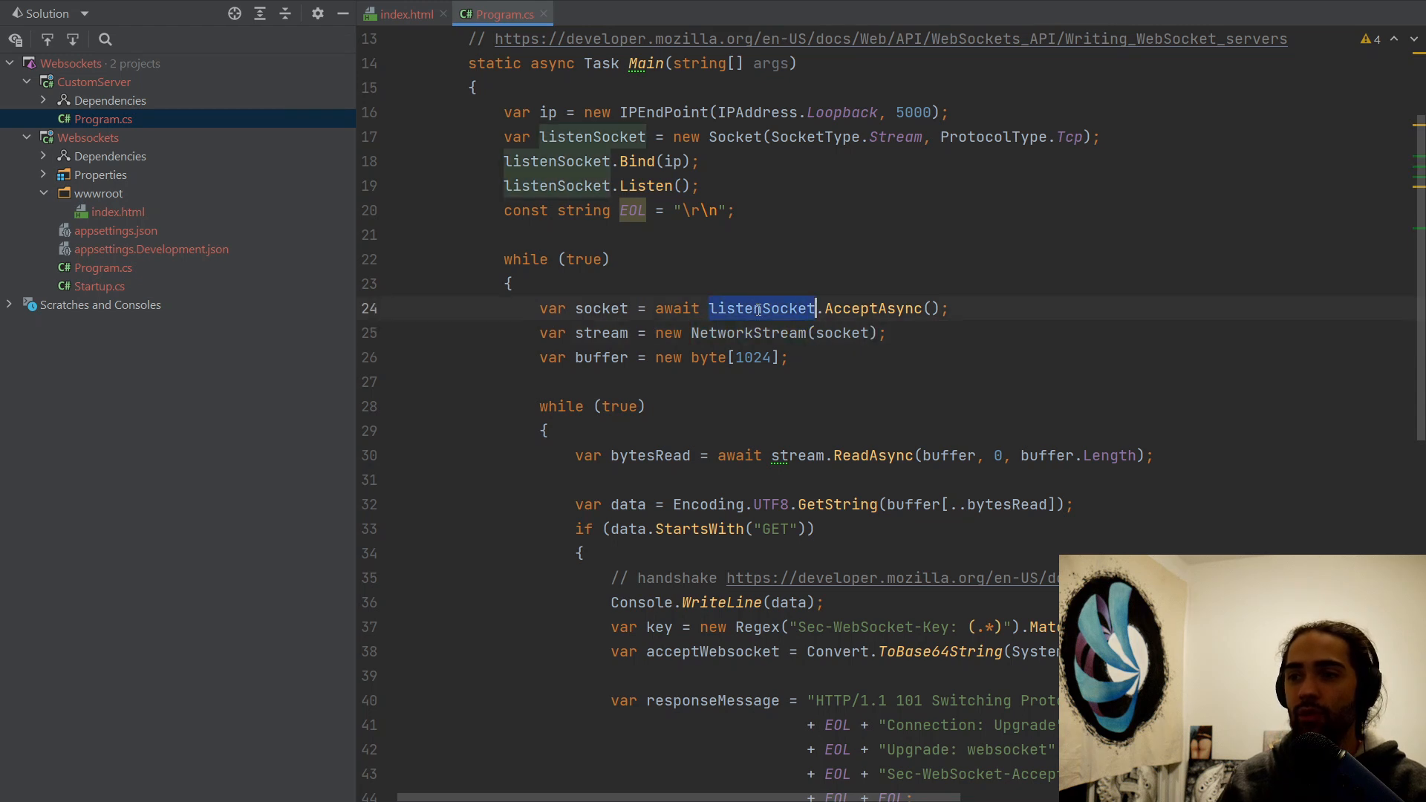
{"action": "left_click", "coordinate": [830, 303]}
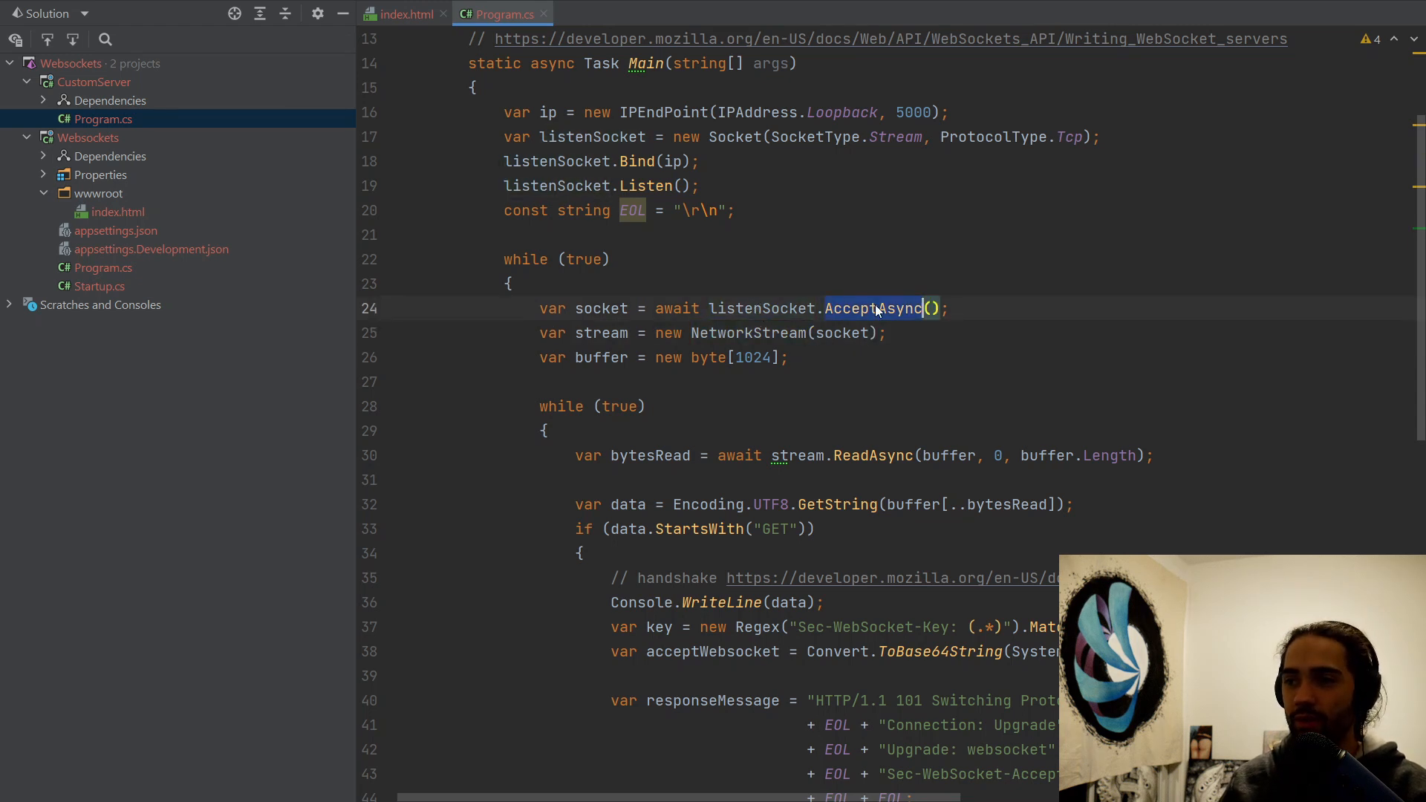
{"action": "double_click", "coordinate": [603, 307]}
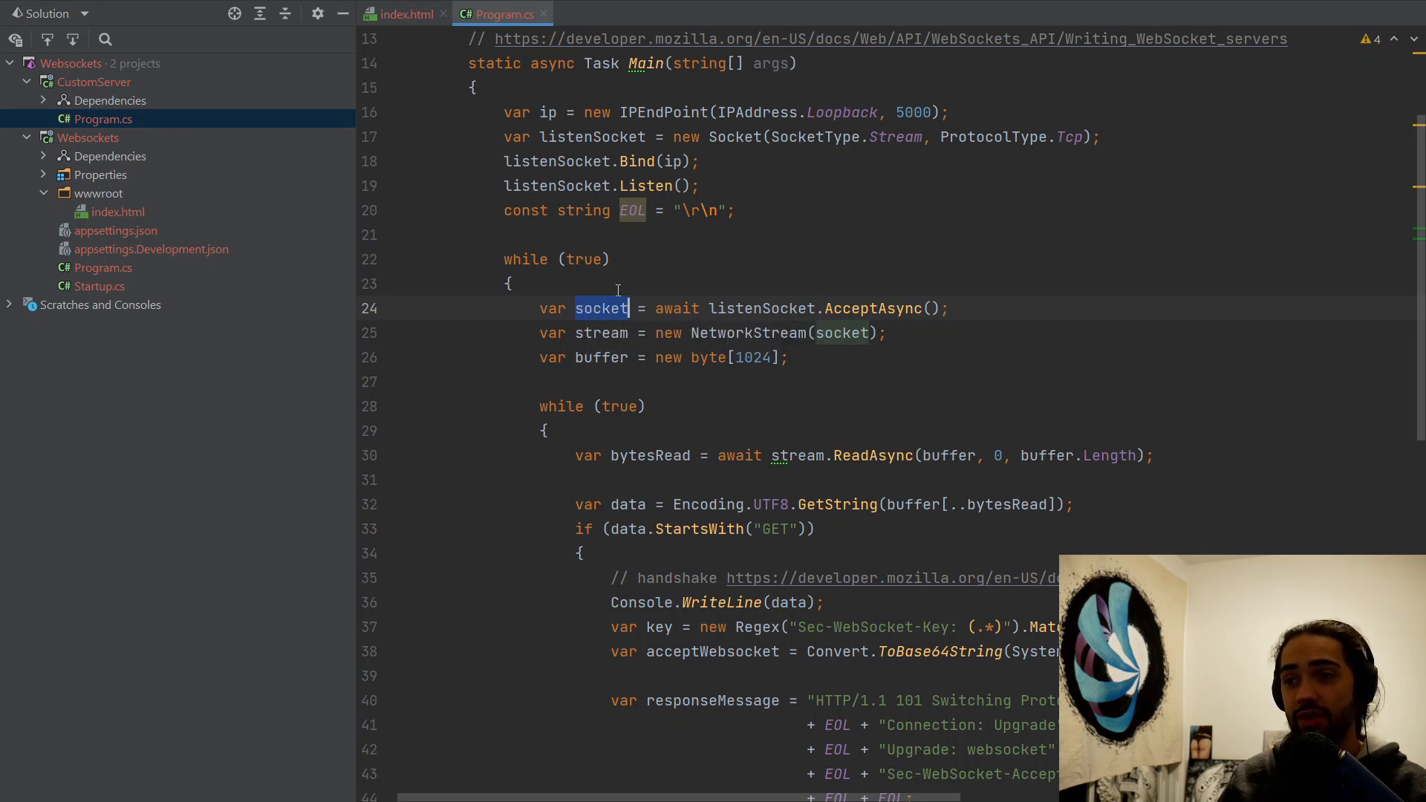
{"action": "left_click_drag", "start_coordinate": [845, 332], "coordinate": [661, 334]}
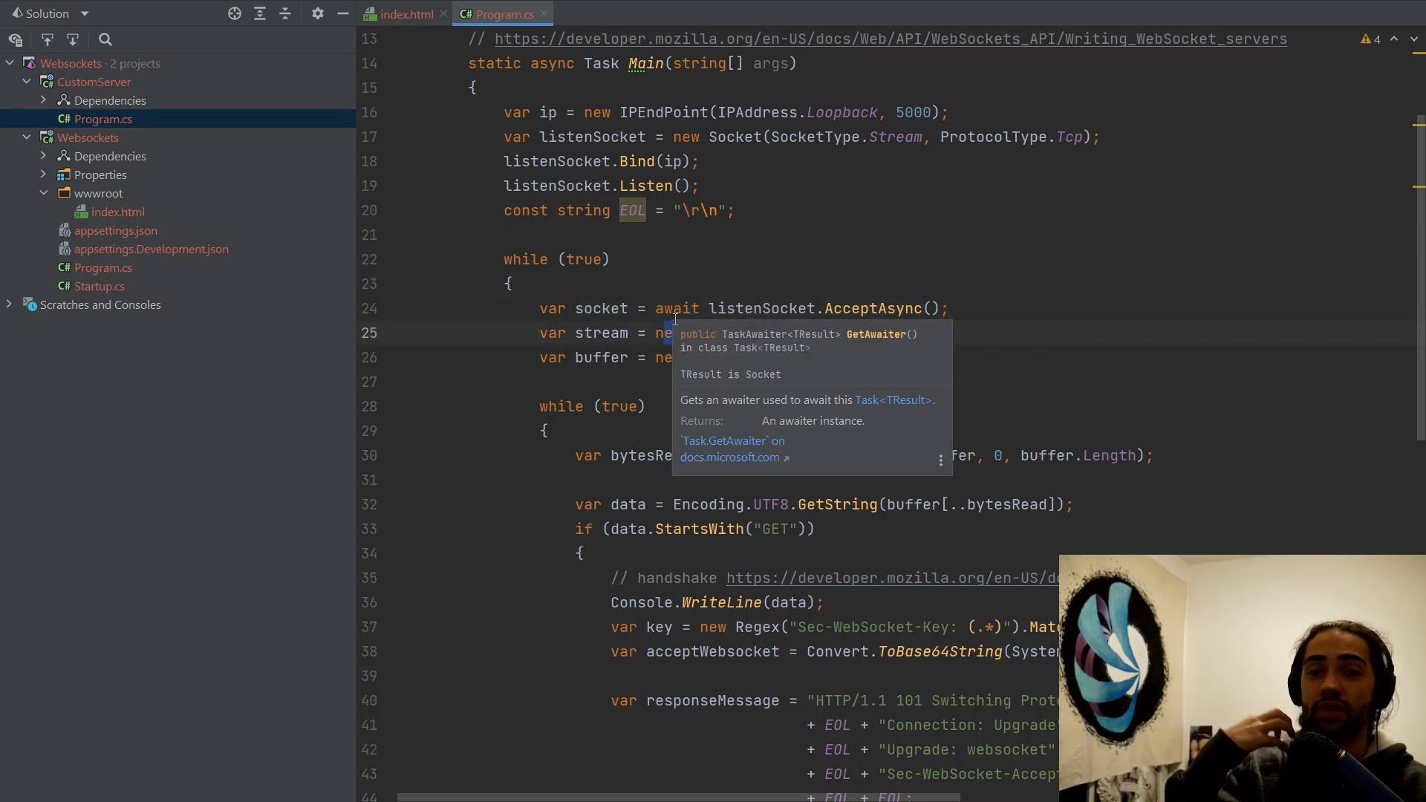
{"action": "mouse_move", "coordinate": [675, 309]}
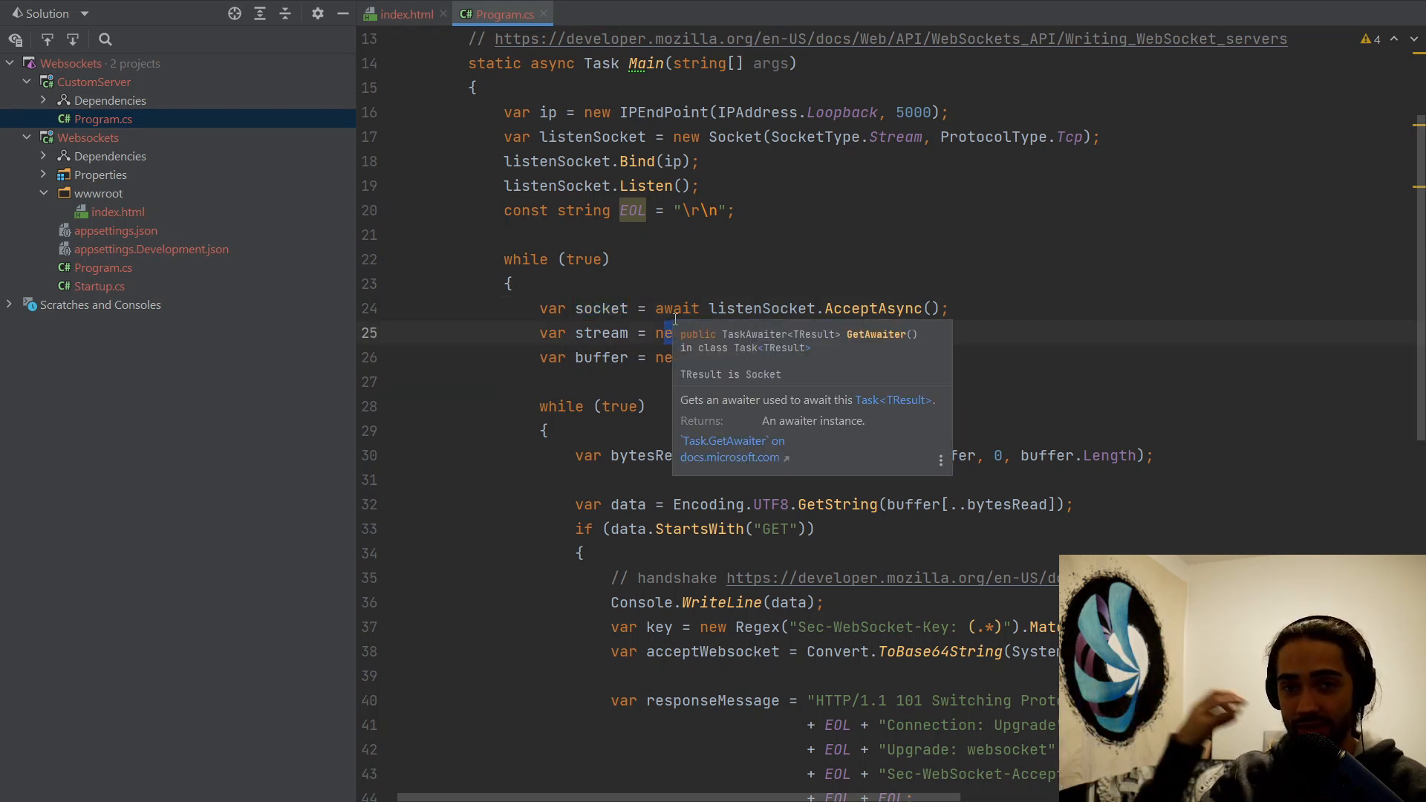
{"action": "left_click", "coordinate": [830, 357]}
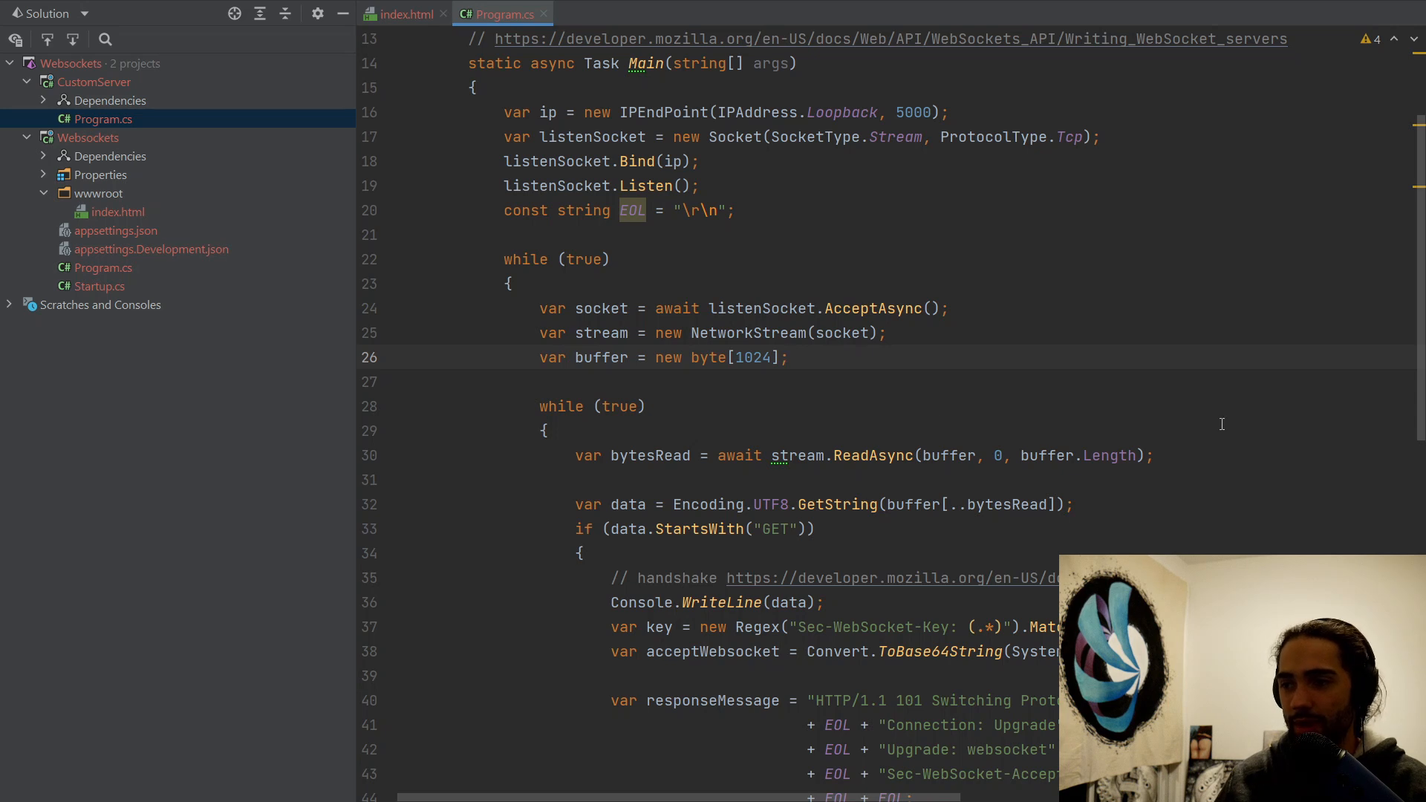
{"action": "scroll", "coordinate": [1221, 429], "scroll_direction": "down", "scroll_amount": 1}
{"action": "scroll", "coordinate": [750, 436], "scroll_direction": "down", "scroll_amount": 2}
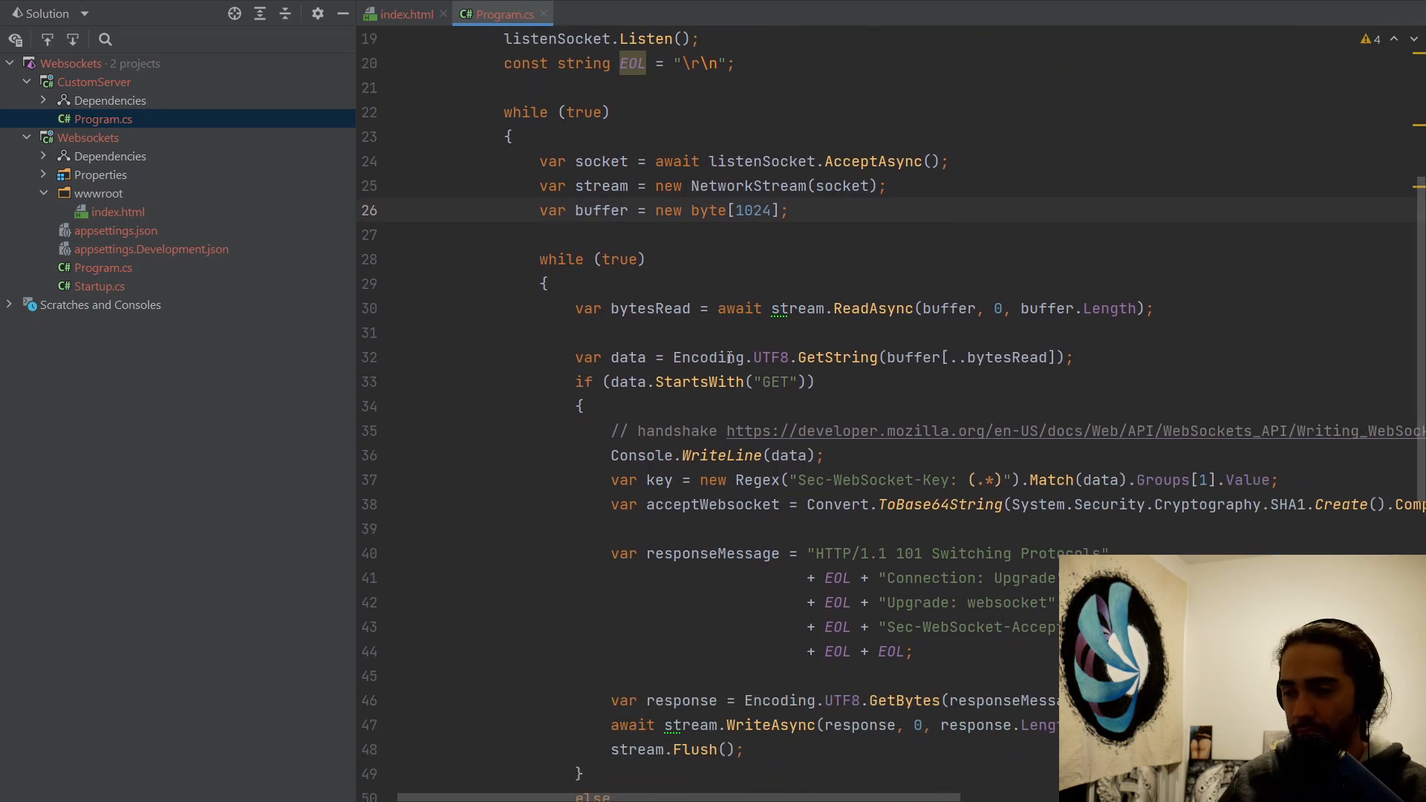
{"action": "mouse_move", "coordinate": [682, 309]}
{"action": "left_mouse_down"}
{"action": "mouse_move", "coordinate": [1148, 309]}
{"action": "mouse_move", "coordinate": [709, 308]}
{"action": "left_mouse_up"}
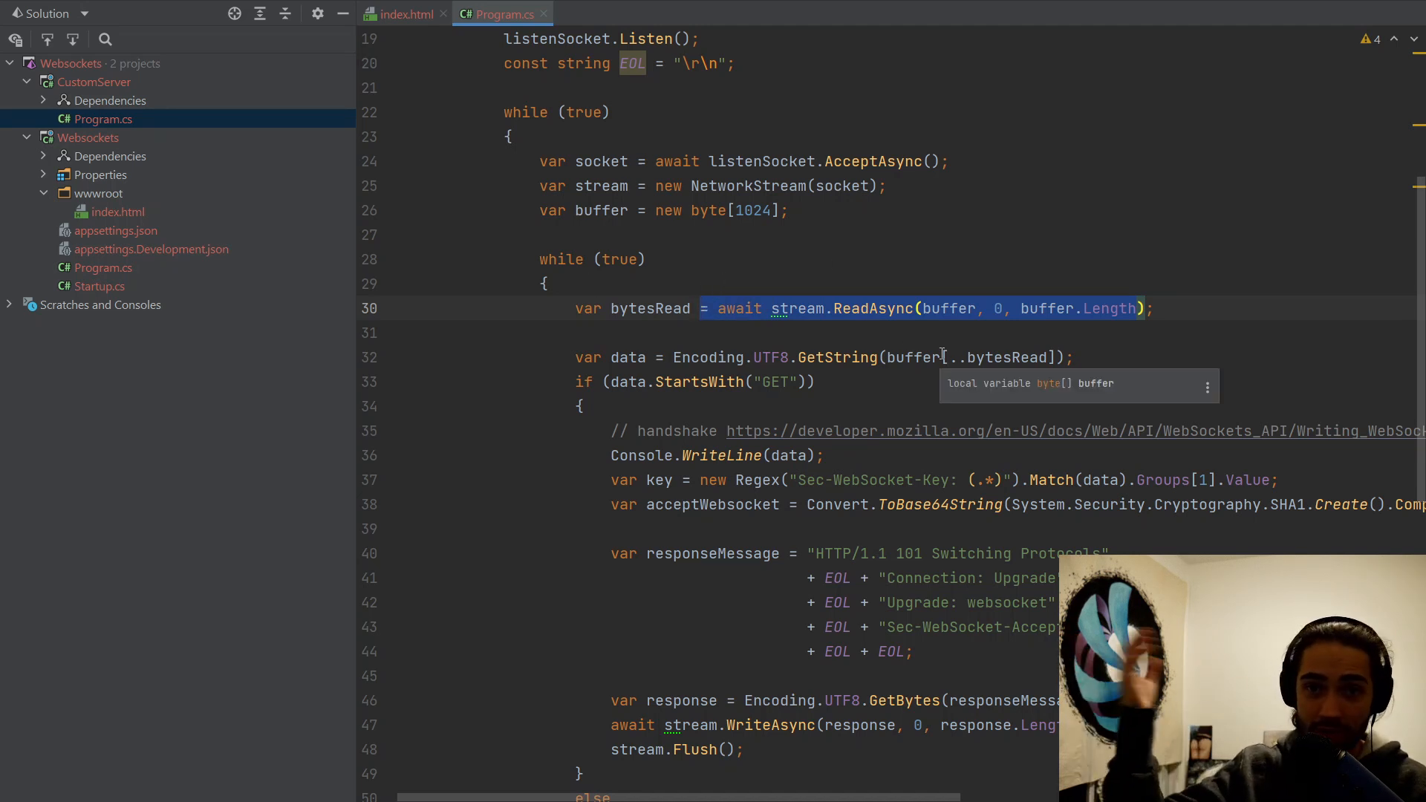
{"action": "mouse_move", "coordinate": [914, 358]}
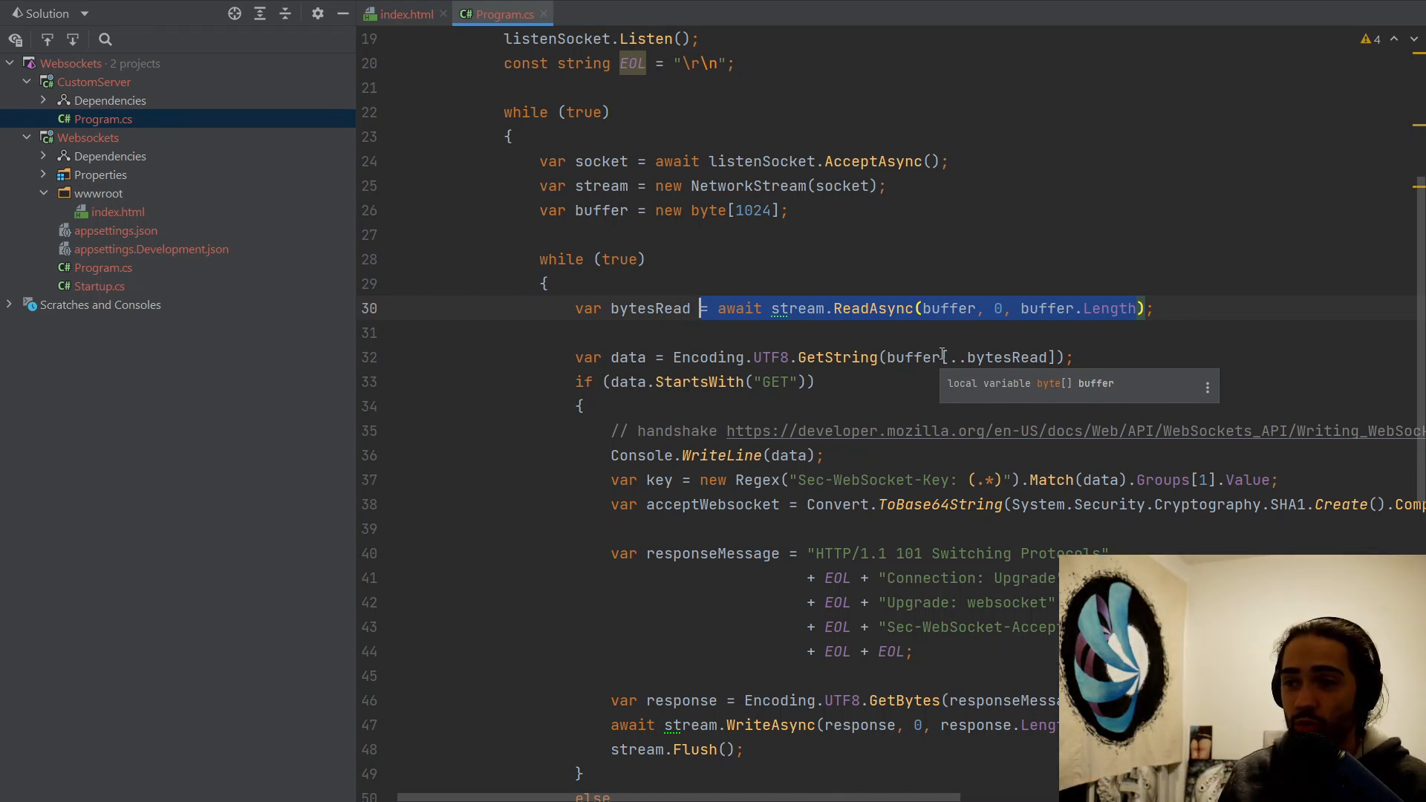
{"action": "left_click", "coordinate": [943, 355]}
{"action": "key", "text": "ctrl+w"}
{"action": "key", "text": "ctrl+w"}
{"action": "key", "text": "ctrl+w"}
{"action": "key", "text": "ctrl+w"}
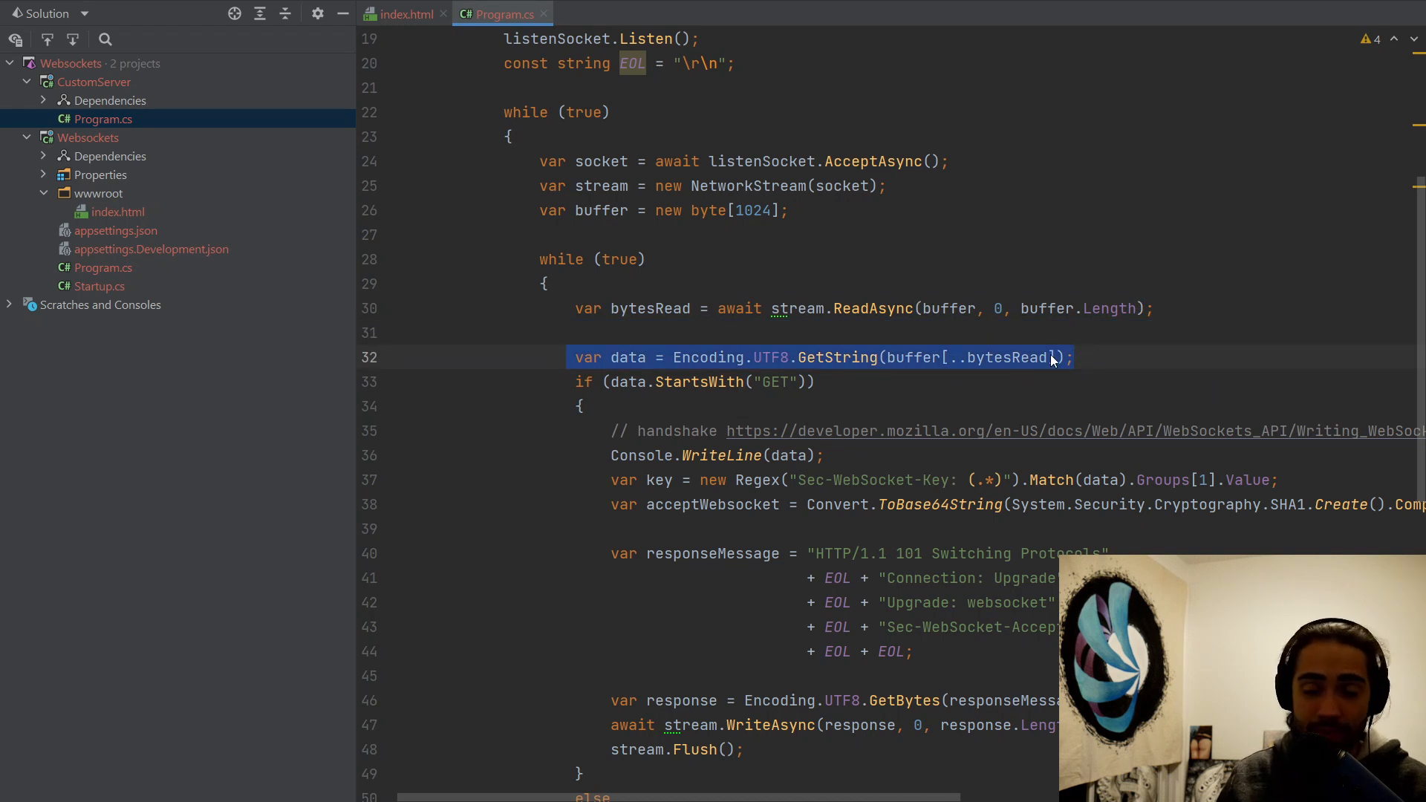
{"action": "double_click", "coordinate": [628, 354]}
{"action": "left_click_drag", "start_coordinate": [798, 381], "coordinate": [754, 382]}
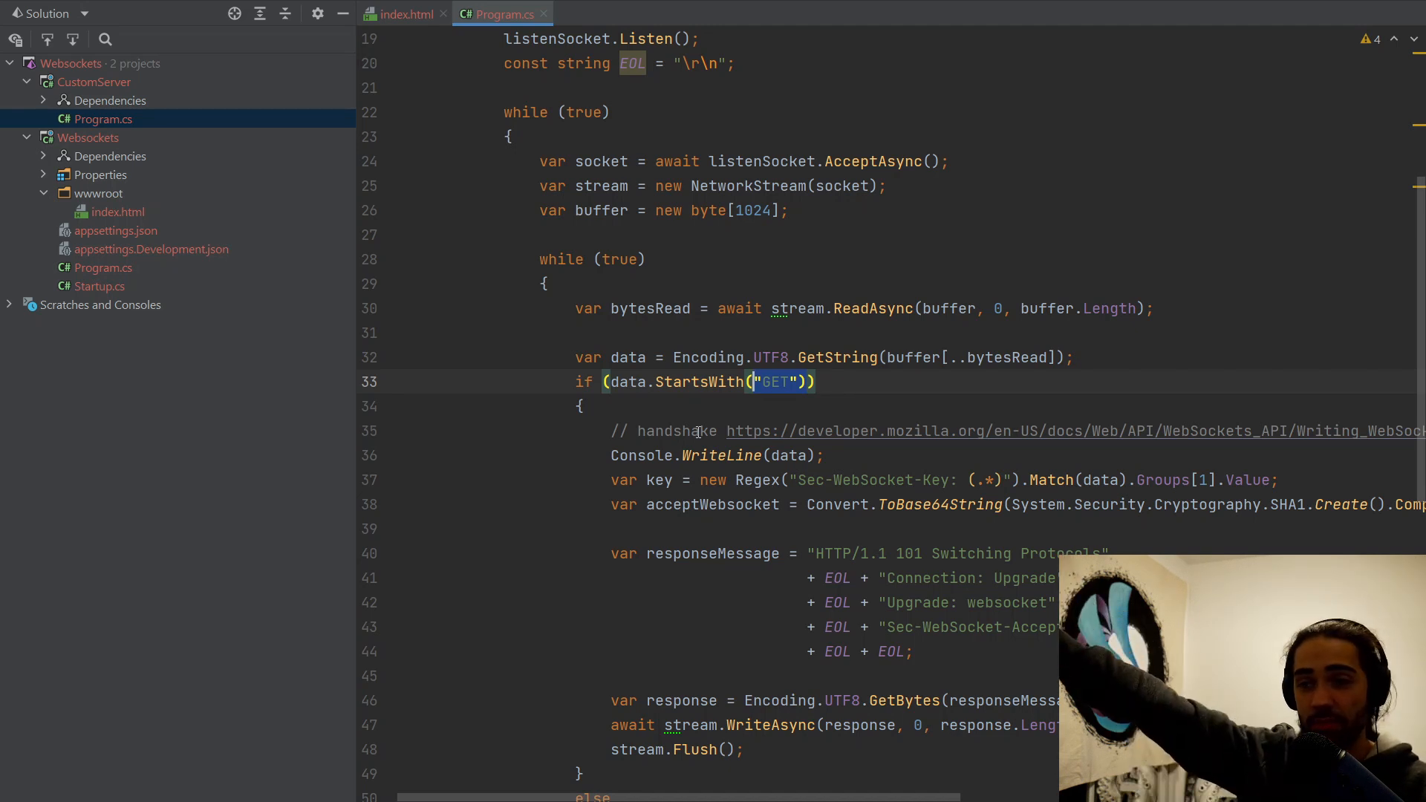
{"action": "scroll", "coordinate": [516, 375], "scroll_direction": "down", "scroll_amount": 3}
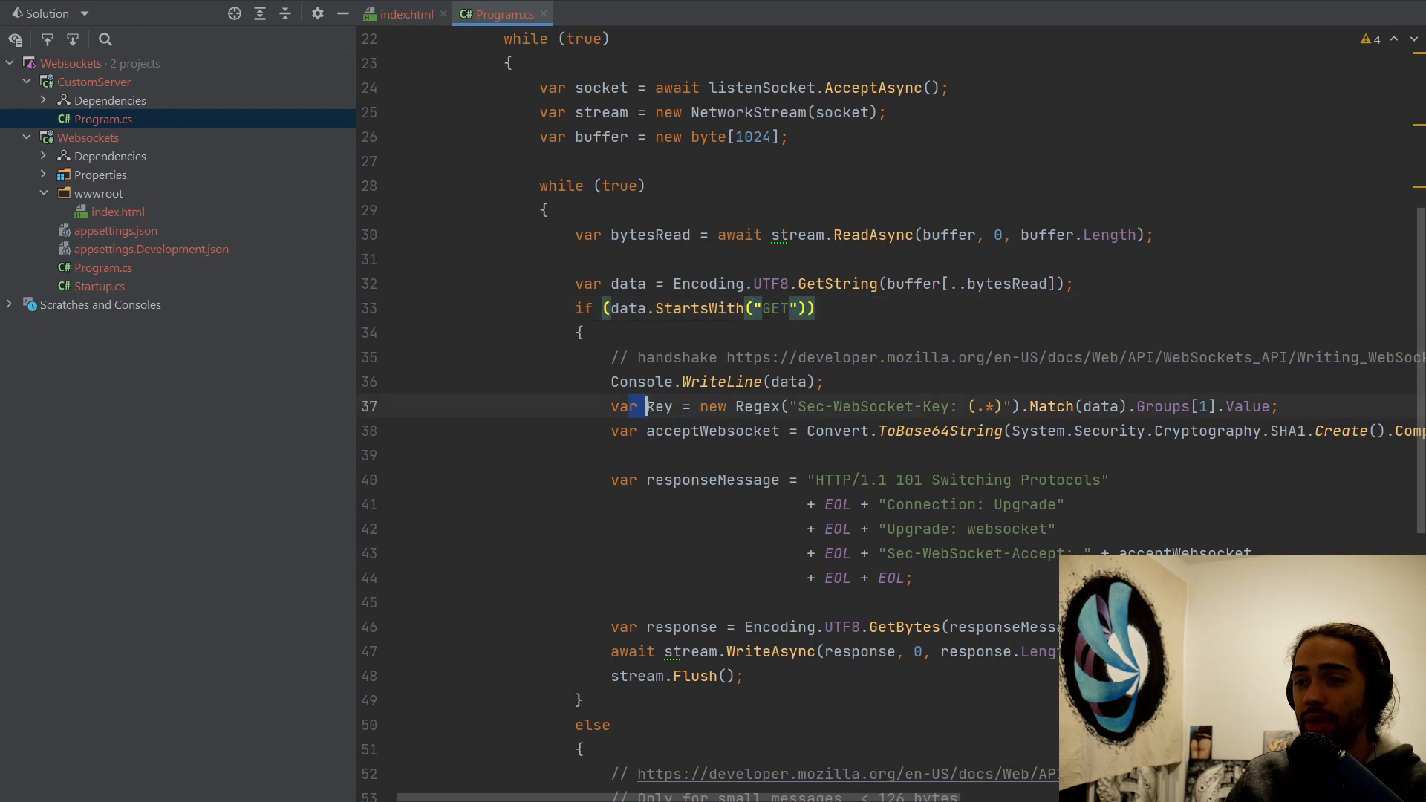
{"action": "mouse_move", "coordinate": [904, 406]}
{"action": "left_mouse_down"}
{"action": "mouse_move", "coordinate": [877, 406]}
{"action": "mouse_move", "coordinate": [934, 405]}
{"action": "mouse_move", "coordinate": [863, 407]}
{"action": "left_mouse_up"}
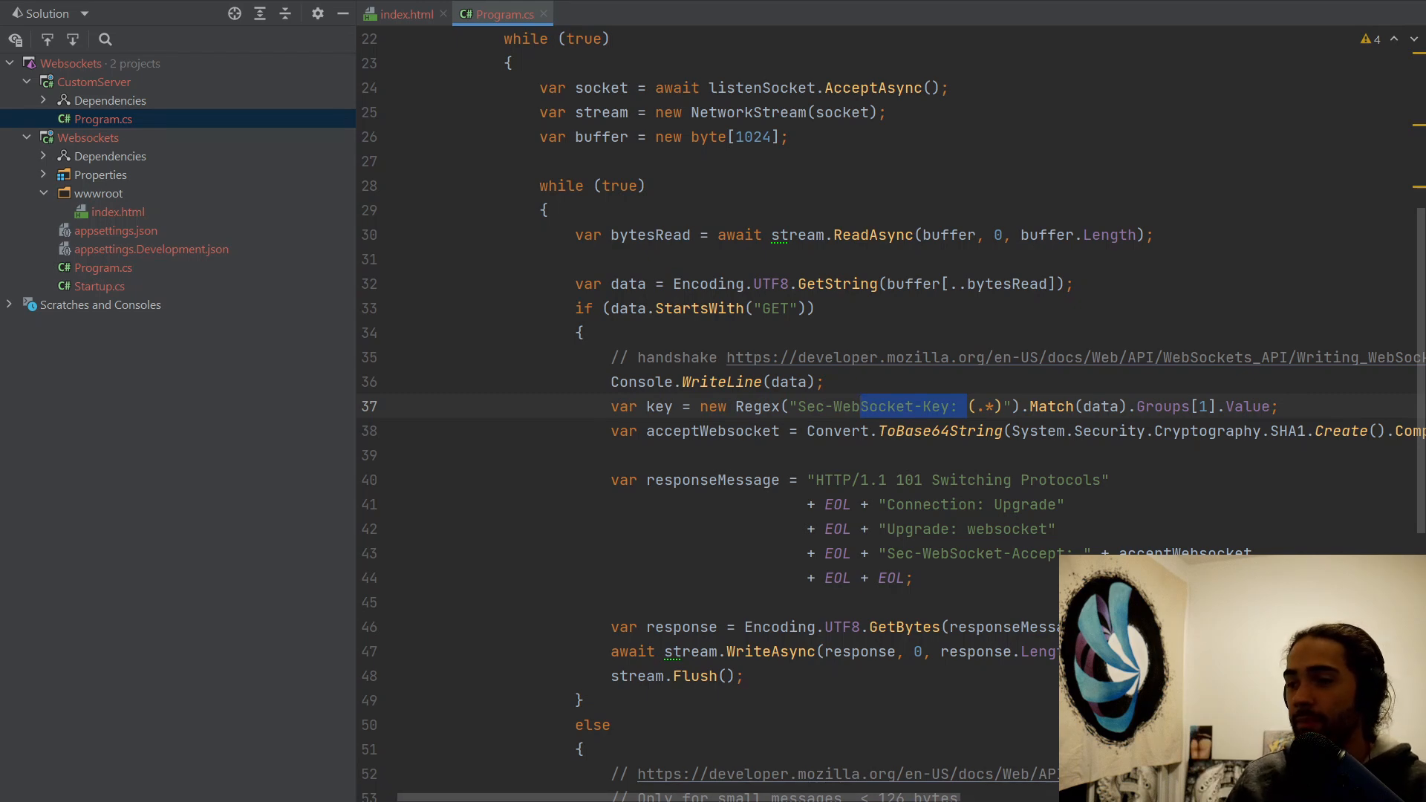
{"action": "scroll", "coordinate": [862, 398], "scroll_direction": "right", "scroll_amount": 10}
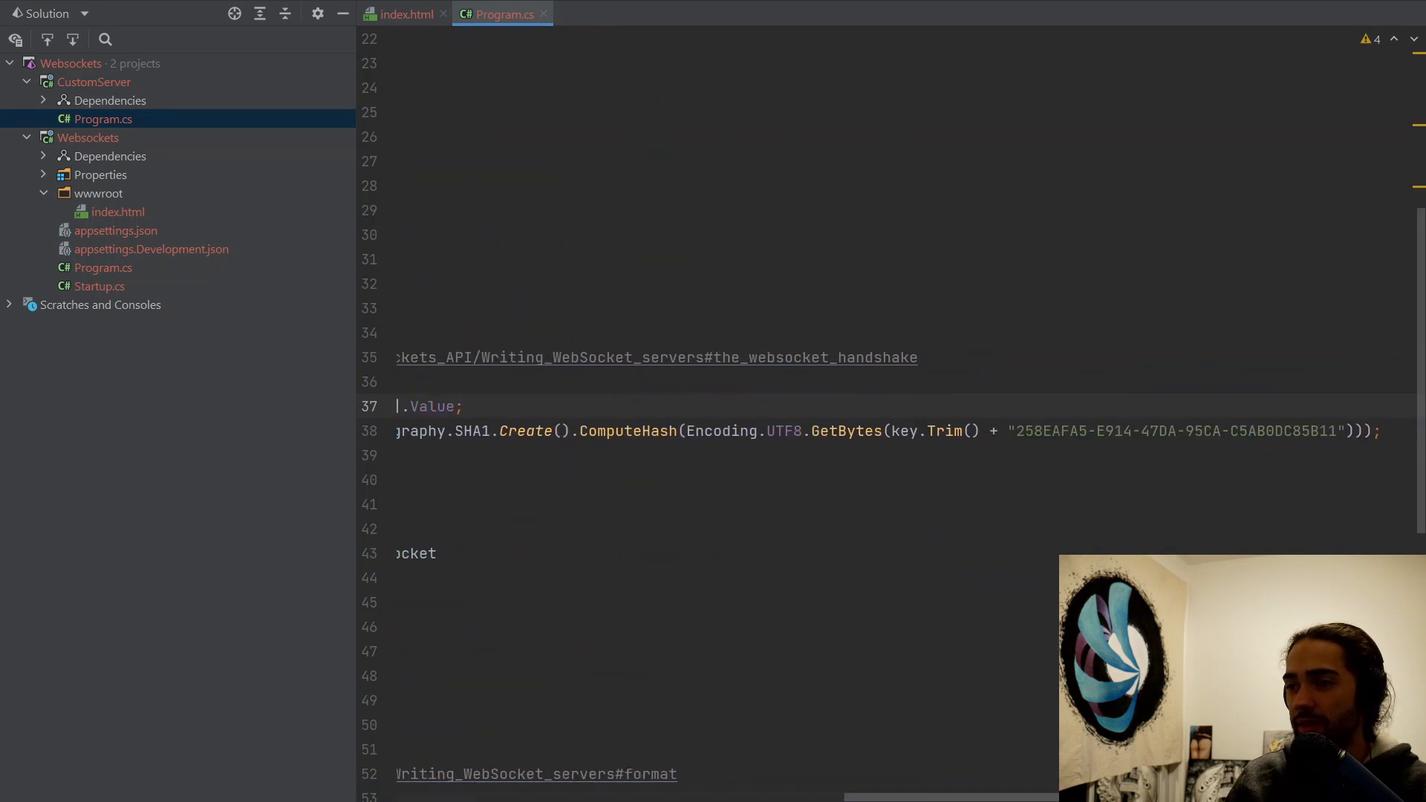
{"action": "scroll", "coordinate": [1021, 331], "scroll_direction": "left", "scroll_amount": 10}
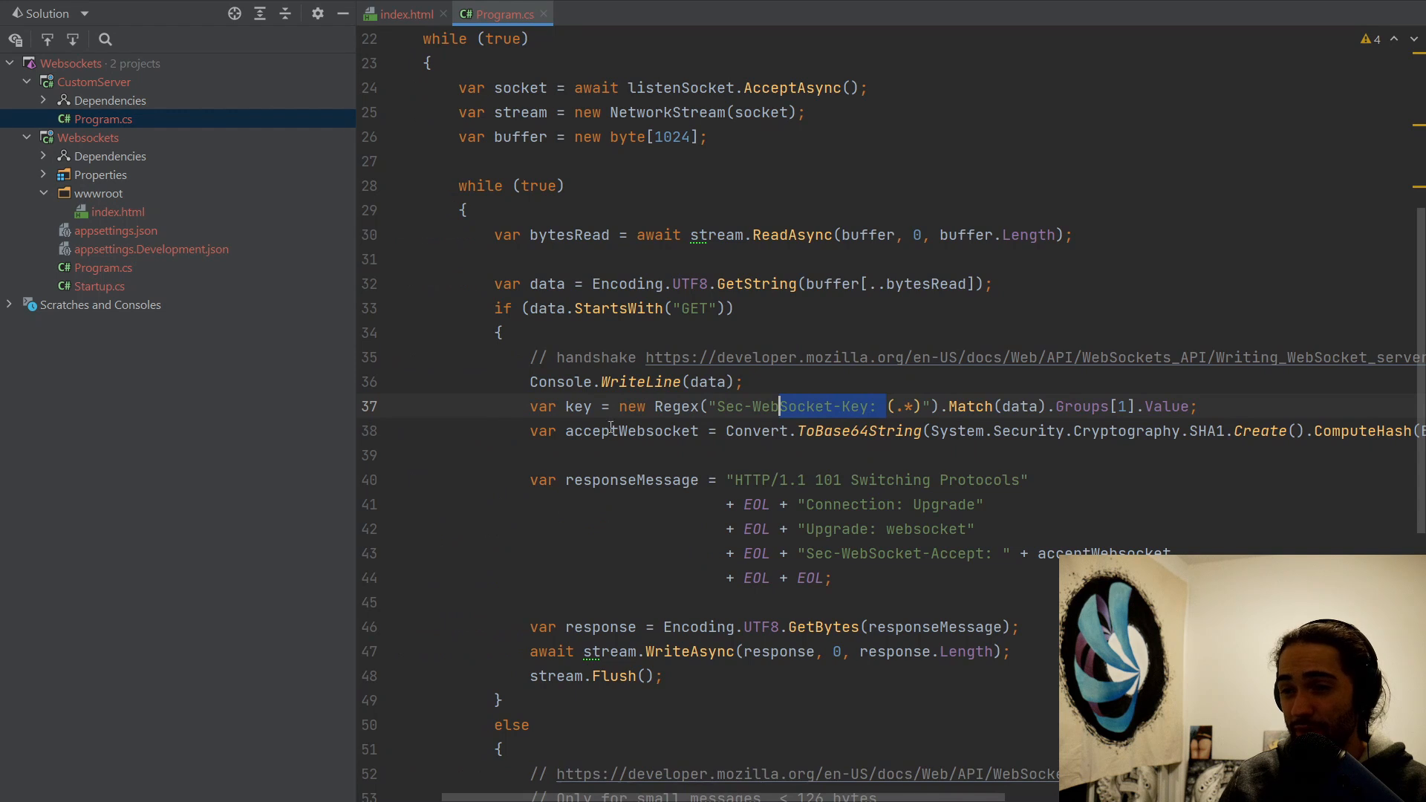
{"action": "double_click", "coordinate": [601, 431]}
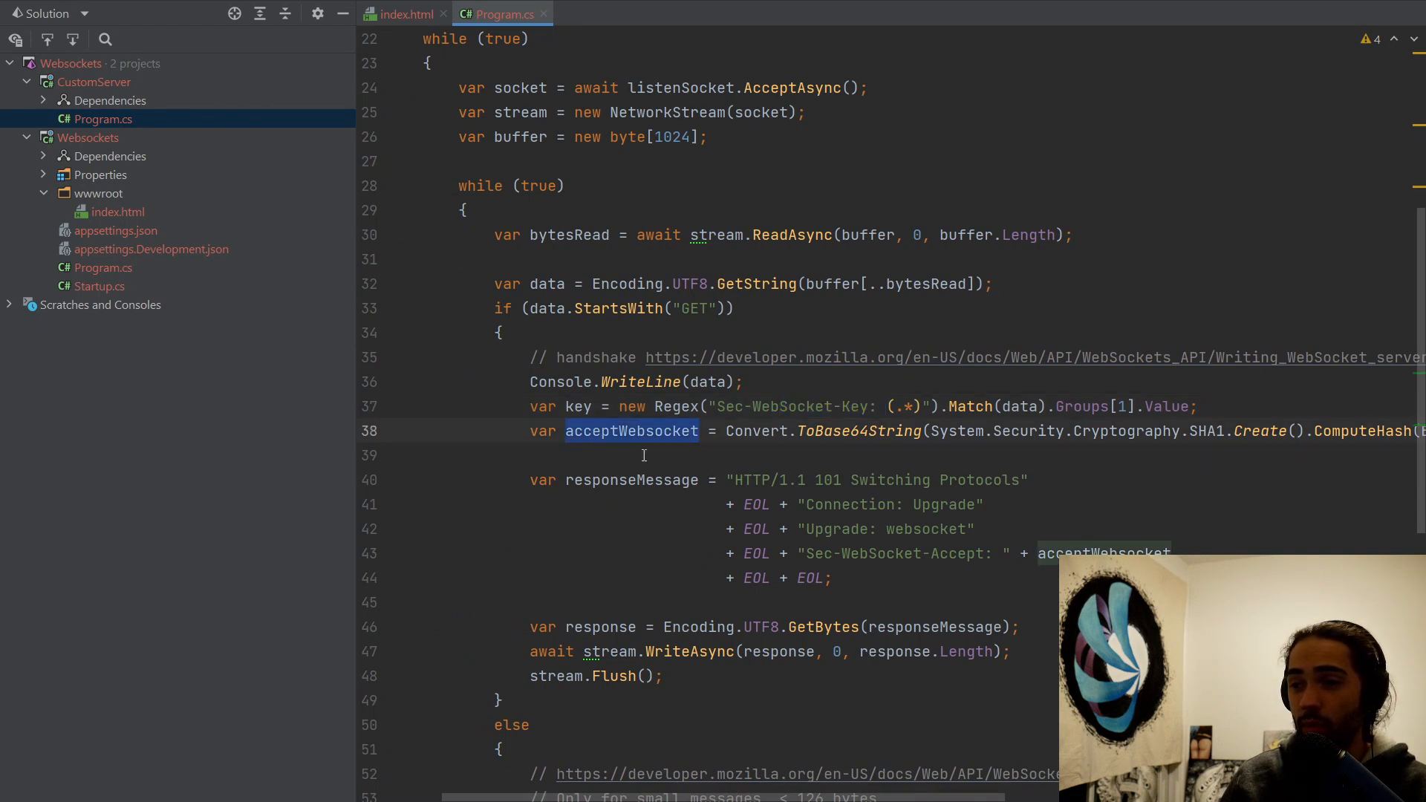
{"action": "left_click_drag", "start_coordinate": [591, 454], "coordinate": [1015, 575]}
{"action": "left_click_drag", "start_coordinate": [833, 578], "coordinate": [509, 479]}
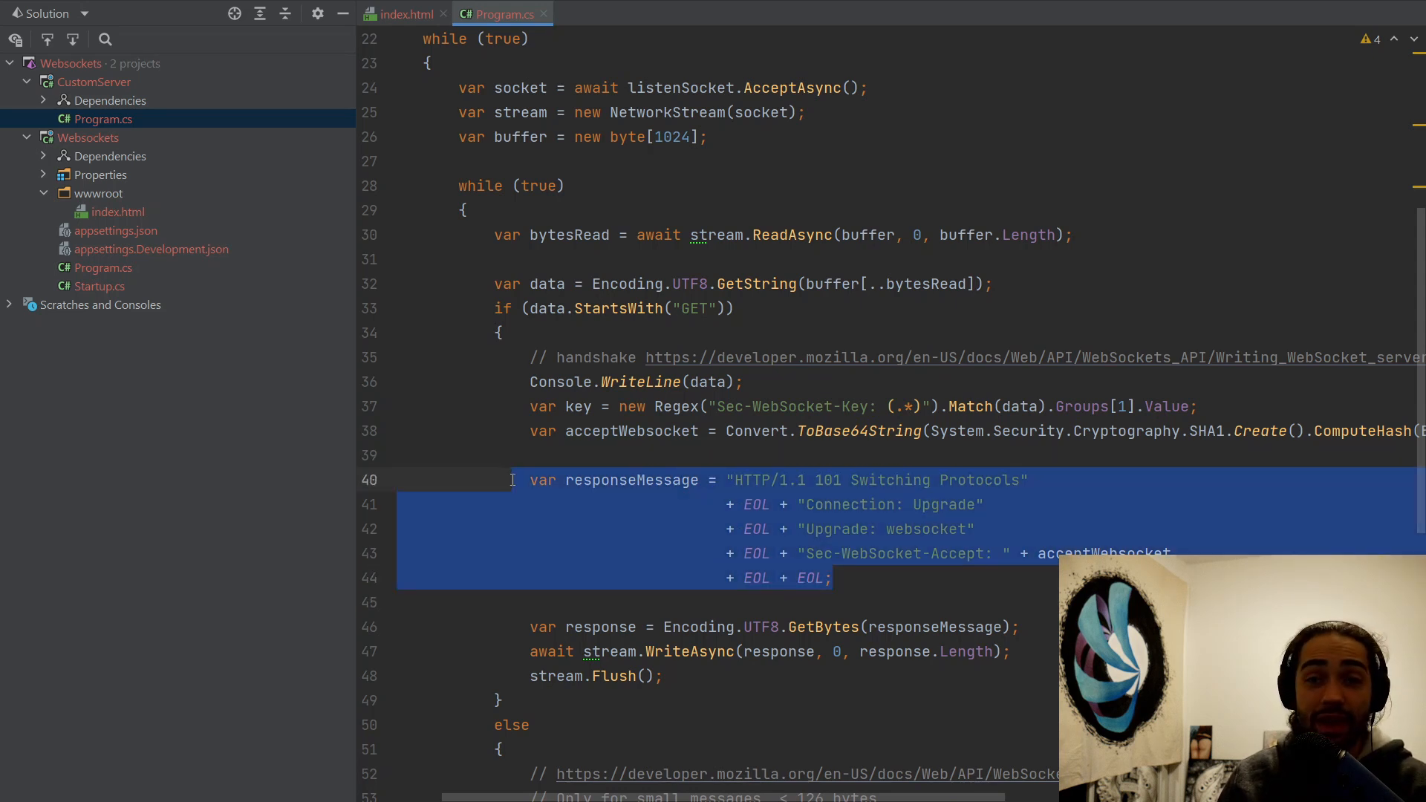
{"action": "left_click", "coordinate": [640, 480]}
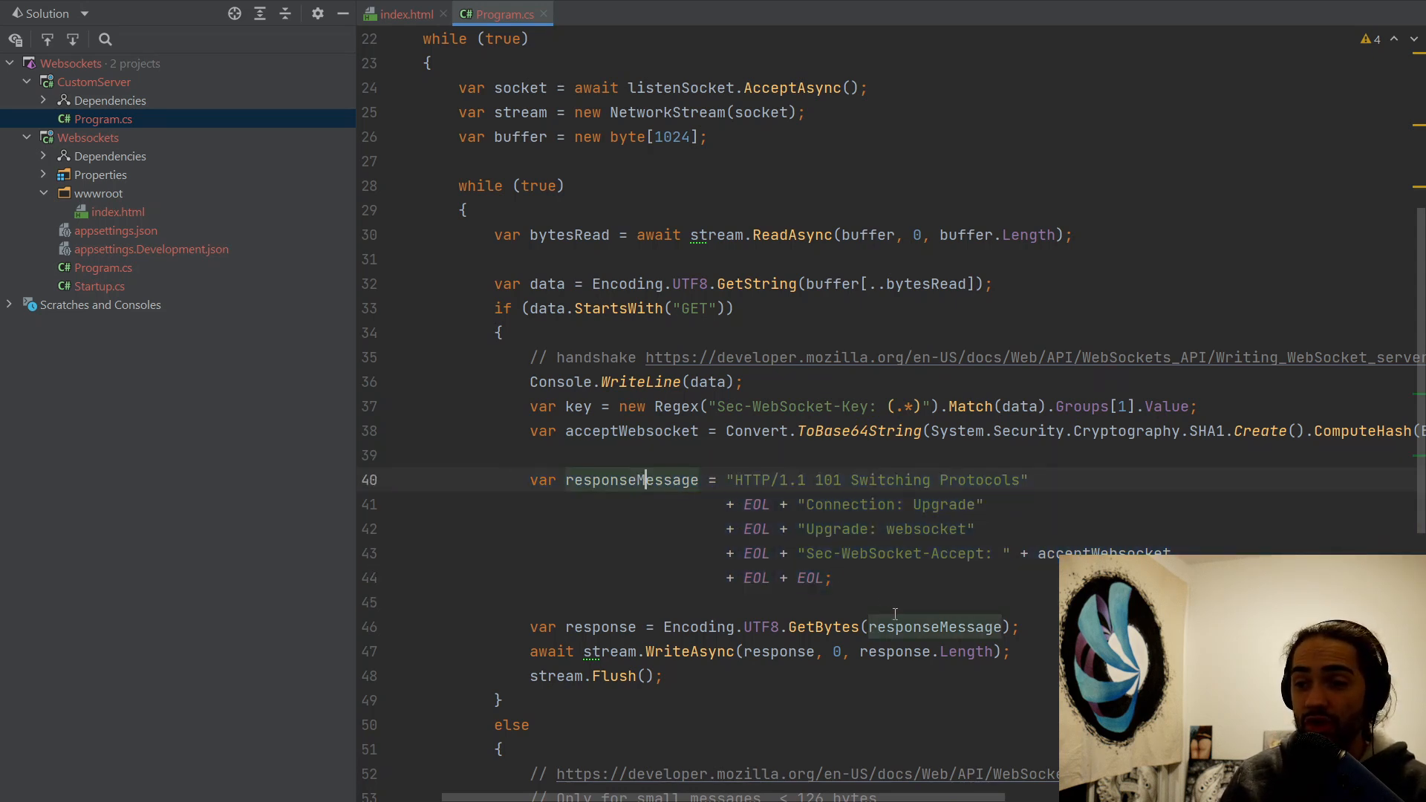
{"action": "left_click_drag", "start_coordinate": [894, 626], "coordinate": [402, 603]}
{"action": "left_click_drag", "start_coordinate": [504, 652], "coordinate": [967, 658]}
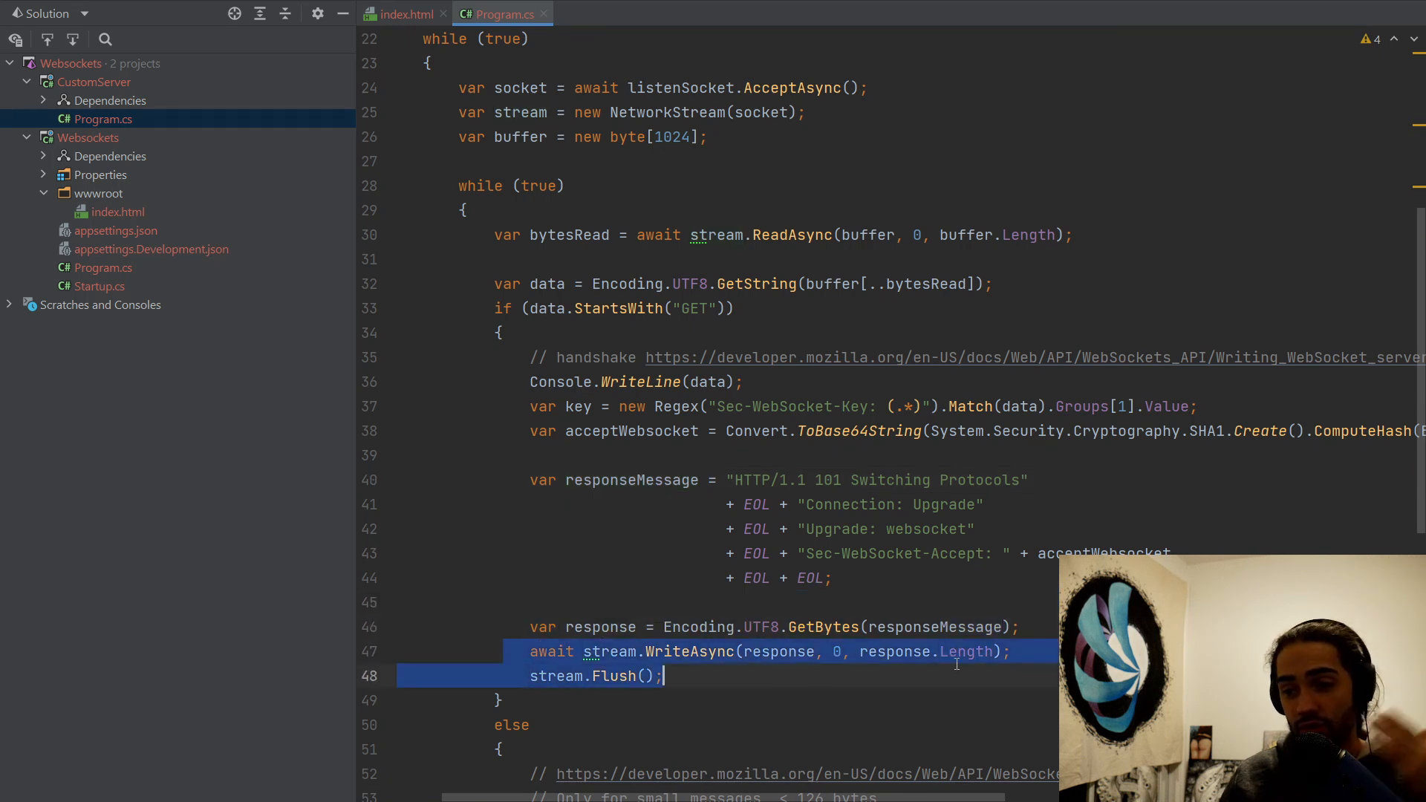
{"action": "left_click_drag", "start_coordinate": [507, 700], "coordinate": [536, 677]}
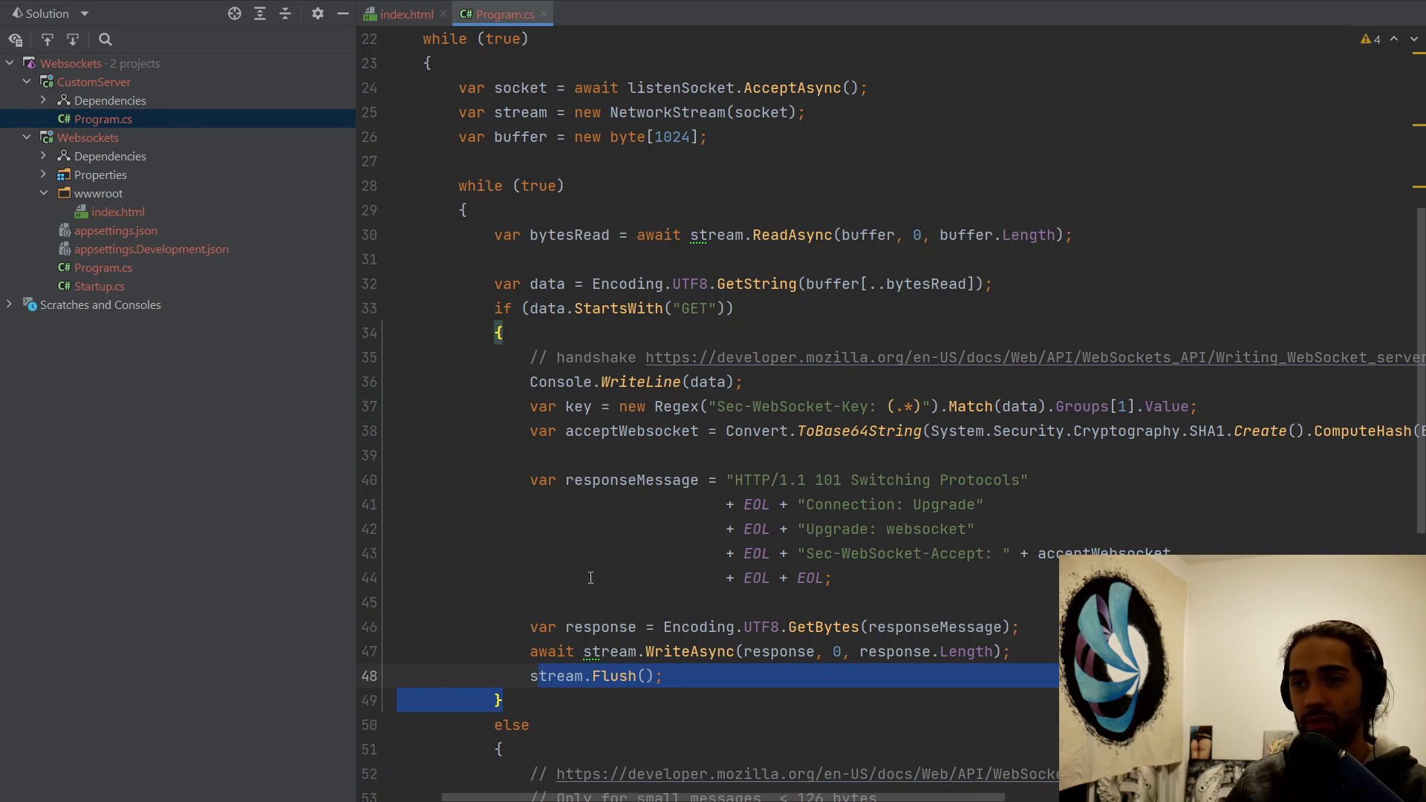
{"action": "mouse_move", "coordinate": [458, 185]}
{"action": "left_mouse_down"}
{"action": "mouse_move", "coordinate": [577, 627]}
{"action": "mouse_move", "coordinate": [575, 673]}
{"action": "left_mouse_up"}
{"action": "scroll", "coordinate": [601, 628], "scroll_direction": "up", "scroll_amount": 2}
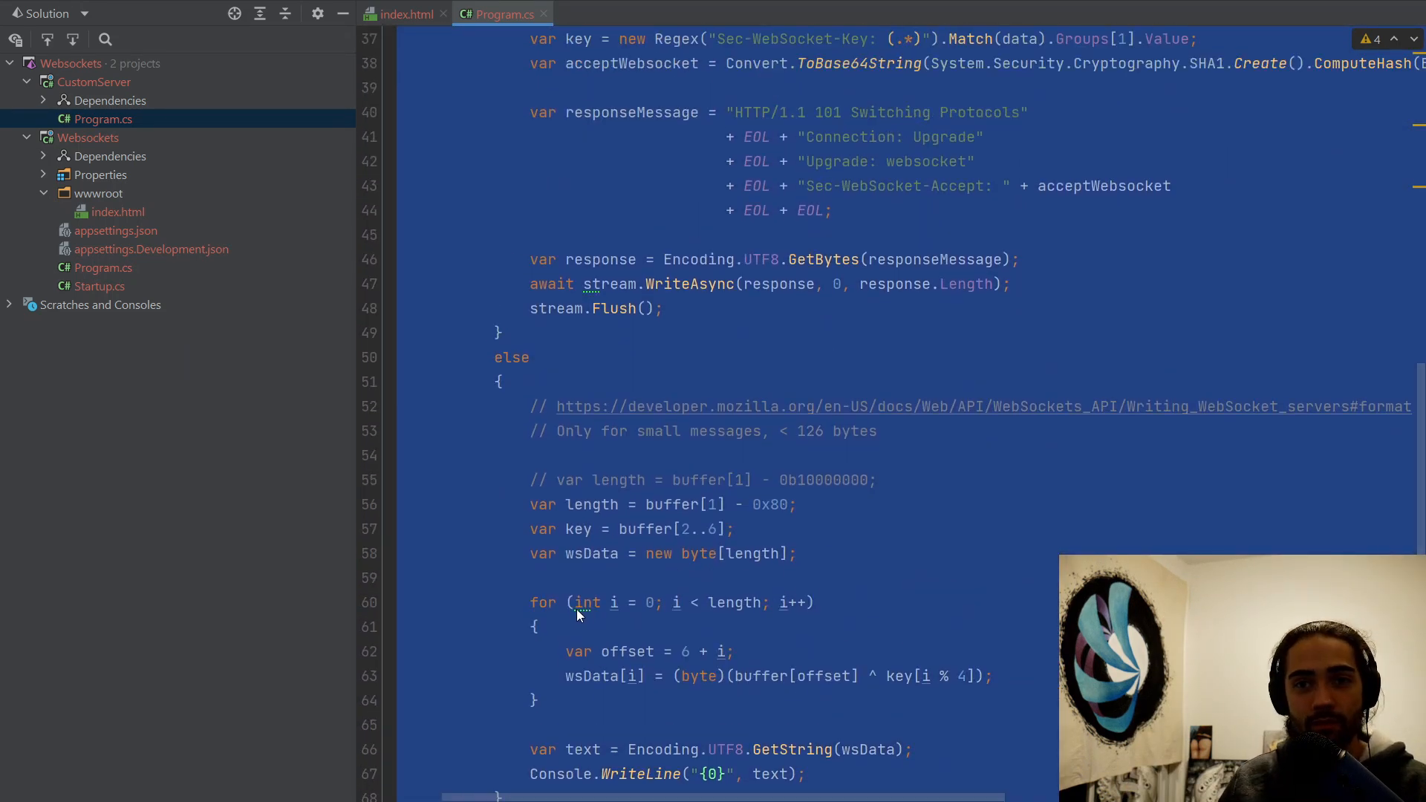
{"action": "left_click", "coordinate": [616, 231]}
{"action": "scroll", "coordinate": [563, 336], "scroll_direction": "up", "scroll_amount": 2}
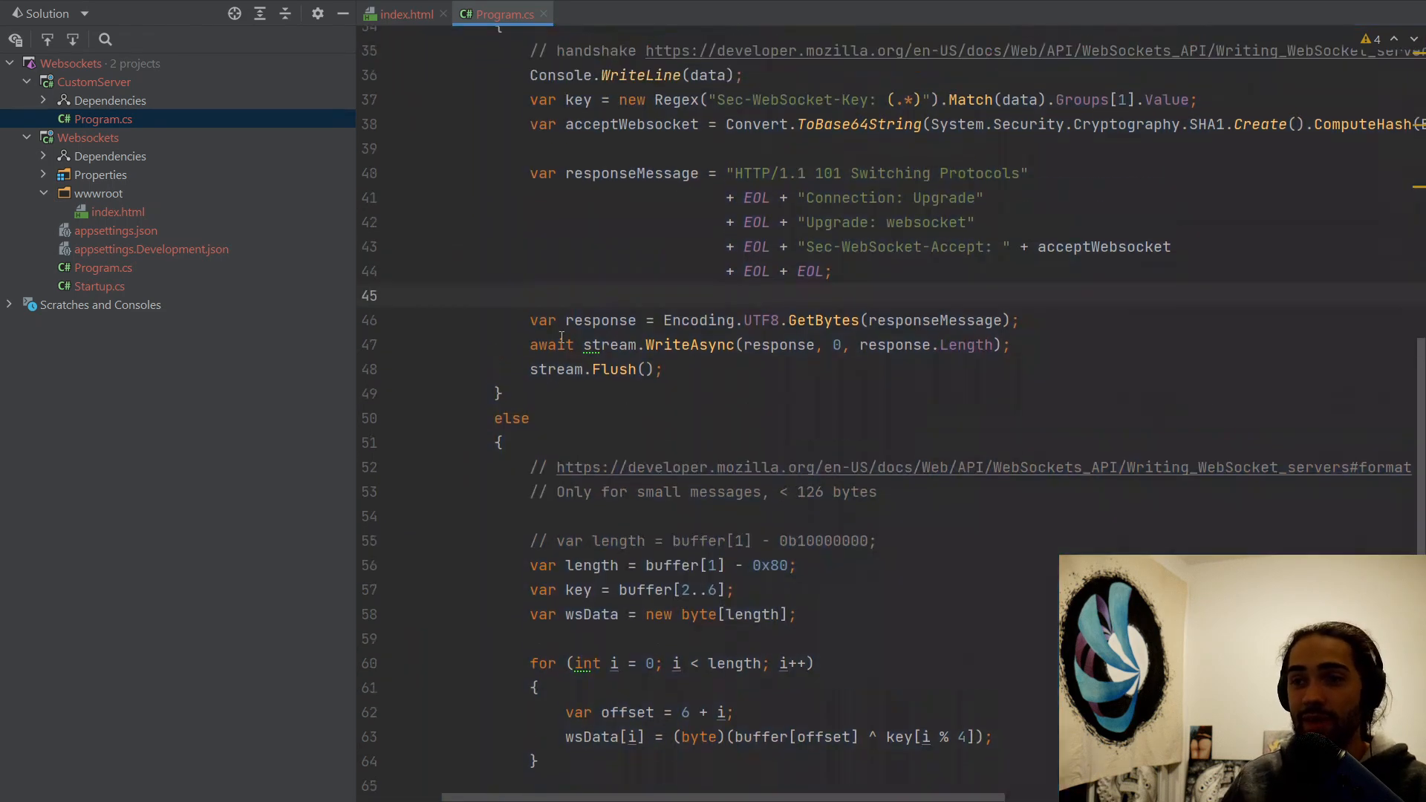
{"action": "scroll", "coordinate": [563, 337], "scroll_direction": "up", "scroll_amount": 4}
{"action": "left_click_drag", "start_coordinate": [413, 283], "coordinate": [657, 403]}
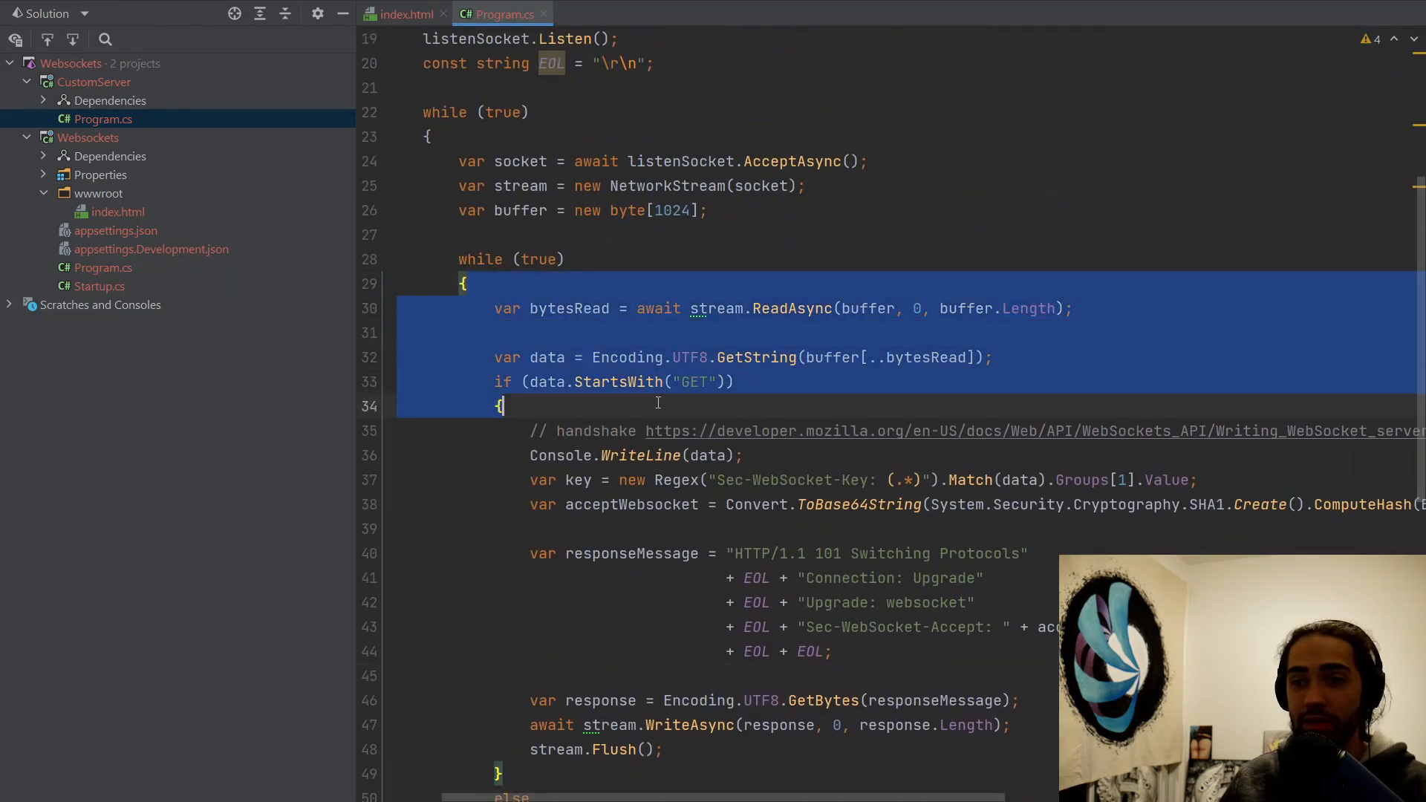
{"action": "scroll", "coordinate": [662, 402], "scroll_direction": "down", "scroll_amount": 5}
{"action": "mouse_move", "coordinate": [494, 405]}
{"action": "left_mouse_down"}
{"action": "mouse_move", "coordinate": [780, 556]}
{"action": "mouse_move", "coordinate": [826, 626]}
{"action": "mouse_move", "coordinate": [525, 357]}
{"action": "left_mouse_up"}
{"action": "scroll", "coordinate": [779, 556], "scroll_direction": "down", "scroll_amount": 3}
{"action": "left_click", "coordinate": [982, 379]}
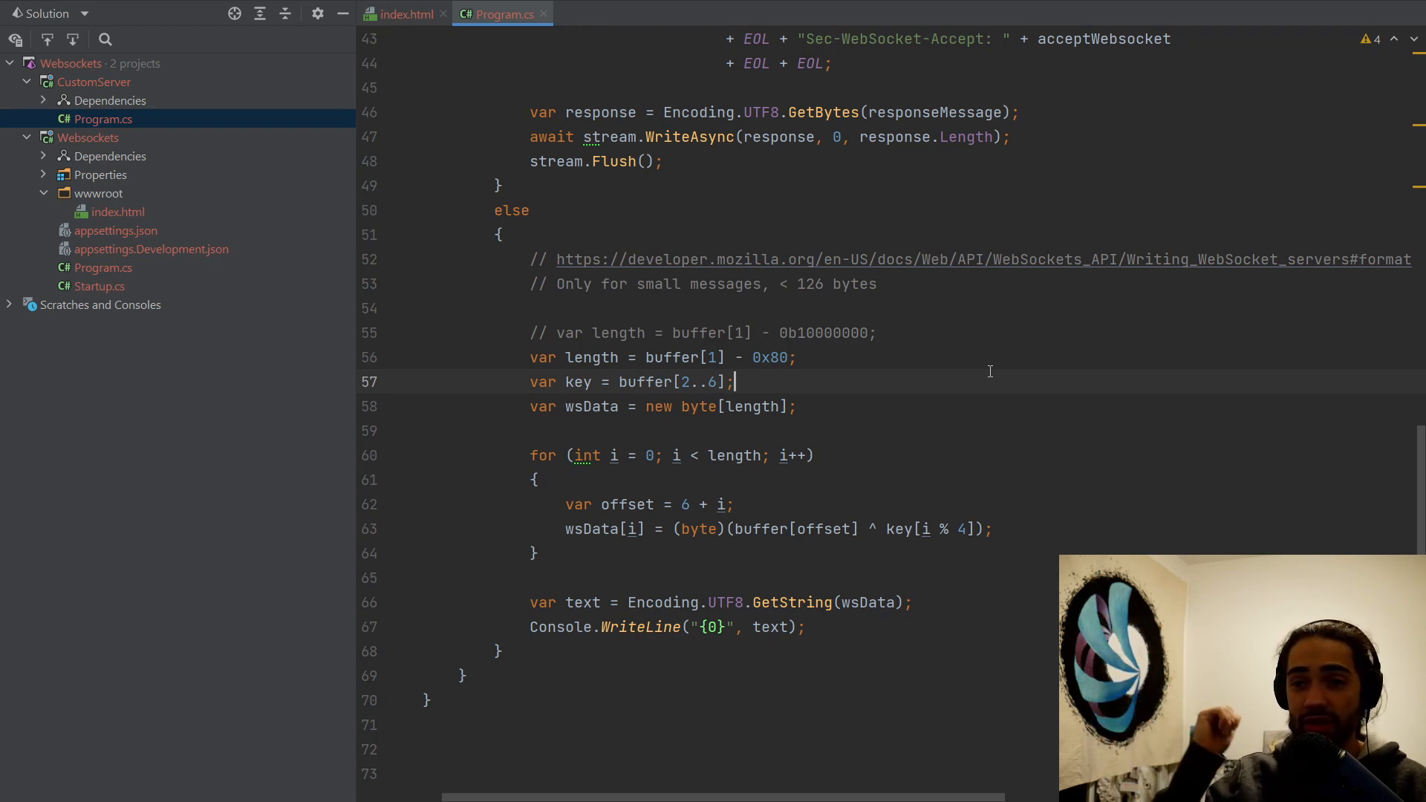
{"action": "left_click_drag", "start_coordinate": [504, 234], "coordinate": [820, 594]}
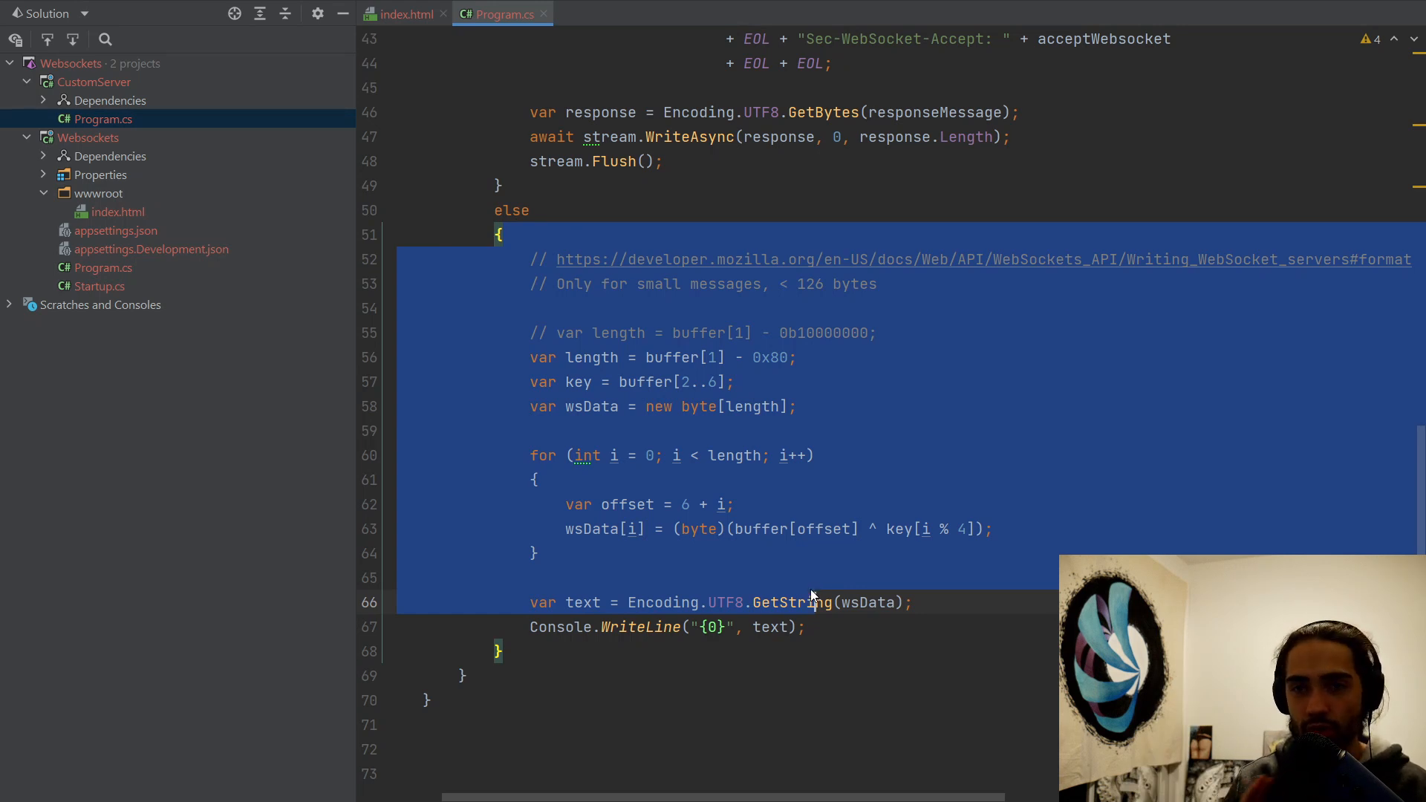
{"action": "left_click", "coordinate": [778, 546]}
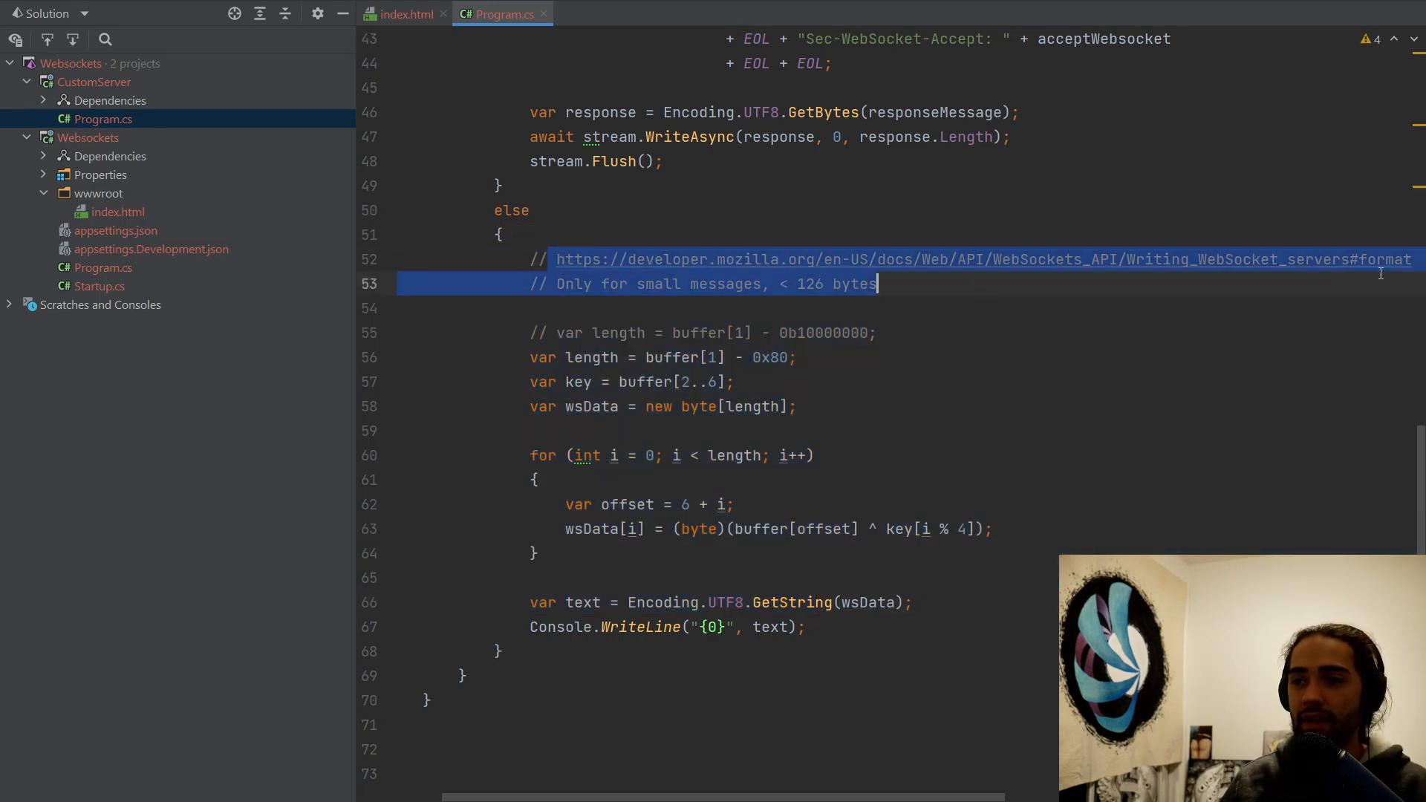
{"action": "left_click_drag", "start_coordinate": [556, 259], "coordinate": [594, 283]}
{"action": "left_click", "coordinate": [608, 286]}
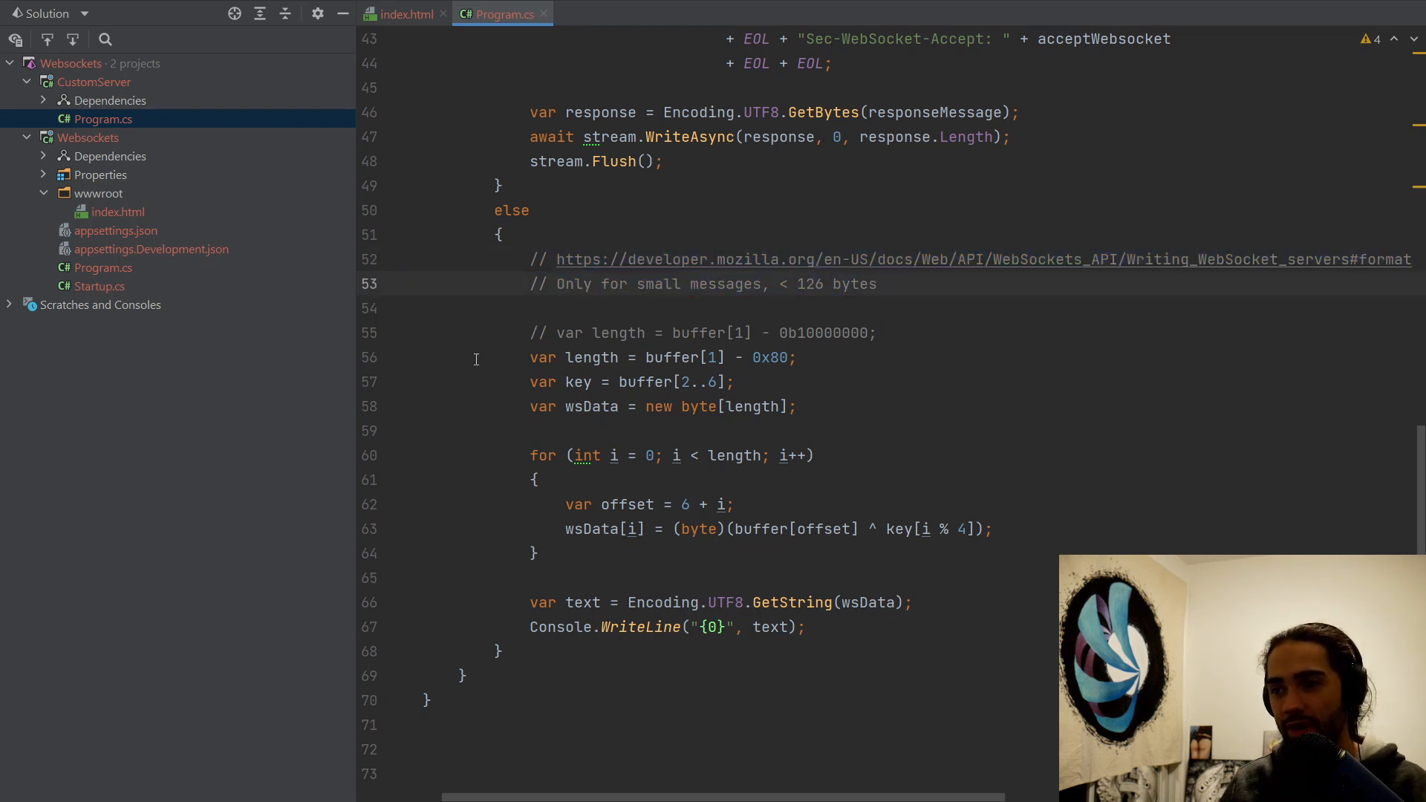
Open the MDN Writing WebSocket servers page at its #format section in a new Brave tab
{"action": "left_click", "coordinate": [585, 259], "text": "ctrl"}
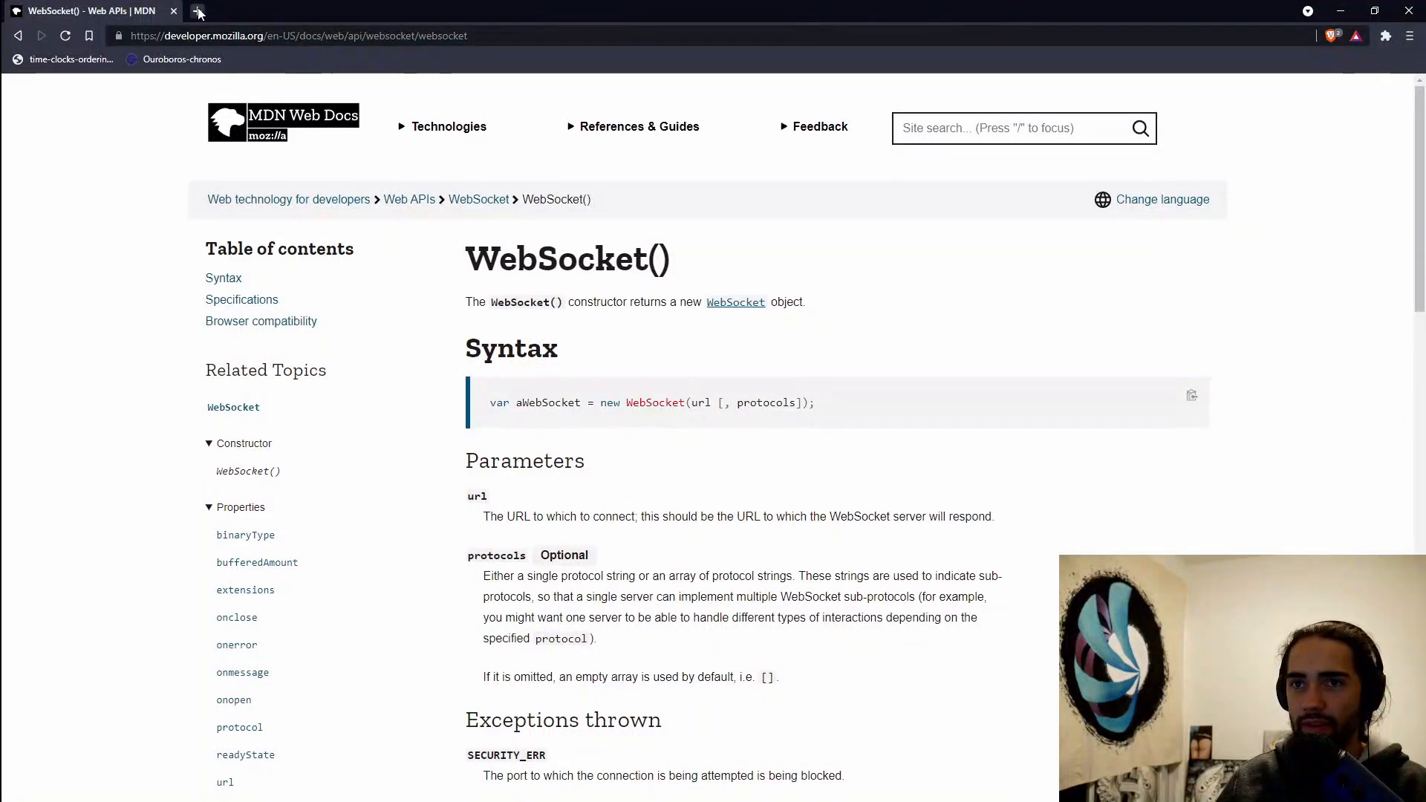
{"action": "left_click", "coordinate": [198, 11]}
{"action": "type", "text": "https://developer.mozilla.org/en-US/docs/Web/API/WebSockets_API/Writing_WebSocket_servers#format"}
{"action": "key", "text": "Return"}
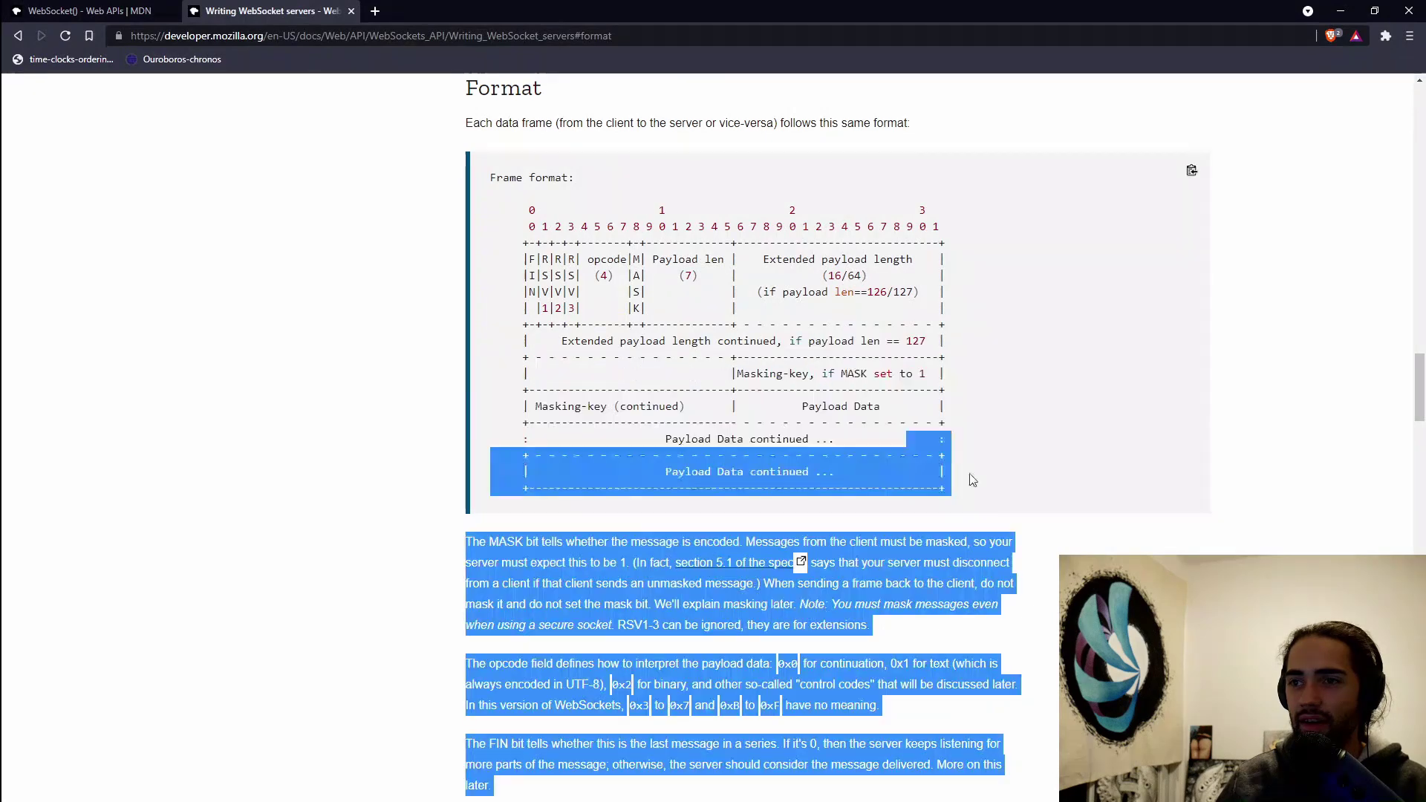
Point out the data frame format diagram, then switch back to Rider
{"action": "left_click_drag", "start_coordinate": [490, 786], "coordinate": [572, 179]}
{"action": "left_click", "coordinate": [531, 226]}
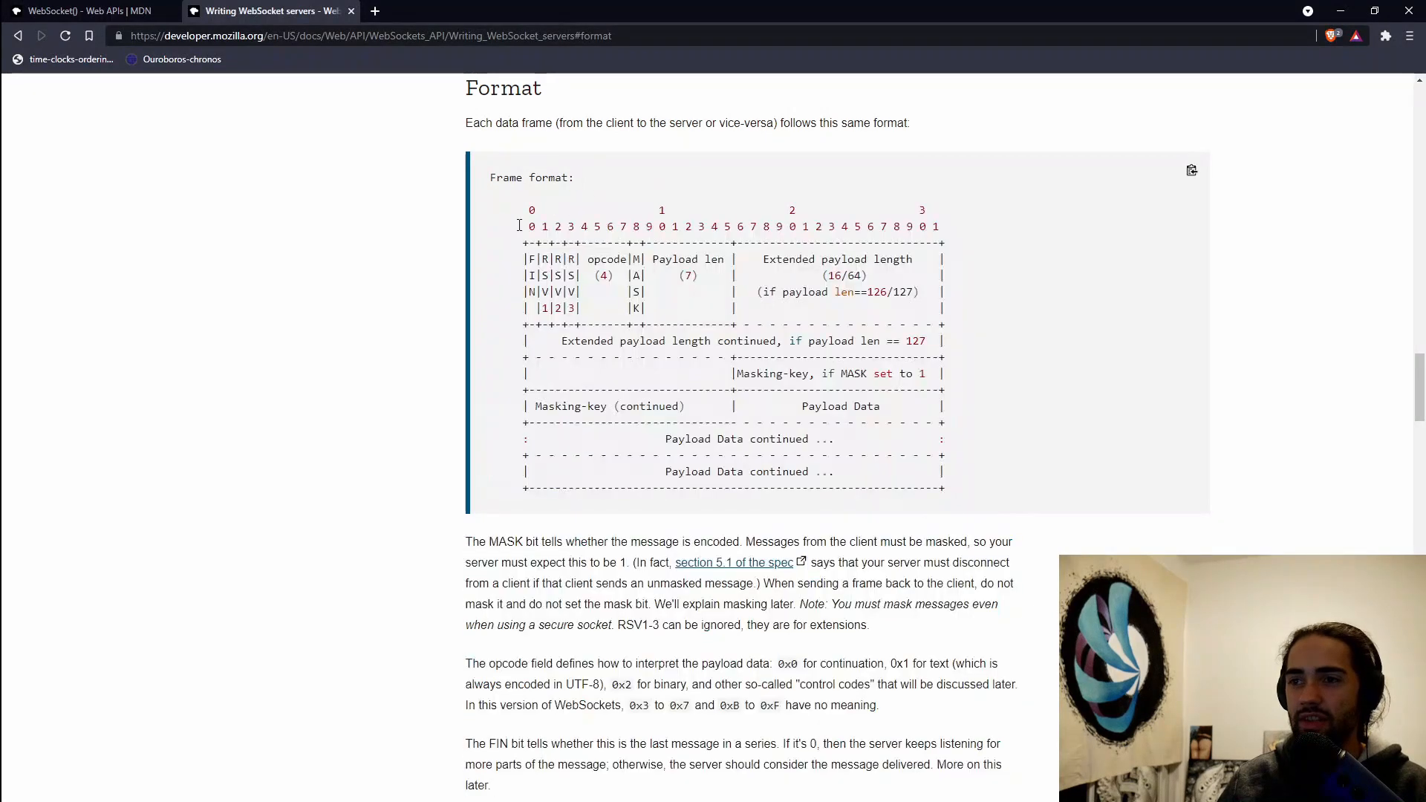
{"action": "left_click_drag", "start_coordinate": [531, 226], "coordinate": [1044, 471]}
{"action": "left_click", "coordinate": [1003, 464]}
{"action": "key", "text": "alt+Tab"}
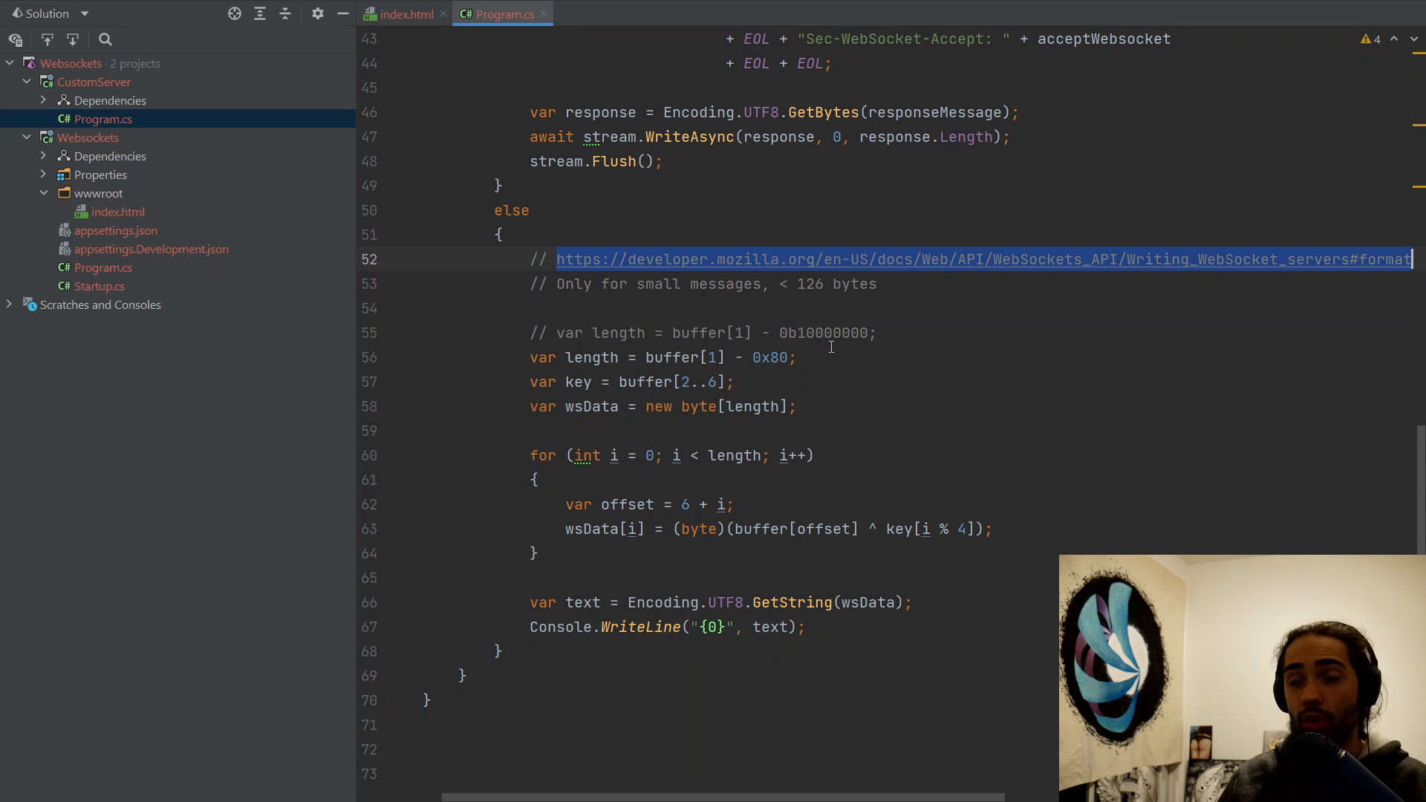
Open a terminal in the CustomServer folder and launch the server with dotnet run
{"action": "left_click", "coordinate": [900, 387]}
{"action": "key", "text": "alt+F12"}
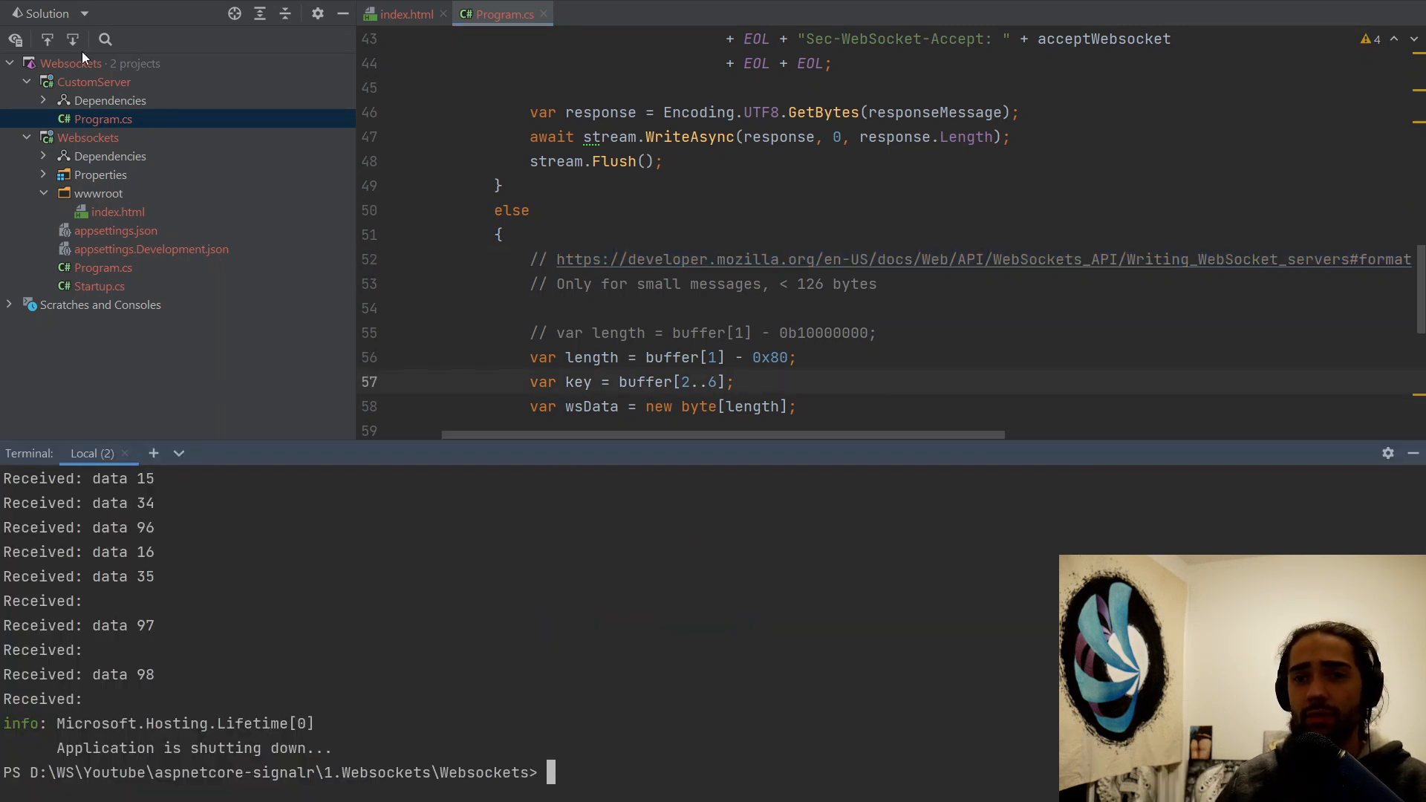
{"action": "left_click", "coordinate": [70, 82]}
{"action": "right_click", "coordinate": [71, 82]}
{"action": "left_click", "coordinate": [484, 433]}
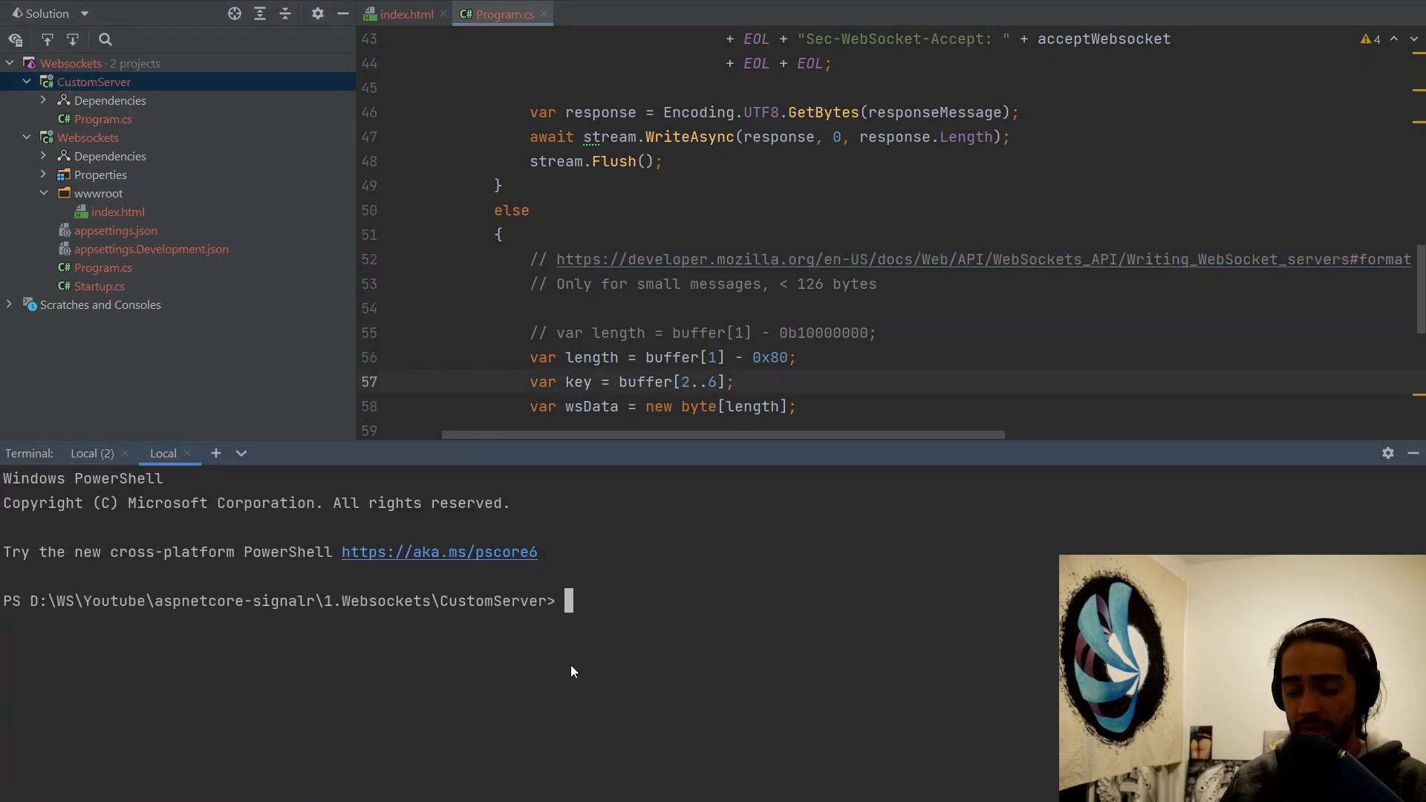
{"action": "type", "text": "dotnet run"}
{"action": "key", "text": "Return"}
Check the terminal output, then select wwwroot's index.html in the Solution explorer
{"action": "left_click_drag", "start_coordinate": [397, 615], "coordinate": [406, 697]}
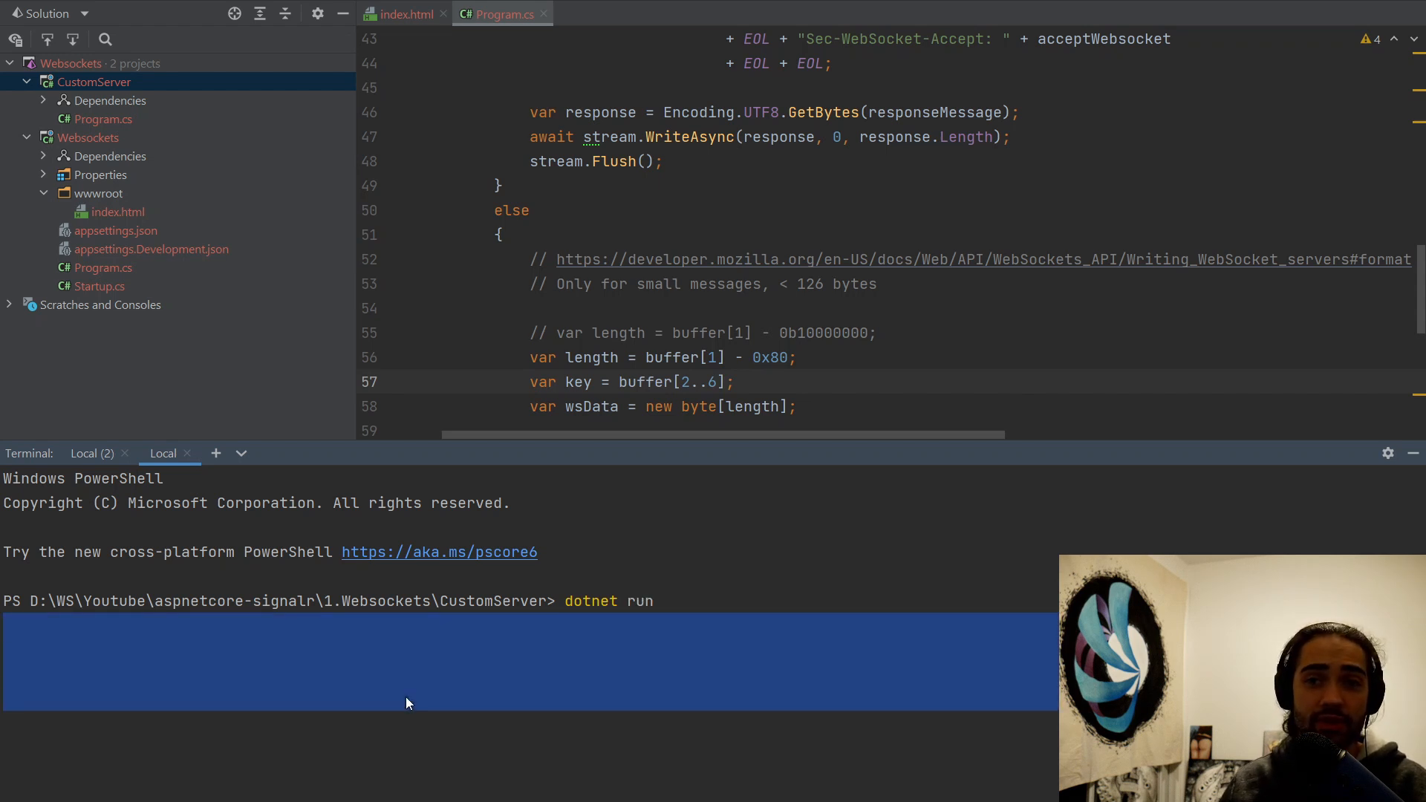
{"action": "left_click", "coordinate": [405, 697]}
{"action": "left_click", "coordinate": [115, 221]}
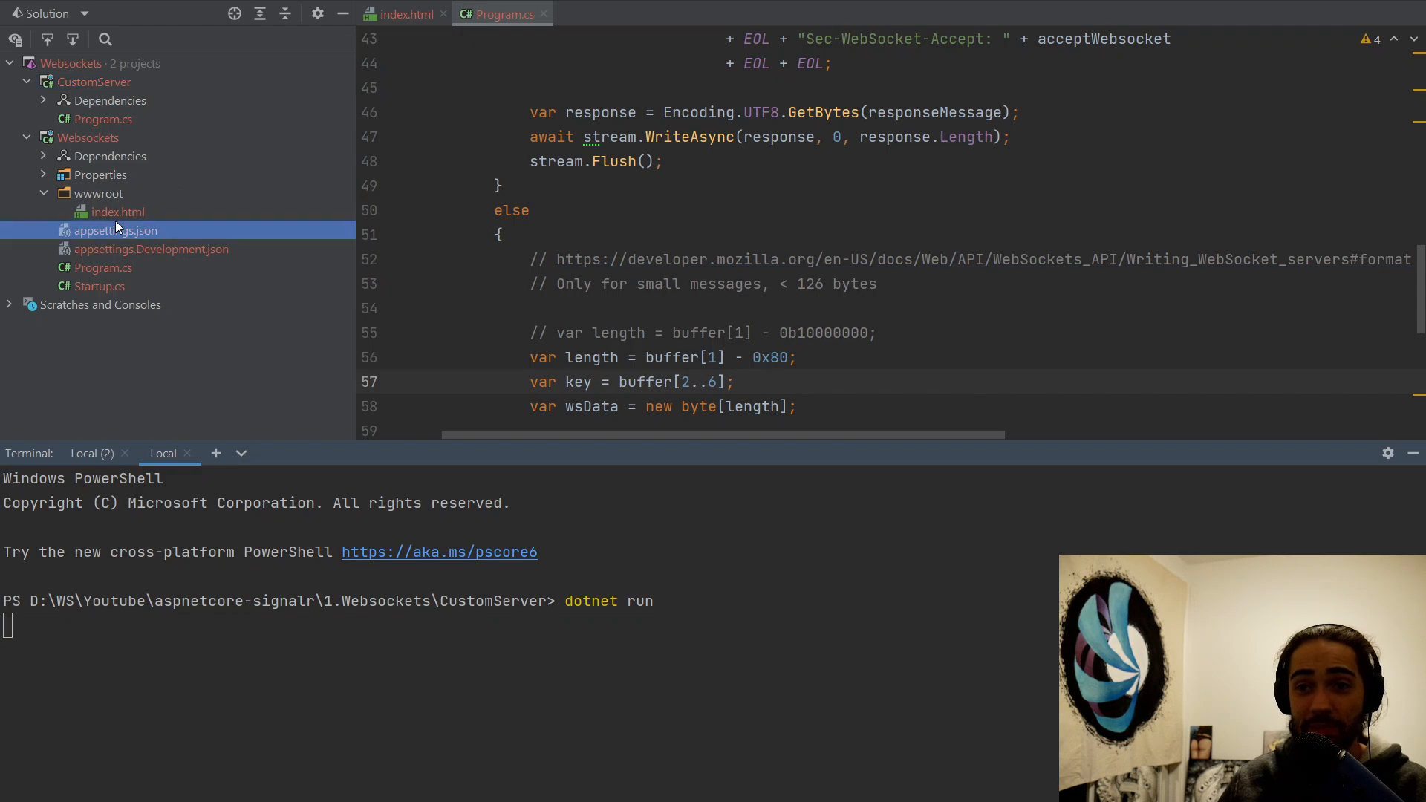
{"action": "left_click", "coordinate": [120, 210]}
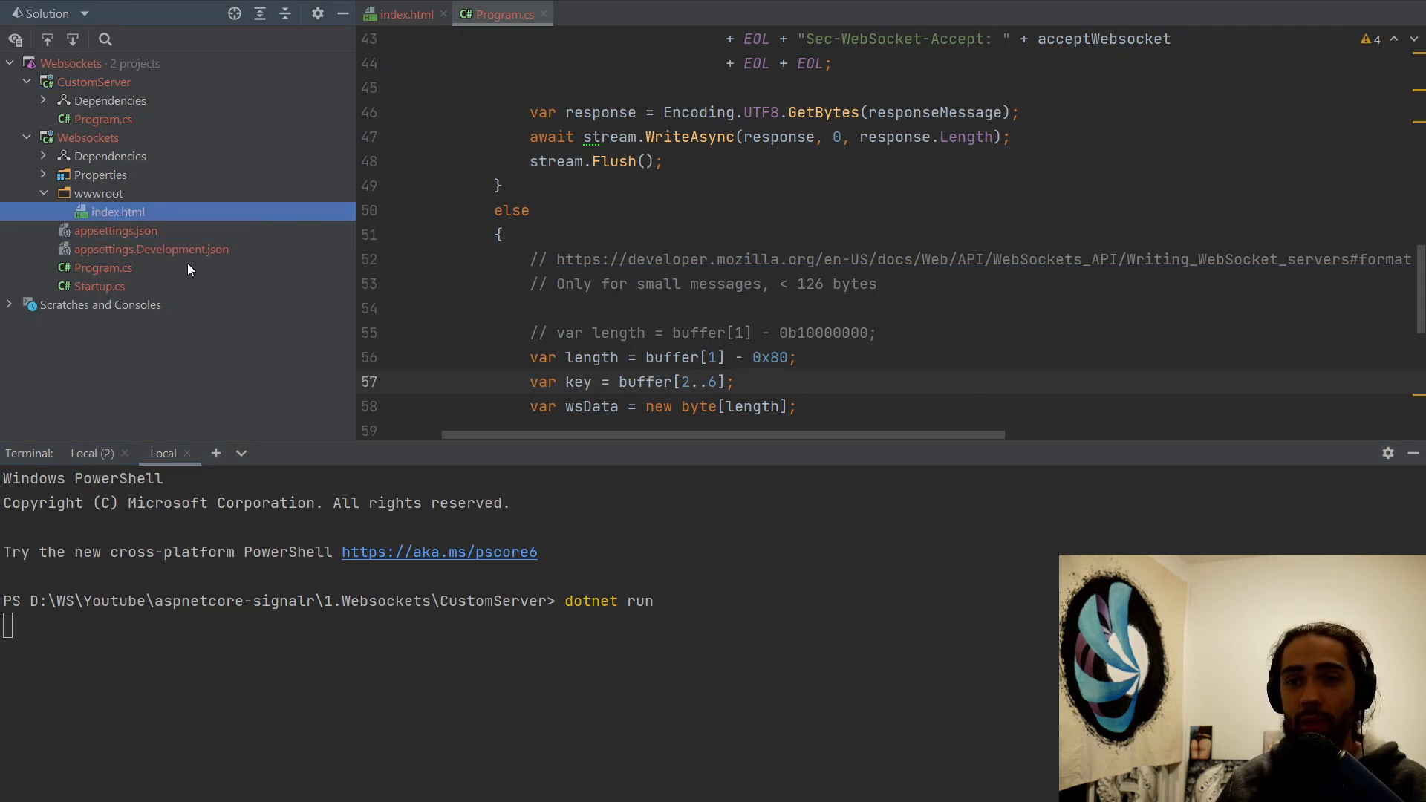
Drag index.html from File Explorer onto Brave's tab bar, open DevTools, and return to Rider's terminal
{"action": "key", "text": "alt+Tab"}
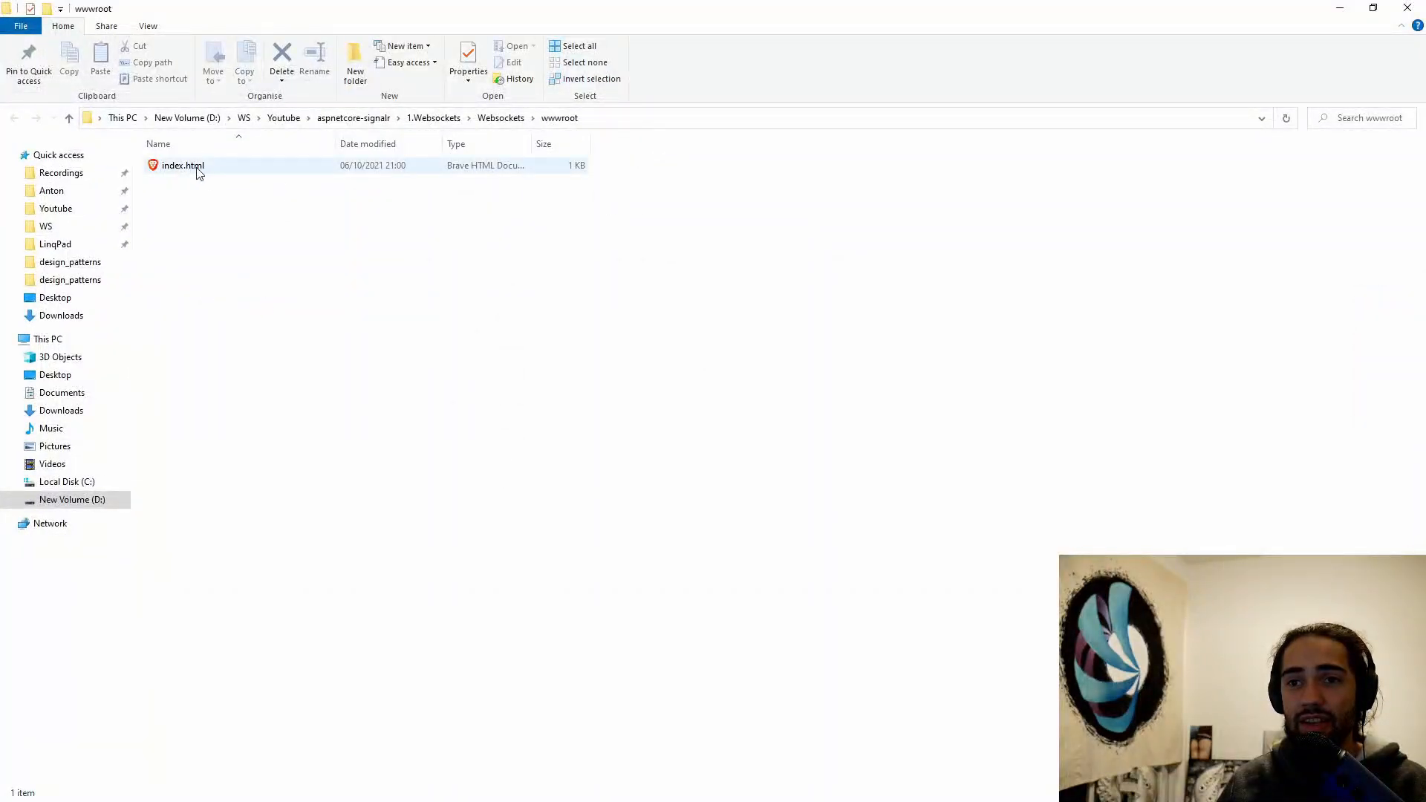
{"action": "double_click", "coordinate": [434, 13]}
{"action": "mouse_move", "coordinate": [274, 219]}
{"action": "left_mouse_down"}
{"action": "mouse_move", "coordinate": [575, 28]}
{"action": "mouse_move", "coordinate": [453, 10]}
{"action": "left_mouse_up"}
{"action": "key", "text": "alt+Tab"}
{"action": "key", "text": "F12"}
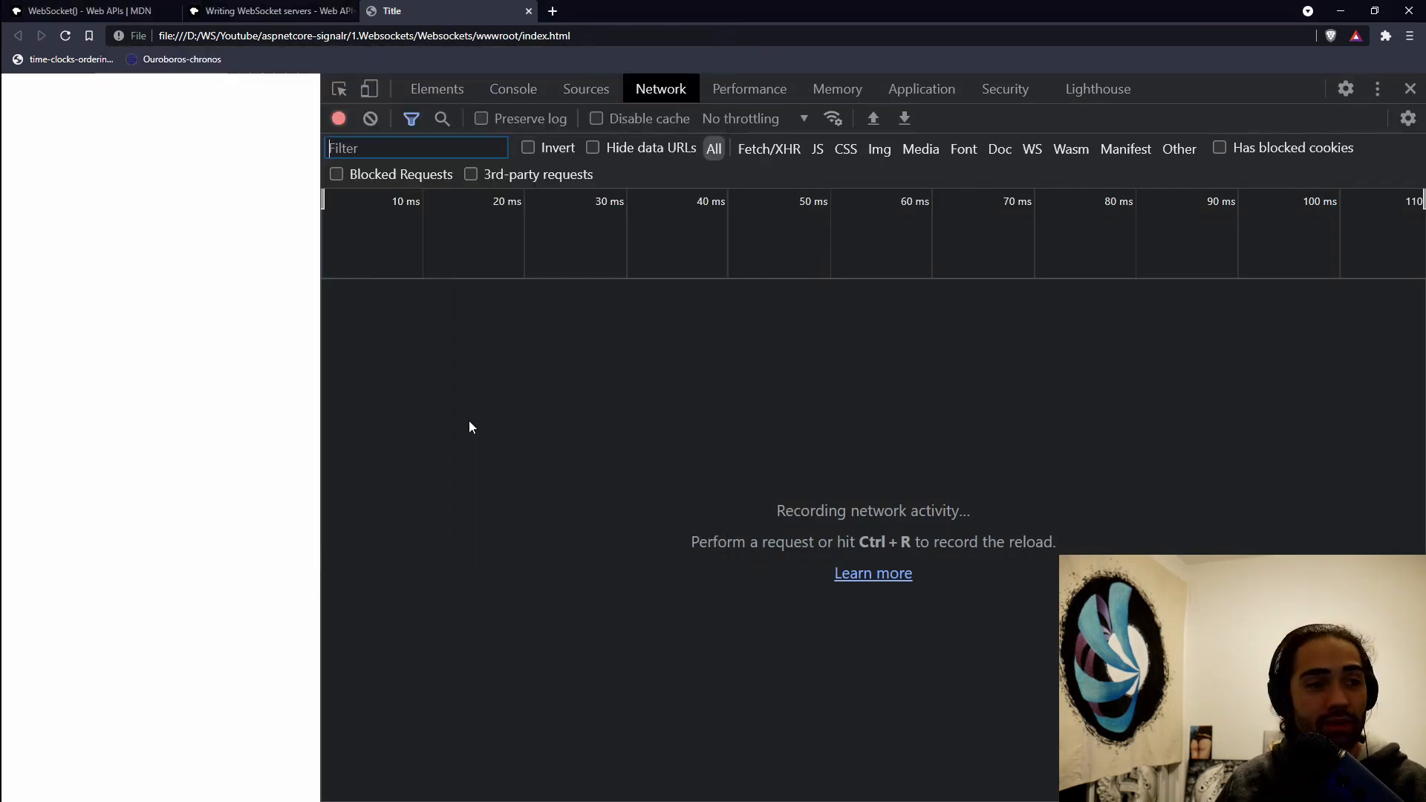
{"action": "key", "text": "alt+Tab"}
{"action": "mouse_move", "coordinate": [54, 684]}
{"action": "left_mouse_down"}
{"action": "mouse_move", "coordinate": [93, 756]}
{"action": "mouse_move", "coordinate": [59, 650]}
{"action": "left_mouse_up"}
Enlarge the terminal and point out the logged handshake request headers
{"action": "left_click", "coordinate": [241, 677]}
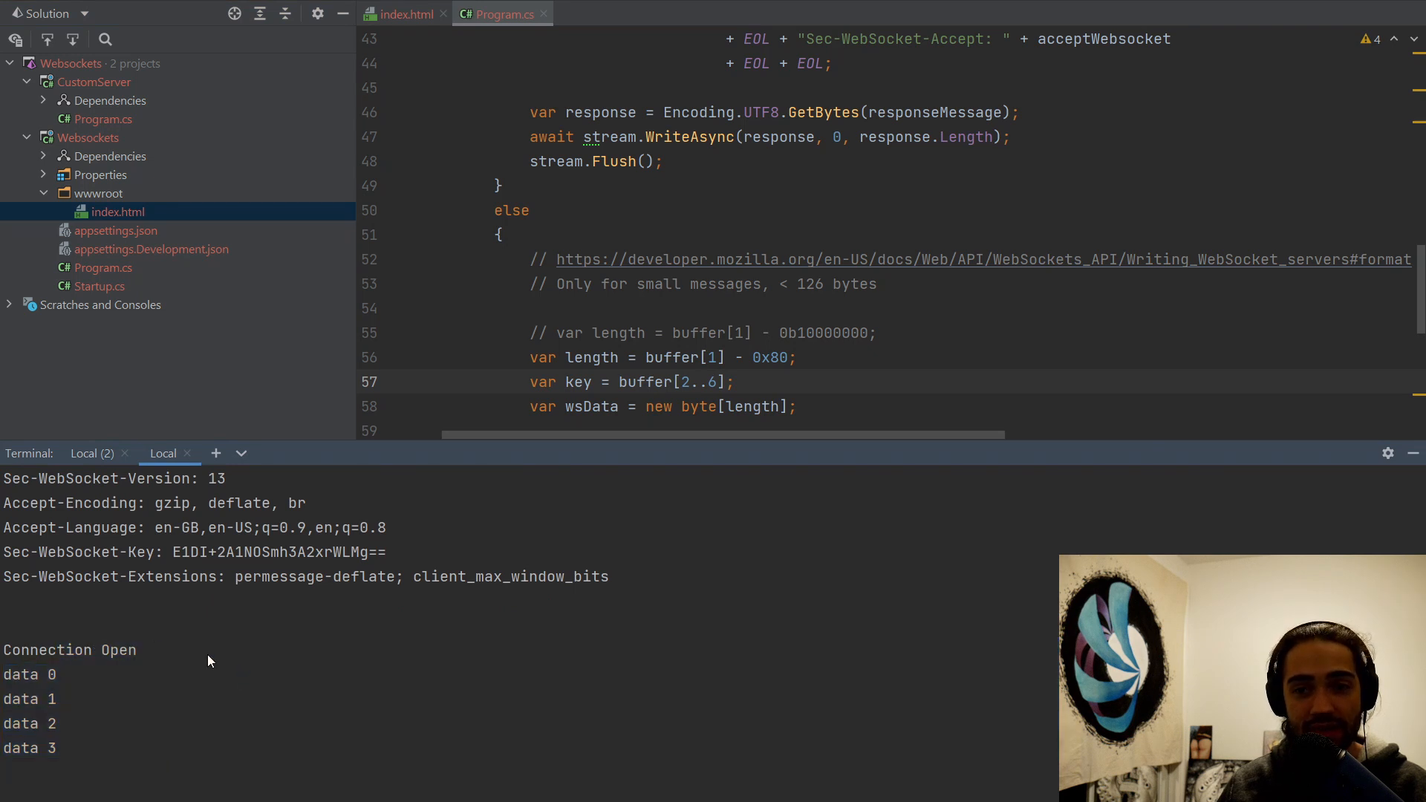
{"action": "left_click_drag", "start_coordinate": [164, 643], "coordinate": [121, 607]}
{"action": "left_click", "coordinate": [121, 608]}
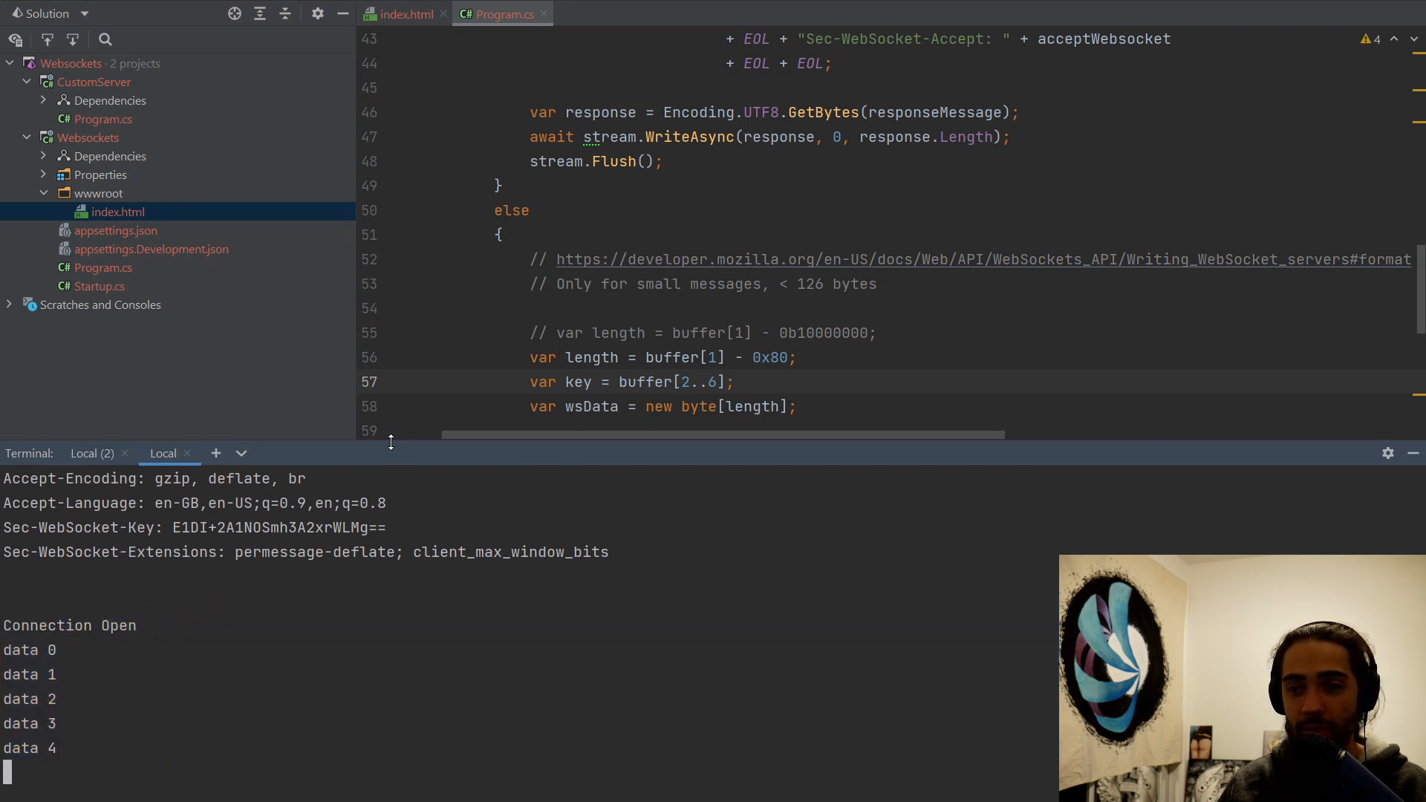
{"action": "left_click_drag", "start_coordinate": [378, 449], "coordinate": [374, 261]}
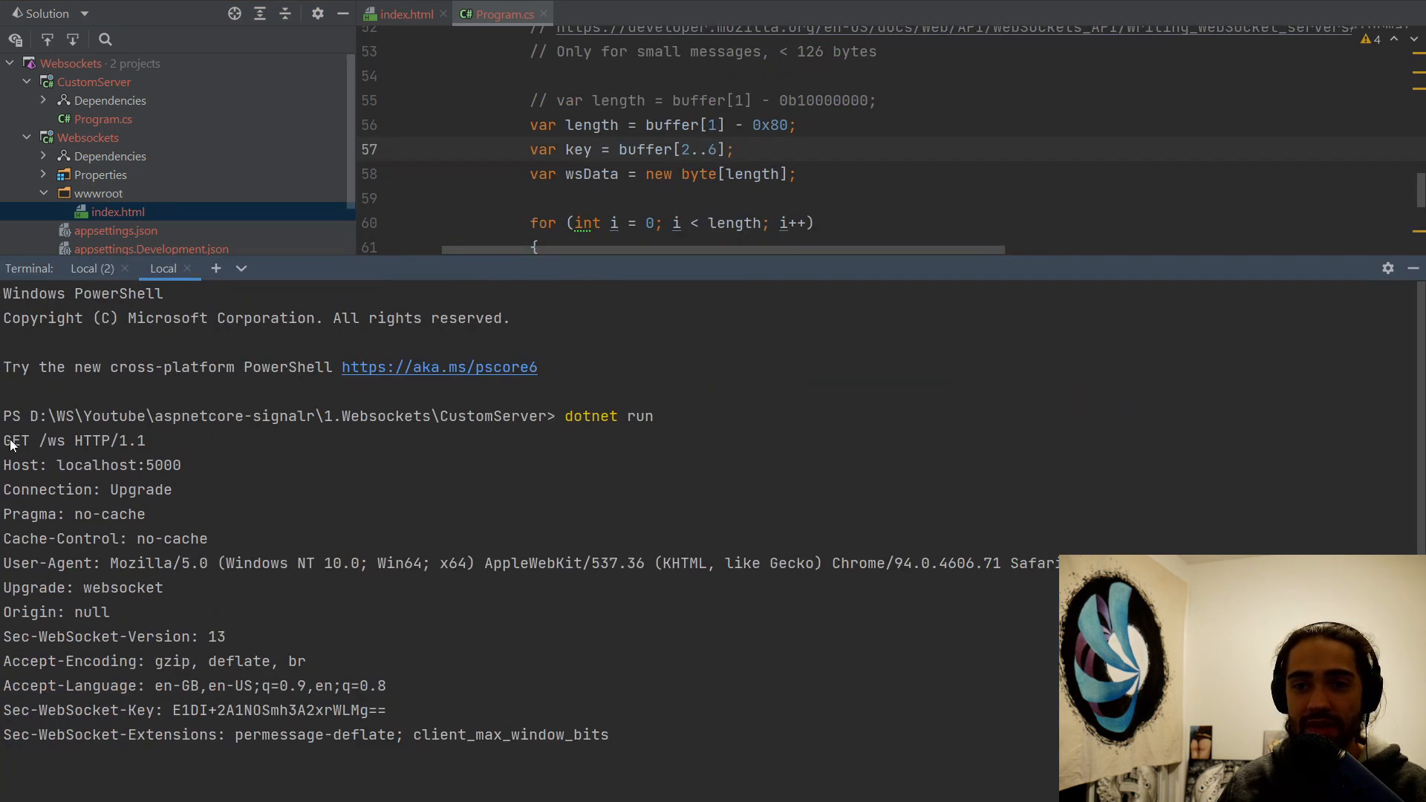
{"action": "mouse_move", "coordinate": [9, 444]}
{"action": "left_mouse_down"}
{"action": "mouse_move", "coordinate": [622, 608]}
{"action": "mouse_move", "coordinate": [752, 712]}
{"action": "left_mouse_up"}
{"action": "scroll", "coordinate": [697, 199], "scroll_direction": "up", "scroll_amount": 2}
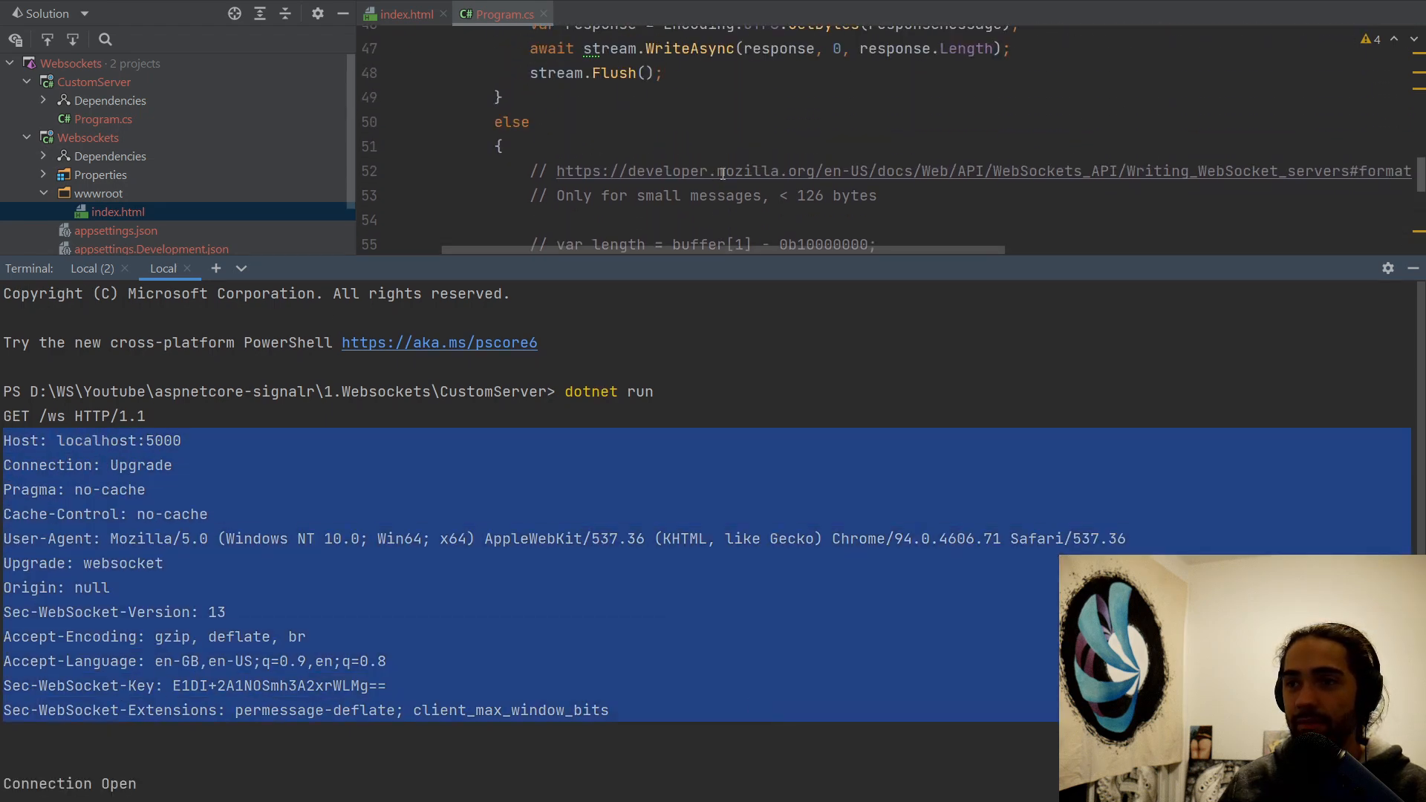
{"action": "key", "text": "ctrl+c"}
{"action": "scroll", "coordinate": [694, 190], "scroll_direction": "up", "scroll_amount": 2}
{"action": "scroll", "coordinate": [691, 184], "scroll_direction": "up", "scroll_amount": 3}
{"action": "scroll", "coordinate": [691, 182], "scroll_direction": "up", "scroll_amount": 1}
{"action": "scroll", "coordinate": [690, 181], "scroll_direction": "down", "scroll_amount": 1}
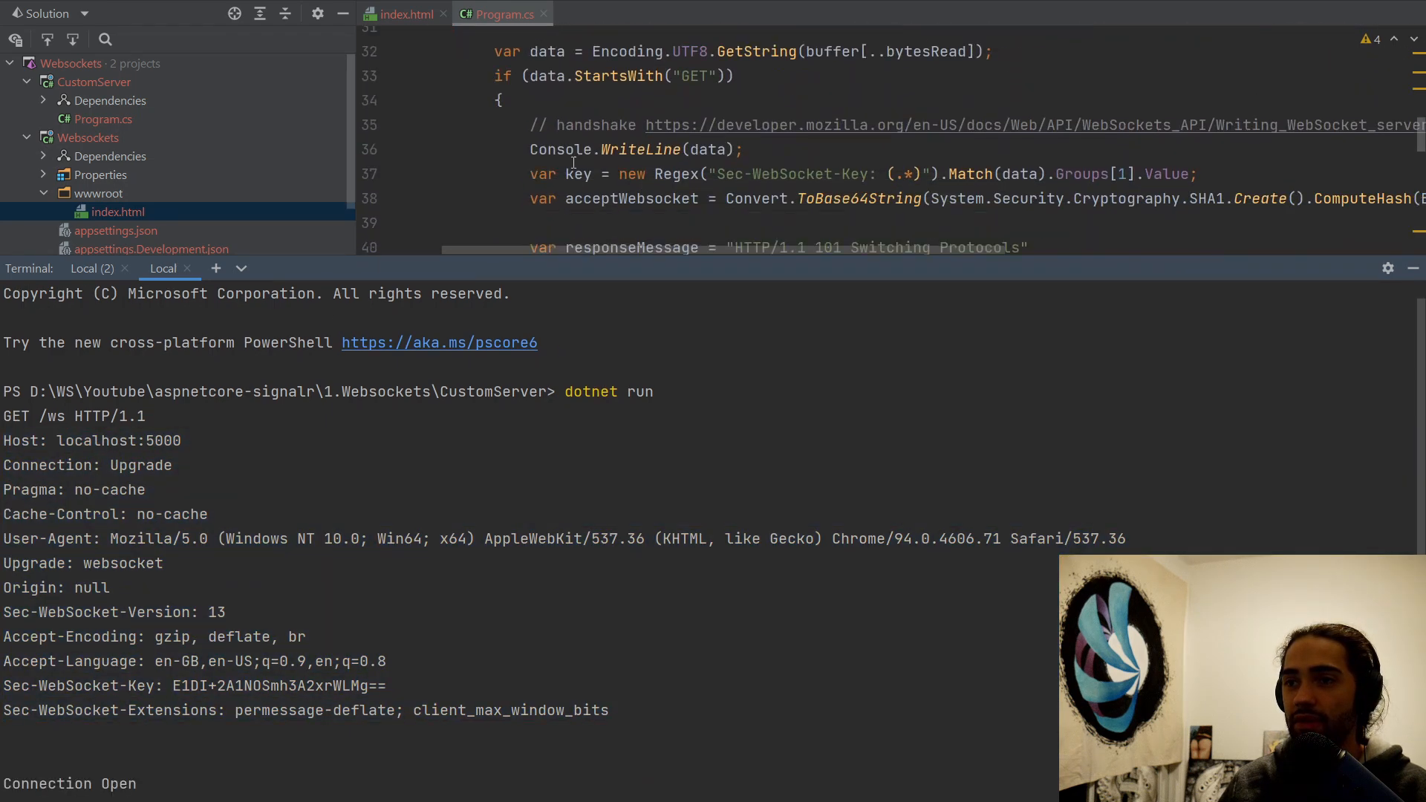
{"action": "left_click_drag", "start_coordinate": [530, 150], "coordinate": [749, 148]}
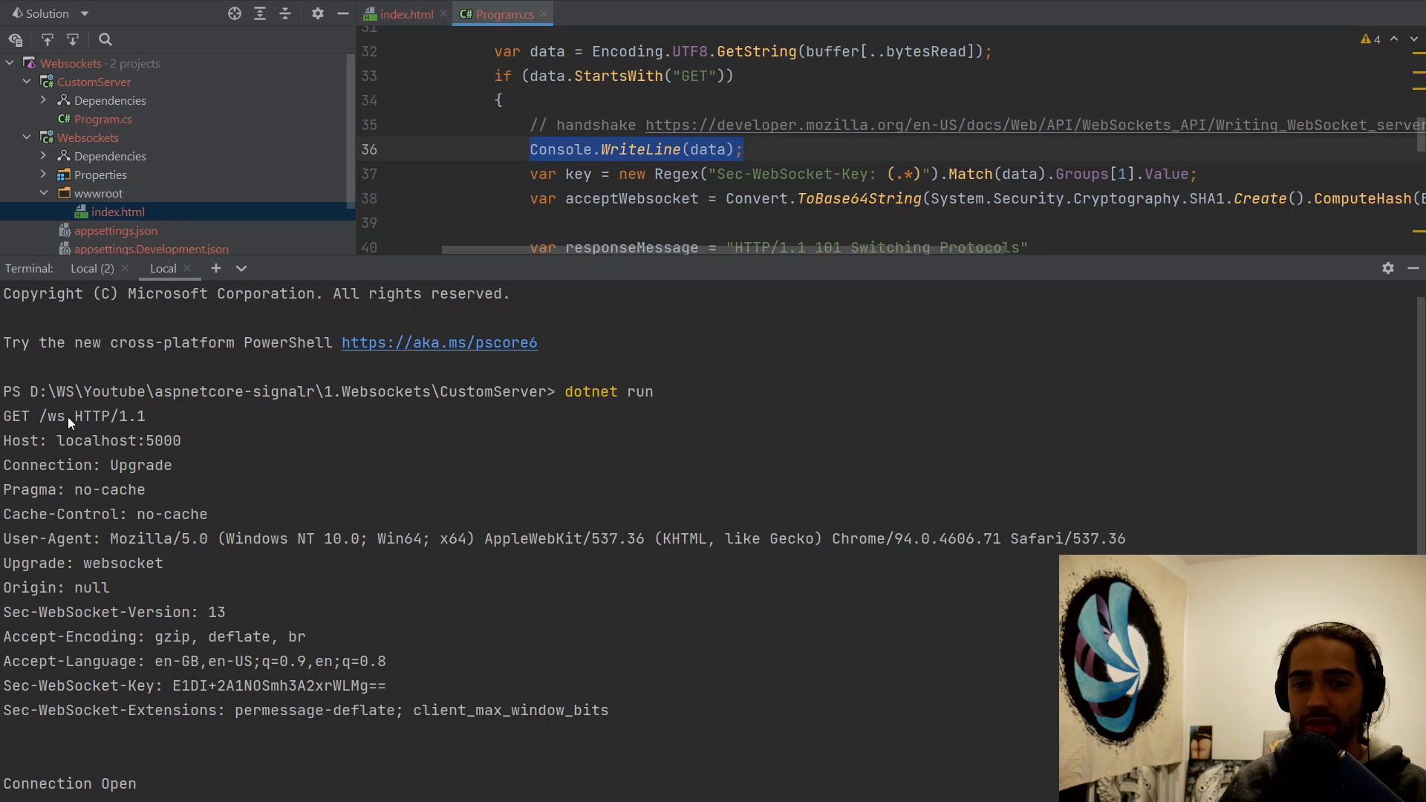
{"action": "left_click_drag", "start_coordinate": [14, 420], "coordinate": [477, 635]}
{"action": "mouse_move", "coordinate": [56, 391]}
{"action": "left_mouse_down"}
{"action": "mouse_move", "coordinate": [692, 690]}
{"action": "mouse_move", "coordinate": [5, 415]}
{"action": "left_mouse_up"}
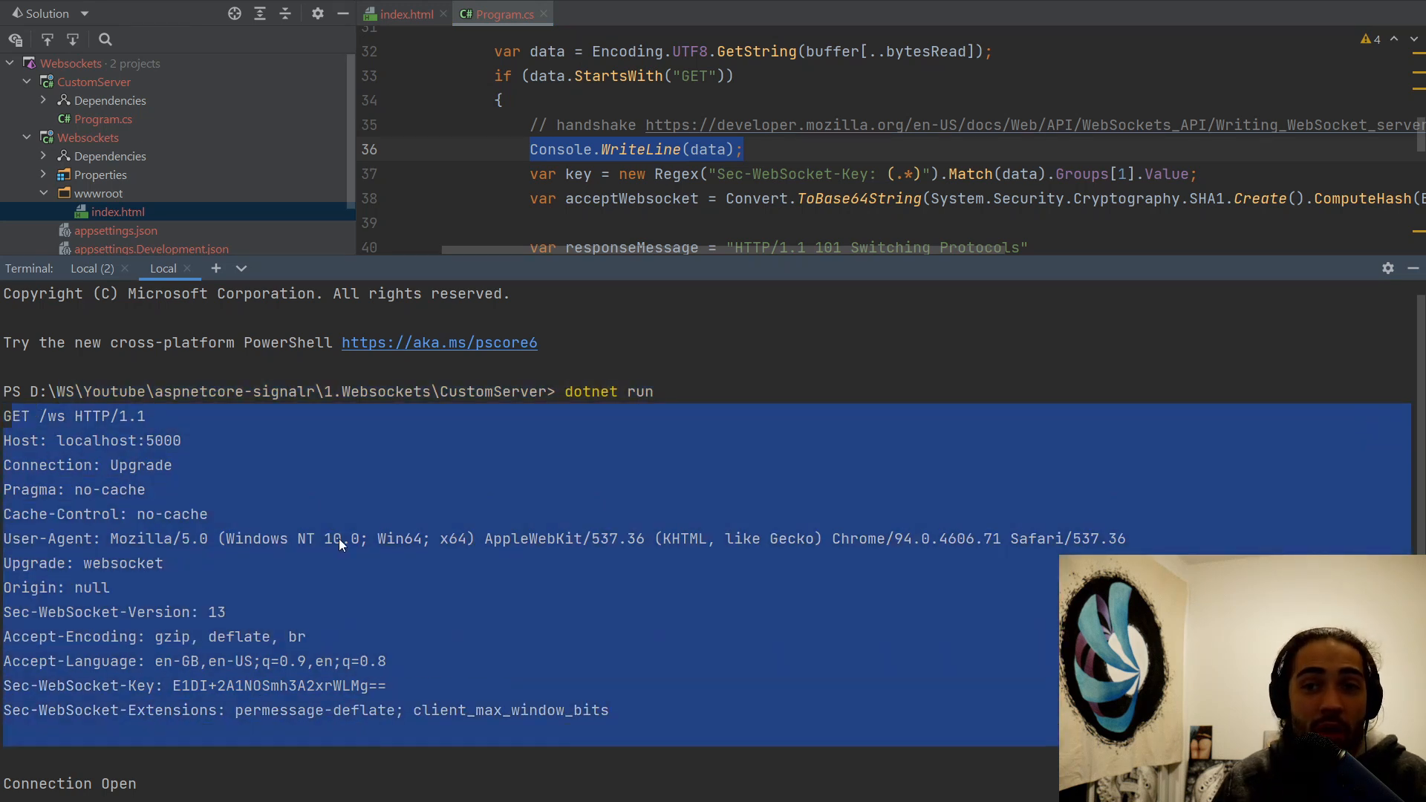
{"action": "left_click", "coordinate": [495, 583]}
{"action": "scroll", "coordinate": [467, 562], "scroll_direction": "down", "scroll_amount": 5}
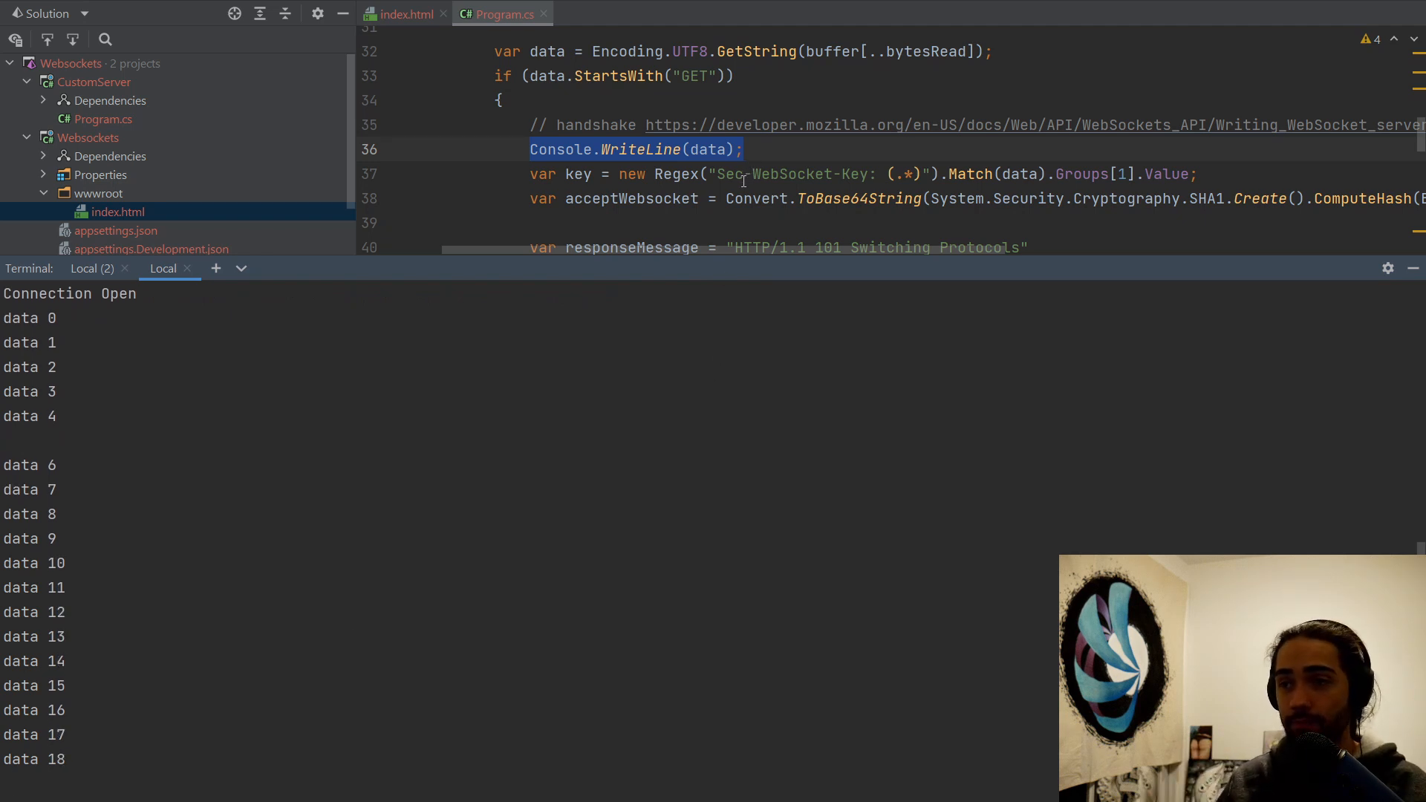
Hide the terminal and point out the XOR frame-decoding block, lines 56–67, in Program.cs
{"action": "left_click", "coordinate": [1411, 270]}
{"action": "scroll", "coordinate": [594, 668], "scroll_direction": "down", "scroll_amount": 4}
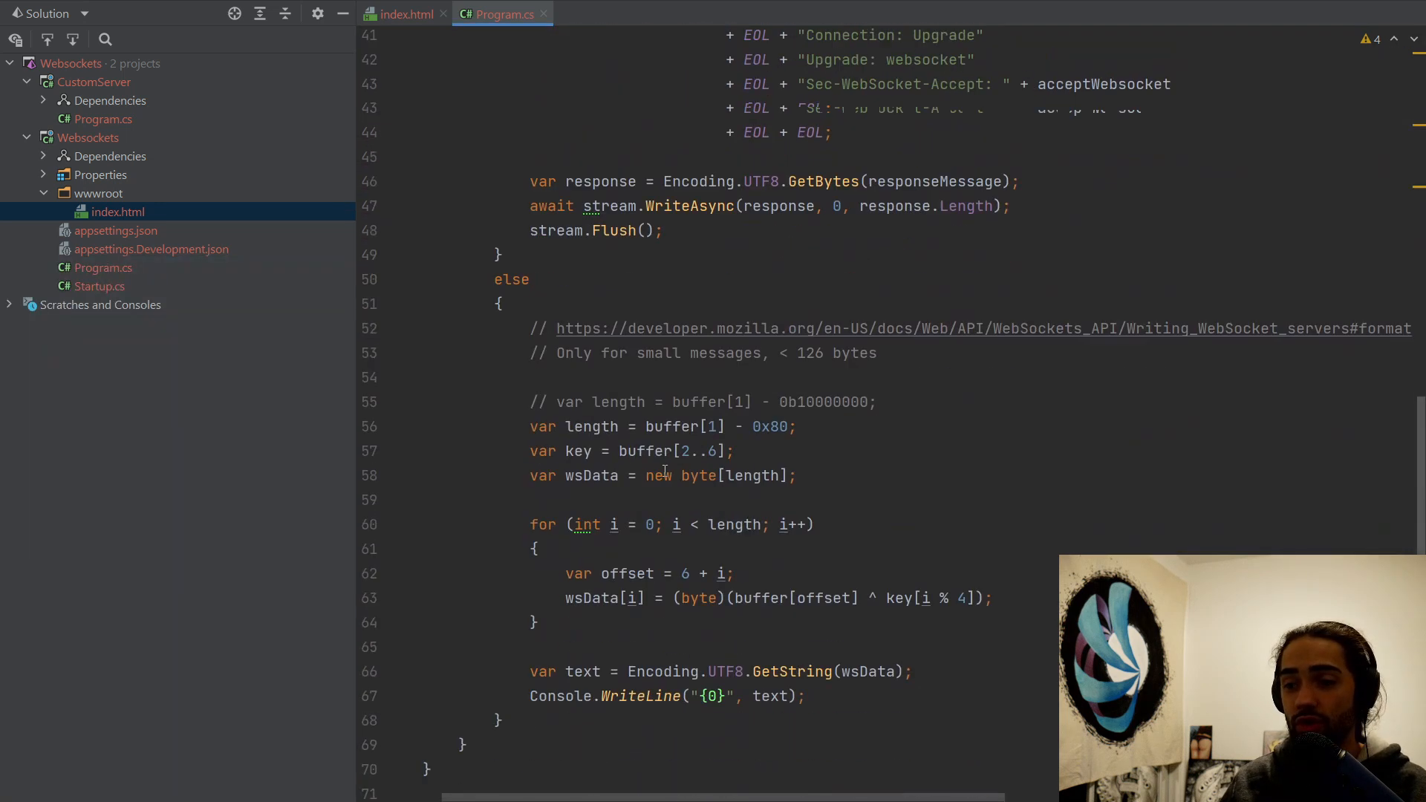
{"action": "scroll", "coordinate": [593, 724], "scroll_direction": "down", "scroll_amount": 1}
{"action": "key", "text": "alt+F12"}
{"action": "left_click", "coordinate": [1411, 270]}
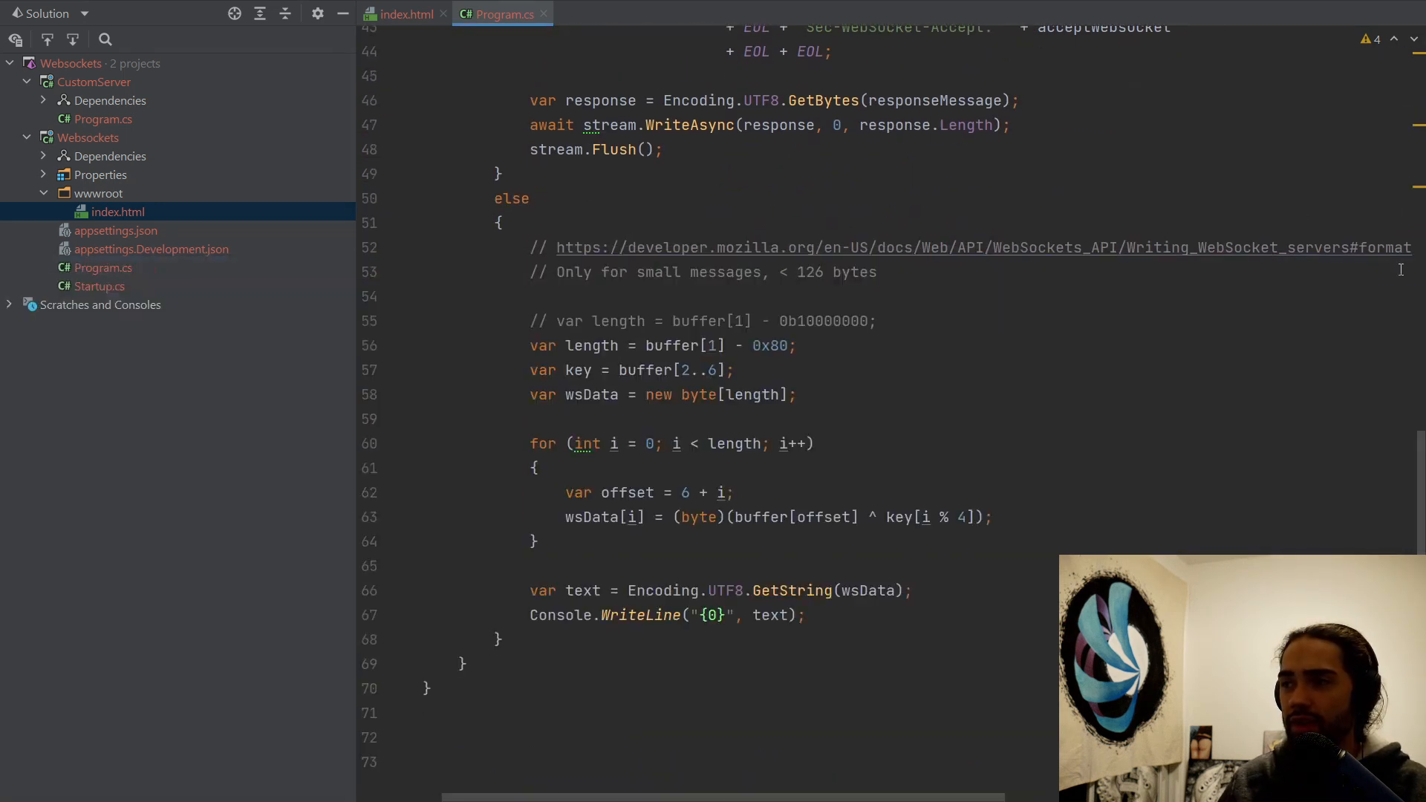
{"action": "scroll", "coordinate": [546, 320], "scroll_direction": "down", "scroll_amount": 2}
{"action": "scroll", "coordinate": [546, 320], "scroll_direction": "up", "scroll_amount": 1}
{"action": "left_click_drag", "start_coordinate": [546, 319], "coordinate": [933, 585]}
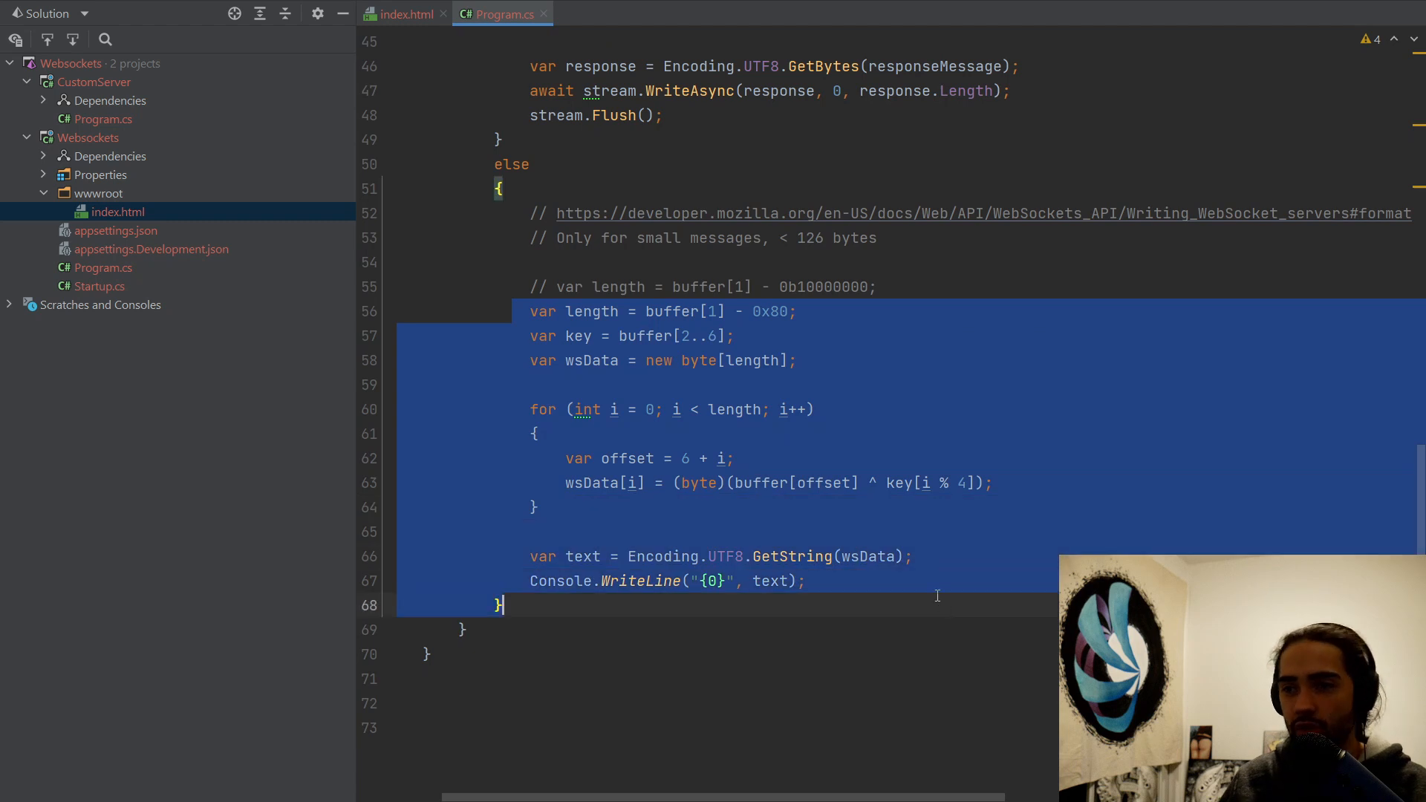
{"action": "left_click", "coordinate": [935, 582]}
On the MDN page, point out the FIN, RSV and opcode header bits and their explanations
{"action": "key", "text": "alt+Tab"}
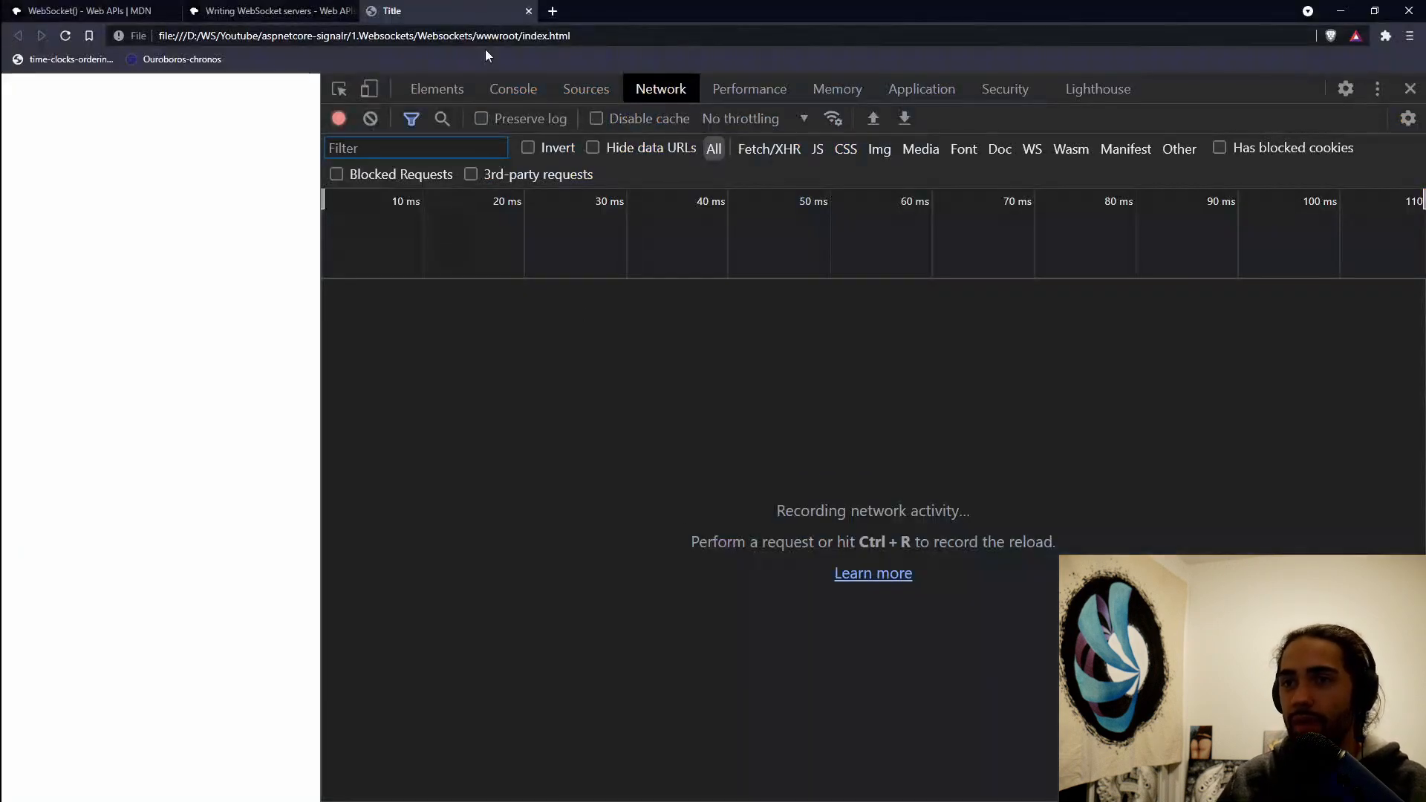
{"action": "left_click", "coordinate": [273, 11]}
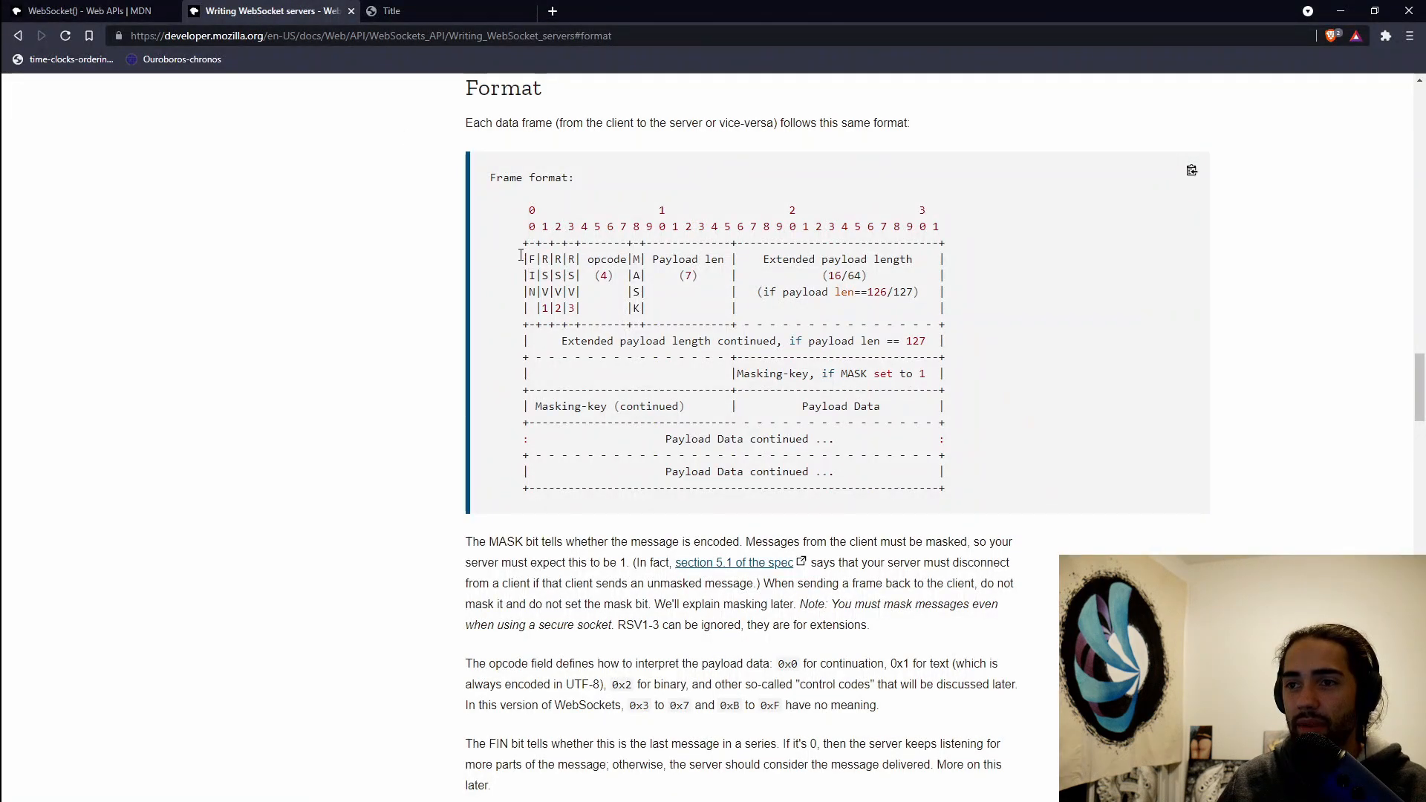
{"action": "mouse_move", "coordinate": [521, 258]}
{"action": "left_mouse_down"}
{"action": "mouse_move", "coordinate": [623, 268]}
{"action": "mouse_move", "coordinate": [522, 259]}
{"action": "left_mouse_up"}
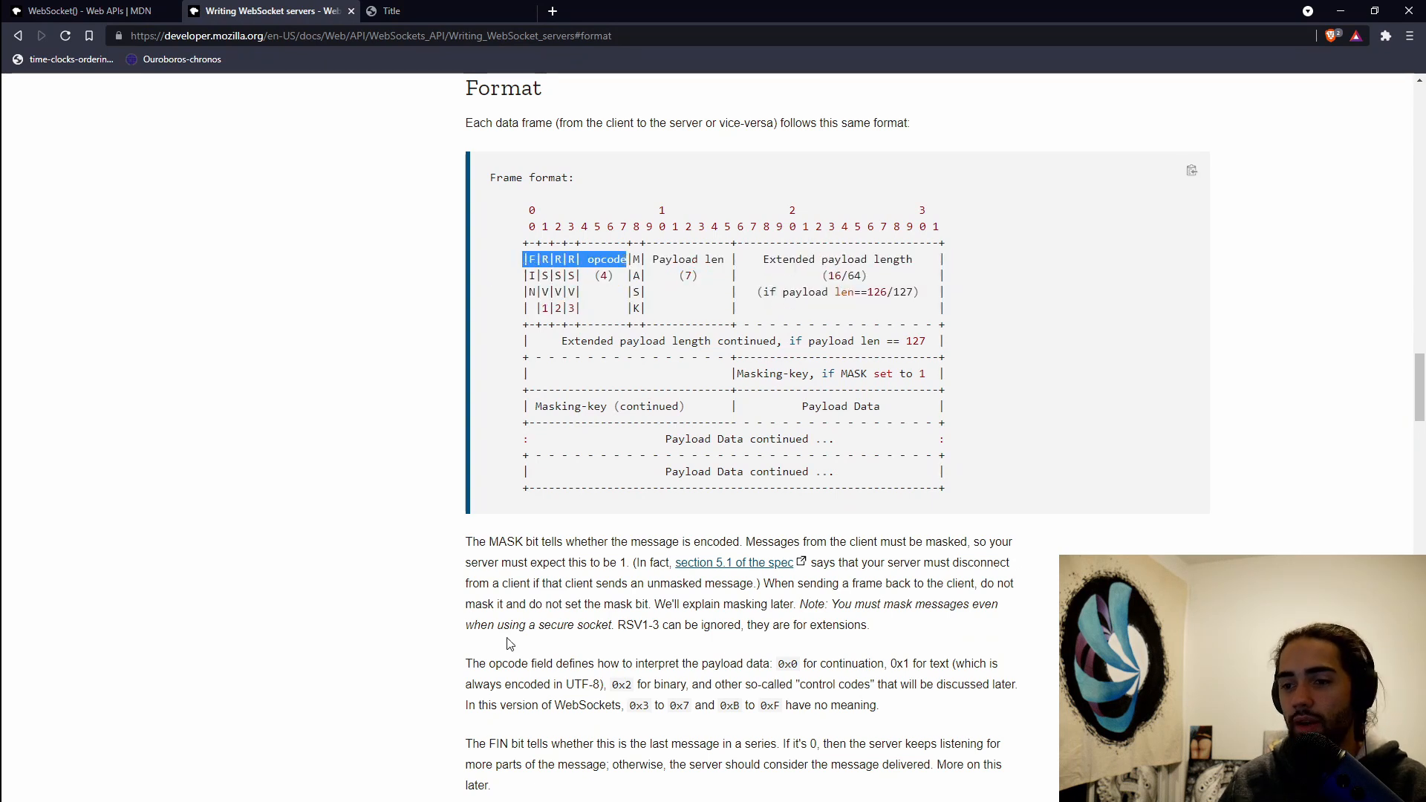
{"action": "left_click_drag", "start_coordinate": [489, 647], "coordinate": [435, 661]}
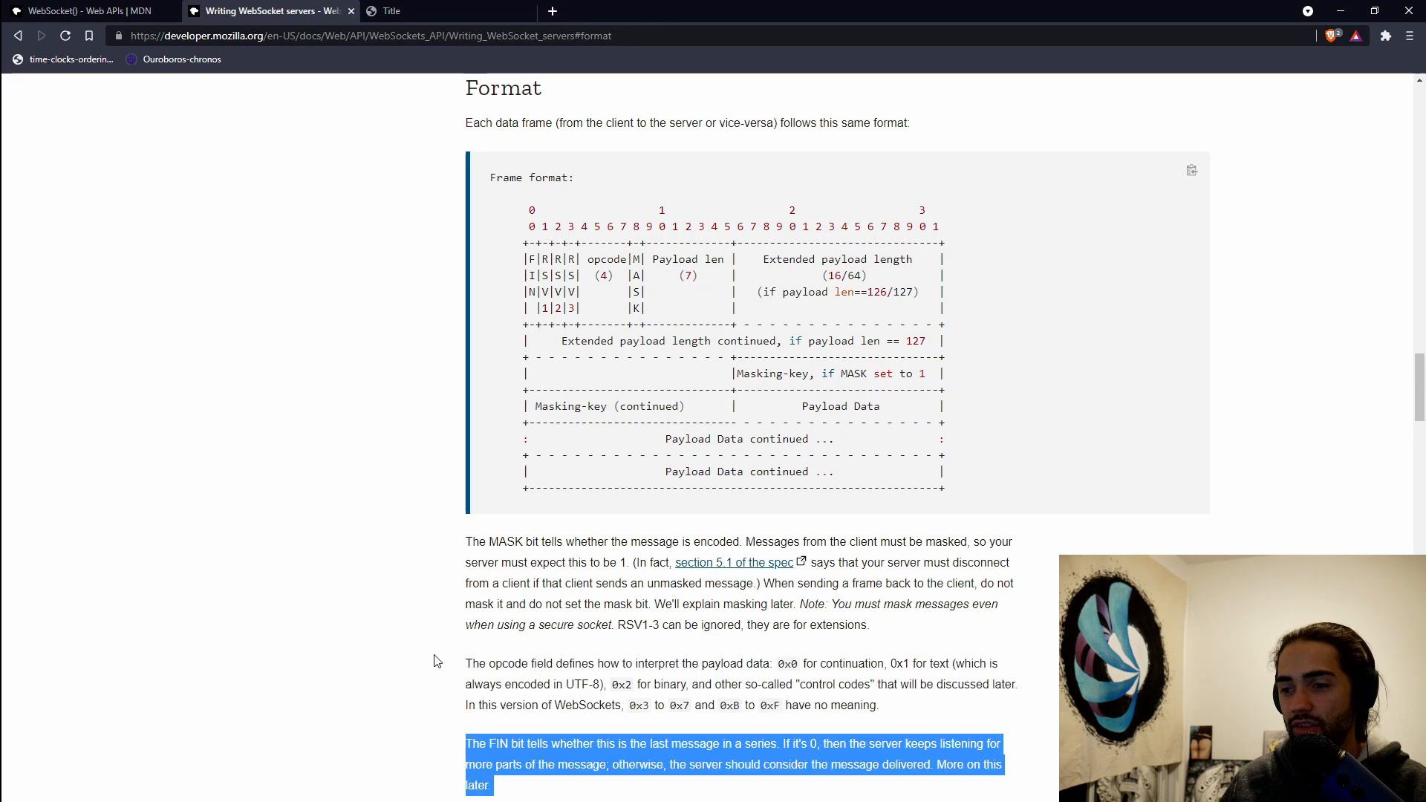
{"action": "left_click_drag", "start_coordinate": [435, 661], "coordinate": [412, 649]}
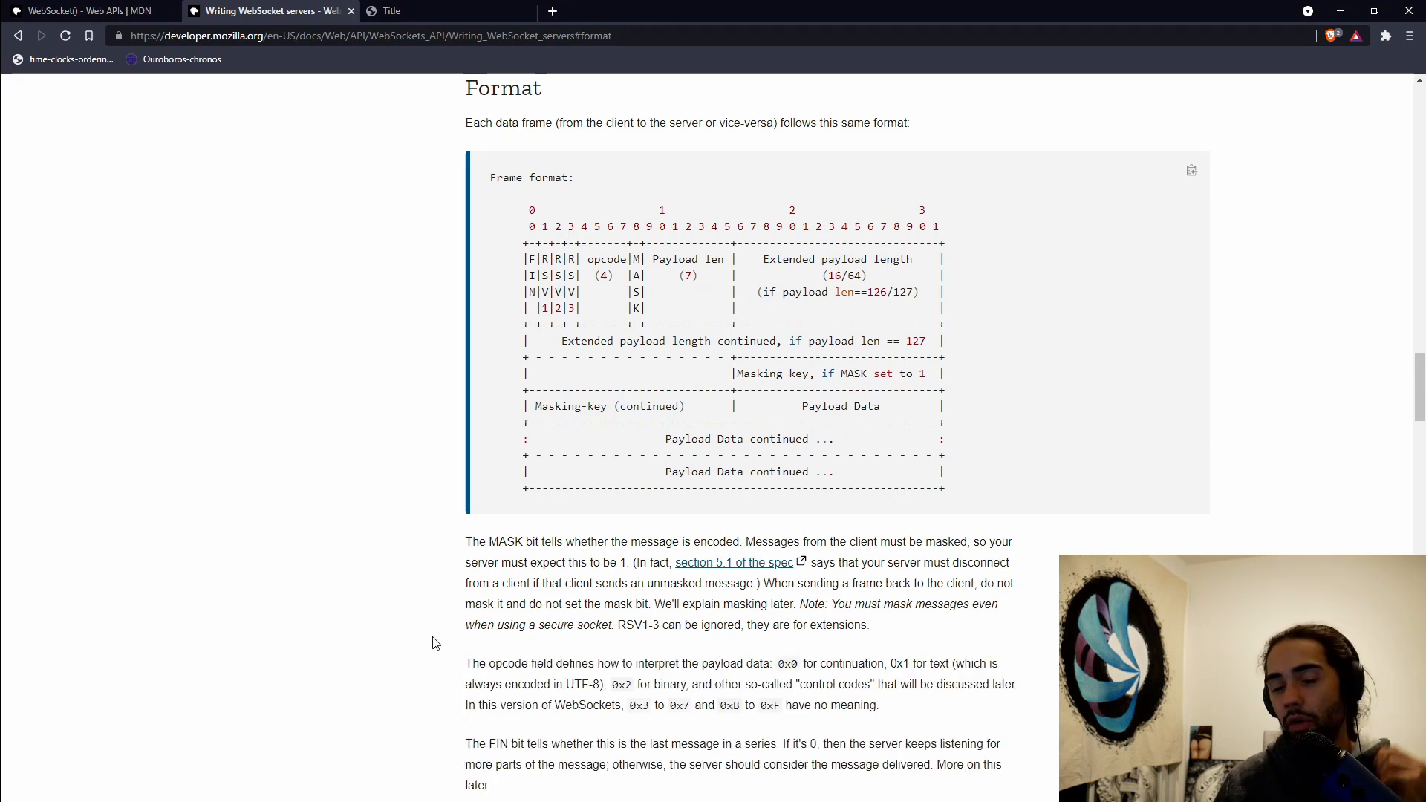
{"action": "mouse_move", "coordinate": [608, 259]}
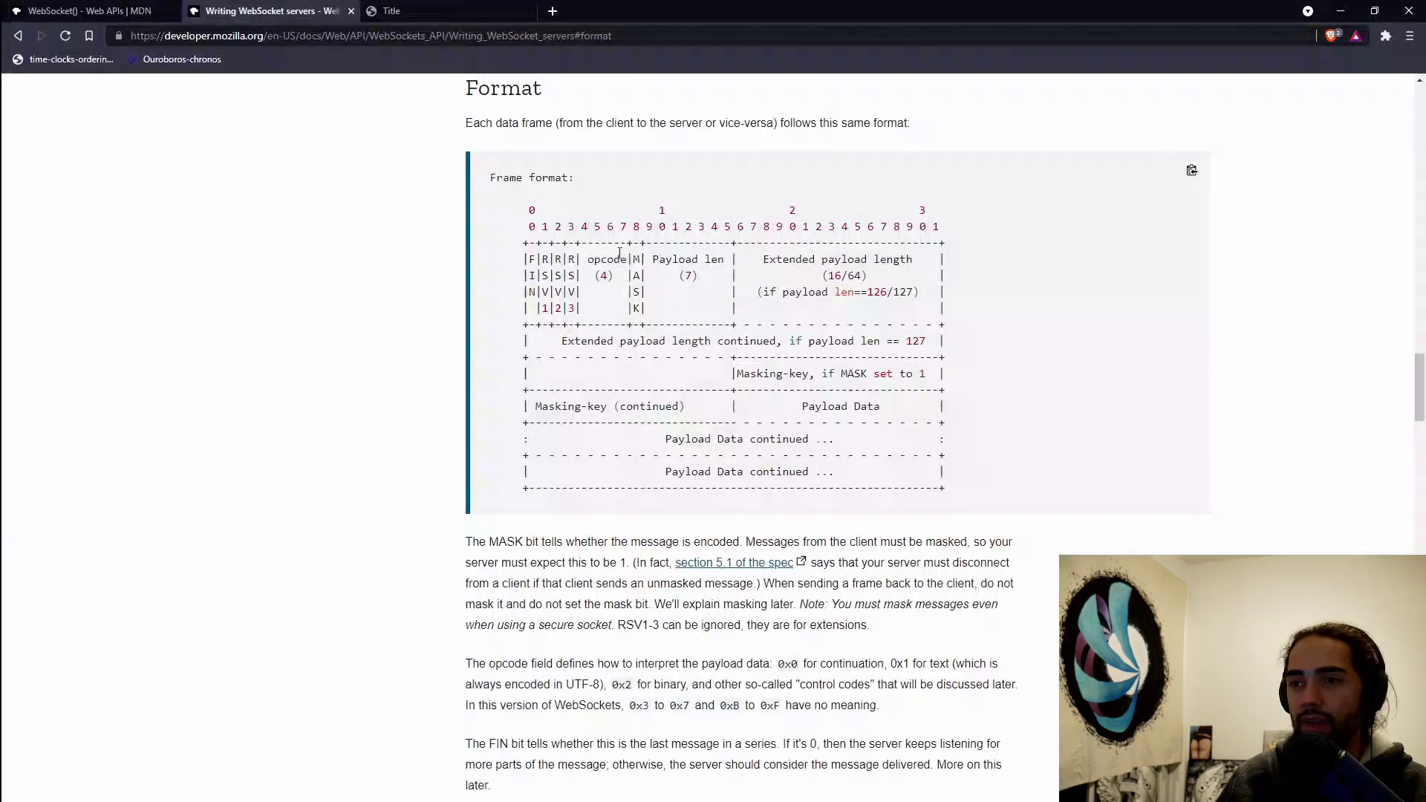
{"action": "left_click_drag", "start_coordinate": [600, 259], "coordinate": [490, 263]}
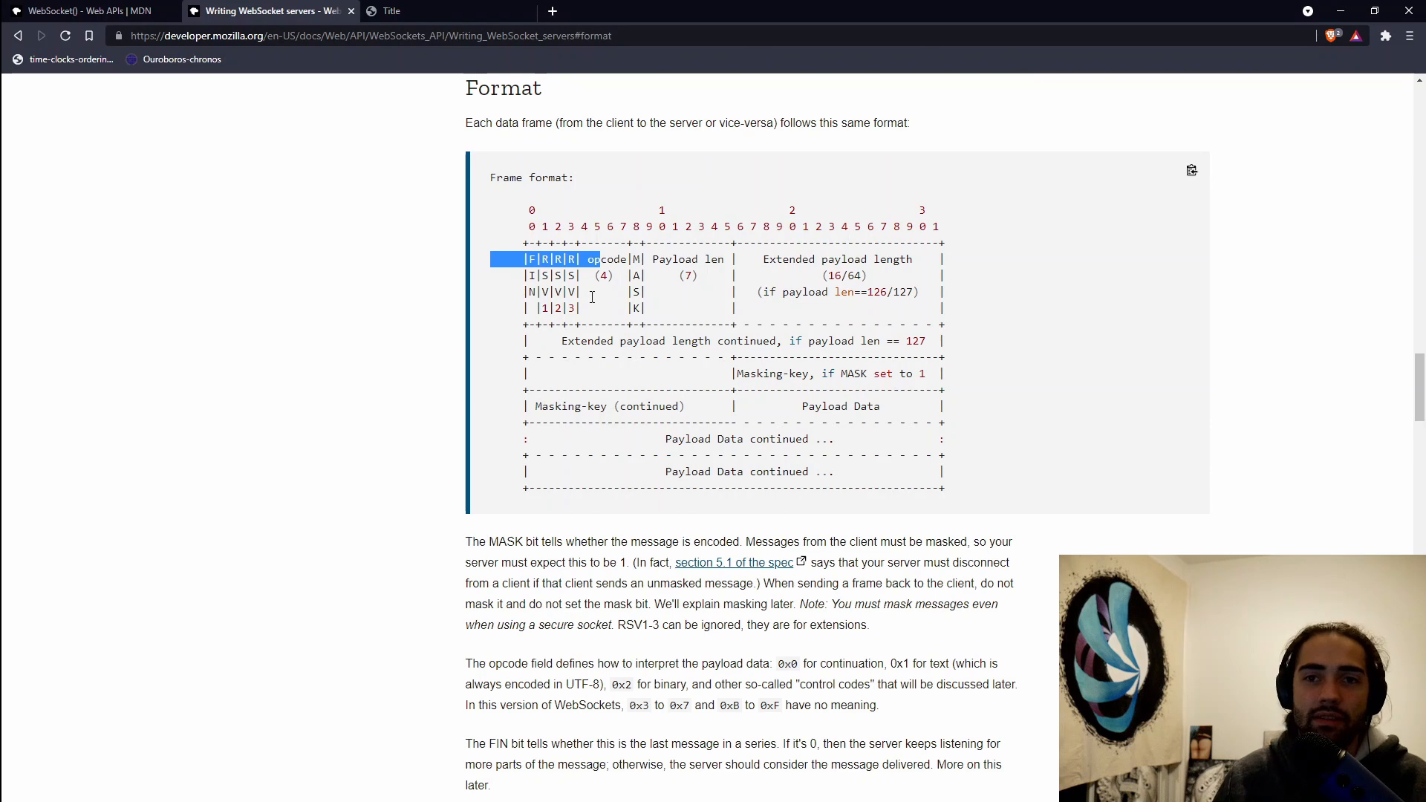
Return to Rider and point out the payload length line in the decoding block
{"action": "key", "text": "alt+Tab"}
{"action": "left_click_drag", "start_coordinate": [798, 312], "coordinate": [530, 313]}
{"action": "left_click_drag", "start_coordinate": [664, 313], "coordinate": [733, 312]}
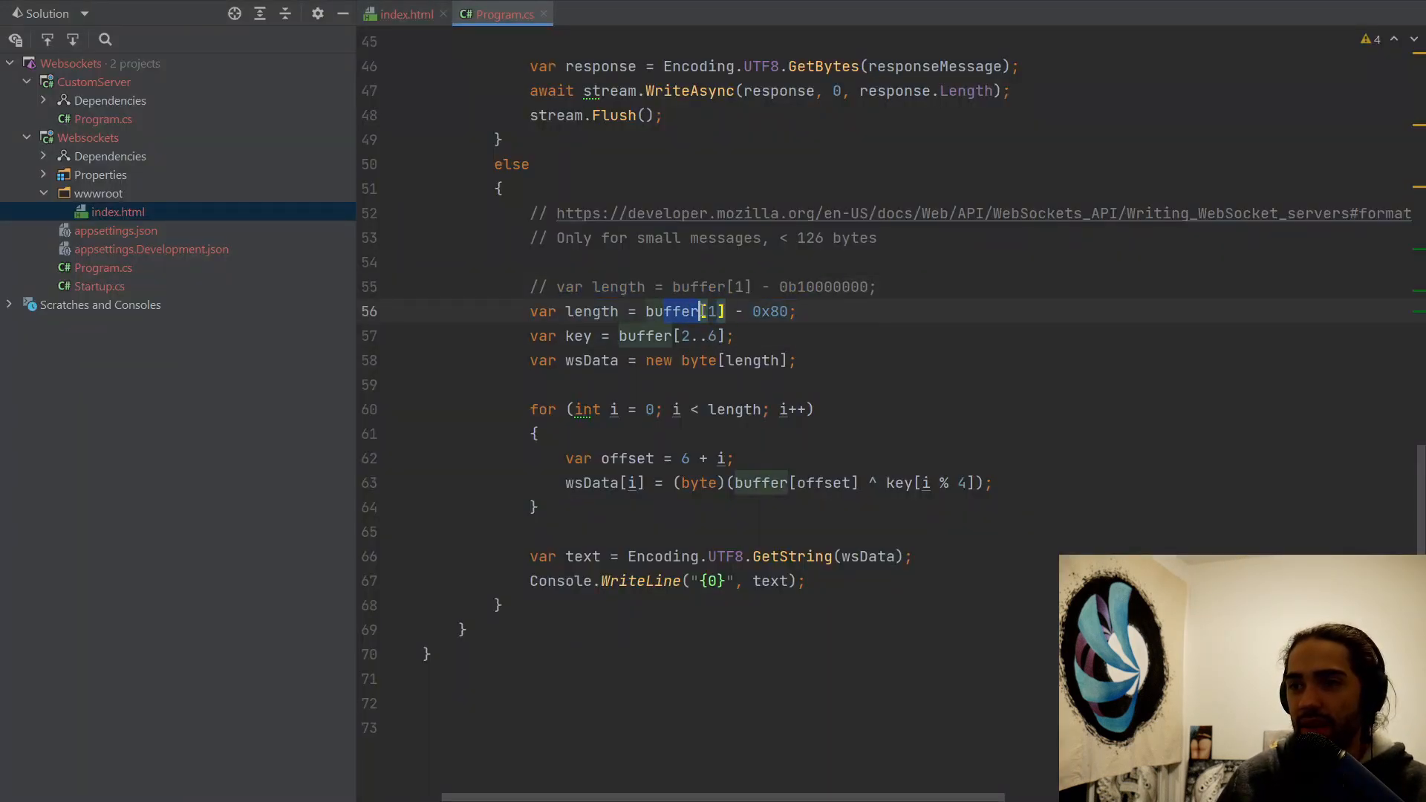
{"action": "left_click_drag", "start_coordinate": [620, 313], "coordinate": [566, 313]}
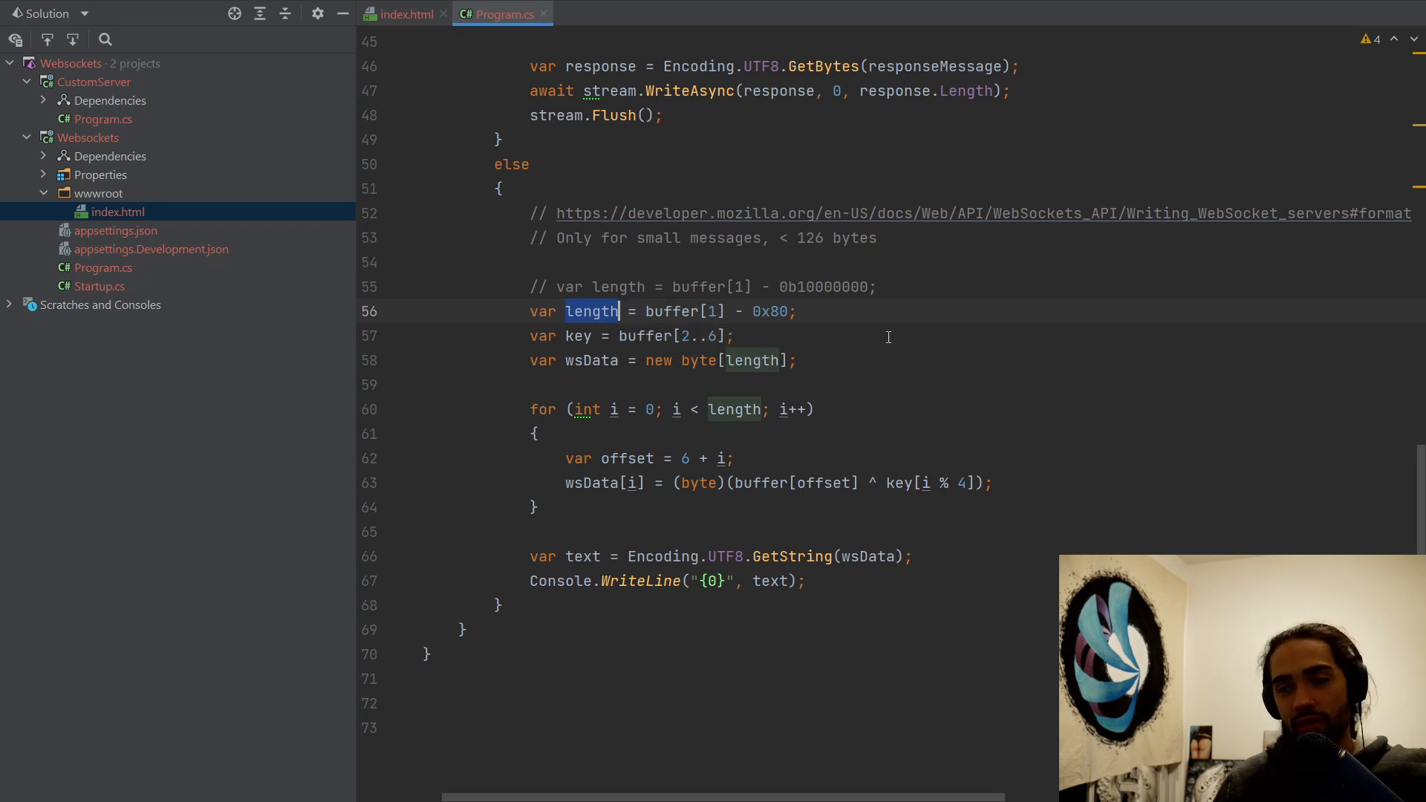
{"action": "key", "text": "ctrl+alt+Down"}
{"action": "left_click", "coordinate": [822, 342]}
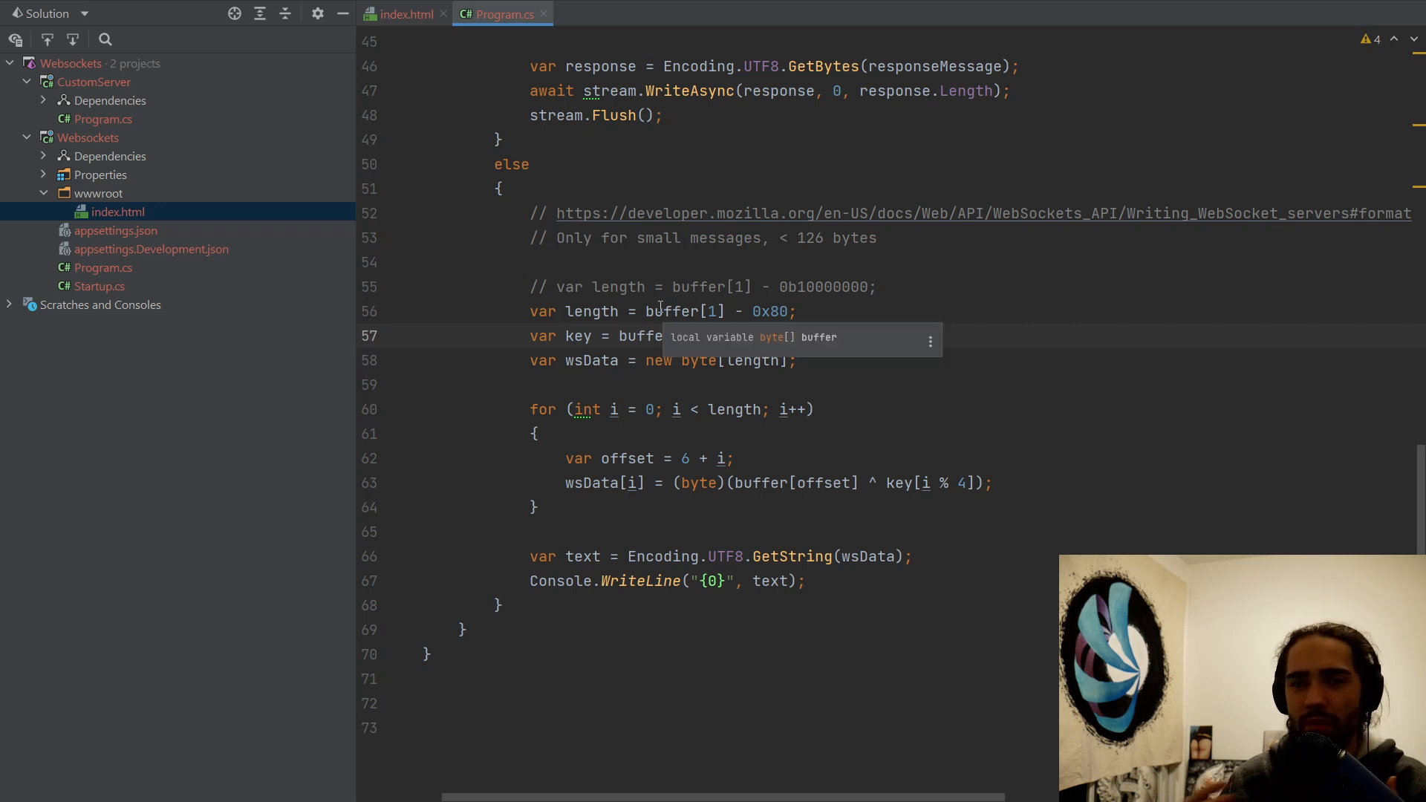
{"action": "key", "text": "alt+Tab"}
{"action": "left_click_drag", "start_coordinate": [529, 226], "coordinate": [732, 229]}
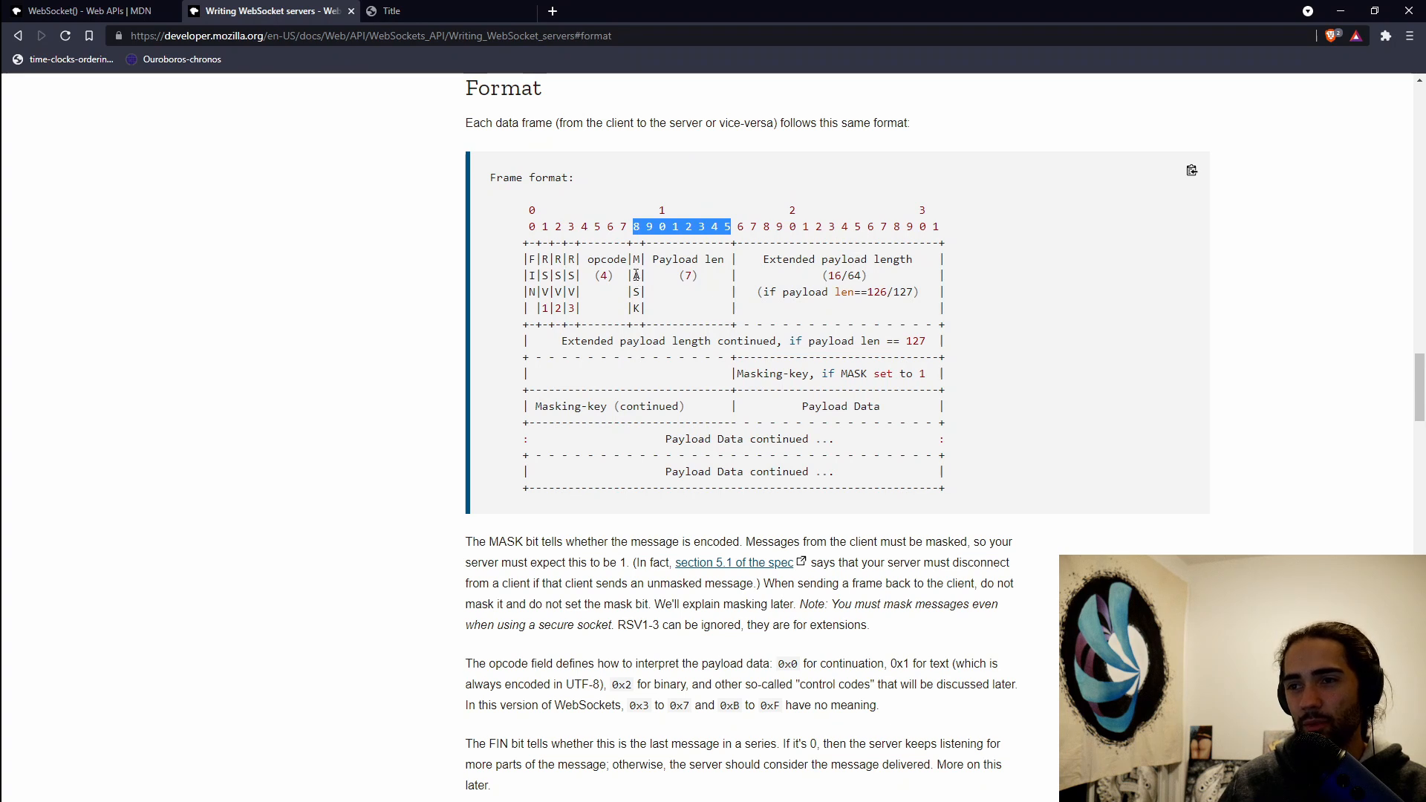
{"action": "mouse_move", "coordinate": [652, 260]}
{"action": "left_mouse_down"}
{"action": "mouse_move", "coordinate": [730, 266]}
{"action": "mouse_move", "coordinate": [643, 308]}
{"action": "mouse_move", "coordinate": [637, 274]}
{"action": "left_mouse_up"}
{"action": "key", "text": "alt+Tab"}
{"action": "left_click_drag", "start_coordinate": [752, 311], "coordinate": [769, 311]}
{"action": "left_click_drag", "start_coordinate": [635, 286], "coordinate": [827, 287]}
{"action": "left_click", "coordinate": [879, 287]}
{"action": "key", "text": "alt+Tab"}
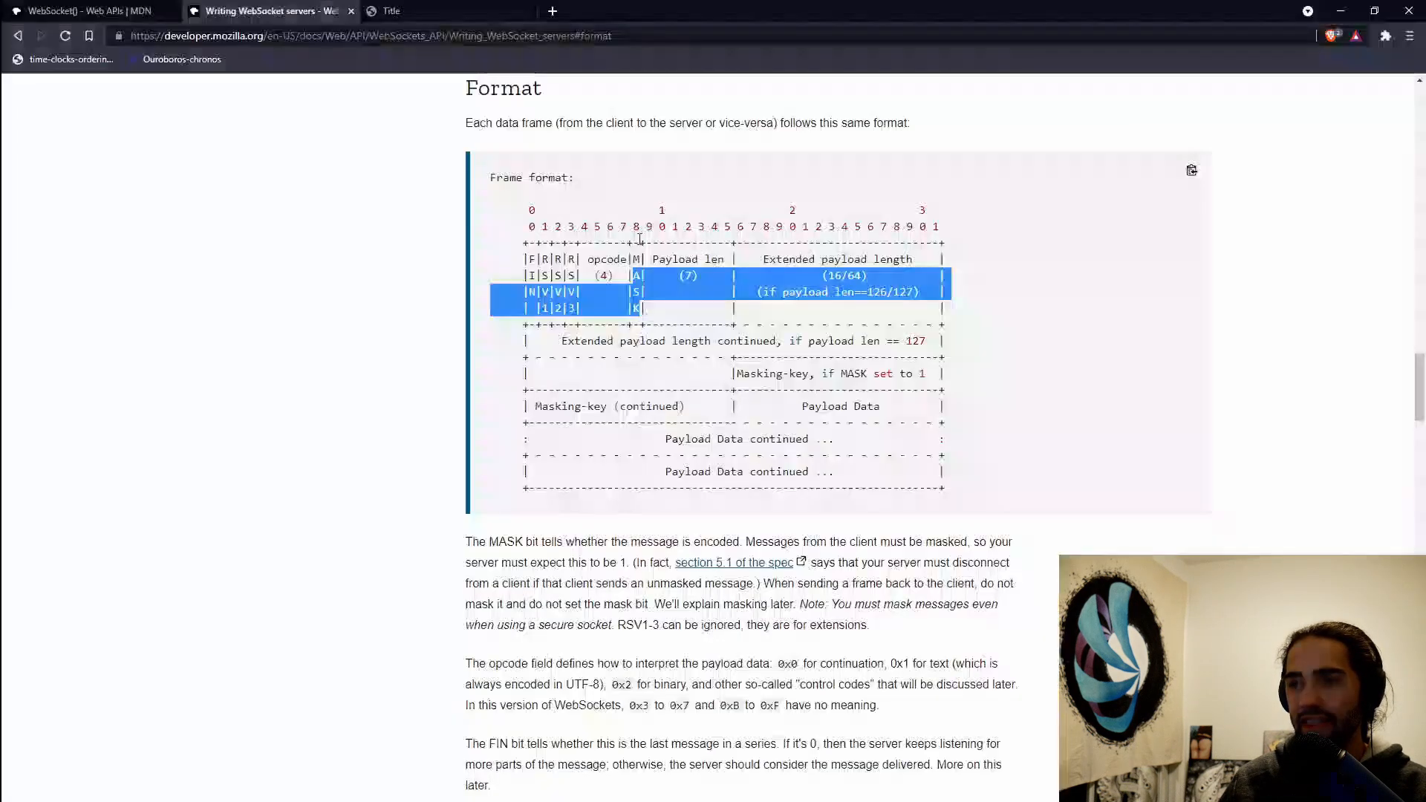
{"action": "left_click_drag", "start_coordinate": [639, 230], "coordinate": [730, 230]}
{"action": "left_click_drag", "start_coordinate": [638, 258], "coordinate": [640, 292]}
{"action": "left_click", "coordinate": [639, 257]}
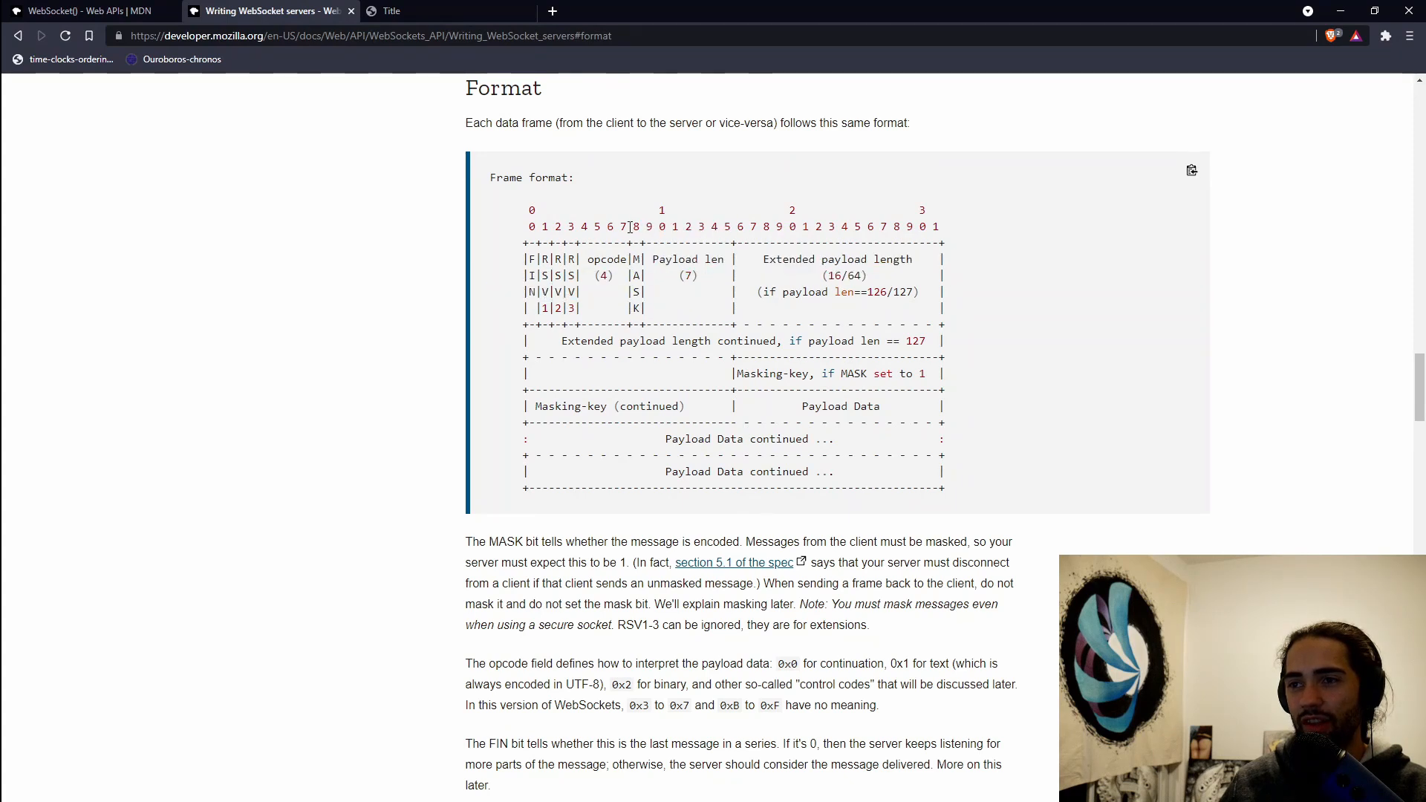
{"action": "left_click_drag", "start_coordinate": [626, 228], "coordinate": [731, 227]}
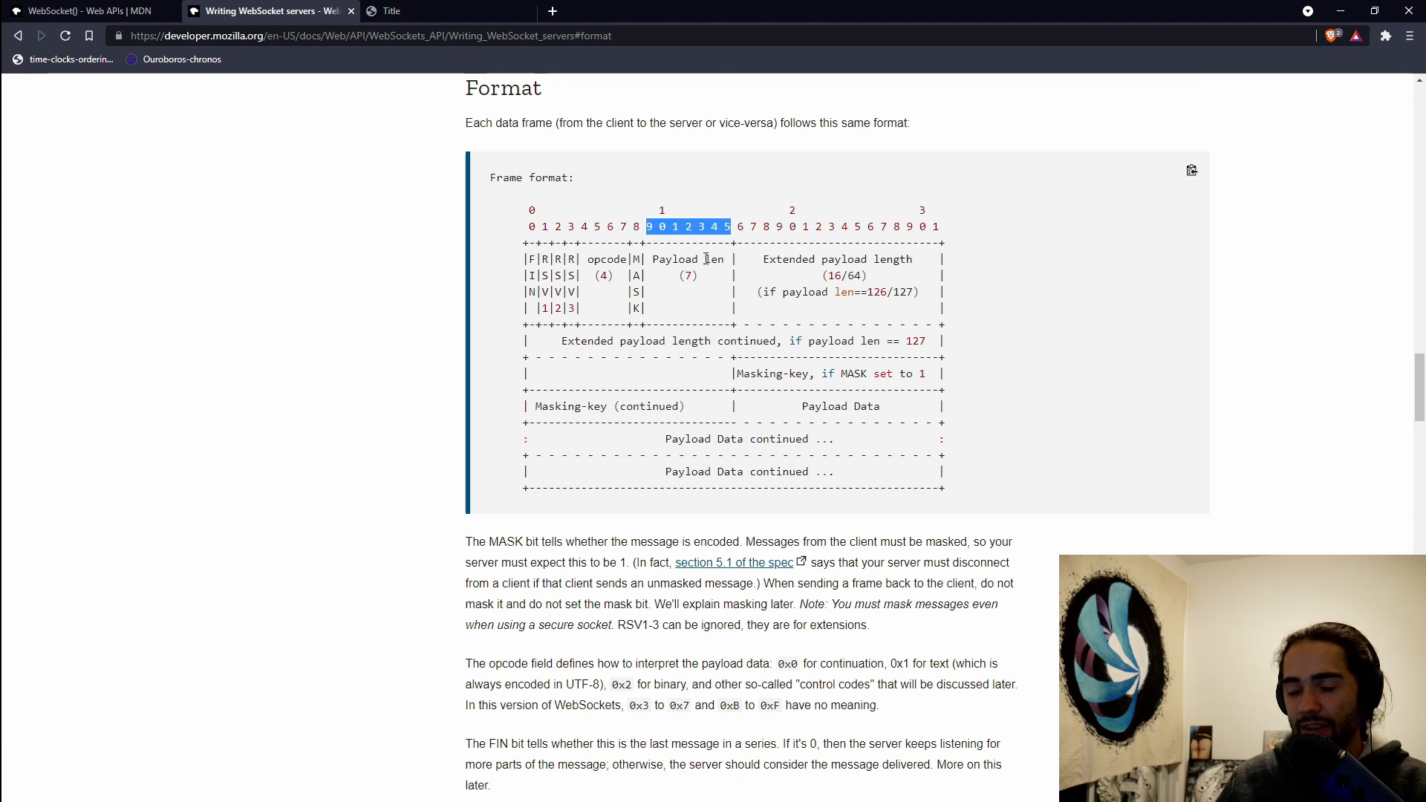
{"action": "left_click_drag", "start_coordinate": [651, 258], "coordinate": [731, 260]}
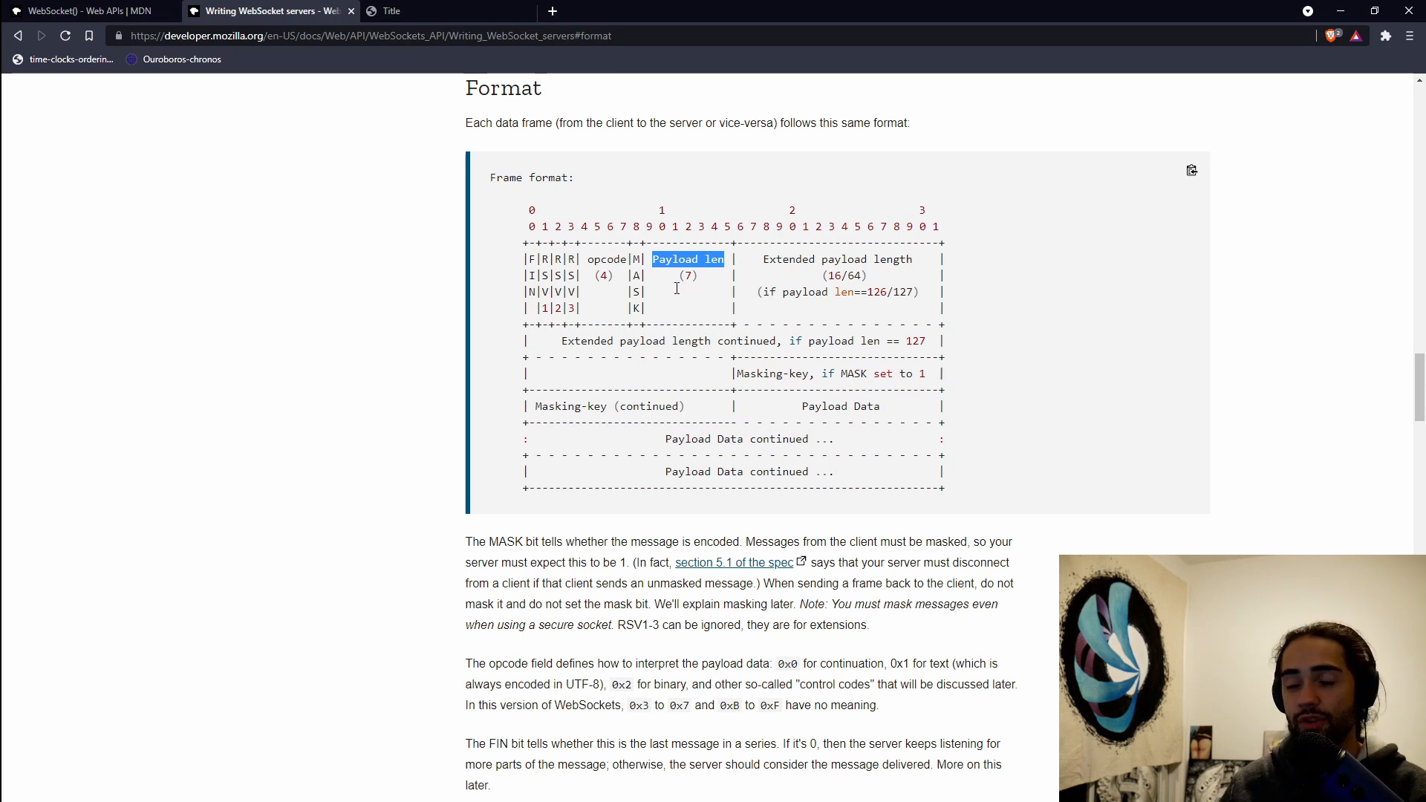
{"action": "key", "text": "alt+Tab"}
{"action": "left_click_drag", "start_coordinate": [890, 241], "coordinate": [920, 434]}
{"action": "left_click", "coordinate": [920, 457]}
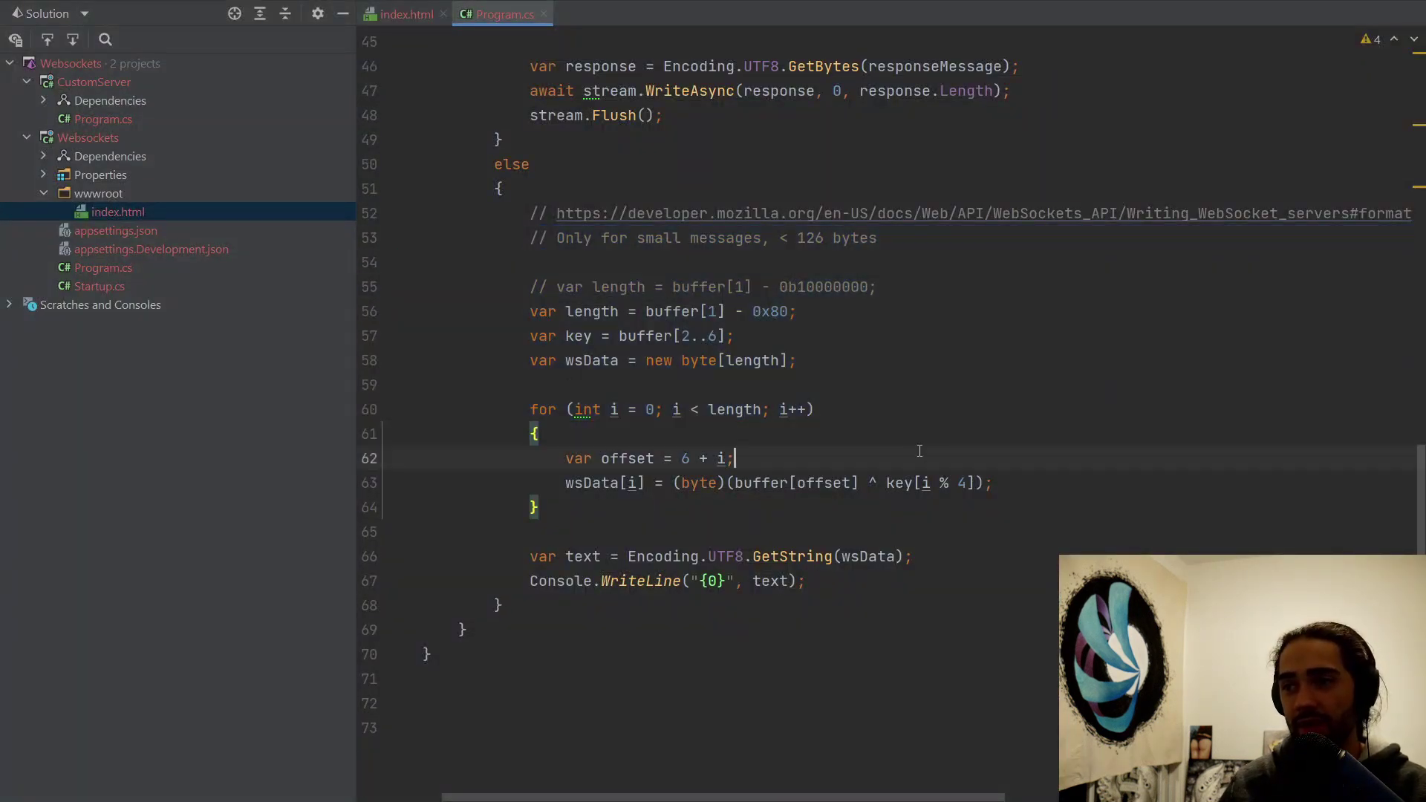
{"action": "left_click_drag", "start_coordinate": [889, 242], "coordinate": [518, 238]}
{"action": "left_click", "coordinate": [878, 237]}
{"action": "left_click_drag", "start_coordinate": [841, 238], "coordinate": [806, 237]}
{"action": "left_click", "coordinate": [906, 255]}
{"action": "left_click_drag", "start_coordinate": [894, 240], "coordinate": [731, 237]}
{"action": "left_click", "coordinate": [797, 310]}
{"action": "left_click_drag", "start_coordinate": [797, 311], "coordinate": [736, 311]}
{"action": "left_click", "coordinate": [828, 312]}
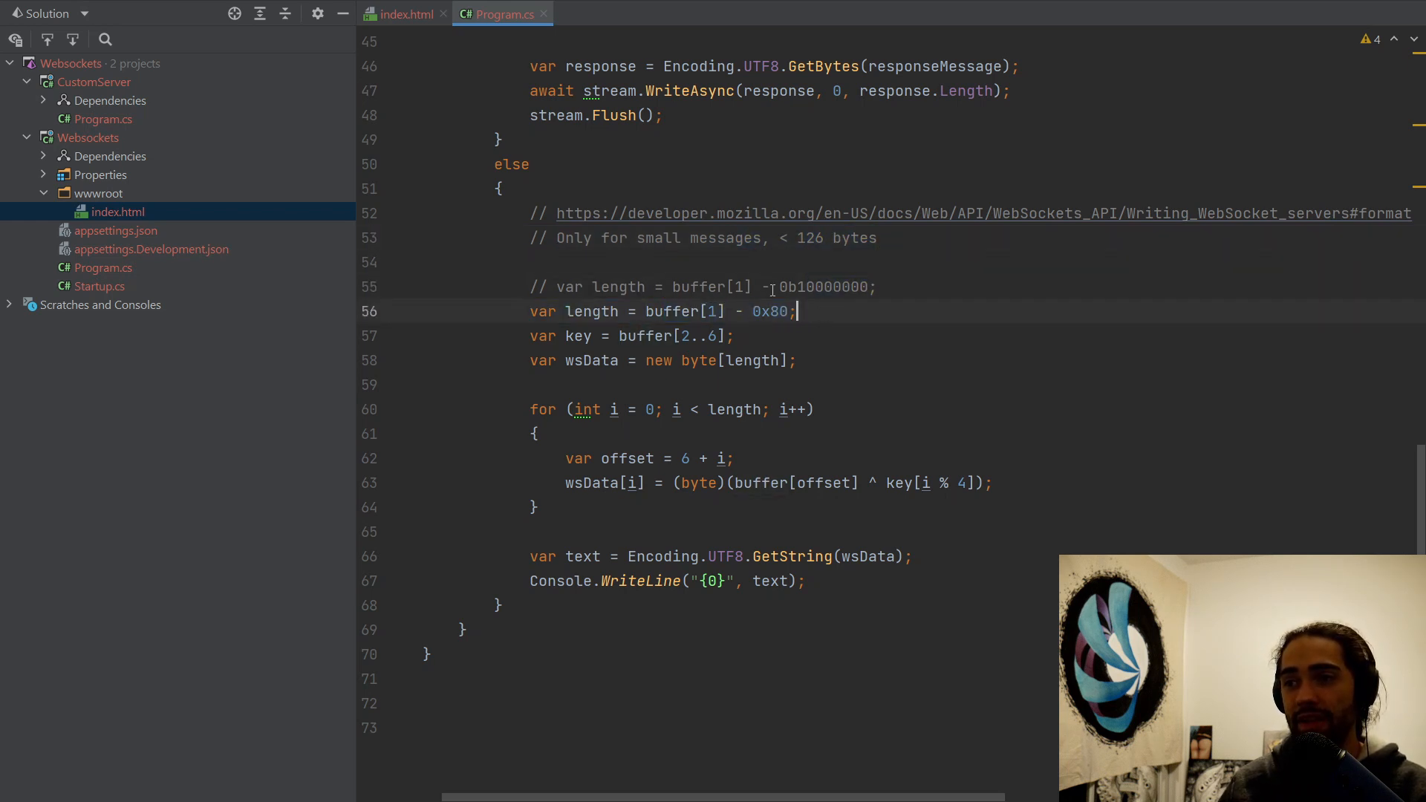
{"action": "left_click", "coordinate": [810, 287]}
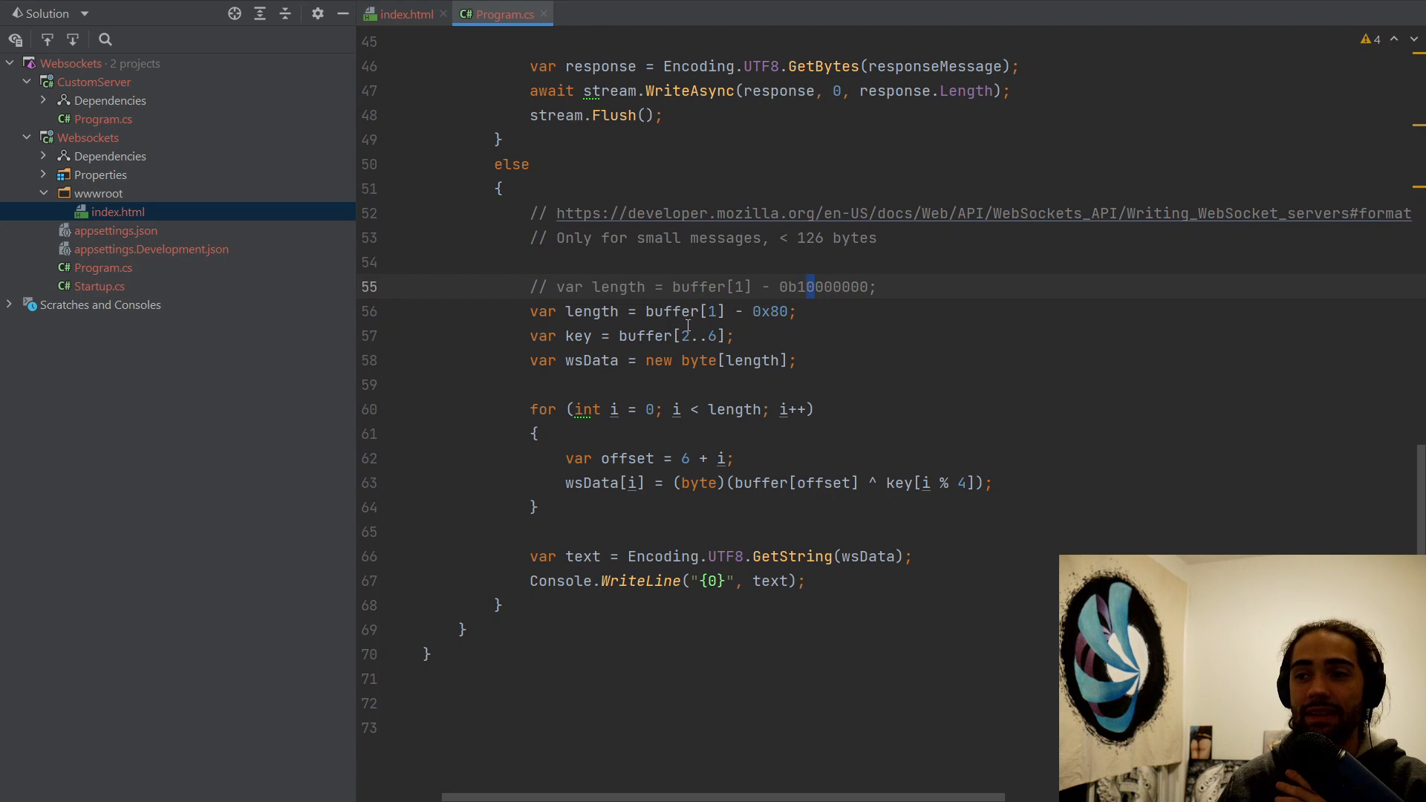
{"action": "left_click_drag", "start_coordinate": [726, 312], "coordinate": [644, 313]}
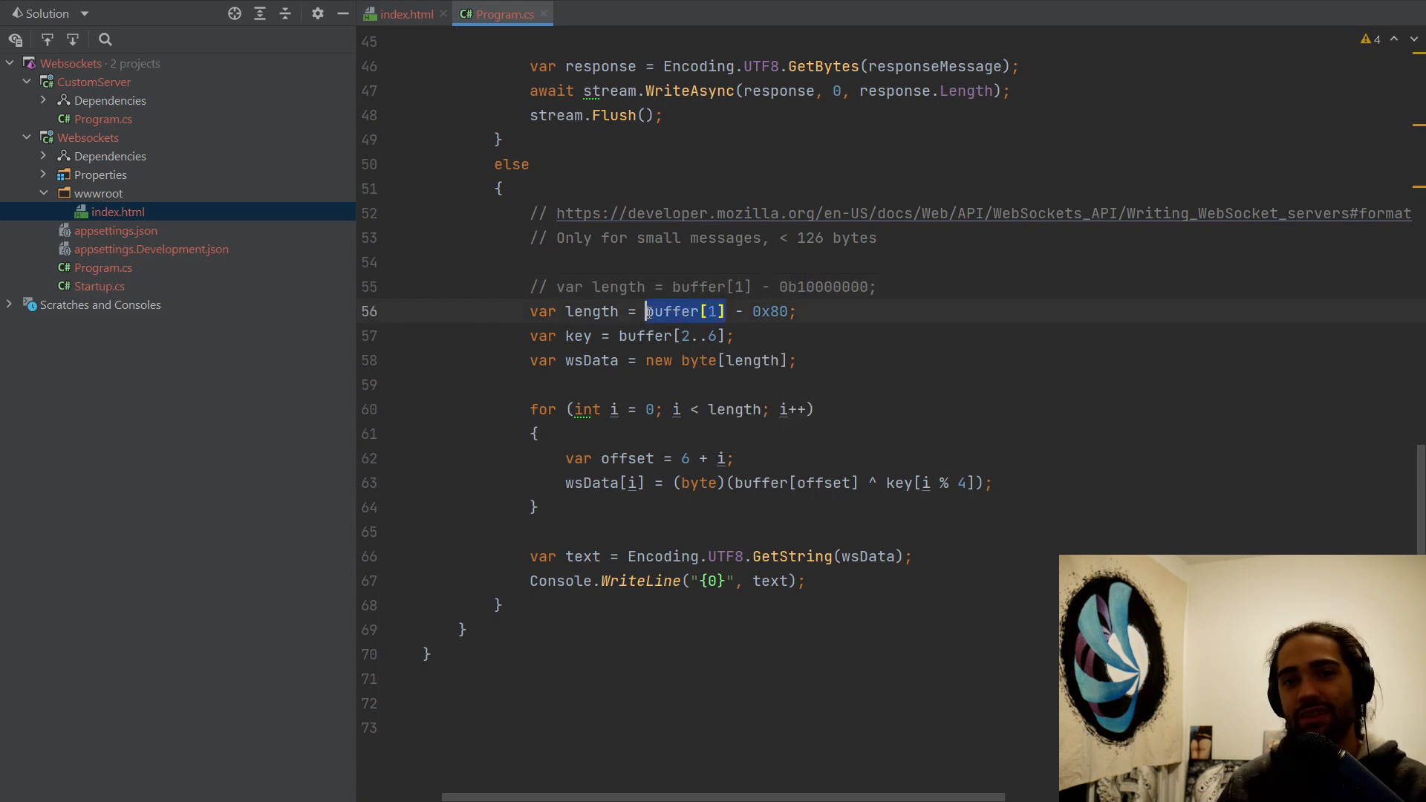
{"action": "left_click", "coordinate": [594, 313]}
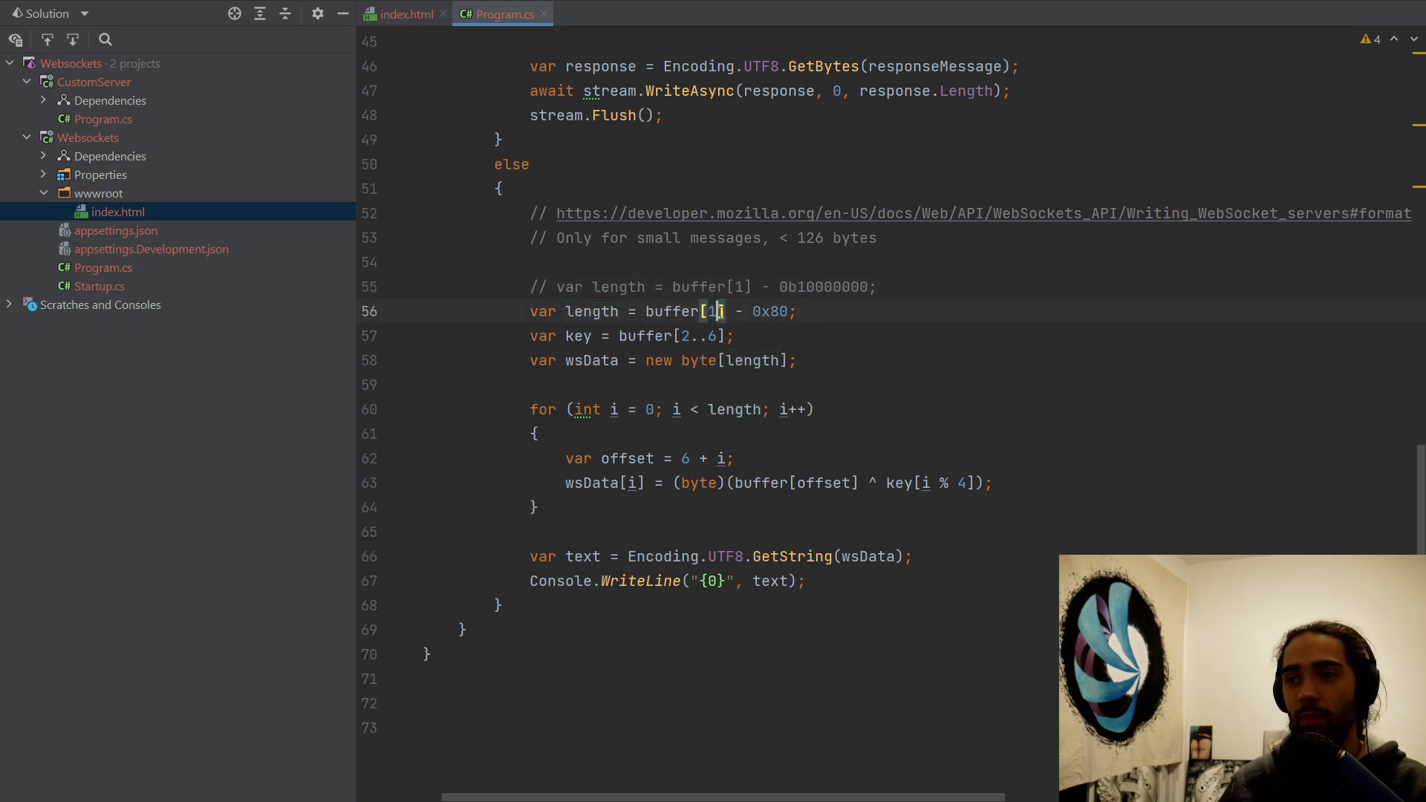
{"action": "key", "text": "alt+Tab"}
{"action": "left_click_drag", "start_coordinate": [893, 324], "coordinate": [522, 254]}
{"action": "key", "text": "alt+Tab"}
{"action": "left_click", "coordinate": [649, 336]}
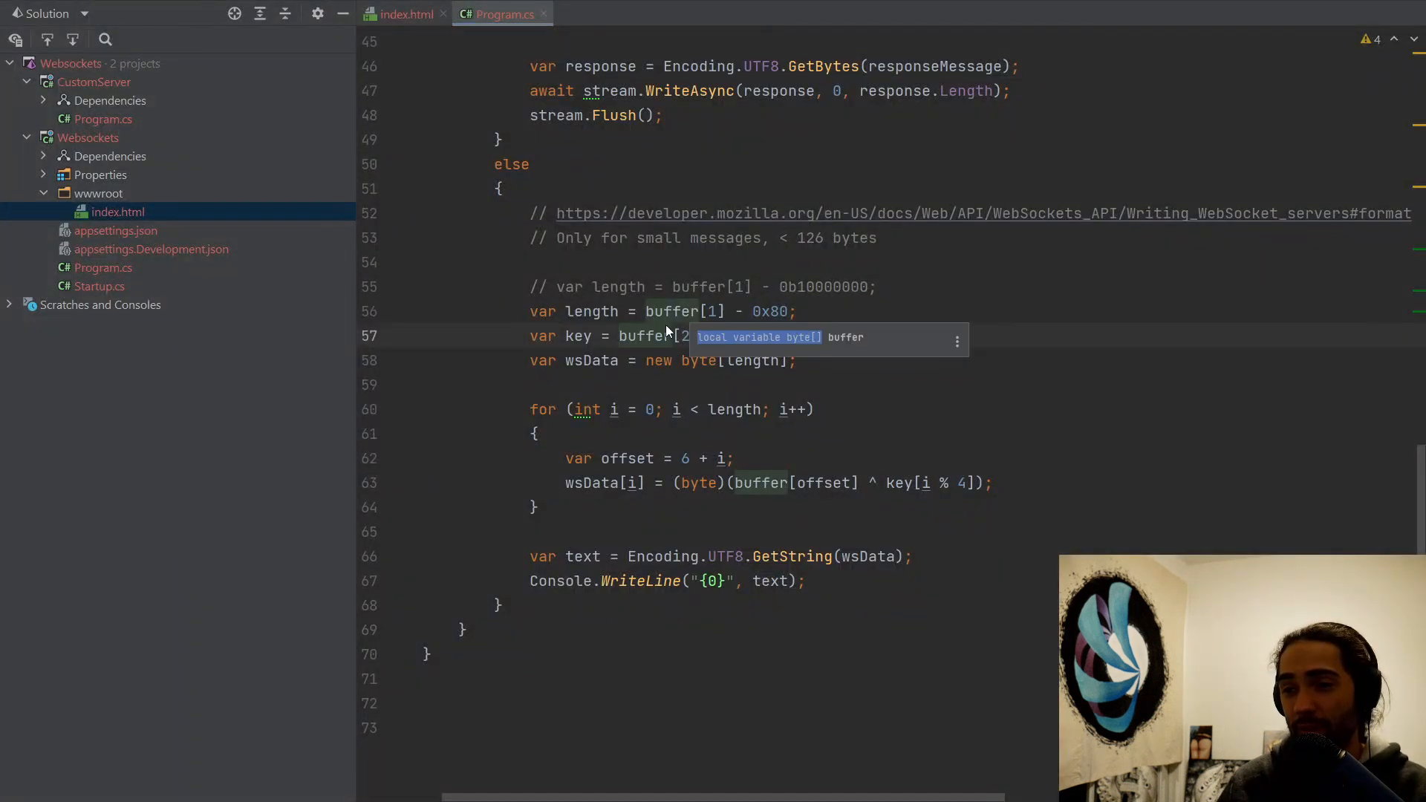
{"action": "key", "text": "ctrl+w"}
{"action": "key", "text": "ctrl+w"}
{"action": "key", "text": "End"}
{"action": "left_click_drag", "start_coordinate": [678, 336], "coordinate": [723, 335]}
{"action": "left_click", "coordinate": [583, 336]}
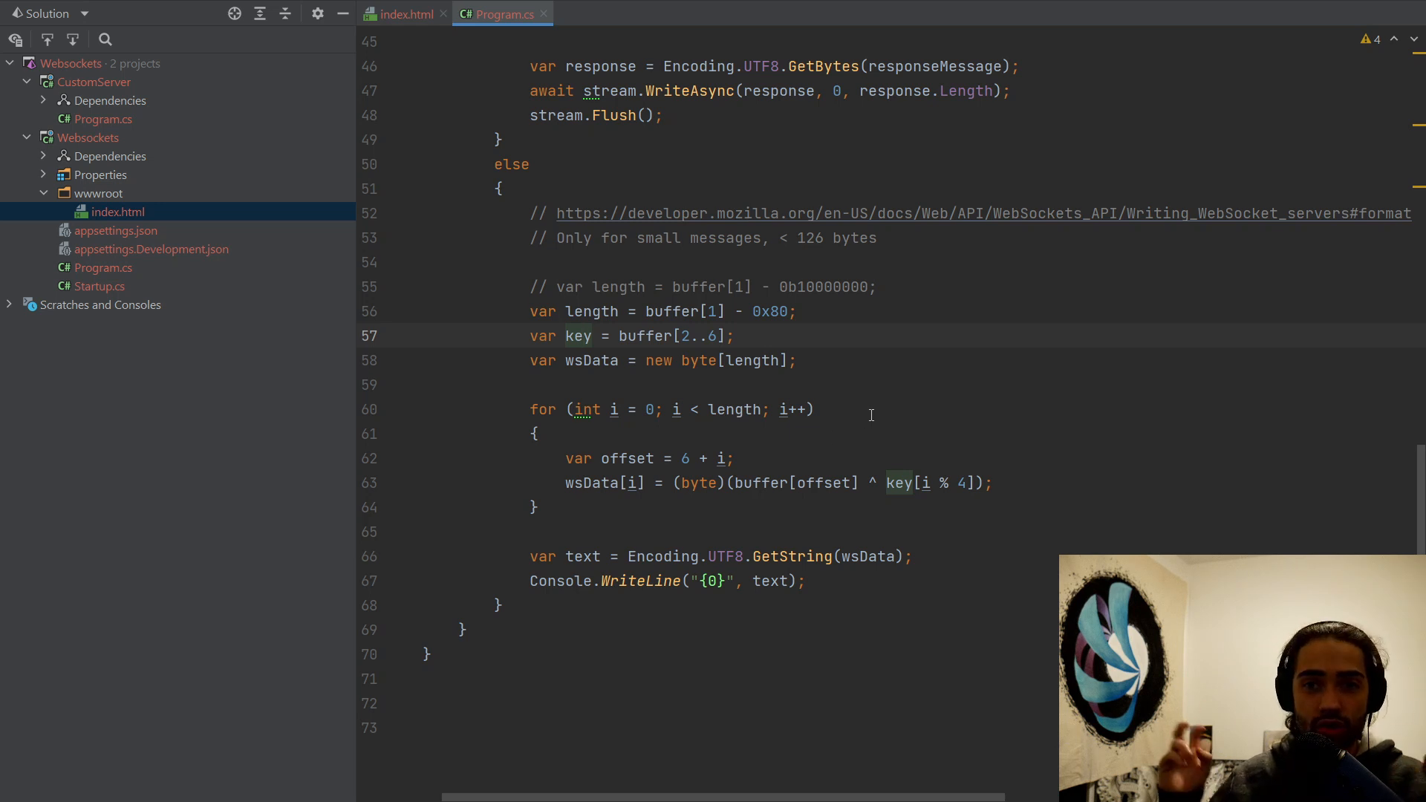
{"action": "left_click_drag", "start_coordinate": [868, 483], "coordinate": [914, 482]}
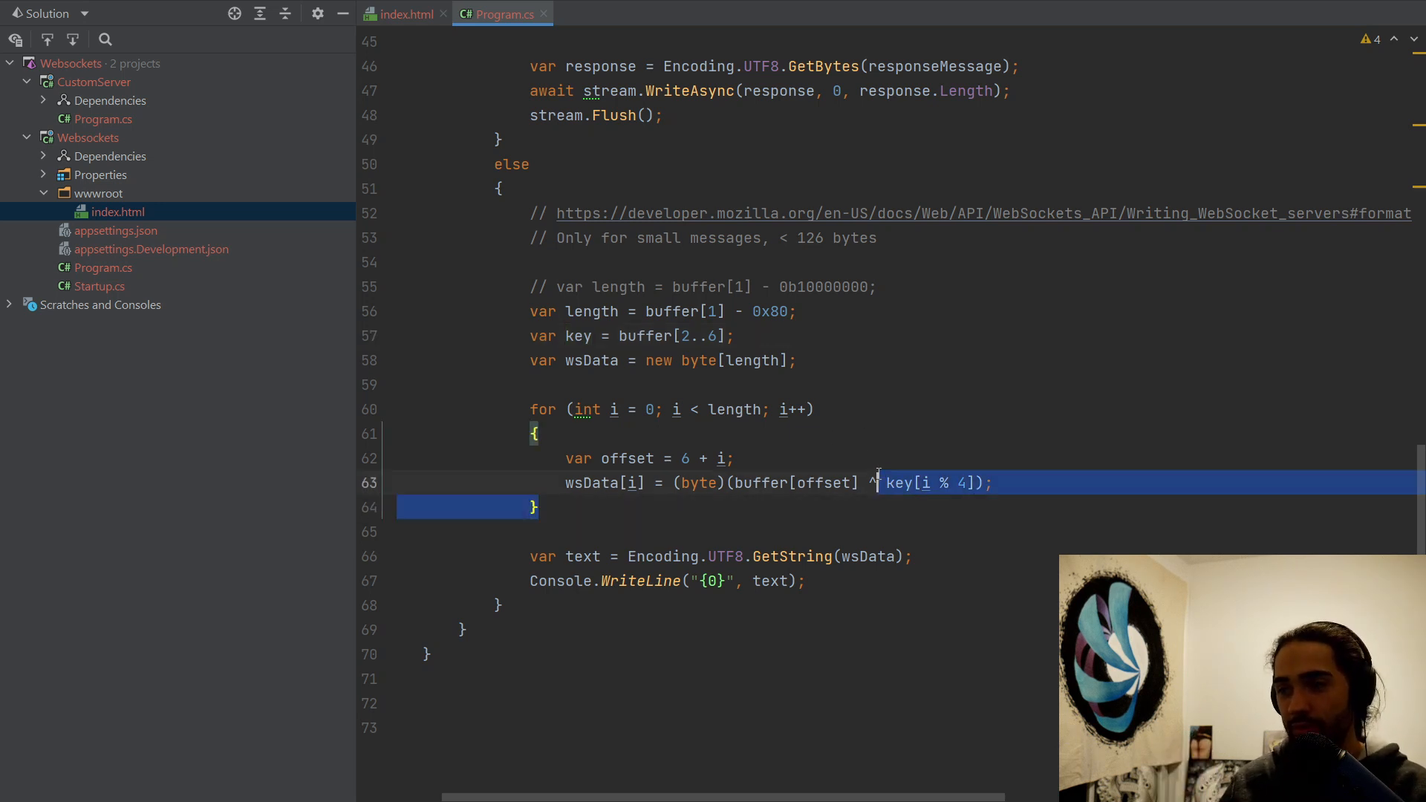
{"action": "left_click", "coordinate": [879, 482]}
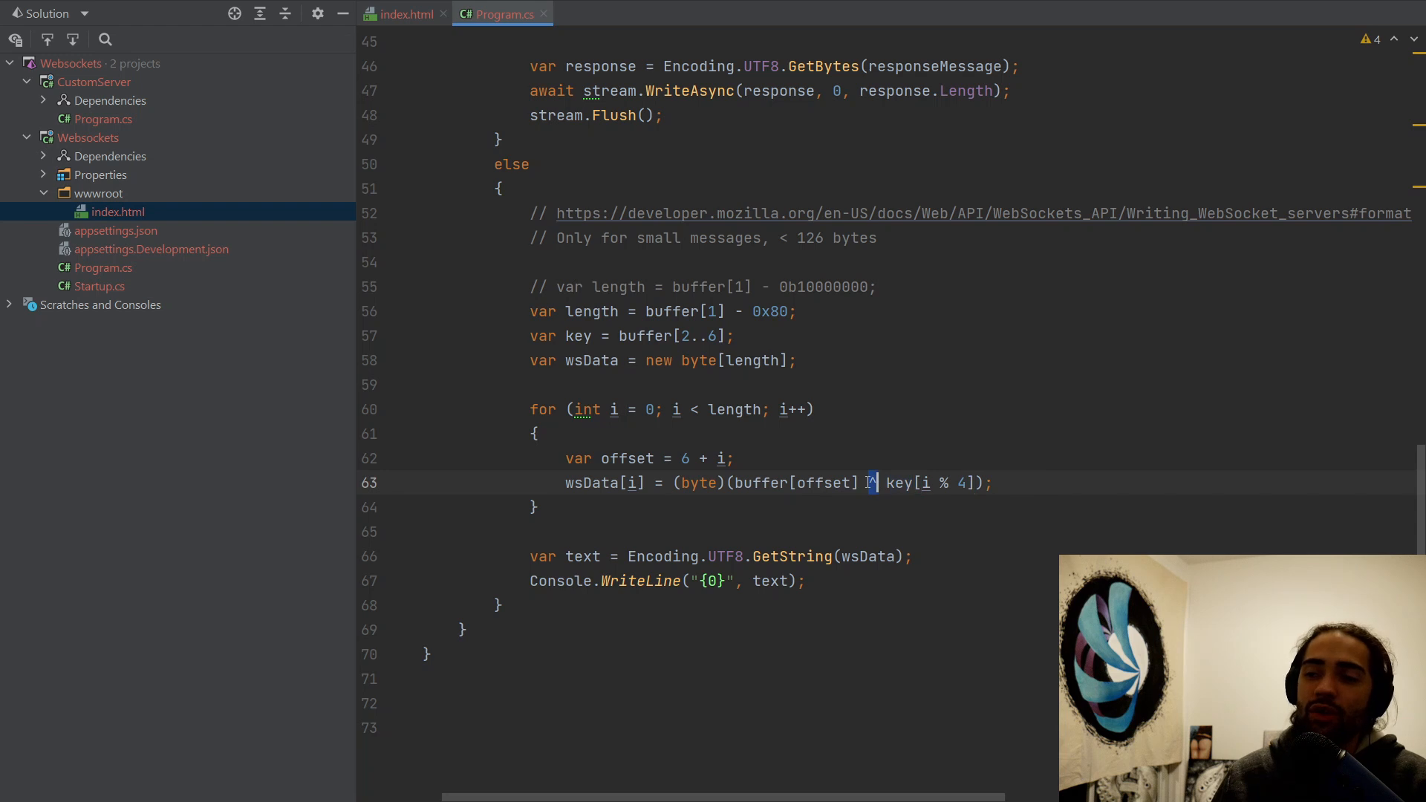
{"action": "left_click", "coordinate": [749, 341]}
{"action": "left_click", "coordinate": [699, 360]}
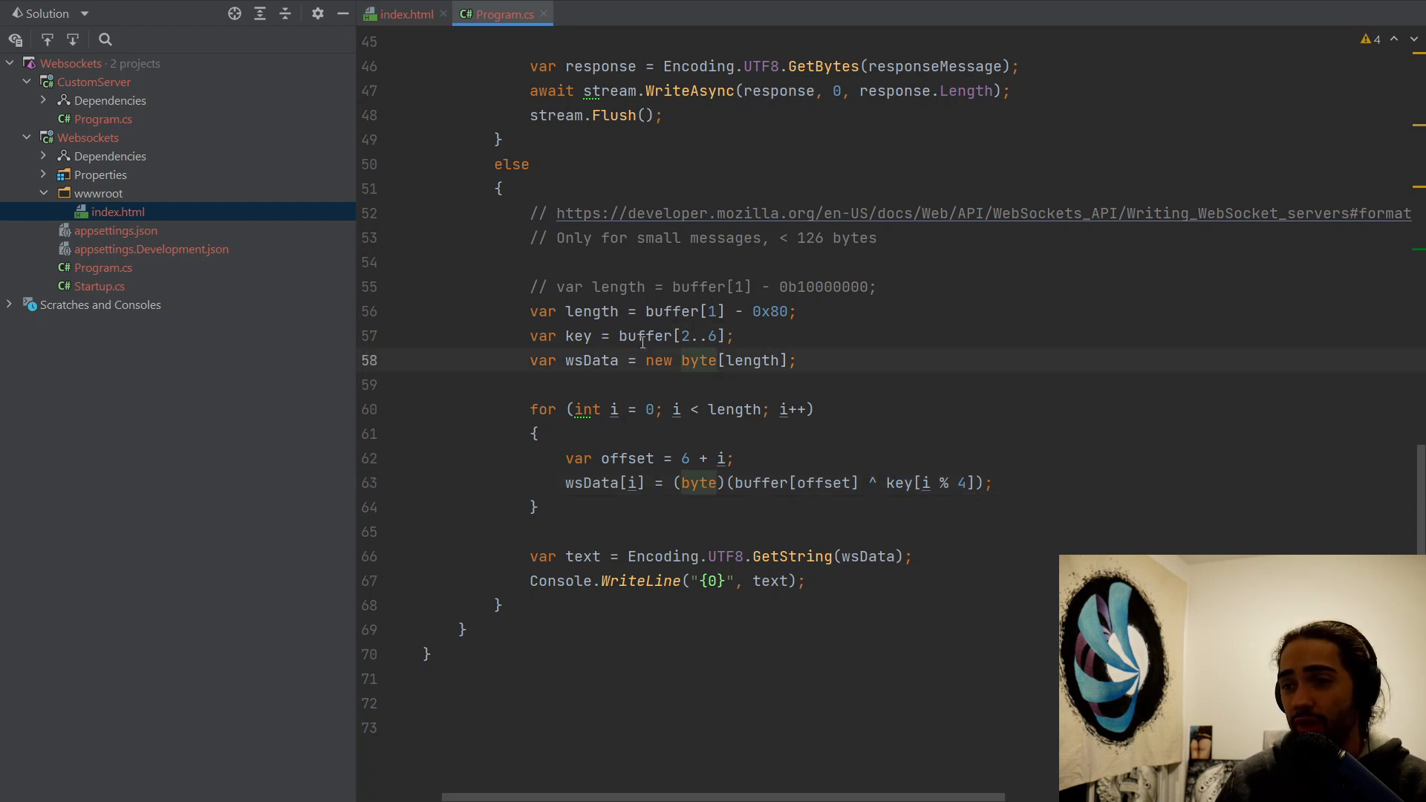
{"action": "mouse_move", "coordinate": [401, 409]}
{"action": "left_mouse_down"}
{"action": "mouse_move", "coordinate": [535, 531]}
{"action": "mouse_move", "coordinate": [522, 313]}
{"action": "mouse_move", "coordinate": [611, 512]}
{"action": "left_mouse_up"}
{"action": "left_click", "coordinate": [523, 333]}
{"action": "left_click", "coordinate": [612, 512]}
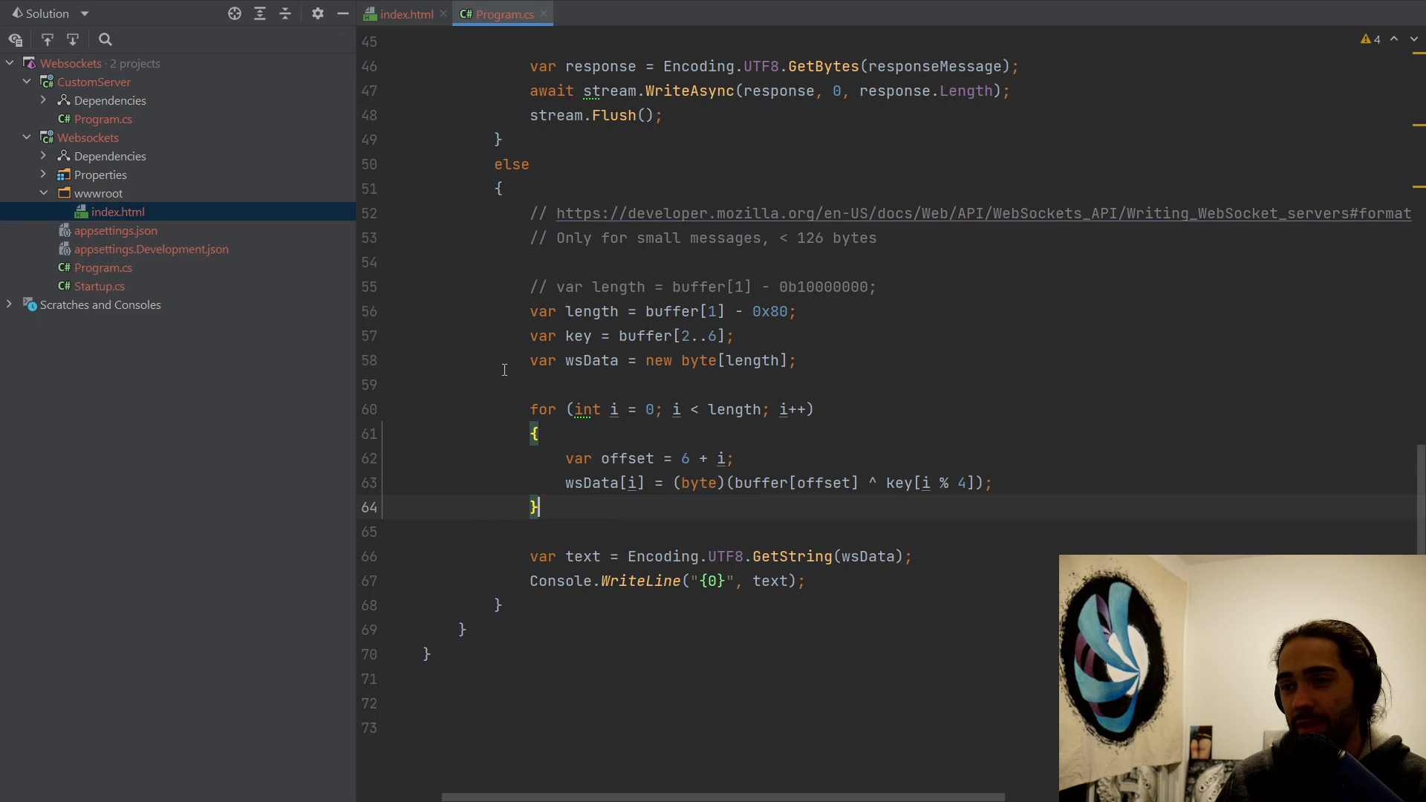
{"action": "left_click_drag", "start_coordinate": [521, 312], "coordinate": [834, 314]}
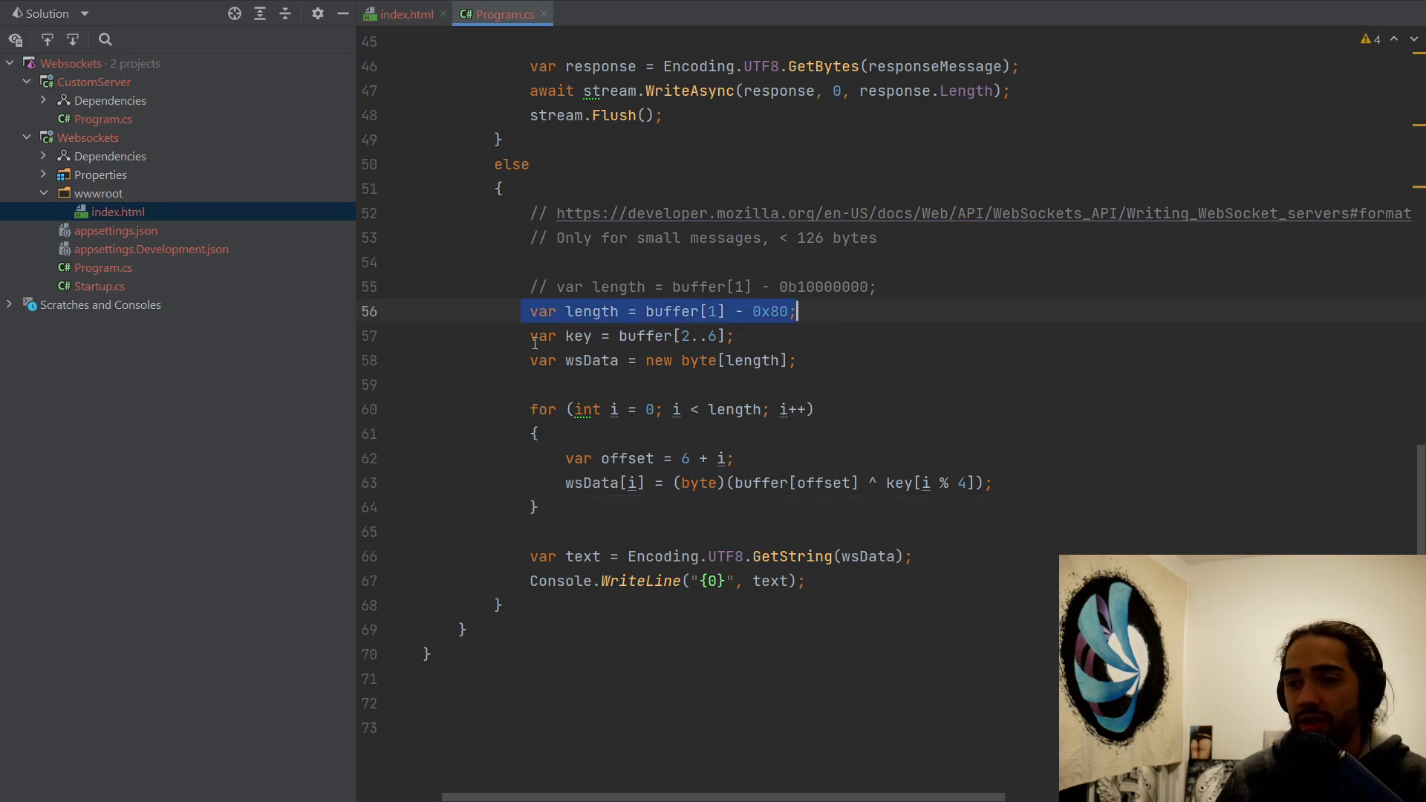
{"action": "left_click_drag", "start_coordinate": [516, 338], "coordinate": [750, 335]}
{"action": "left_click_drag", "start_coordinate": [516, 361], "coordinate": [823, 366]}
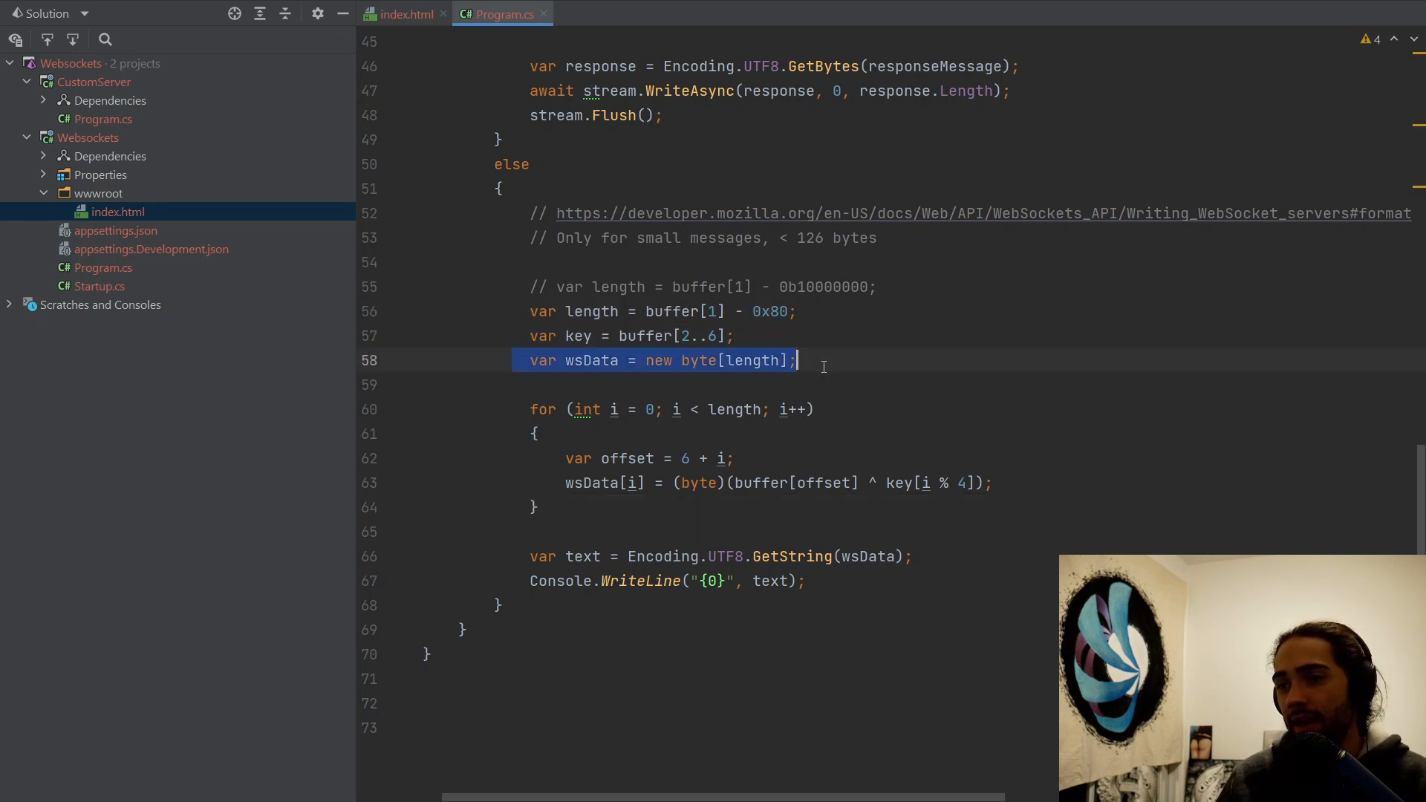
{"action": "double_click", "coordinate": [595, 360]}
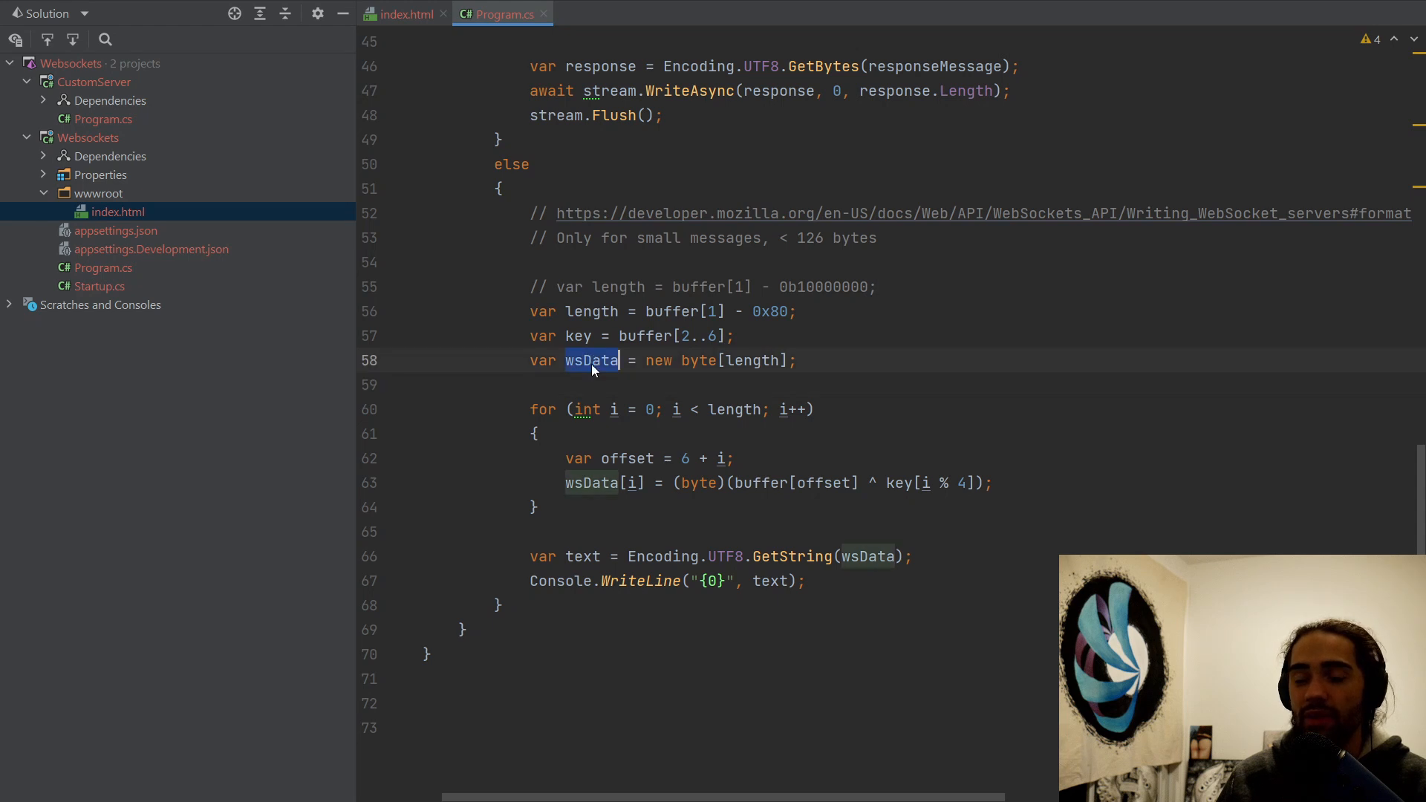
{"action": "left_click_drag", "start_coordinate": [566, 409], "coordinate": [816, 409]}
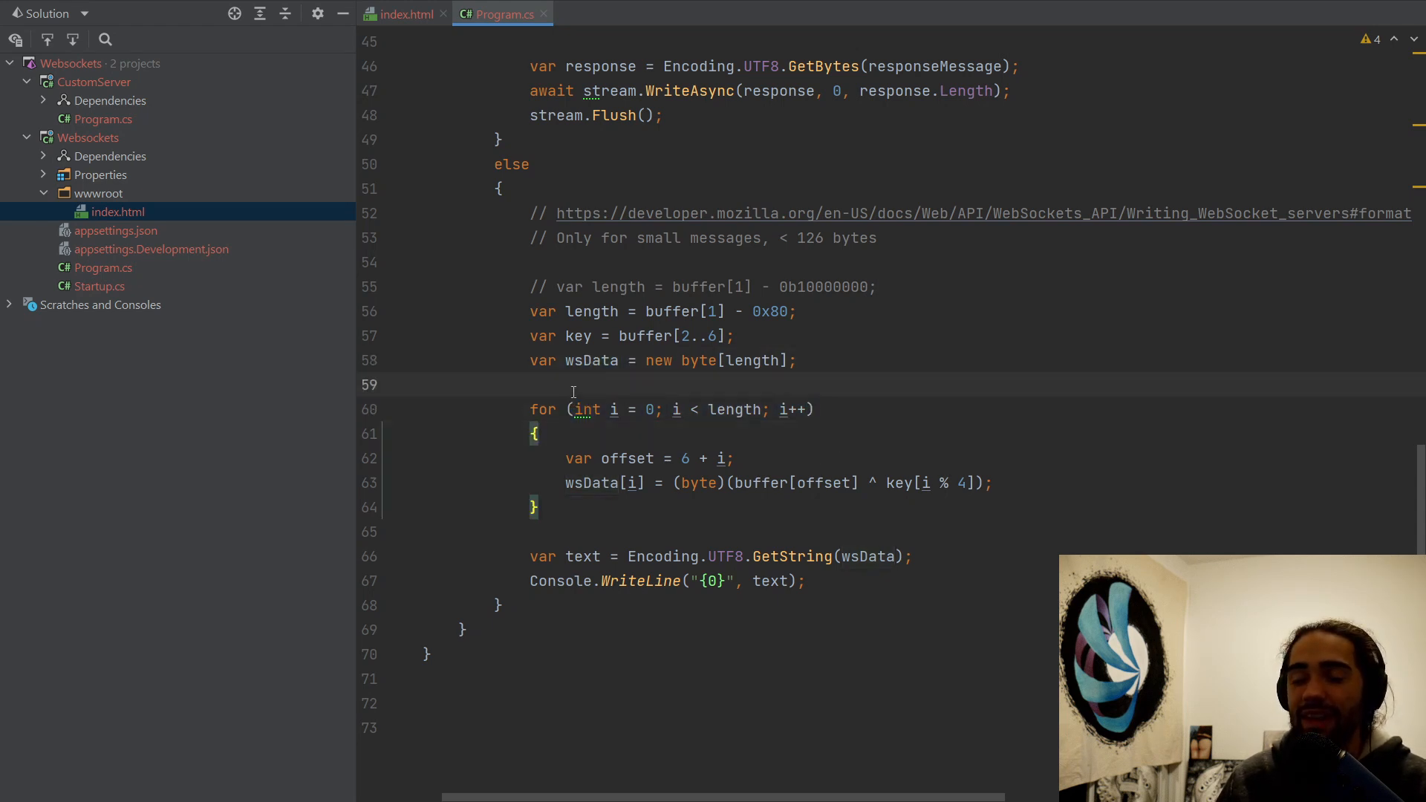
{"action": "left_click_drag", "start_coordinate": [401, 409], "coordinate": [539, 507]}
{"action": "left_click", "coordinate": [567, 458]}
{"action": "mouse_move", "coordinate": [565, 458]}
{"action": "left_mouse_down"}
{"action": "mouse_move", "coordinate": [736, 458]}
{"action": "mouse_move", "coordinate": [678, 459]}
{"action": "mouse_move", "coordinate": [708, 458]}
{"action": "left_mouse_up"}
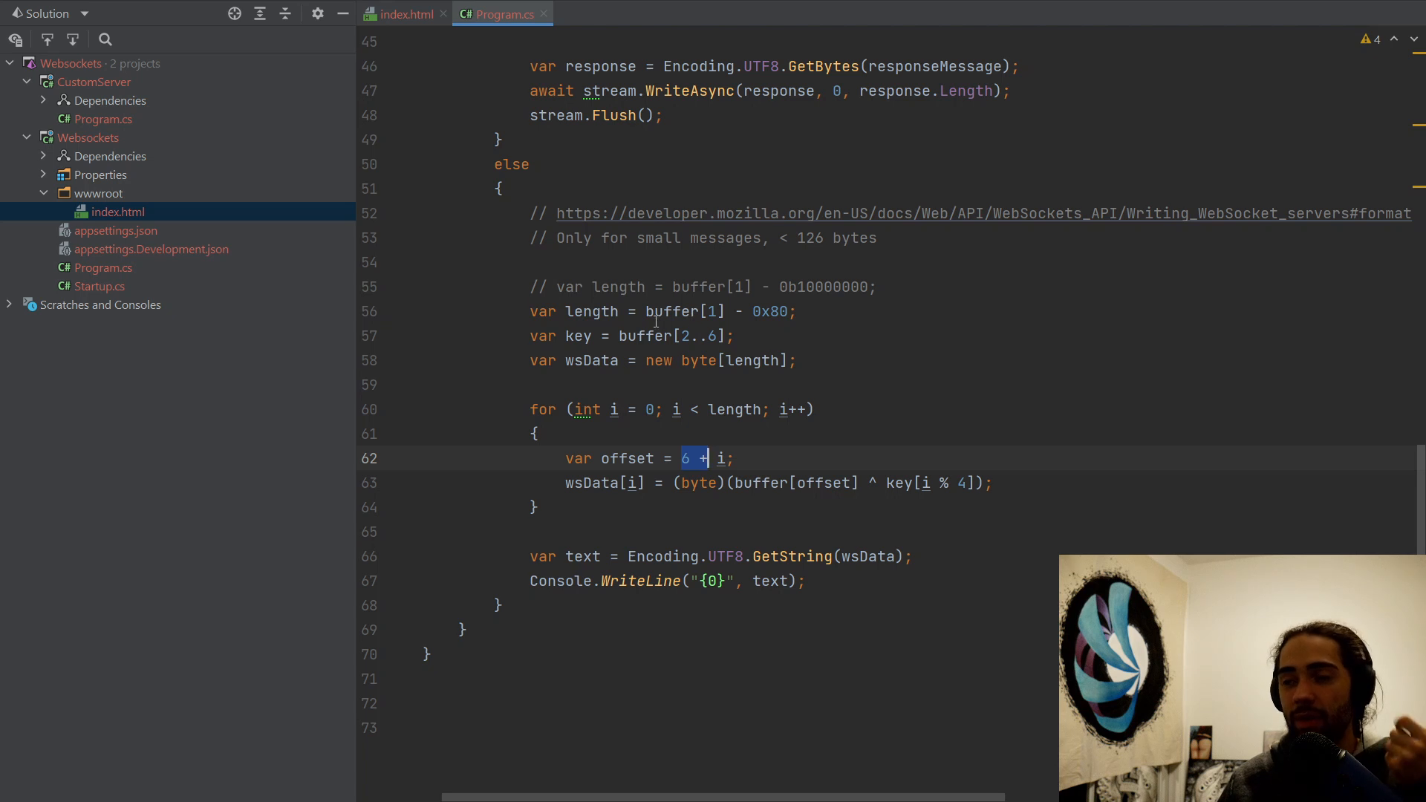
{"action": "left_click", "coordinate": [701, 311]}
{"action": "left_click_drag", "start_coordinate": [681, 336], "coordinate": [718, 335]}
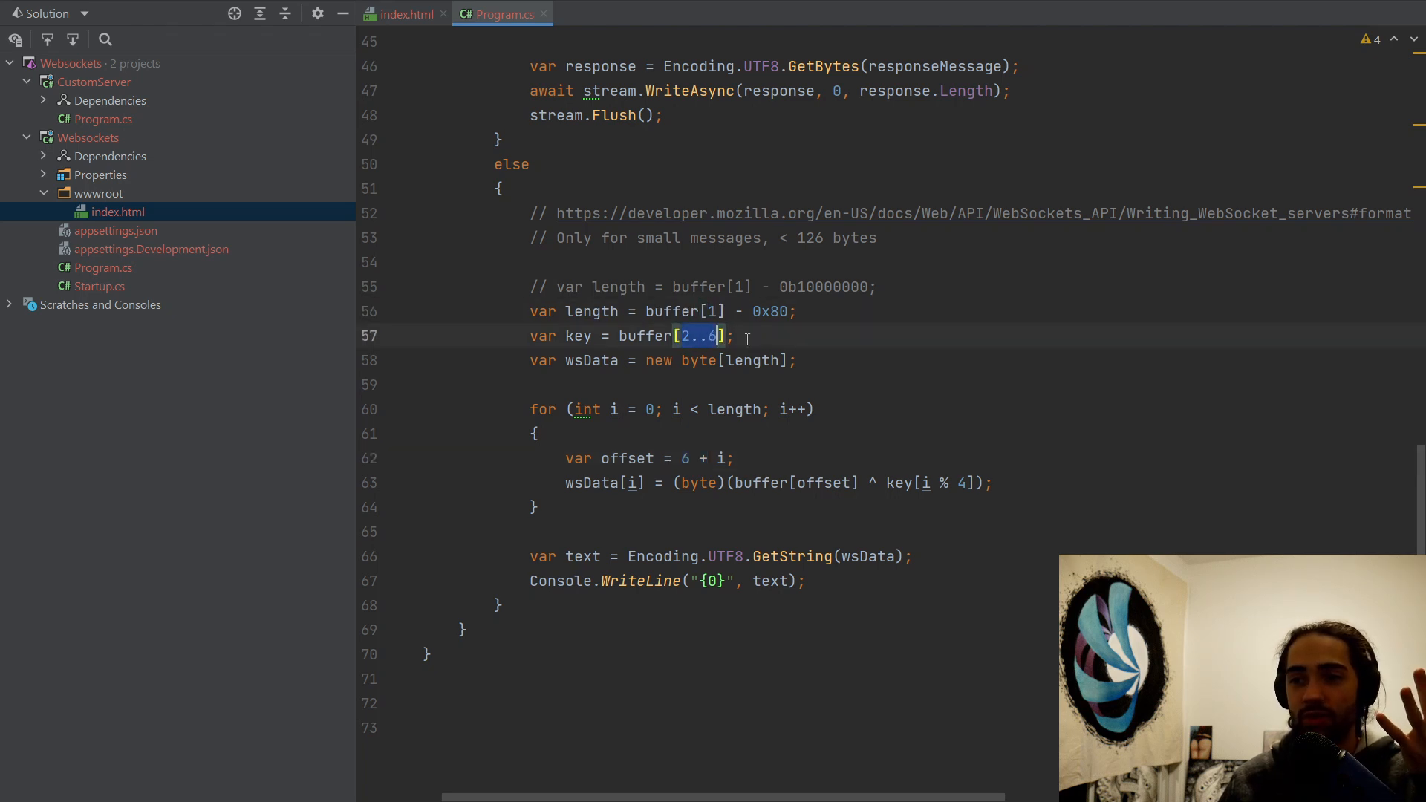
{"action": "left_click", "coordinate": [731, 457]}
{"action": "left_click_drag", "start_coordinate": [736, 482], "coordinate": [854, 483]}
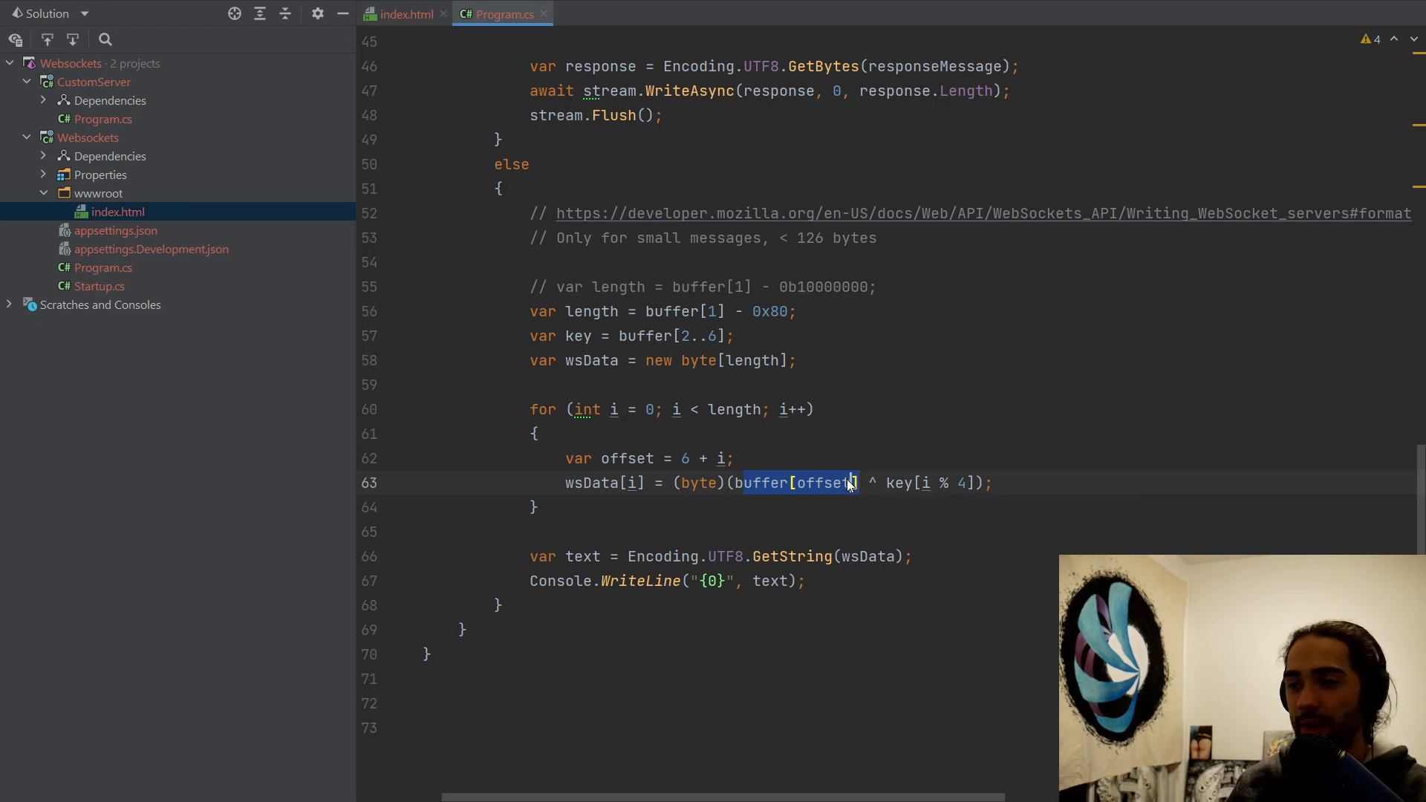
{"action": "left_click", "coordinate": [822, 482]}
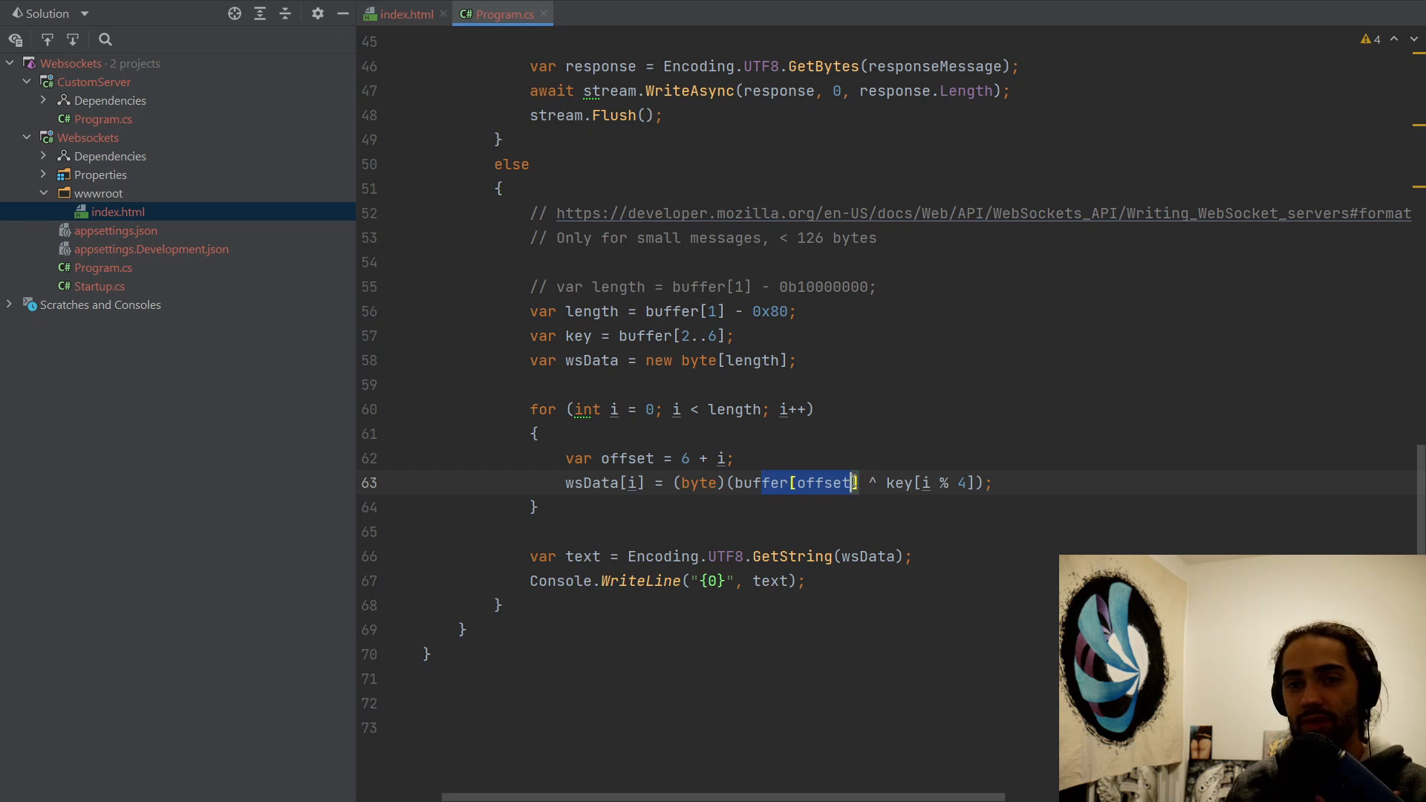
{"action": "left_click", "coordinate": [867, 482]}
{"action": "key", "text": "ctrl+shift+Right"}
{"action": "key", "text": "ctrl+shift+Right"}
{"action": "key", "text": "Escape"}
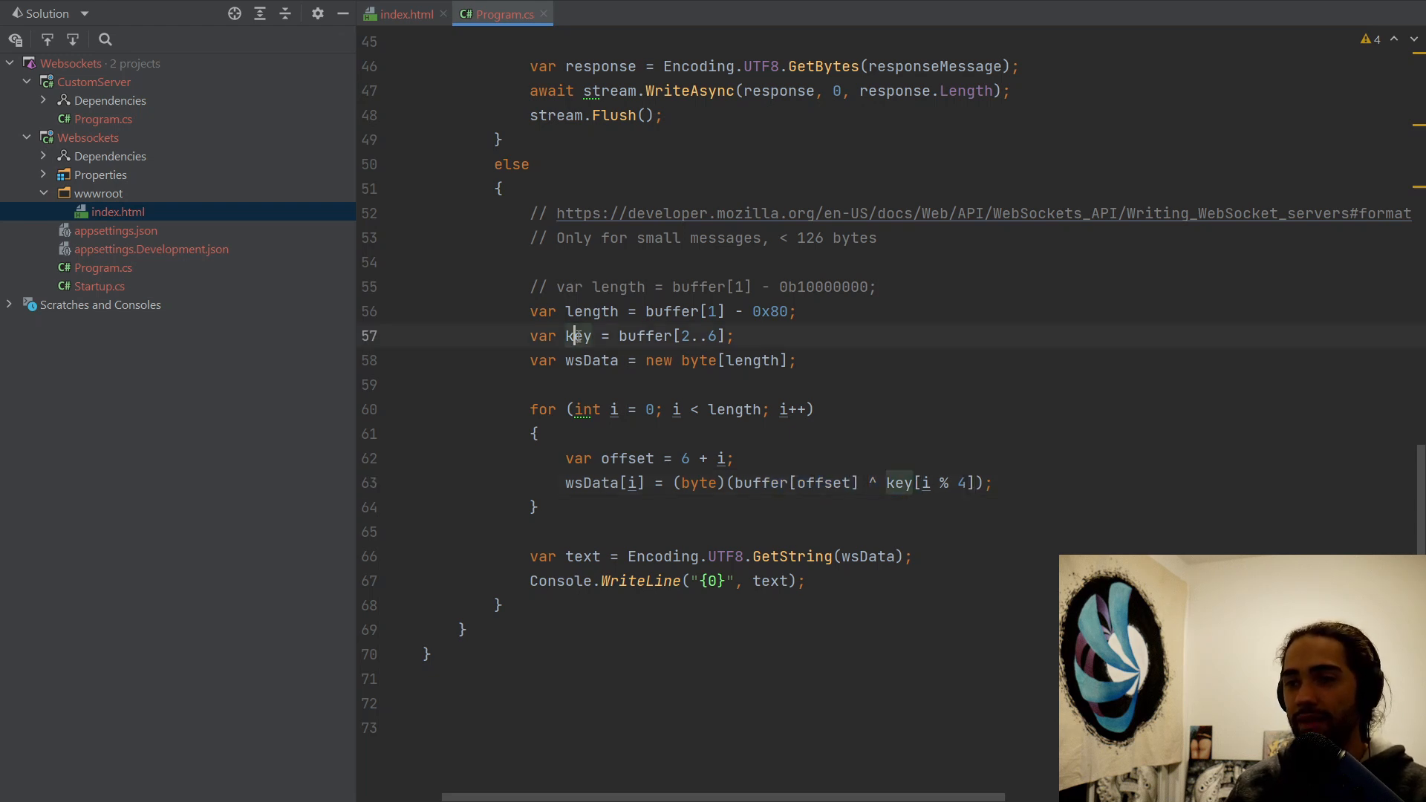
{"action": "left_click", "coordinate": [916, 483]}
{"action": "left_click_drag", "start_coordinate": [918, 482], "coordinate": [961, 482]}
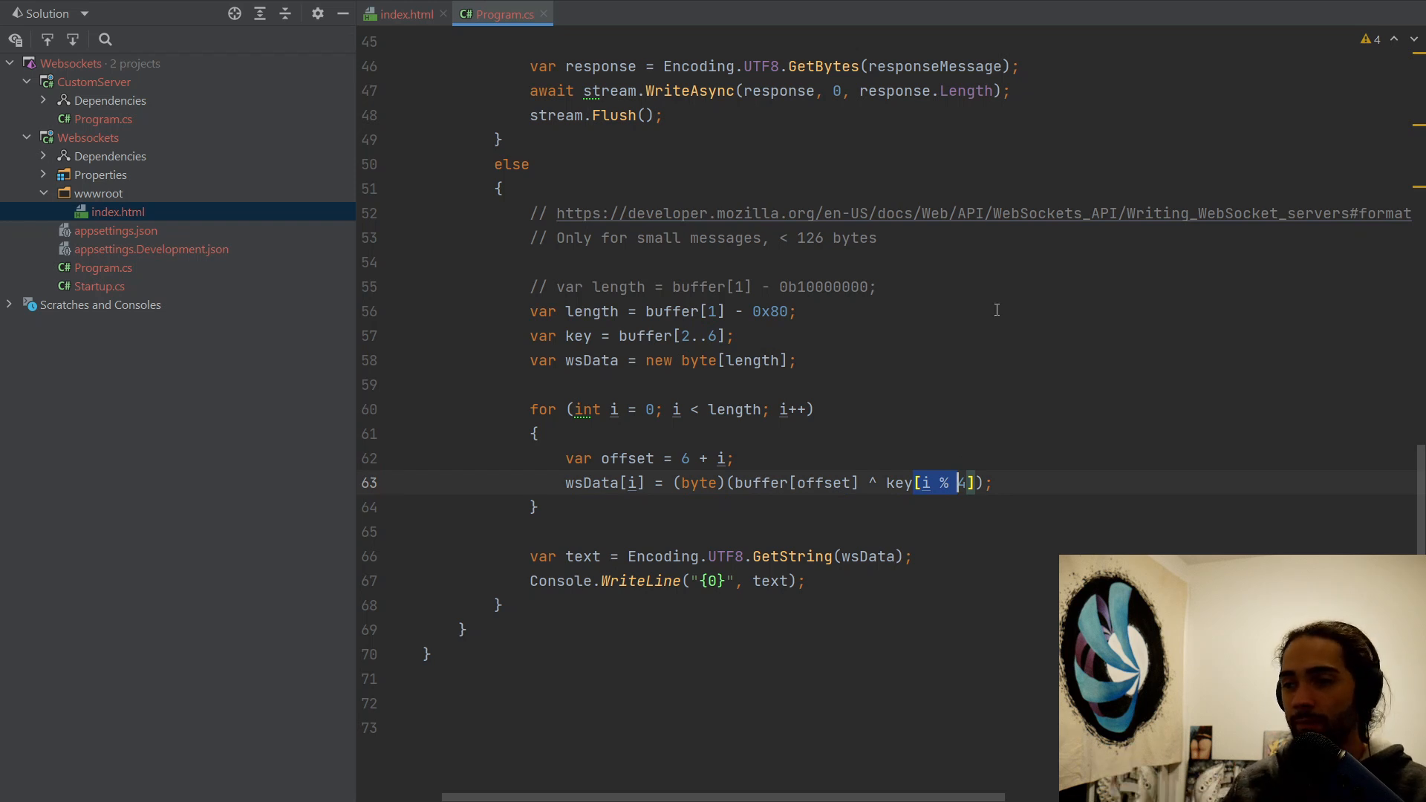
{"action": "left_click", "coordinate": [602, 482]}
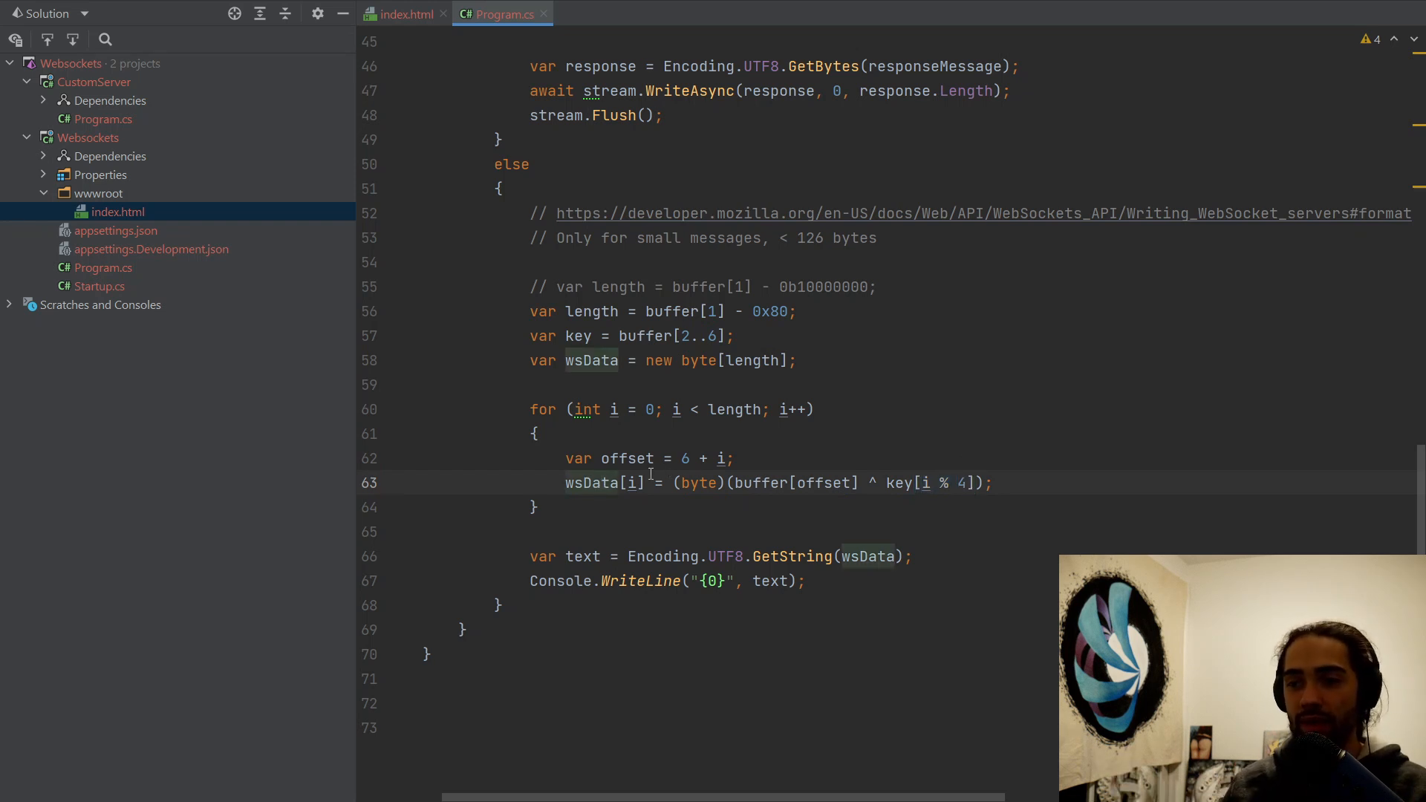
{"action": "left_click", "coordinate": [903, 554]}
{"action": "key", "text": "shift+Home"}
{"action": "left_click_drag", "start_coordinate": [932, 599], "coordinate": [494, 554]}
{"action": "key", "text": "alt+F12"}
{"action": "left_click_drag", "start_coordinate": [100, 735], "coordinate": [16, 509]}
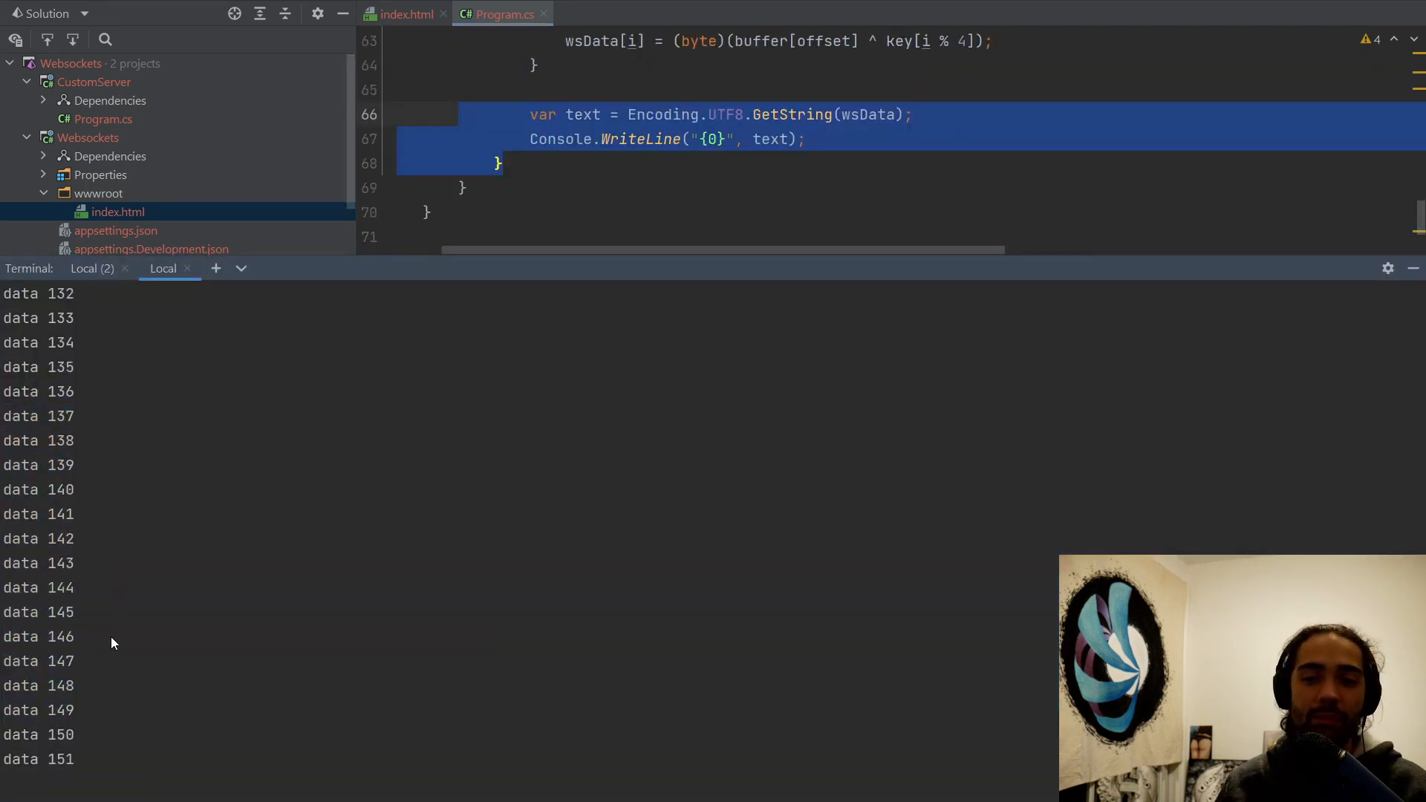
{"action": "left_click_drag", "start_coordinate": [95, 757], "coordinate": [19, 438]}
{"action": "left_click", "coordinate": [211, 392]}
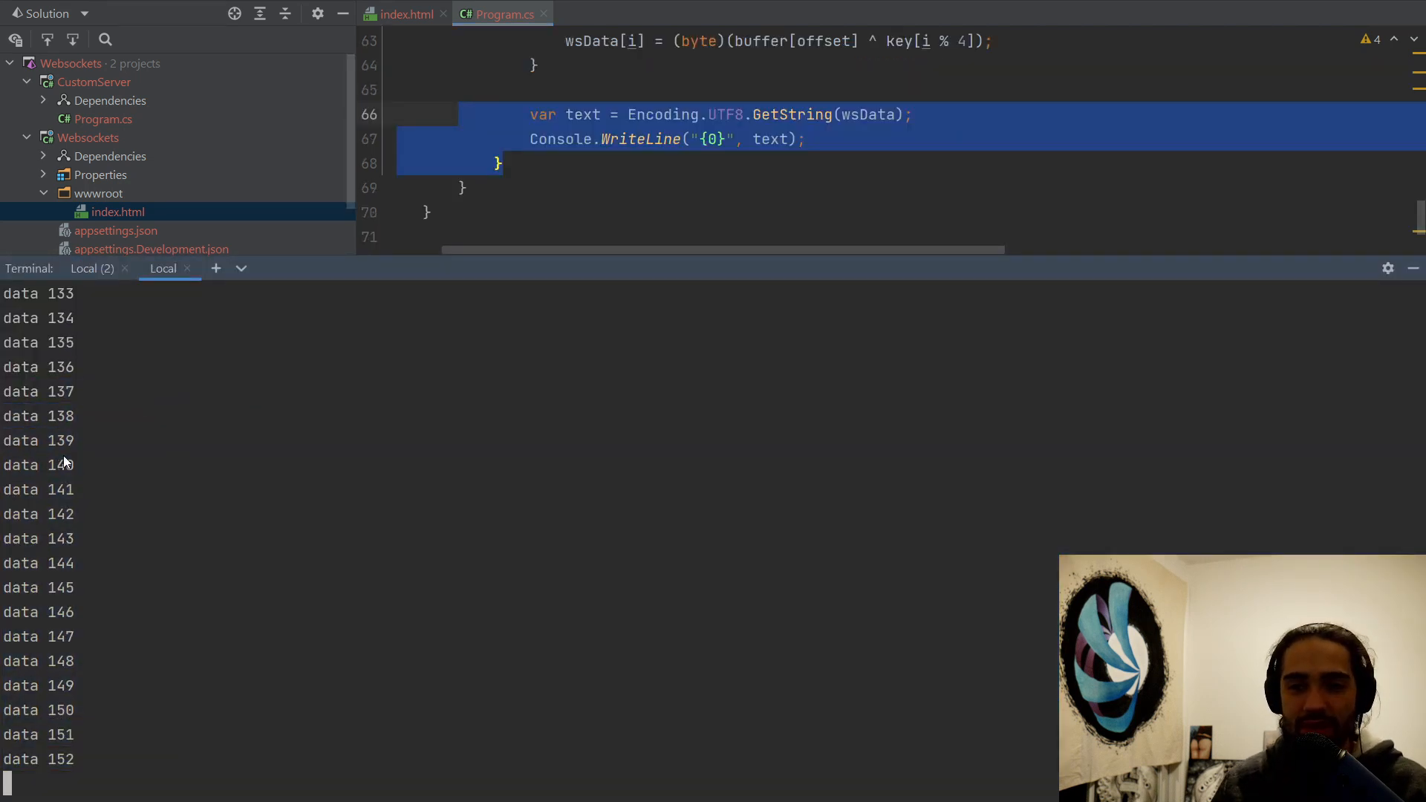
{"action": "key", "text": "alt+F12"}
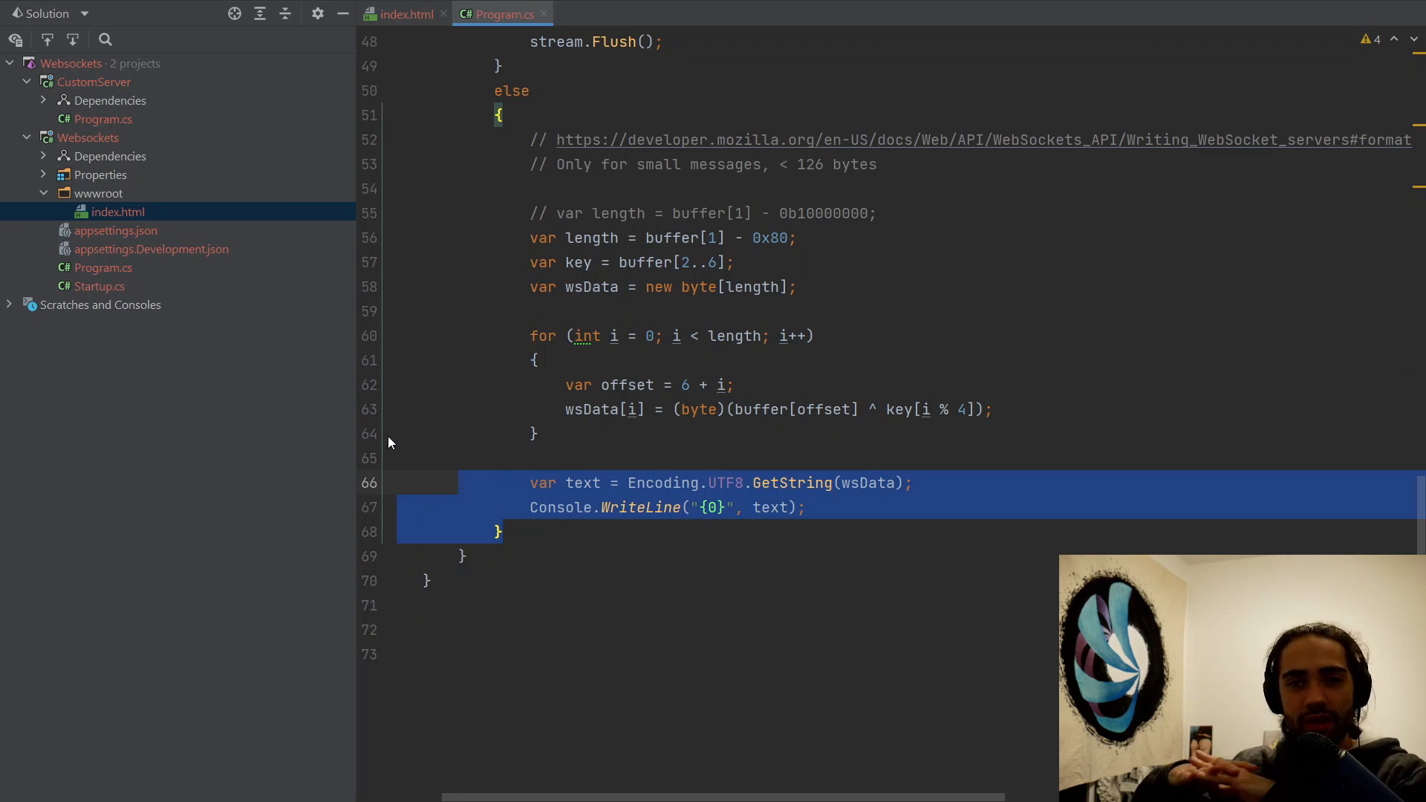
{"action": "scroll", "coordinate": [389, 437], "scroll_direction": "up", "scroll_amount": 2}
{"action": "scroll", "coordinate": [506, 254], "scroll_direction": "up", "scroll_amount": 5}
{"action": "scroll", "coordinate": [742, 385], "scroll_direction": "down", "scroll_amount": 5}
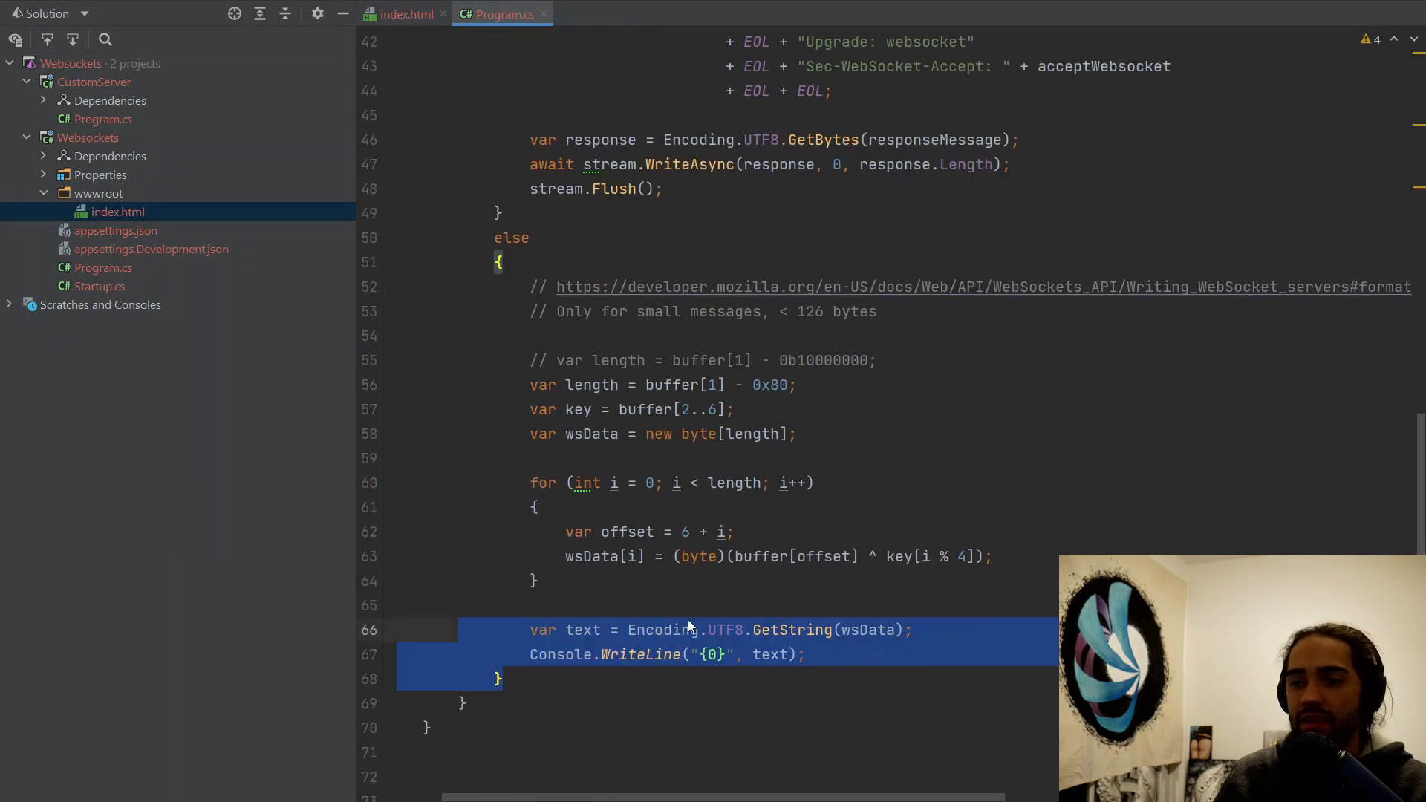
{"action": "scroll", "coordinate": [648, 574], "scroll_direction": "up", "scroll_amount": 8}
{"action": "scroll", "coordinate": [812, 557], "scroll_direction": "up", "scroll_amount": 5}
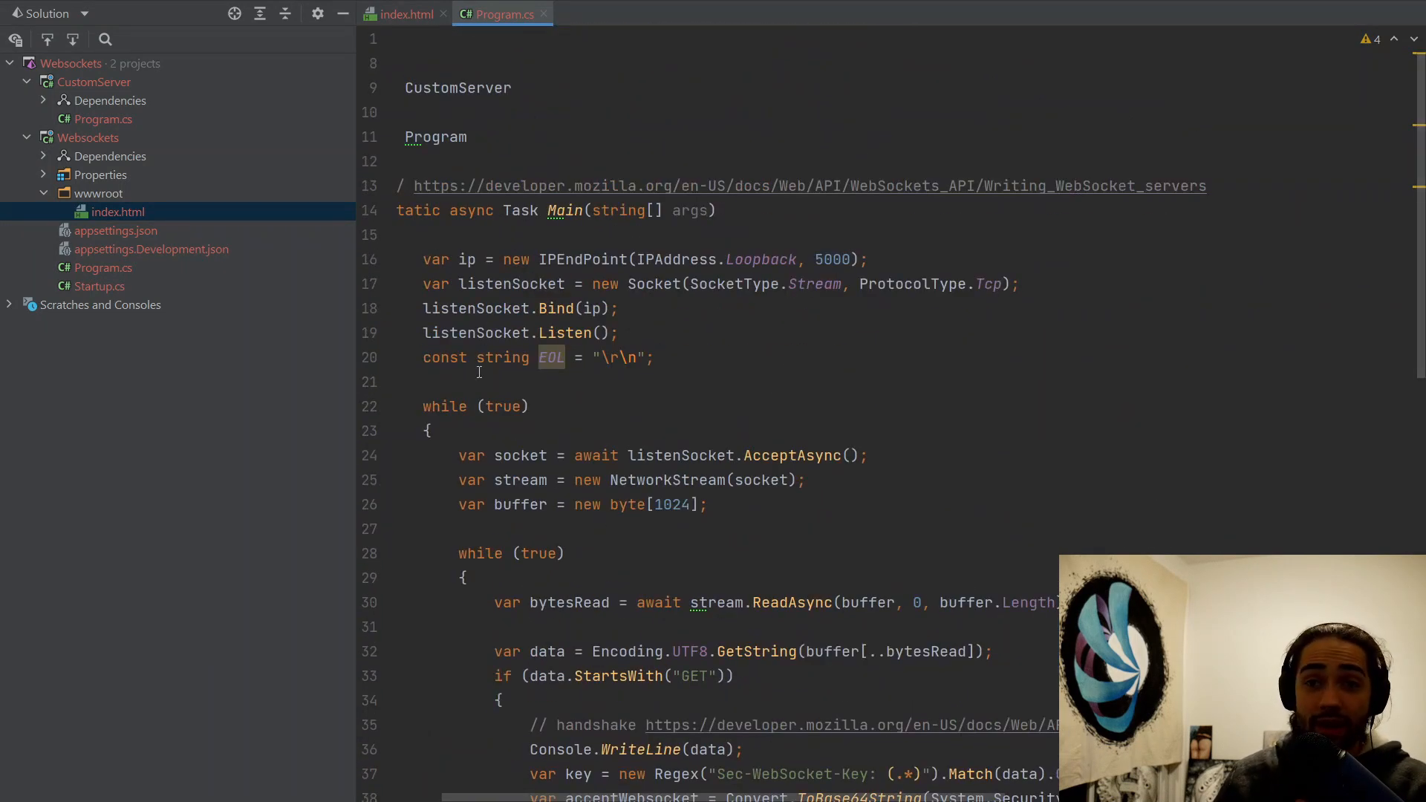
{"action": "left_click_drag", "start_coordinate": [648, 793], "coordinate": [468, 786]}
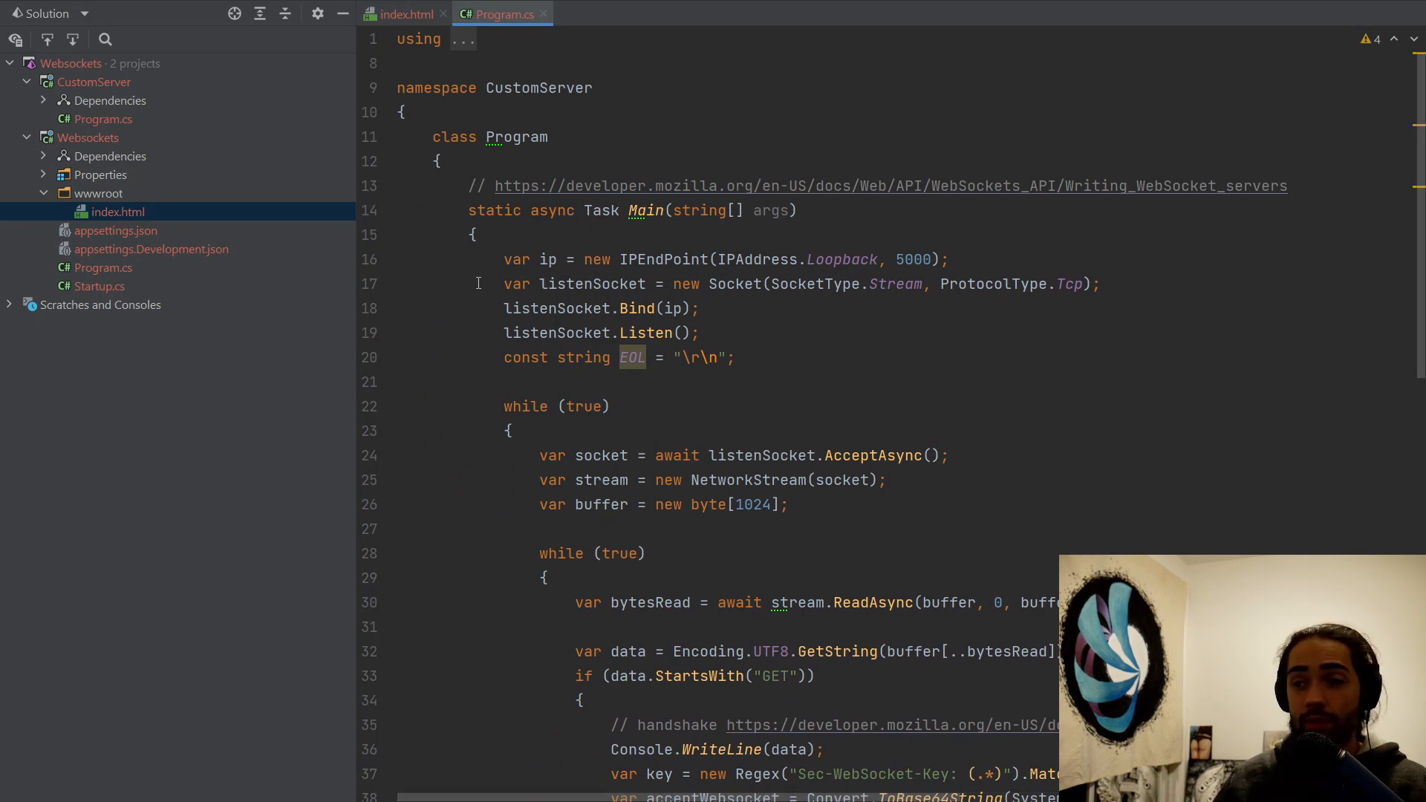
{"action": "scroll", "coordinate": [469, 286], "scroll_direction": "down", "scroll_amount": 2}
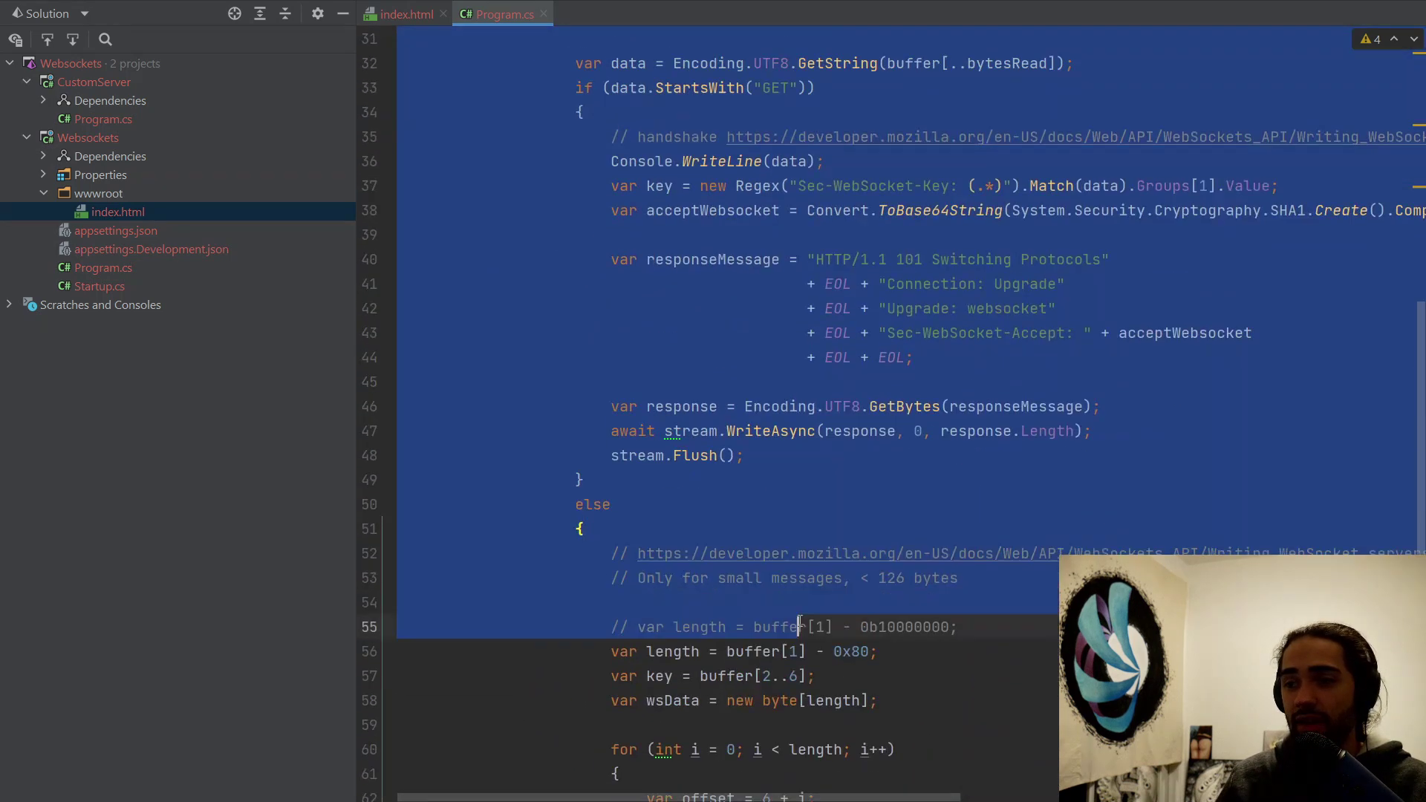
{"action": "left_click_drag", "start_coordinate": [469, 285], "coordinate": [760, 666]}
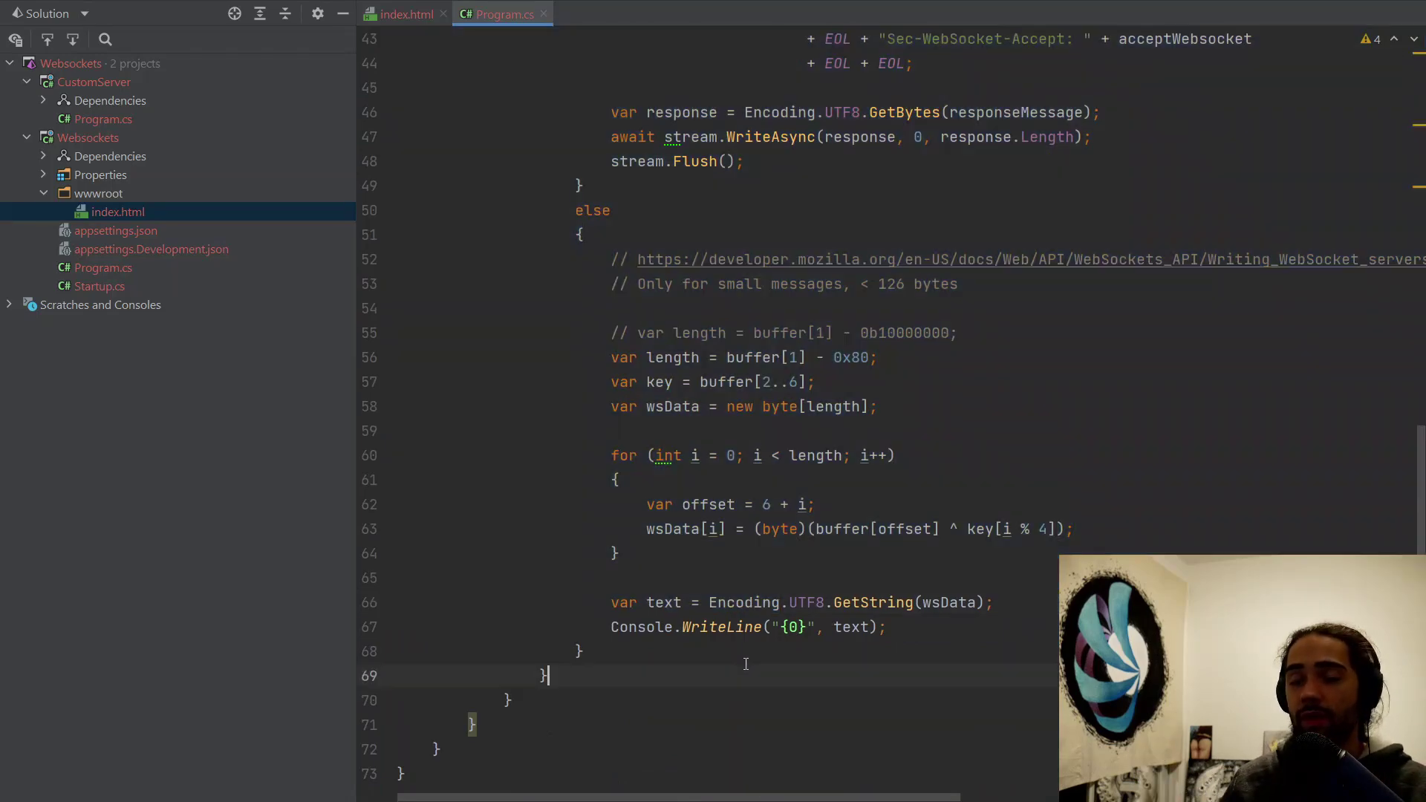
Review the server setup code in Main and point out the Sec-WebSocket-Key header name
{"action": "left_click", "coordinate": [736, 668]}
{"action": "scroll", "coordinate": [736, 669], "scroll_direction": "up", "scroll_amount": 6}
{"action": "scroll", "coordinate": [691, 657], "scroll_direction": "up", "scroll_amount": 8}
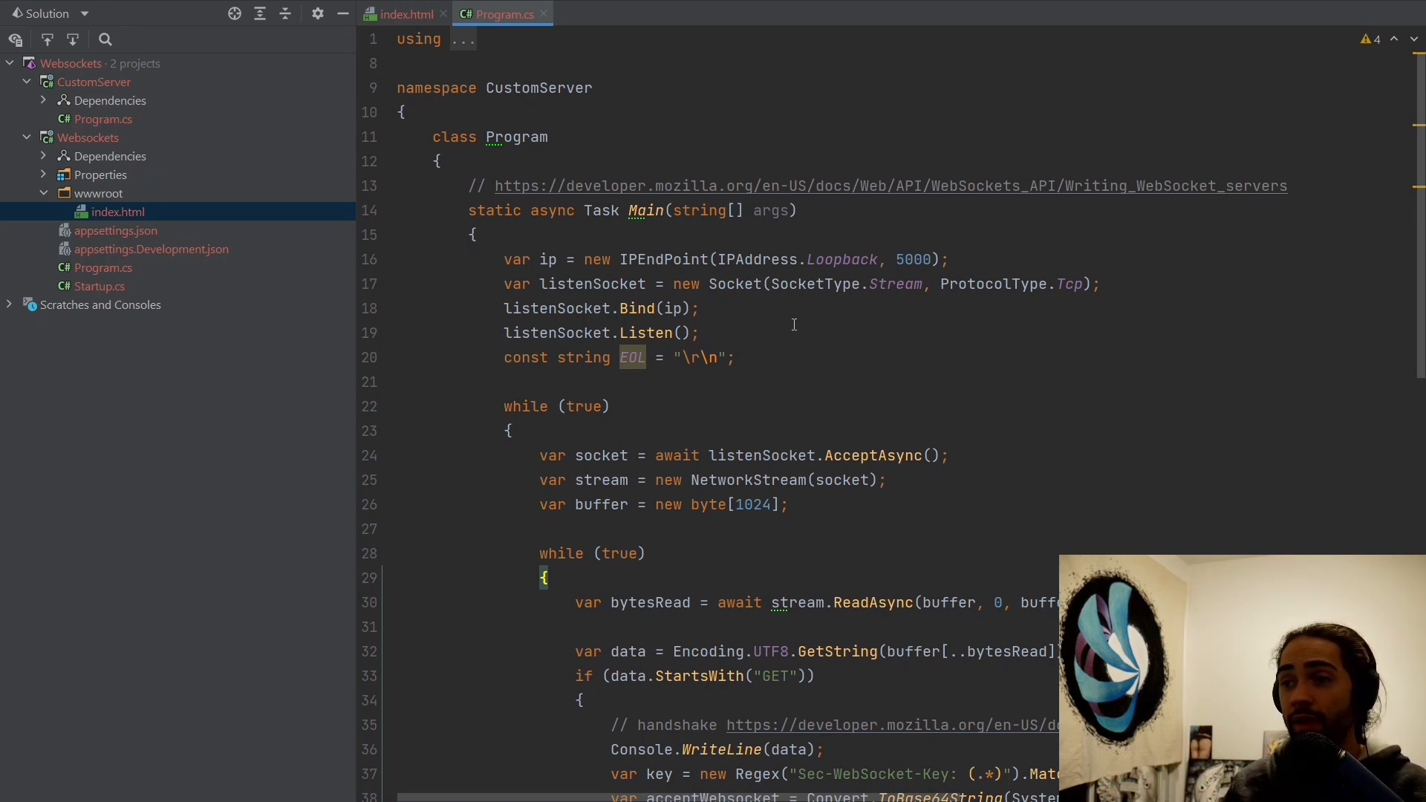
{"action": "left_click_drag", "start_coordinate": [1256, 280], "coordinate": [405, 288]}
{"action": "left_click", "coordinate": [668, 309]}
{"action": "left_click_drag", "start_coordinate": [1102, 286], "coordinate": [559, 260]}
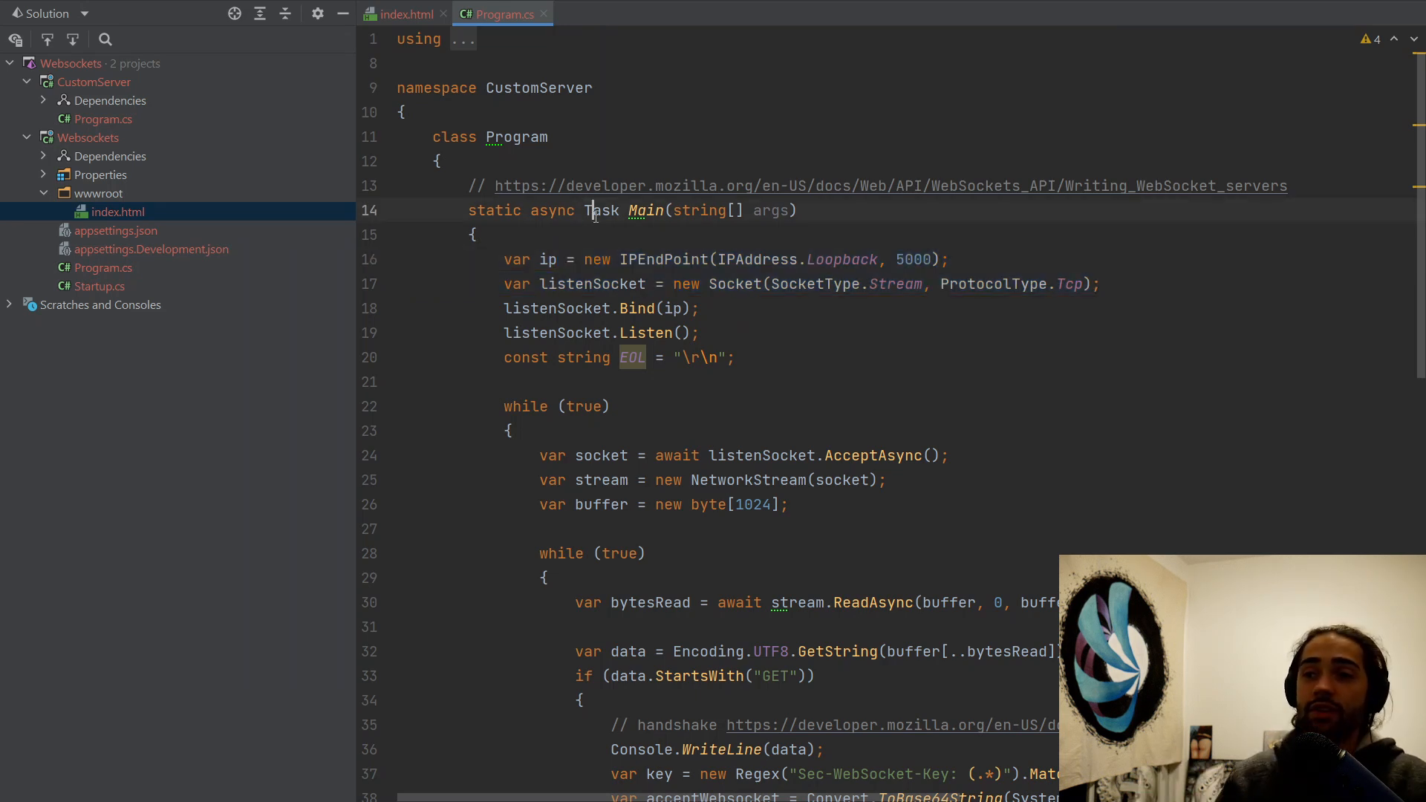
{"action": "left_click_drag", "start_coordinate": [507, 187], "coordinate": [826, 357]}
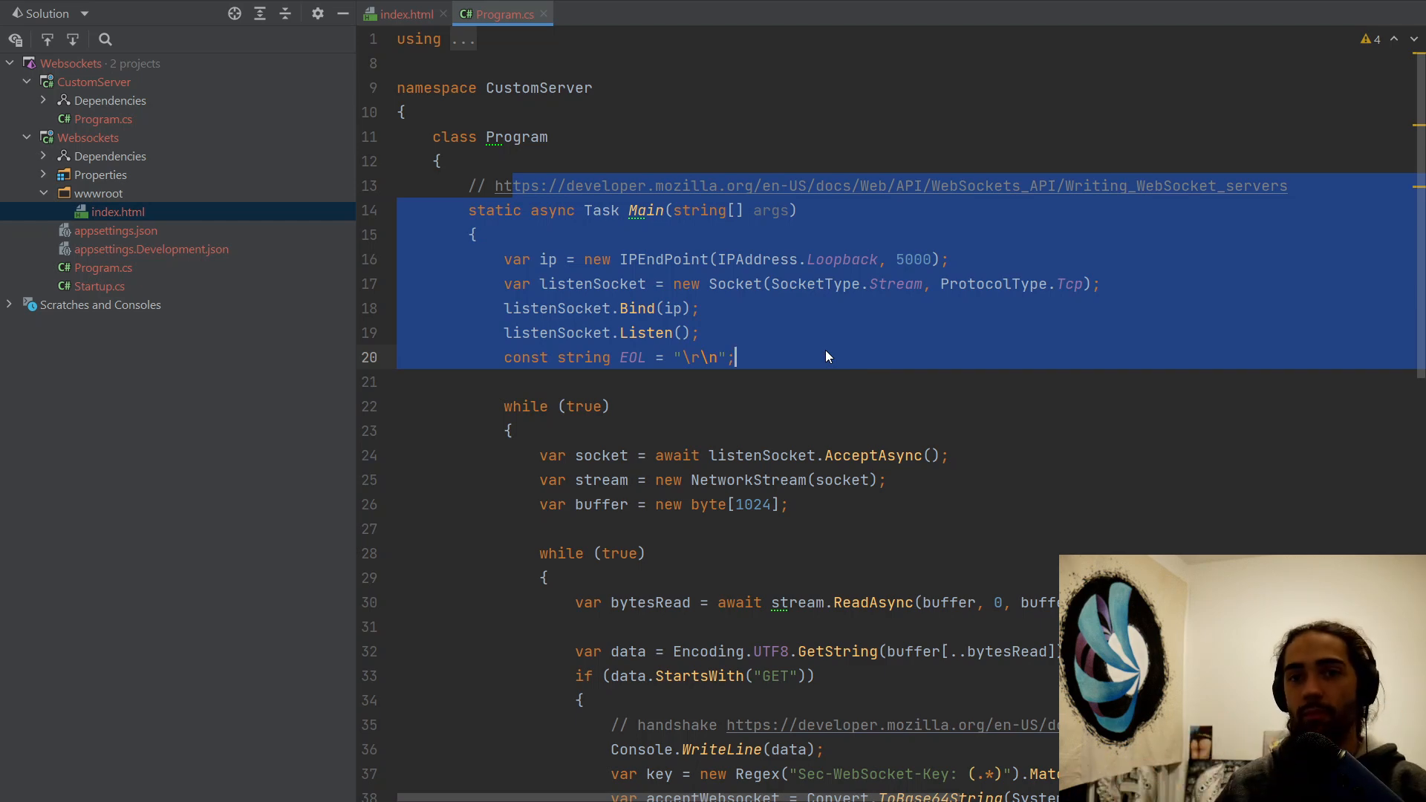
{"action": "scroll", "coordinate": [826, 357], "scroll_direction": "down", "scroll_amount": 10}
{"action": "left_click_drag", "start_coordinate": [584, 264], "coordinate": [869, 600]}
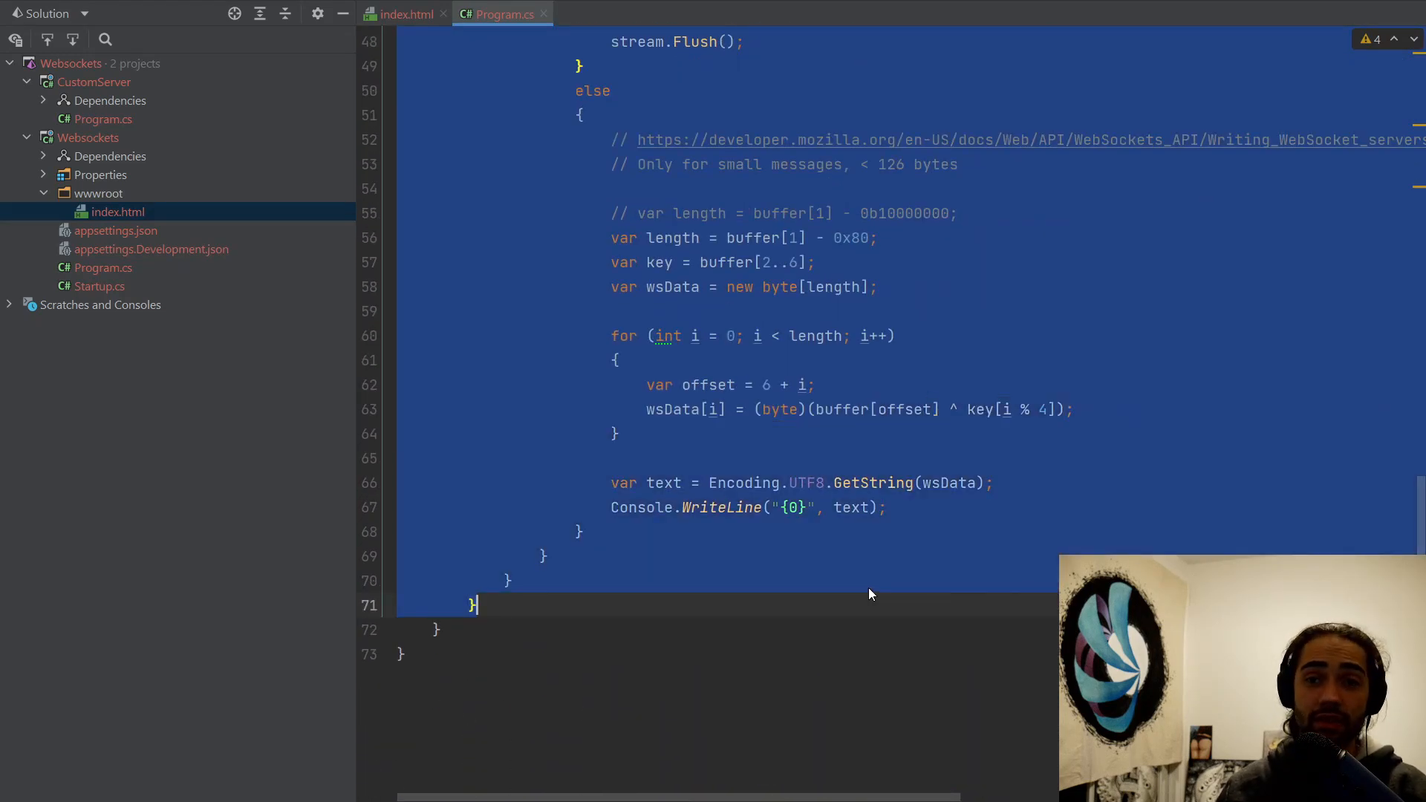
{"action": "left_click", "coordinate": [867, 587]}
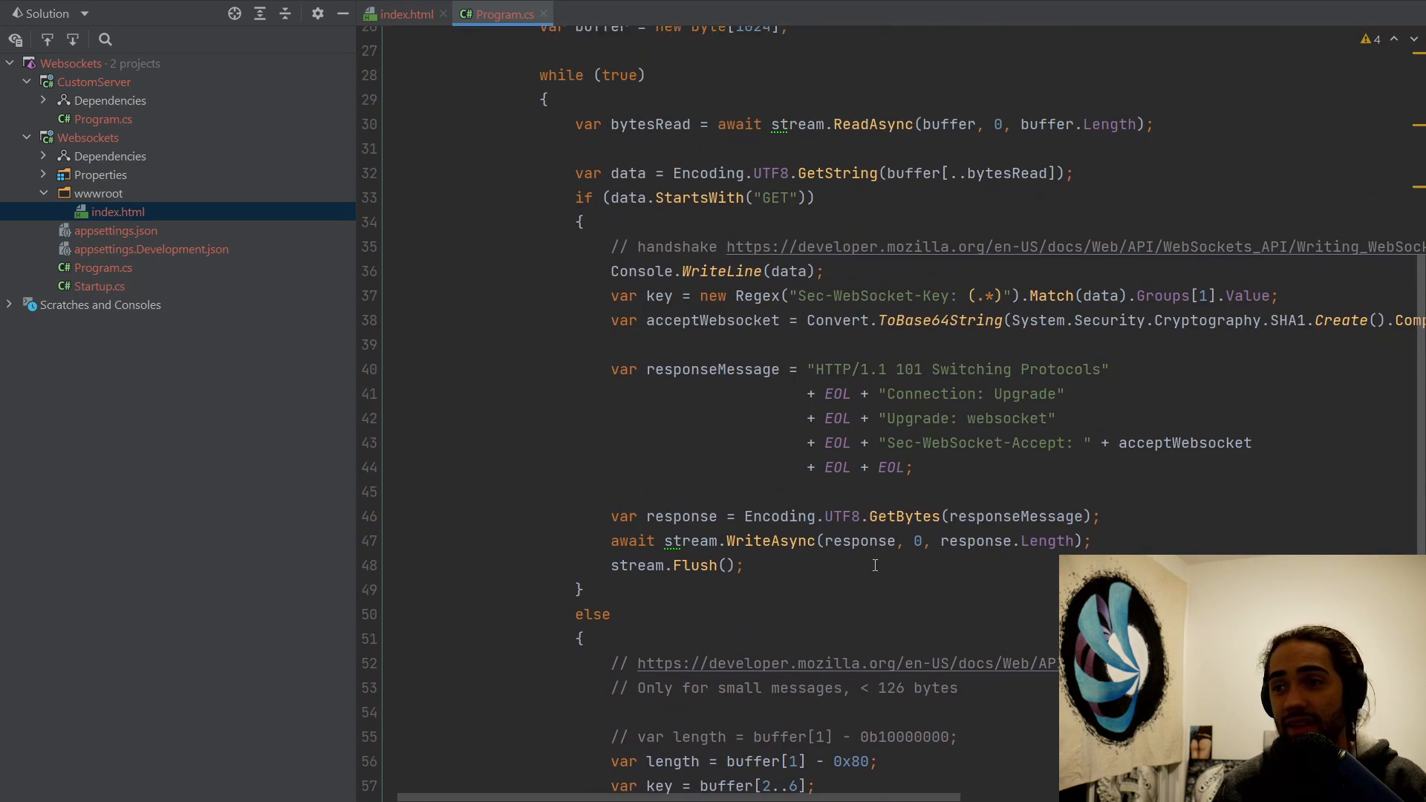
{"action": "scroll", "coordinate": [872, 574], "scroll_direction": "up", "scroll_amount": 8}
{"action": "scroll", "coordinate": [875, 565], "scroll_direction": "up", "scroll_amount": 1}
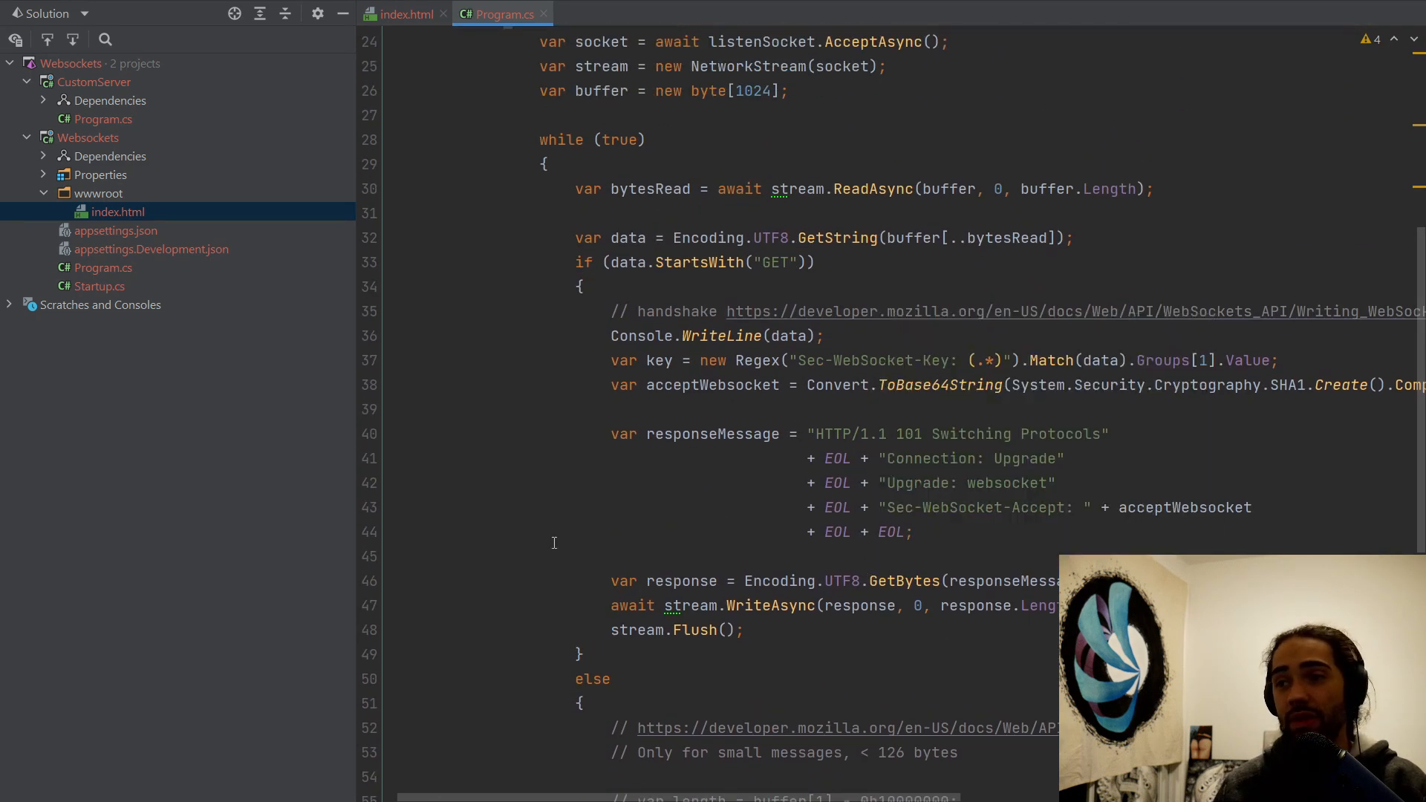
{"action": "left_click_drag", "start_coordinate": [877, 360], "coordinate": [922, 360]}
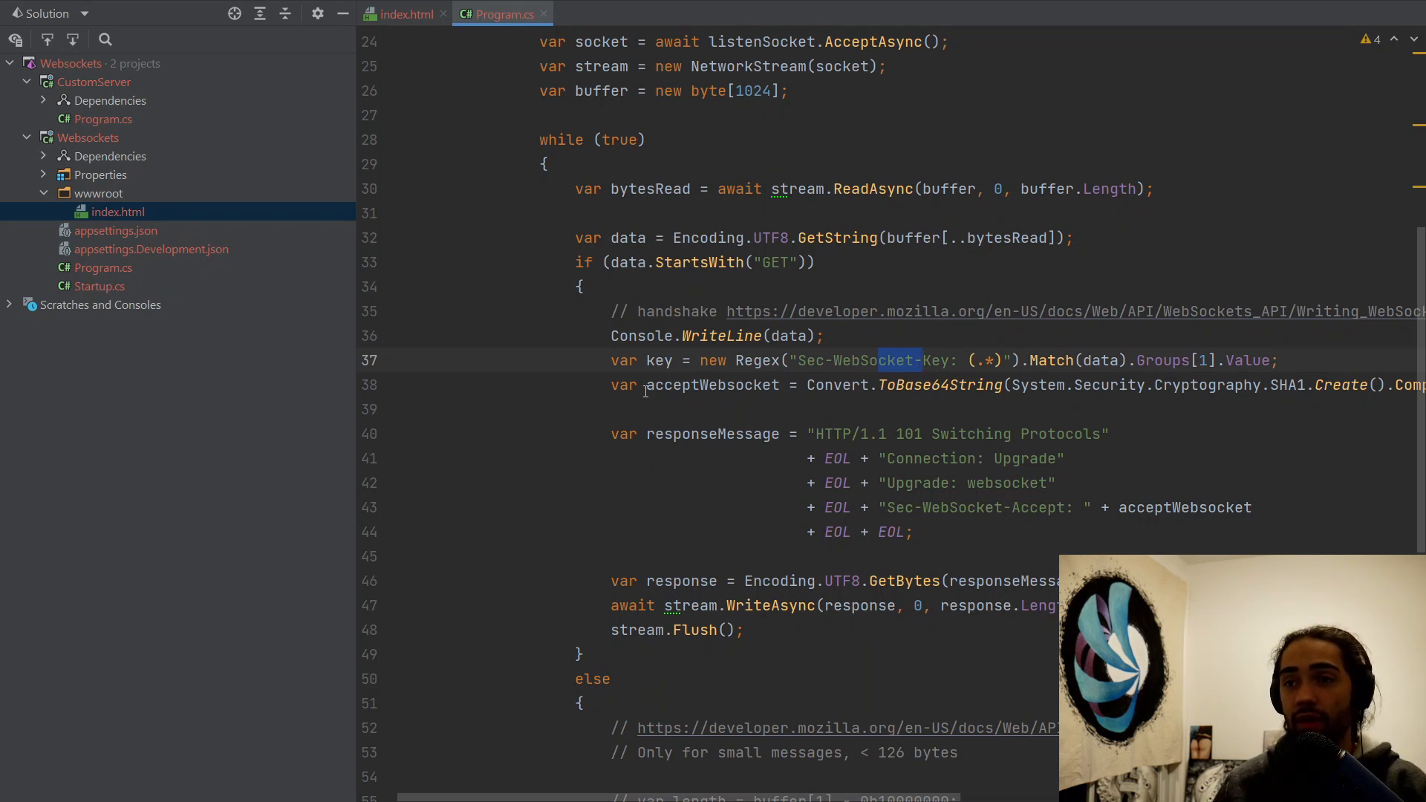
Close the MDN WebSocket() and Writing WebSocket servers tabs and return to Rider
{"action": "key", "text": "alt+Tab"}
{"action": "left_click", "coordinate": [100, 11]}
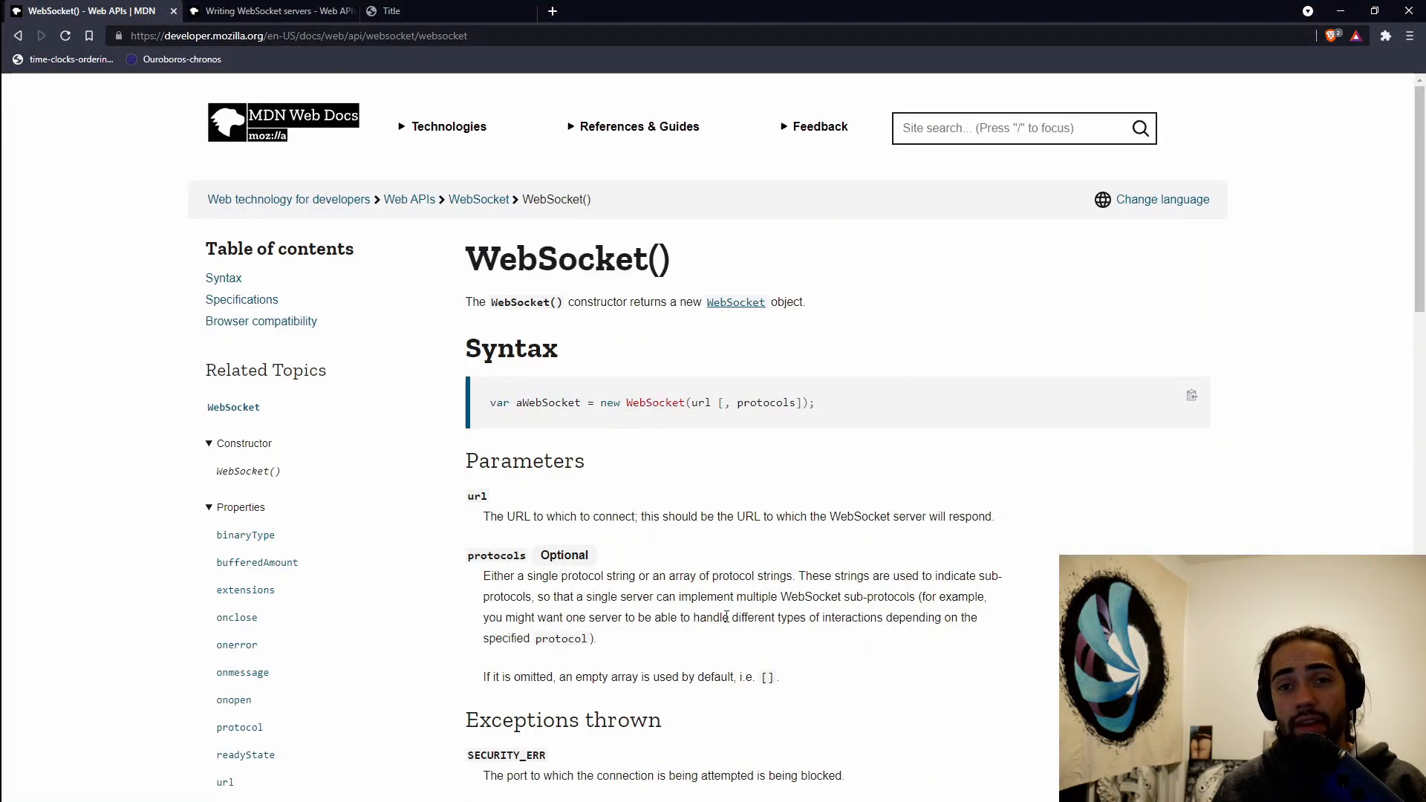
{"action": "middle_click", "coordinate": [78, 6]}
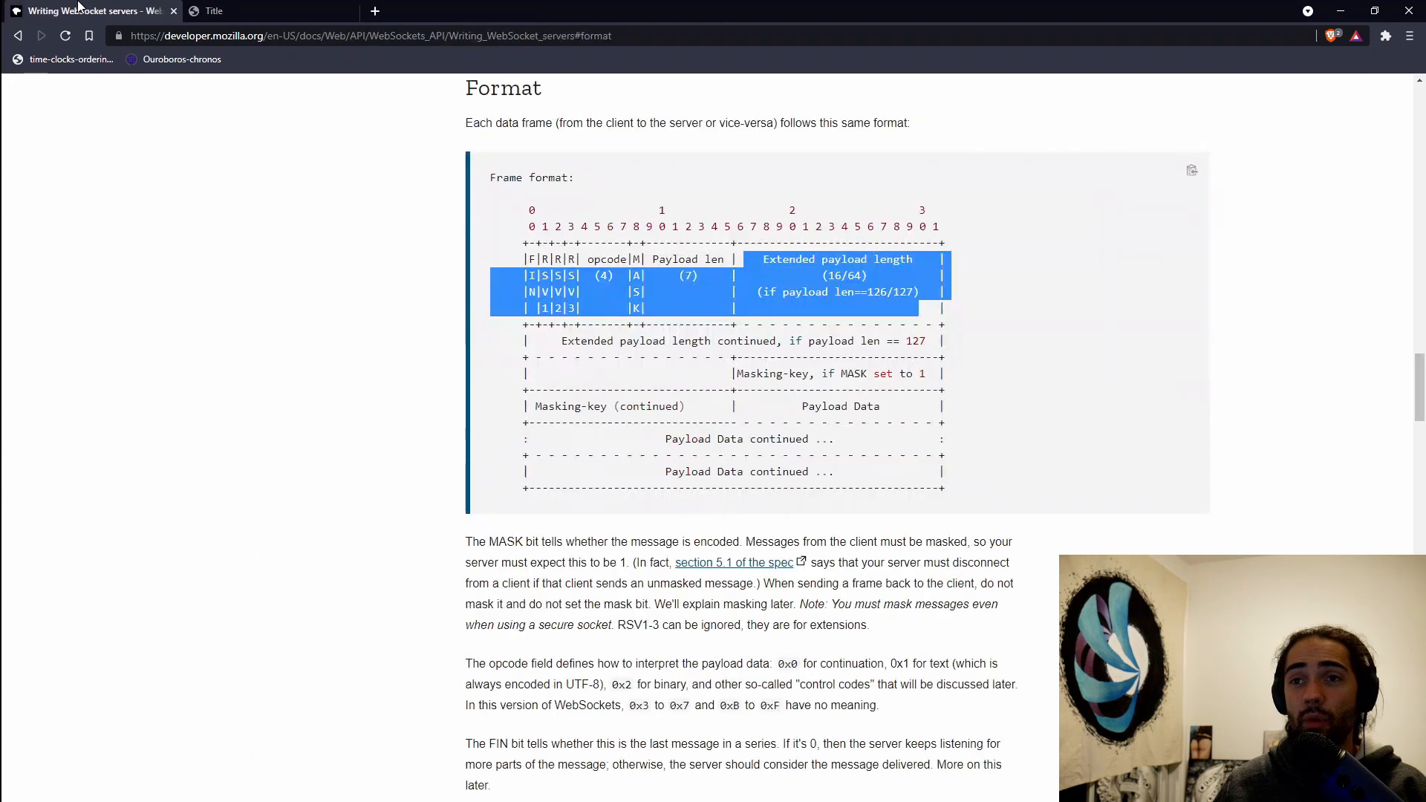
{"action": "key", "text": "alt+Tab"}
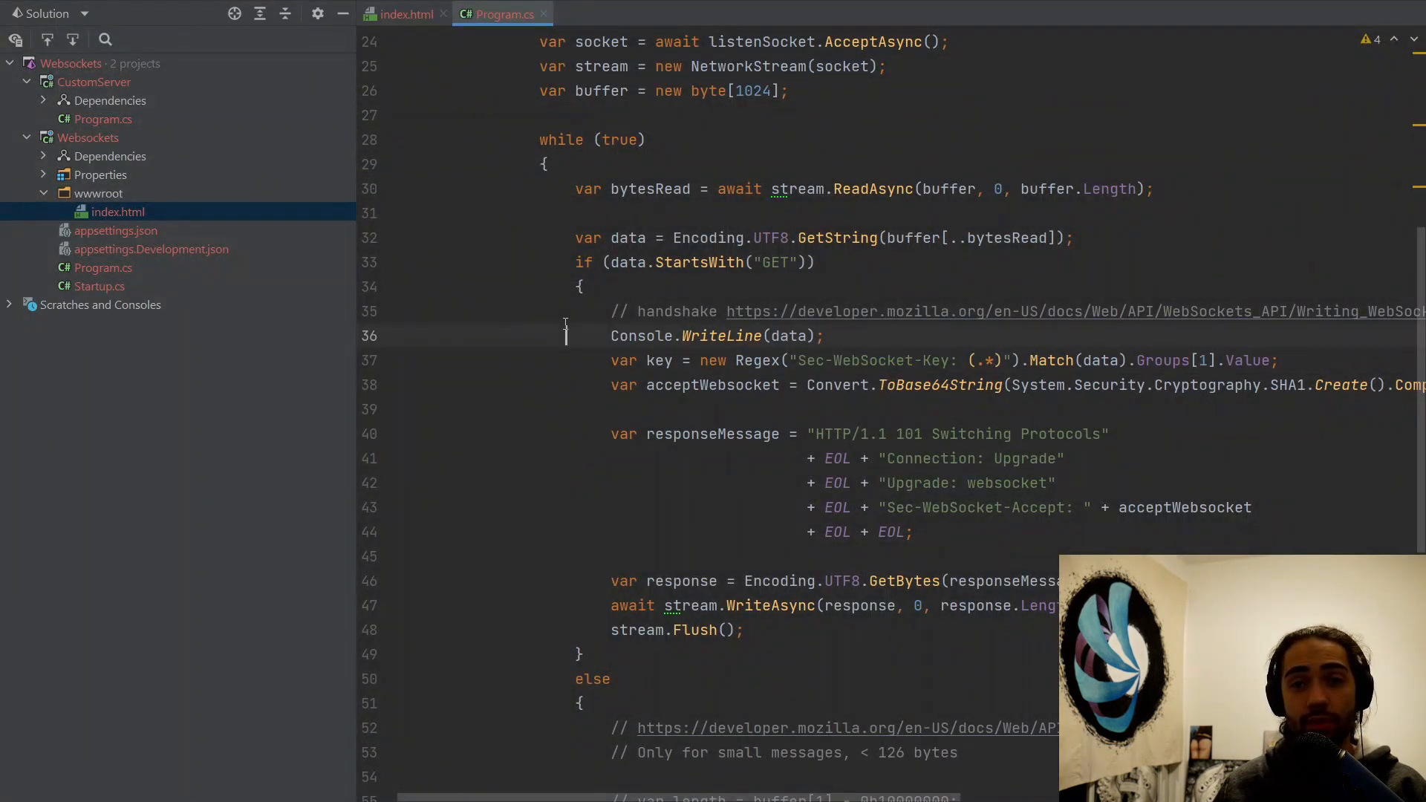